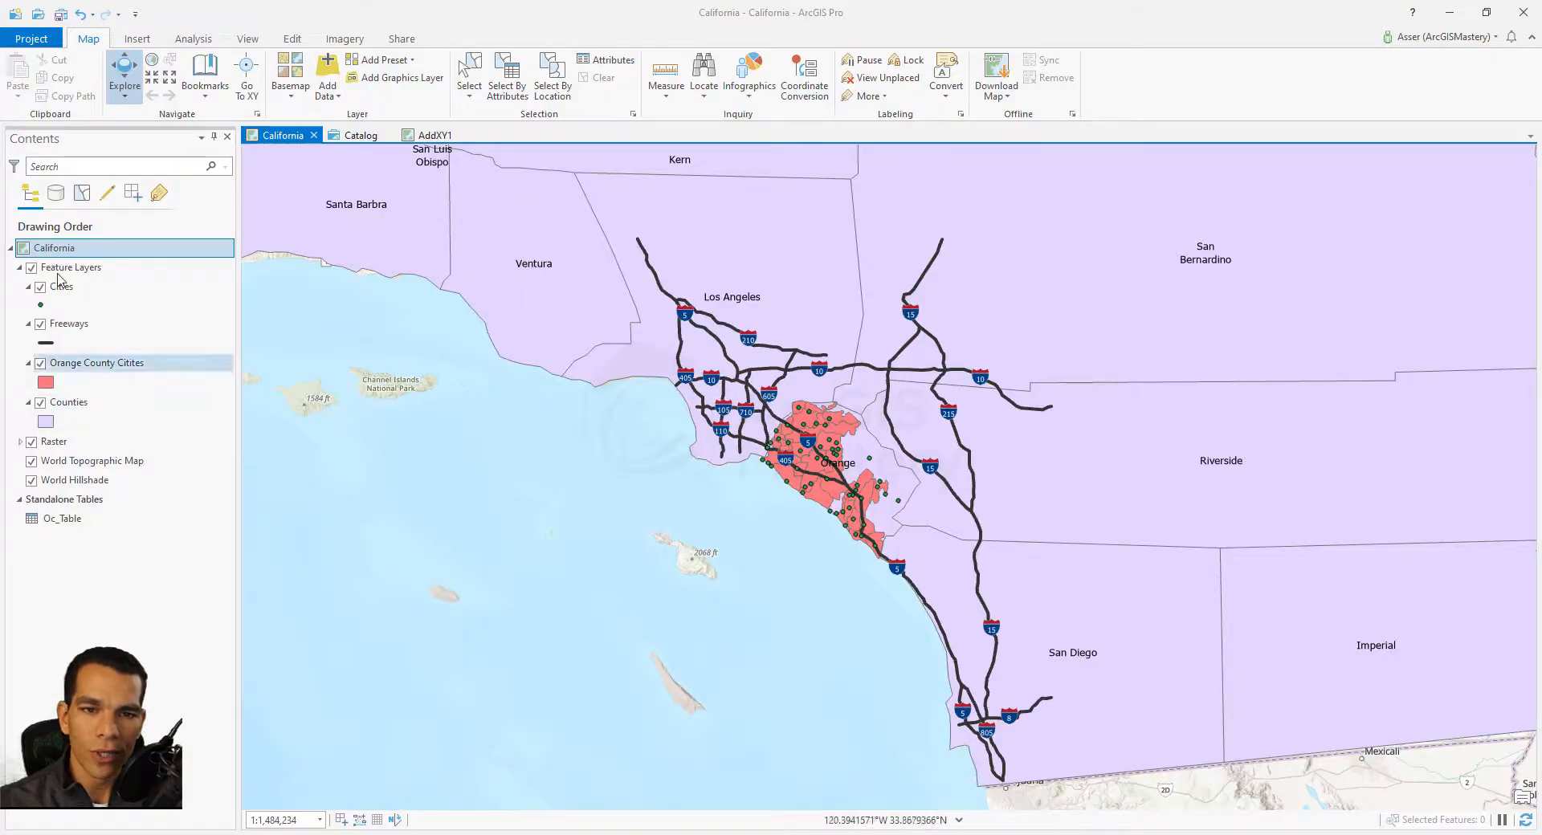
- Open the geoprocessing toolboxes and look inside the Aviation Tools toolbox
left_click(191, 38)
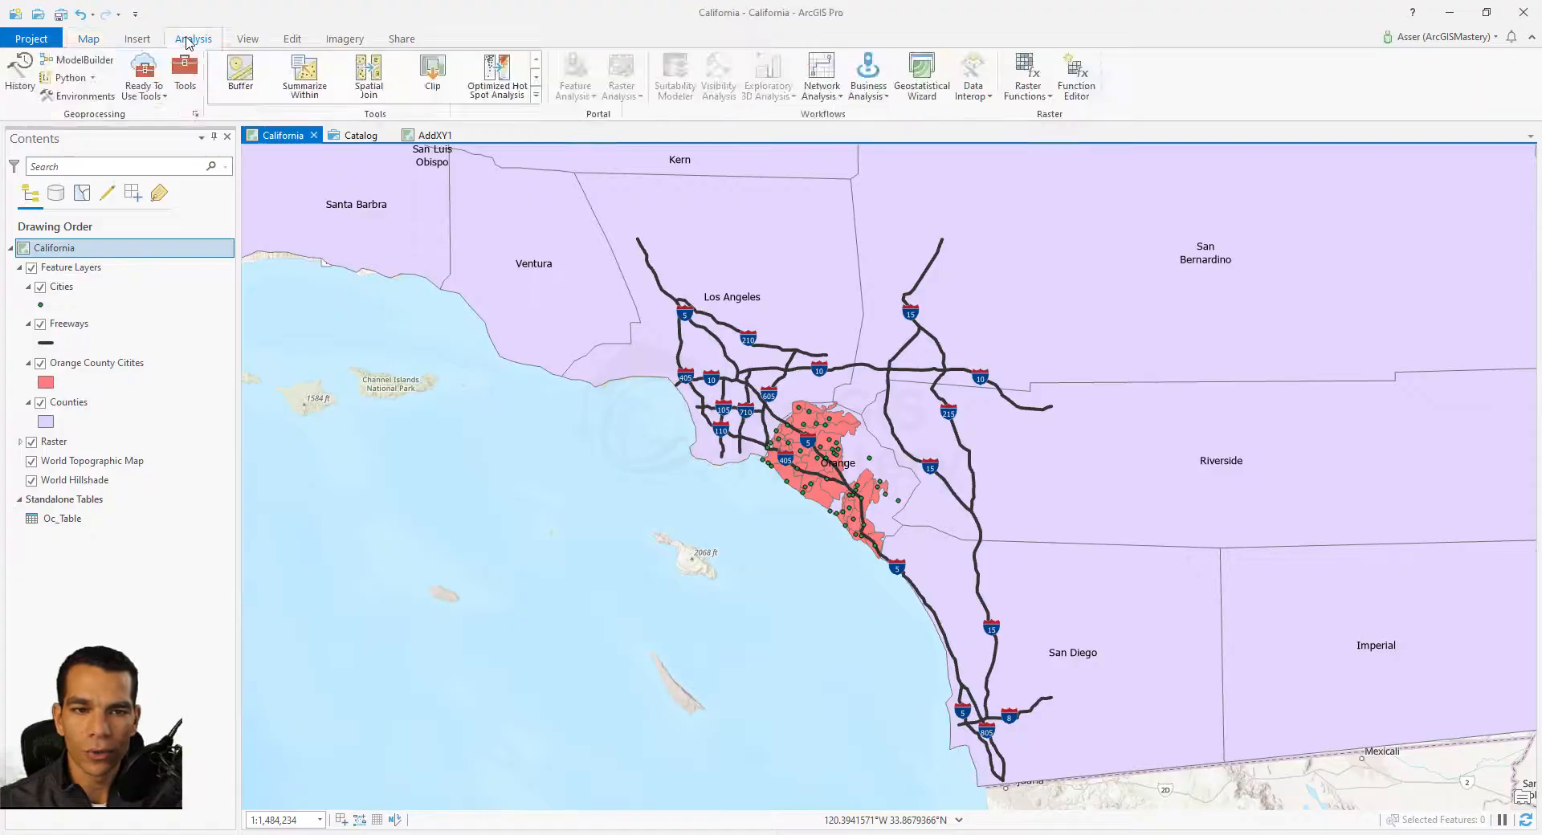
left_click(185, 74)
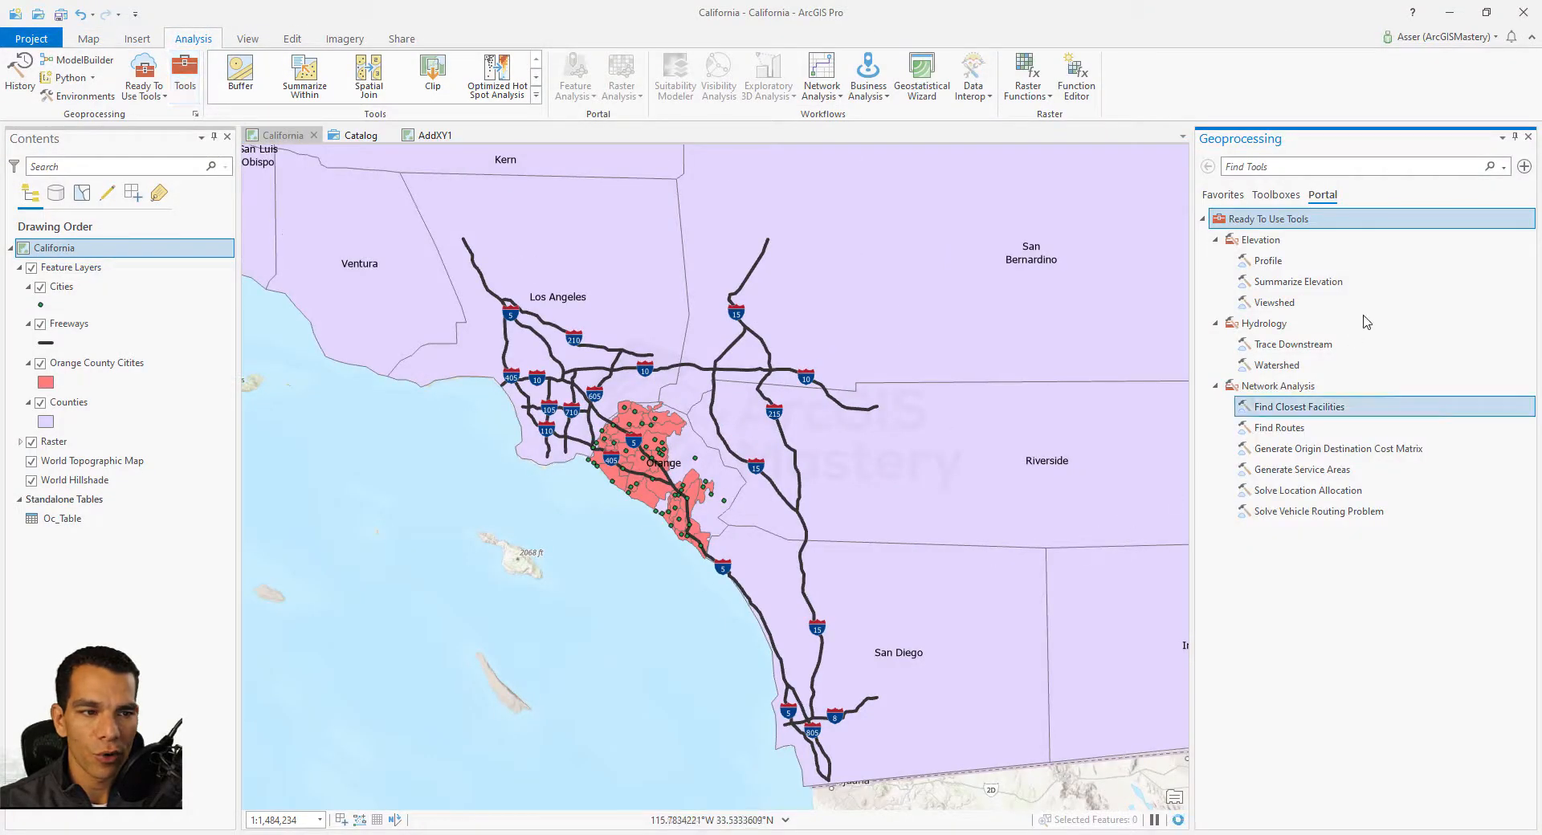
left_click(1276, 195)
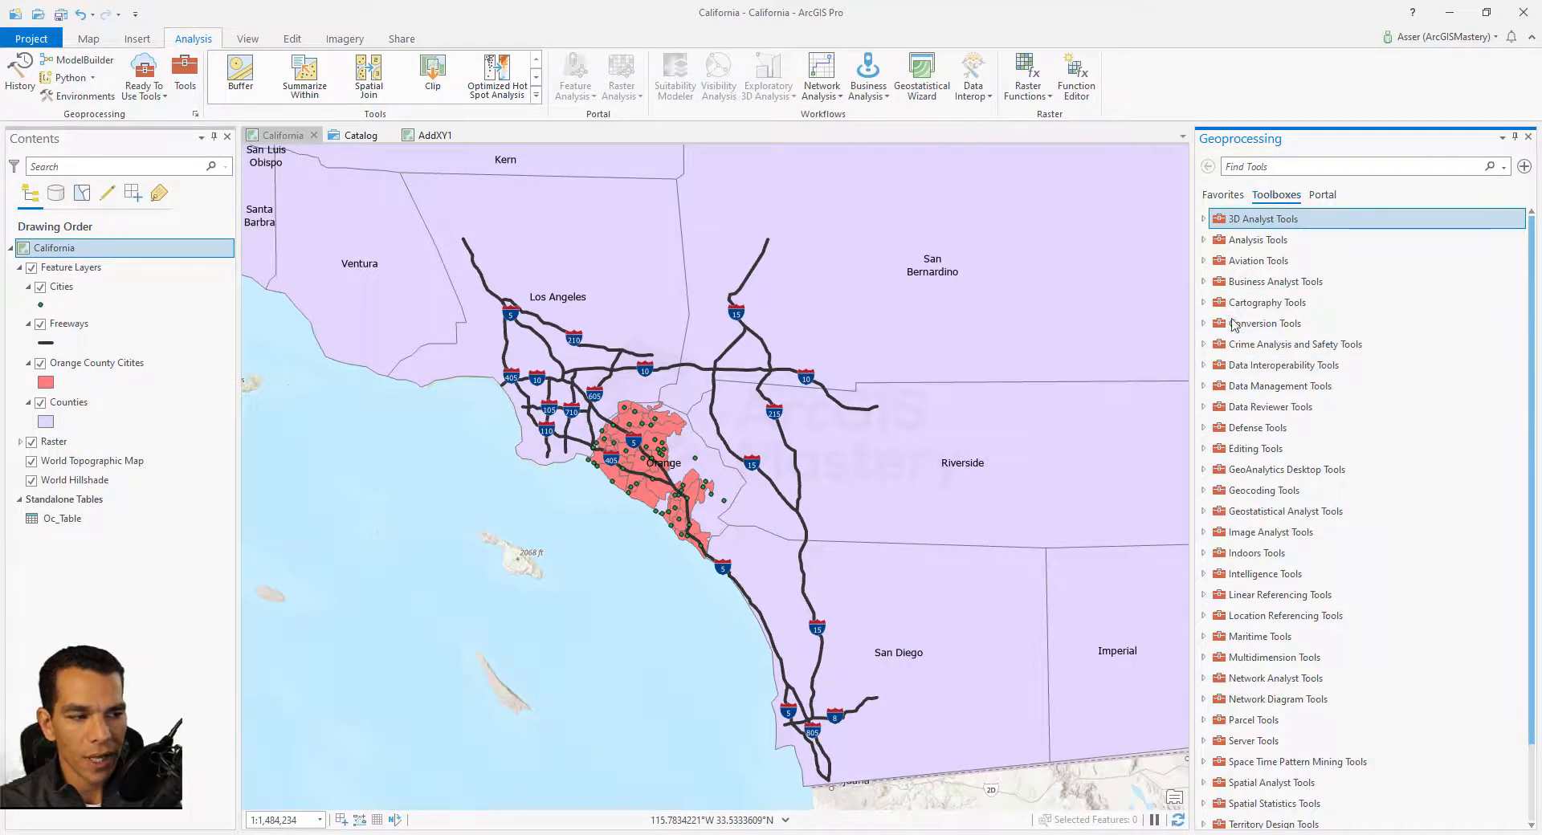
left_click(1203, 261)
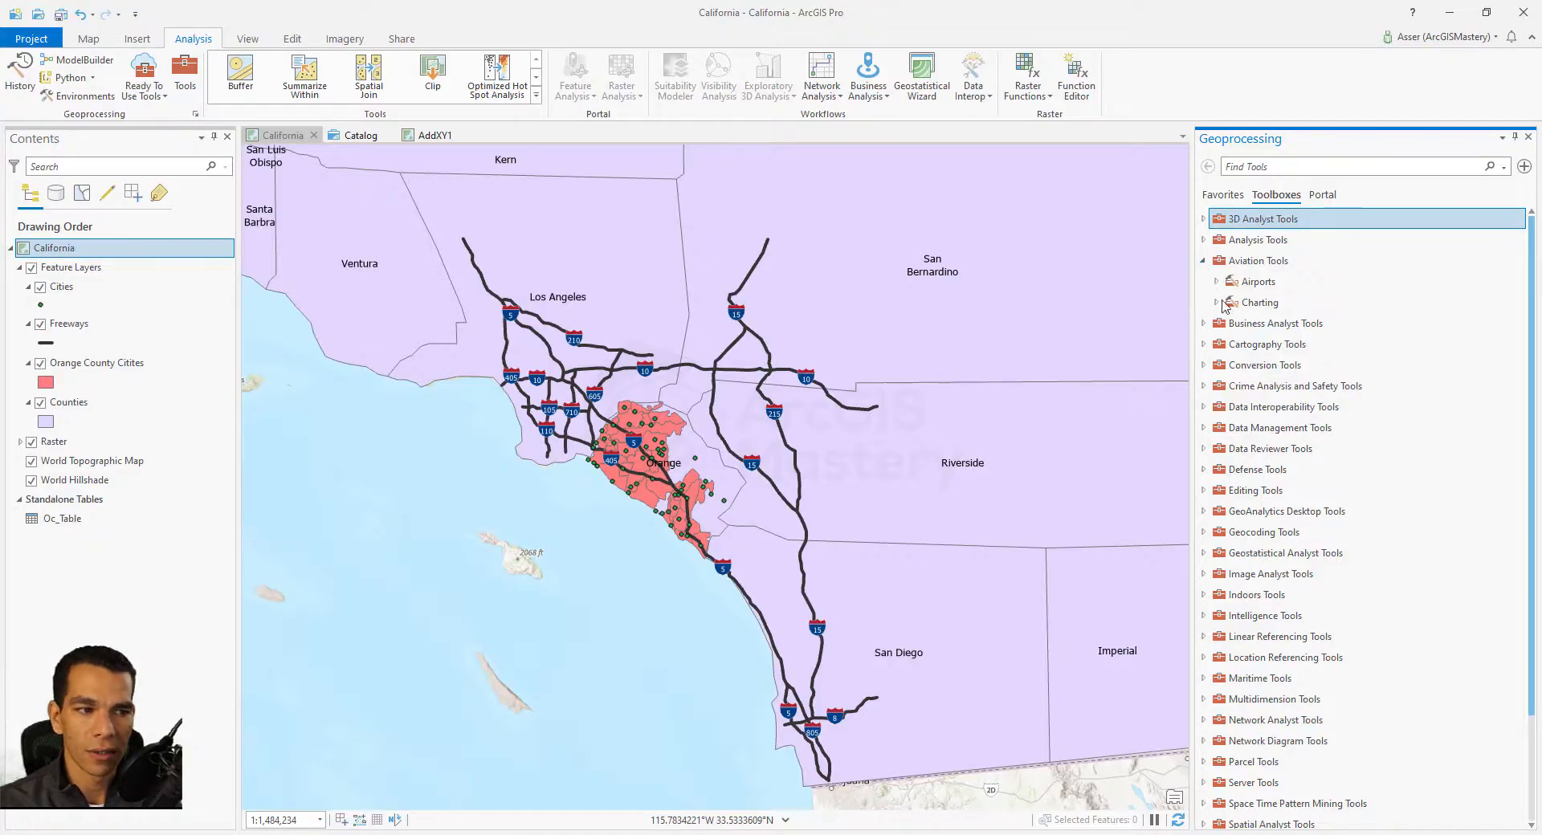
left_click(1205, 265)
- Search the geoprocessing tools for "excel" and open the Excel To Table tool
left_click(1286, 167)
type("excel")
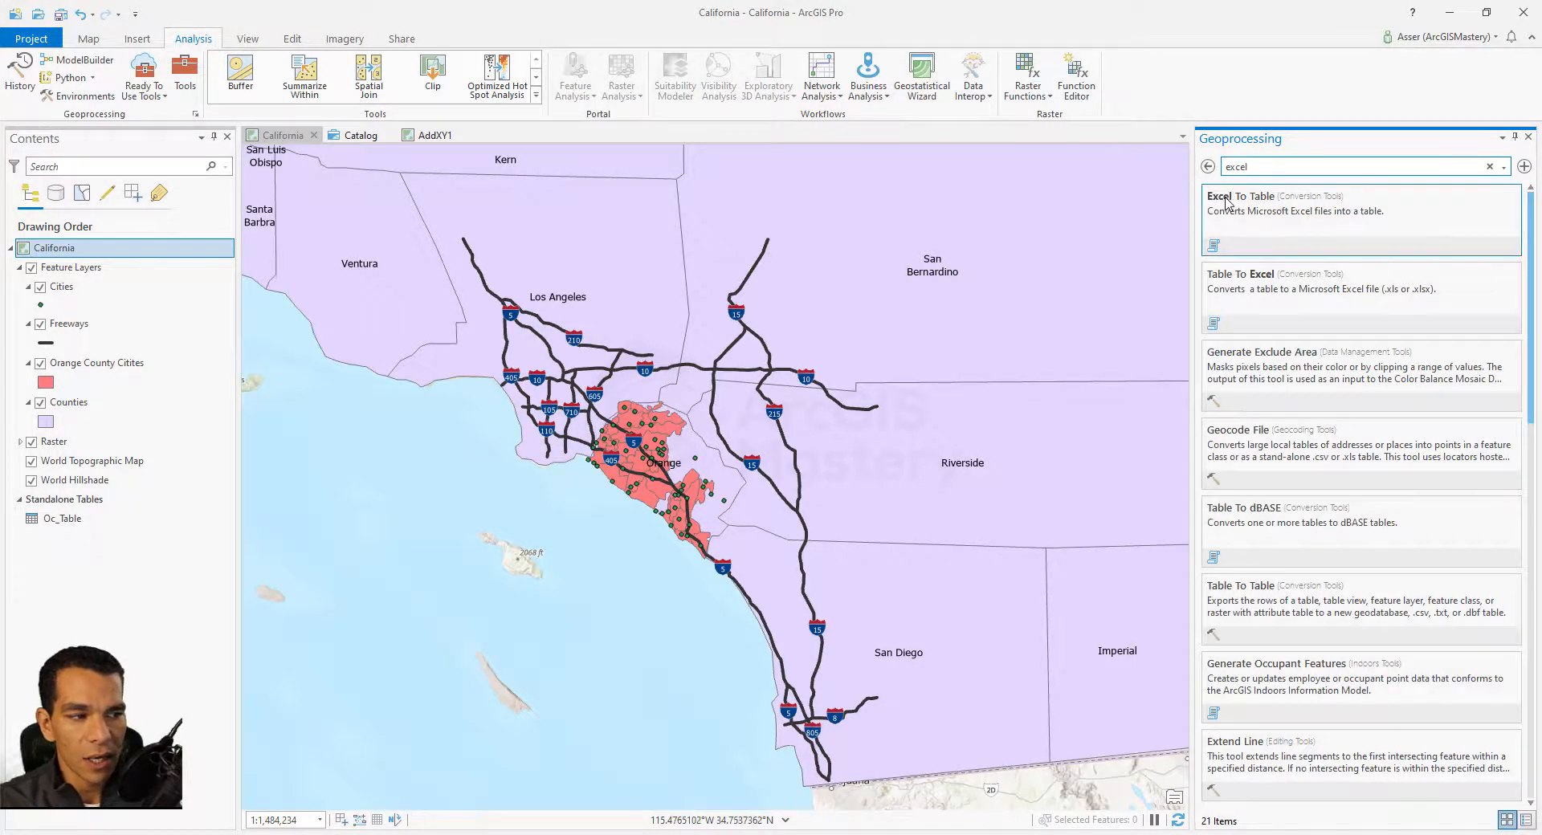
left_click(1227, 204)
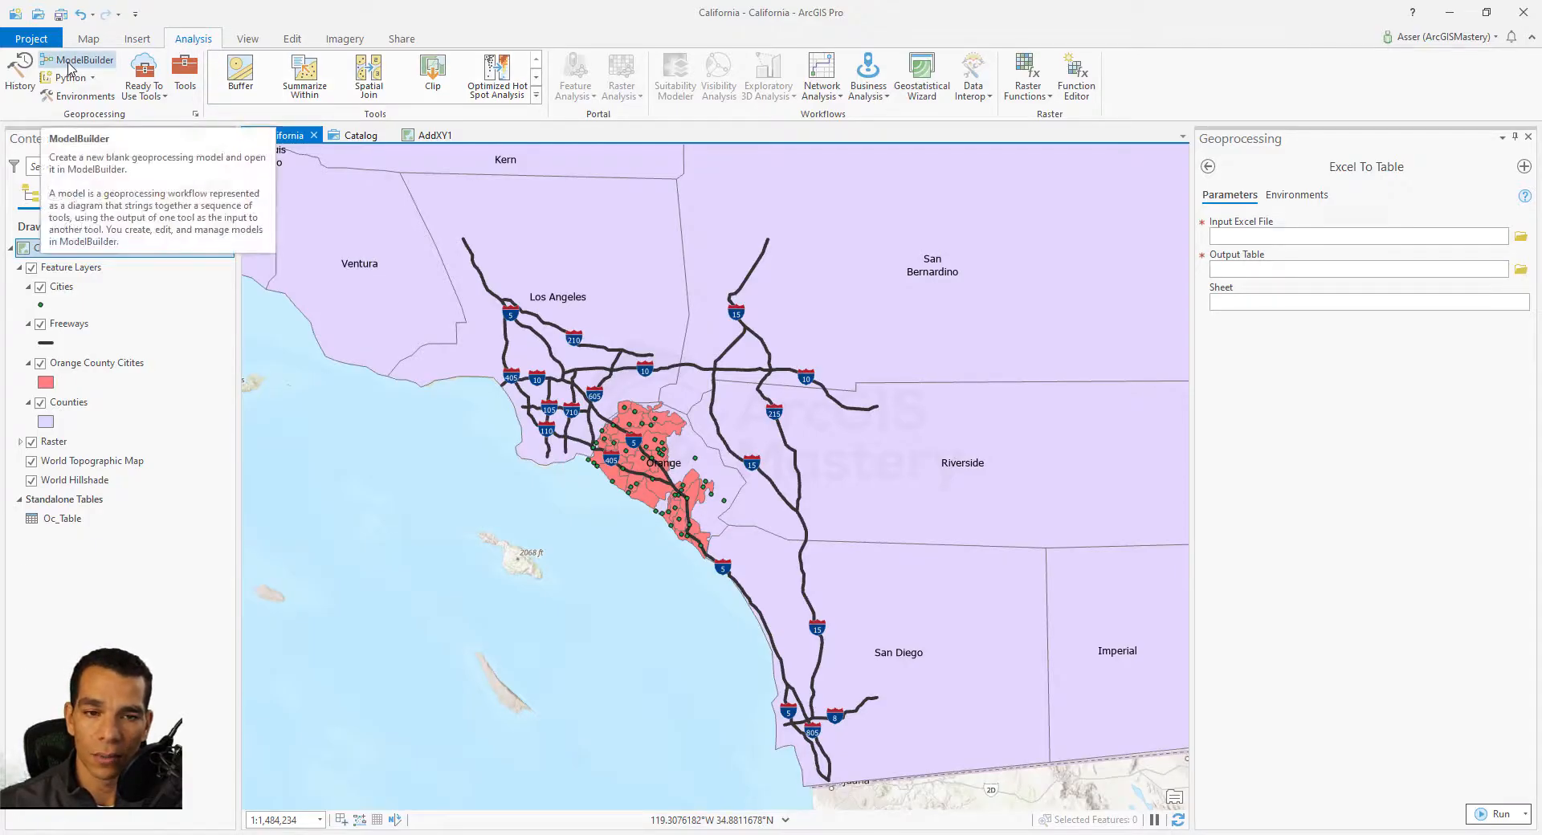
- Open the existing Model from the project's California.tbx toolbox for editing, look at its canvas and close it
left_click(359, 136)
left_click(332, 199)
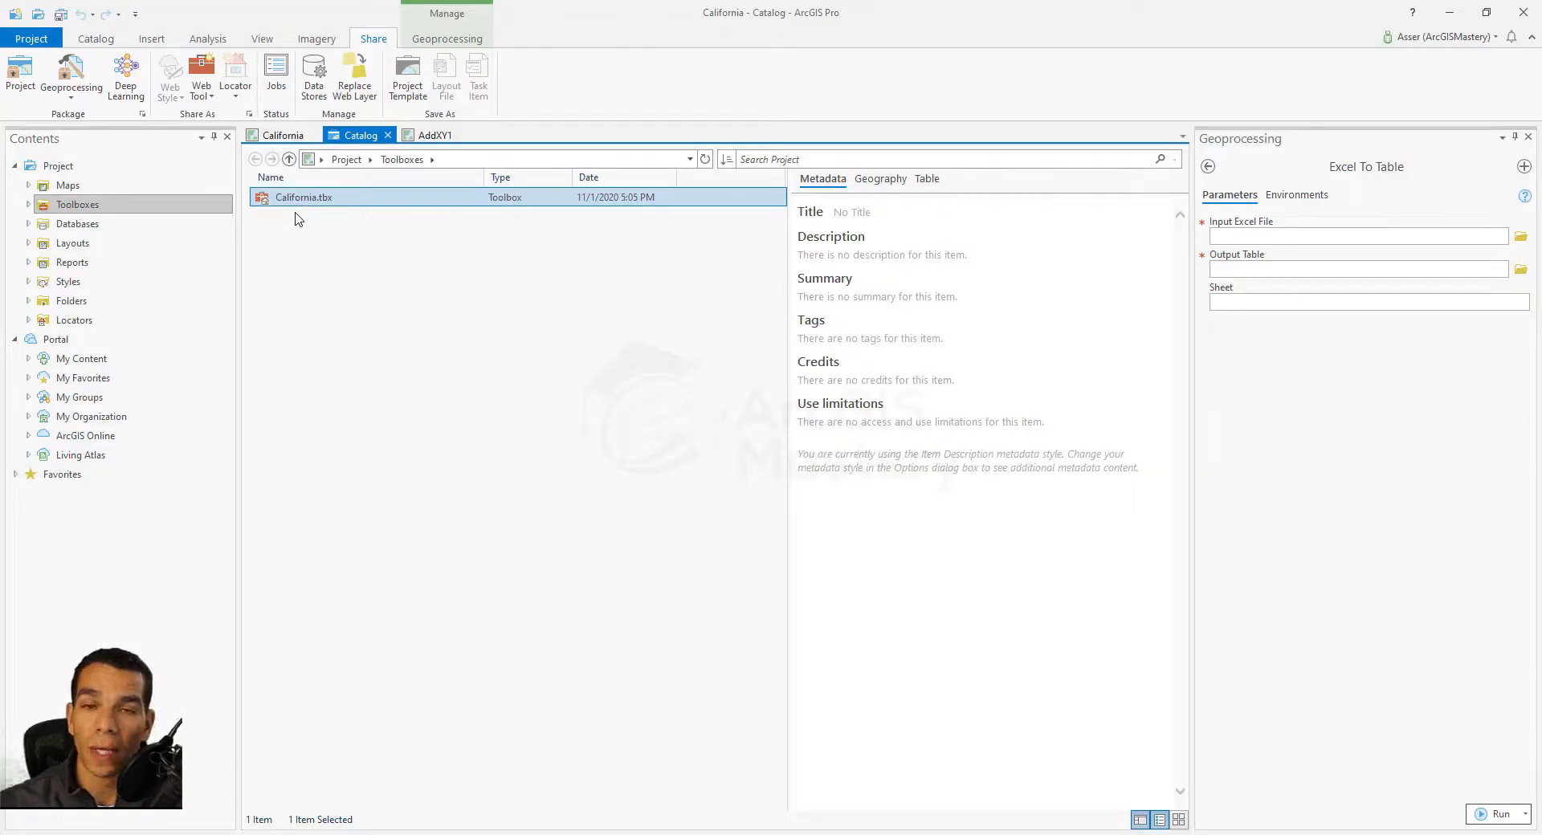
double_click(295, 200)
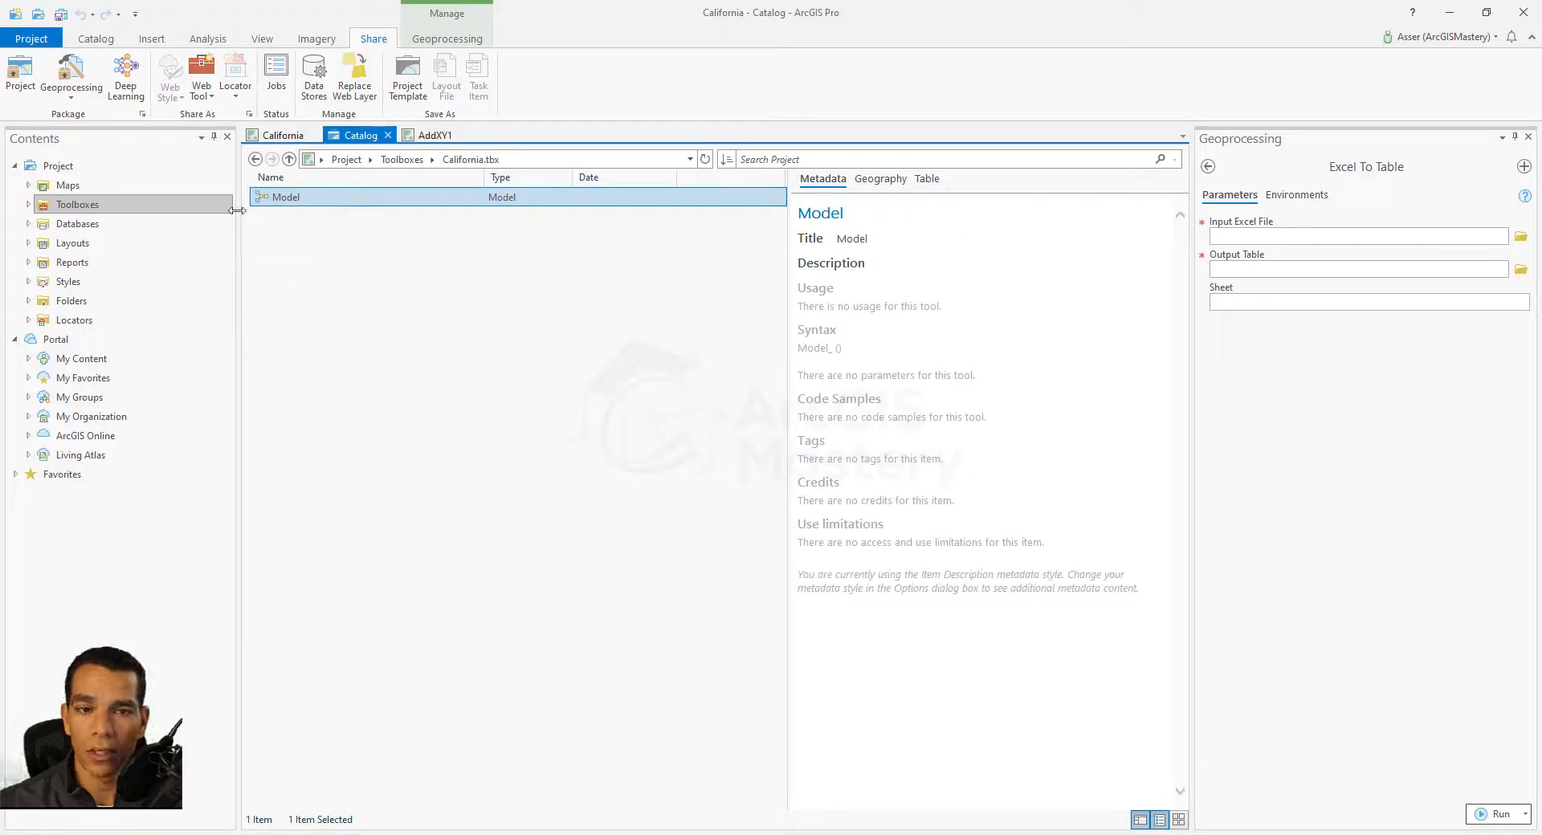
right_click(287, 207)
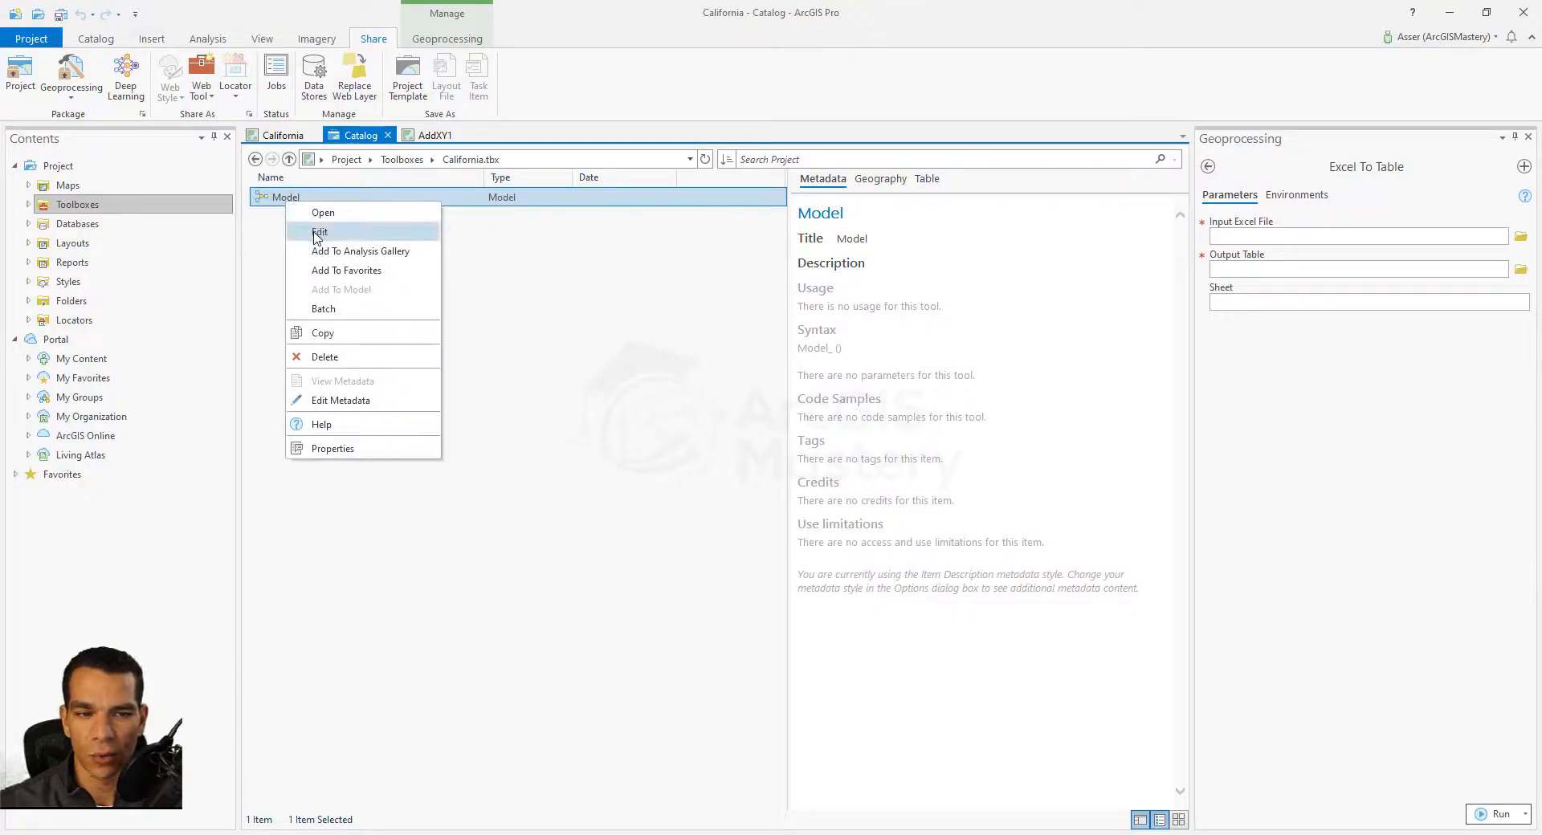
left_click(319, 233)
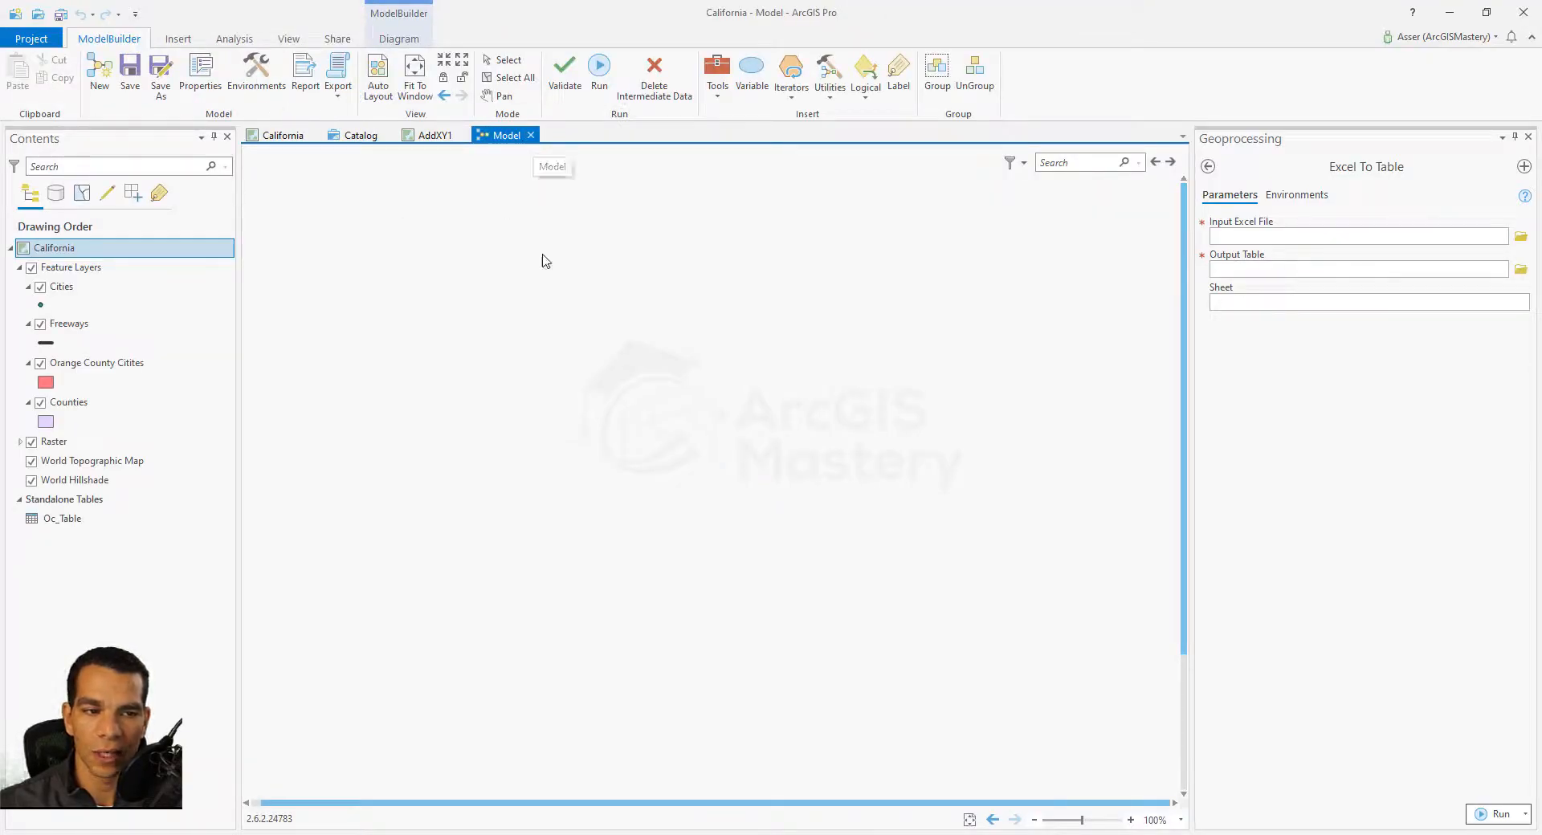
left_click(532, 138)
- Create a new model in the California.tbx toolbox and check its entry in the catalog
right_click(296, 251)
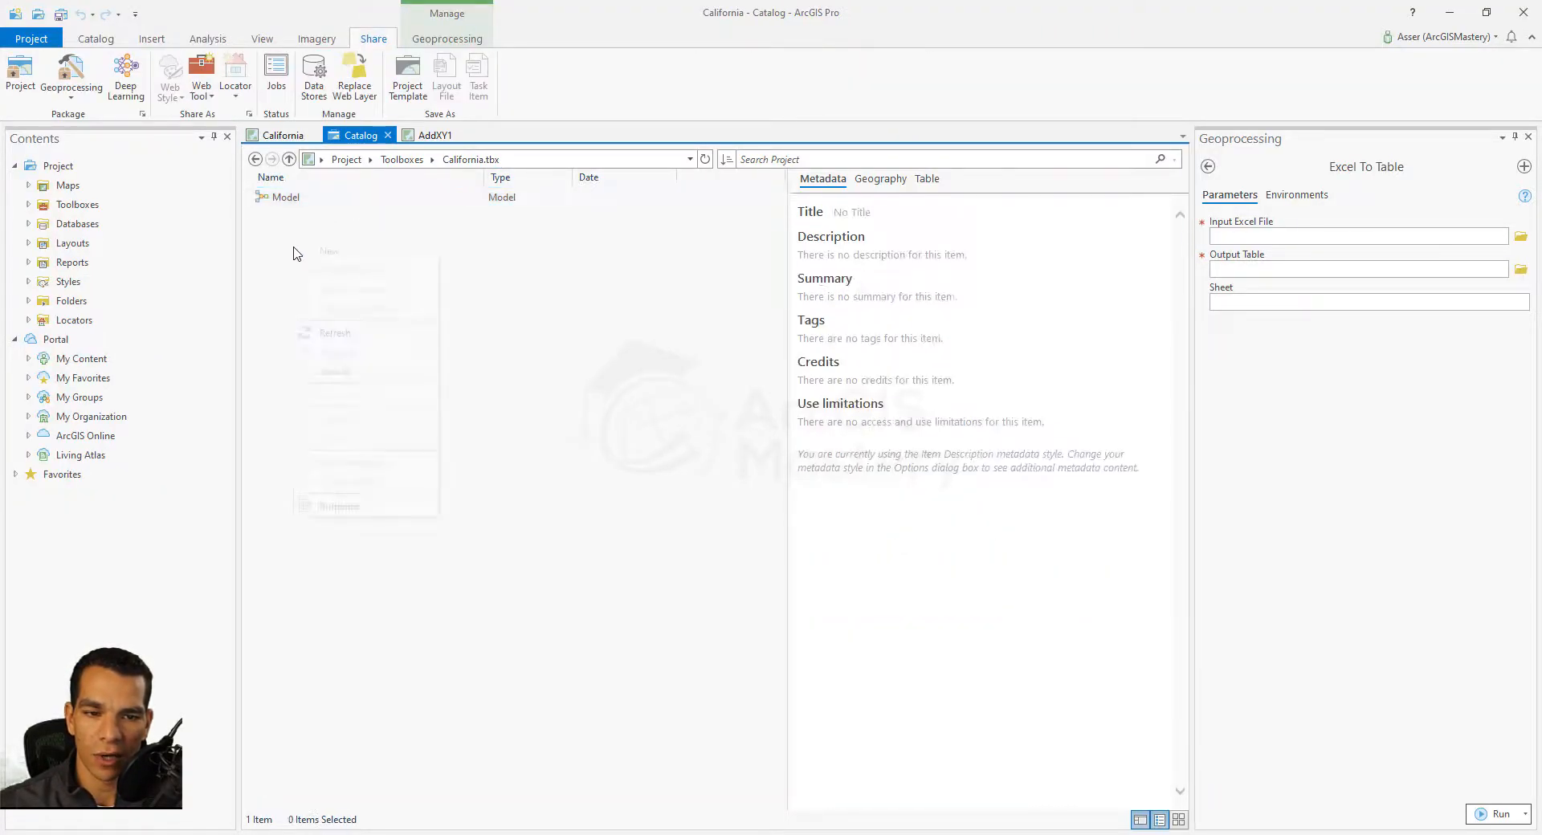
mouse_move(419, 251)
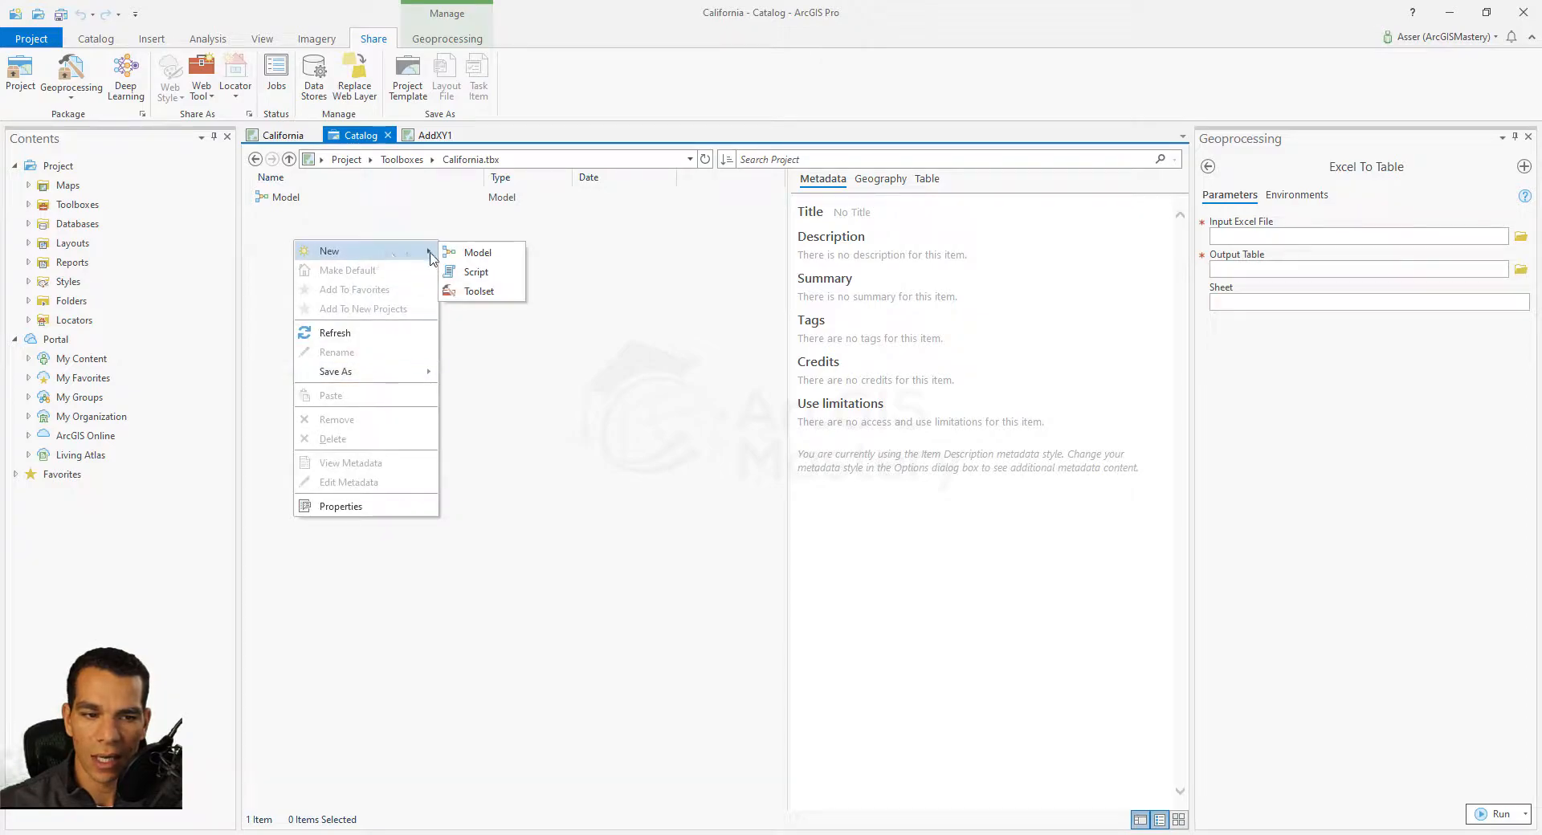
left_click(488, 255)
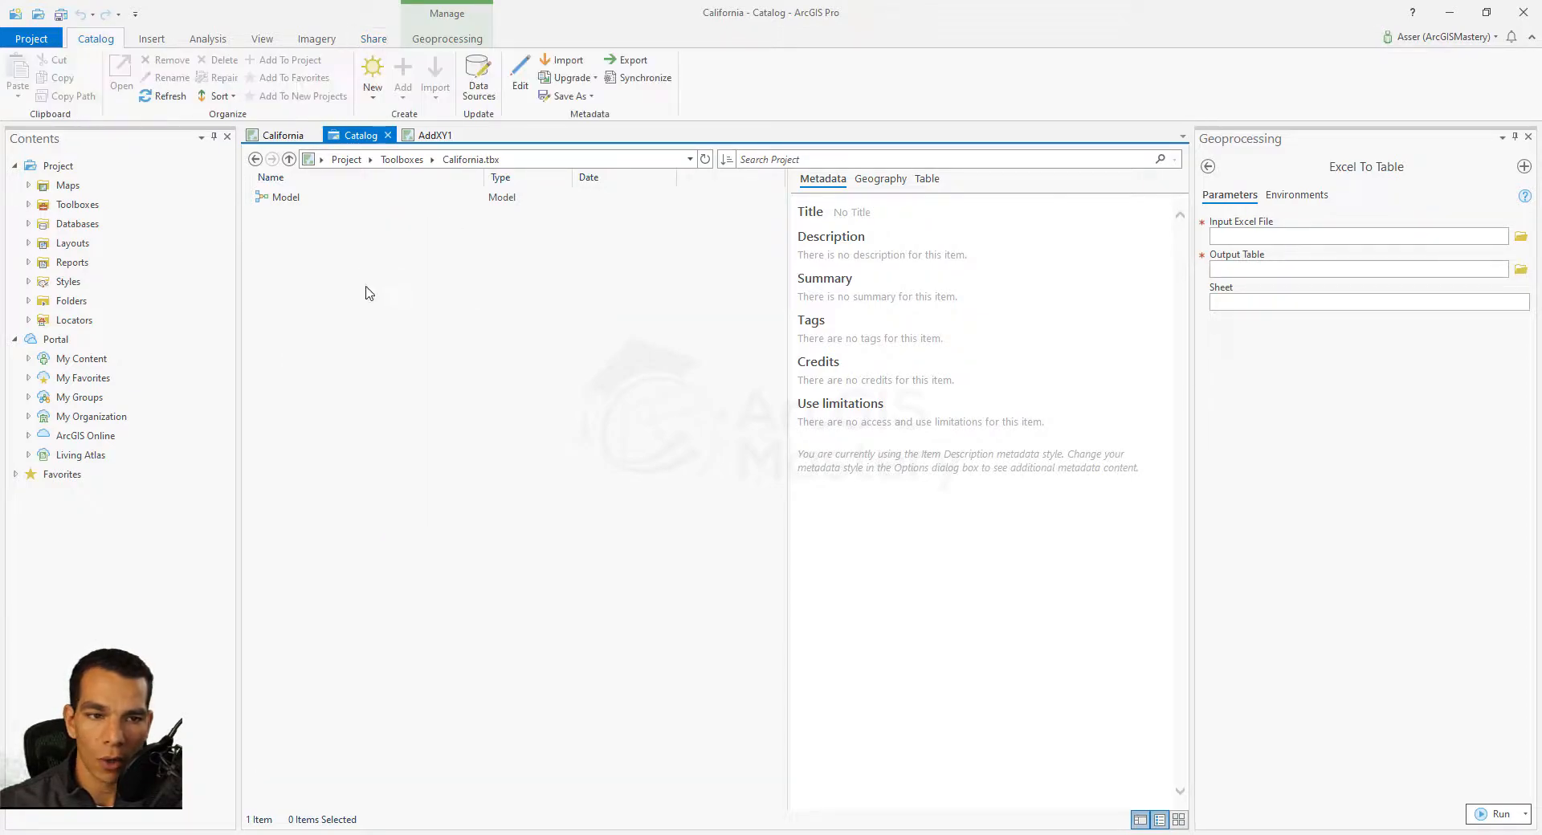
left_click(448, 39)
left_click(527, 76)
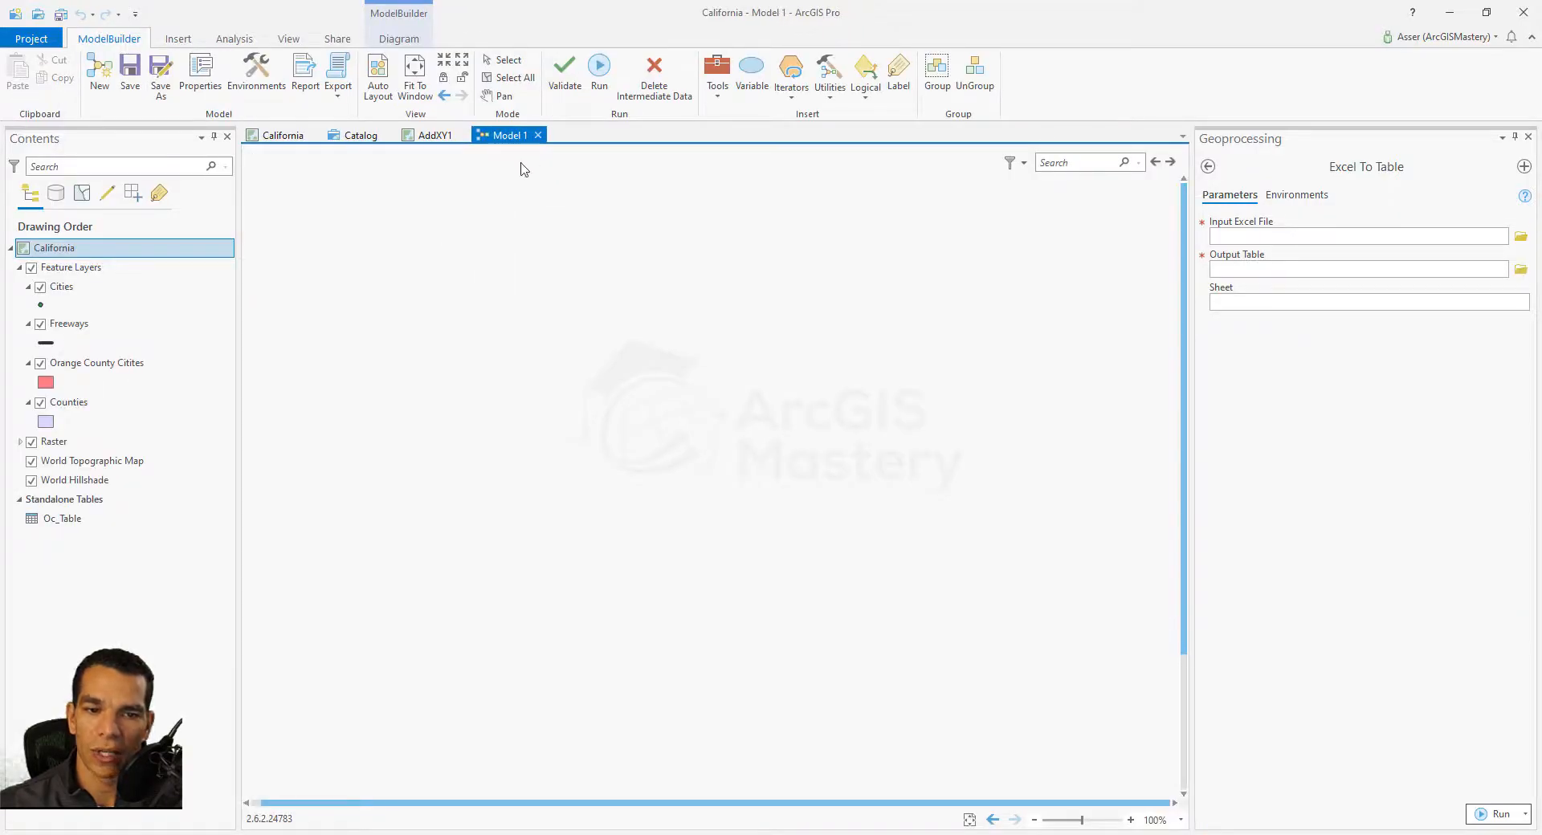
left_click(354, 136)
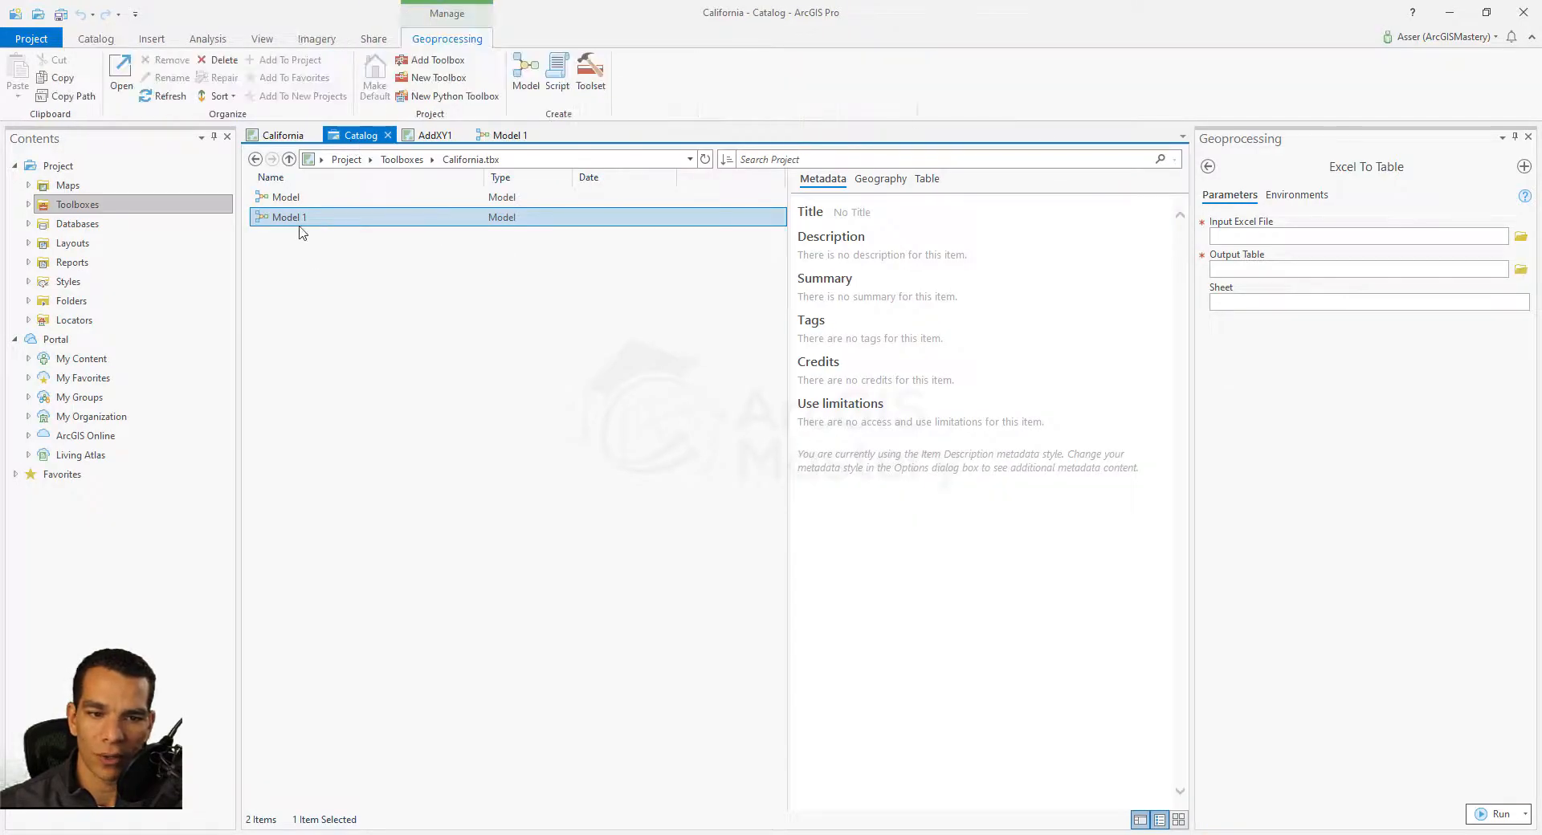
left_click(511, 137)
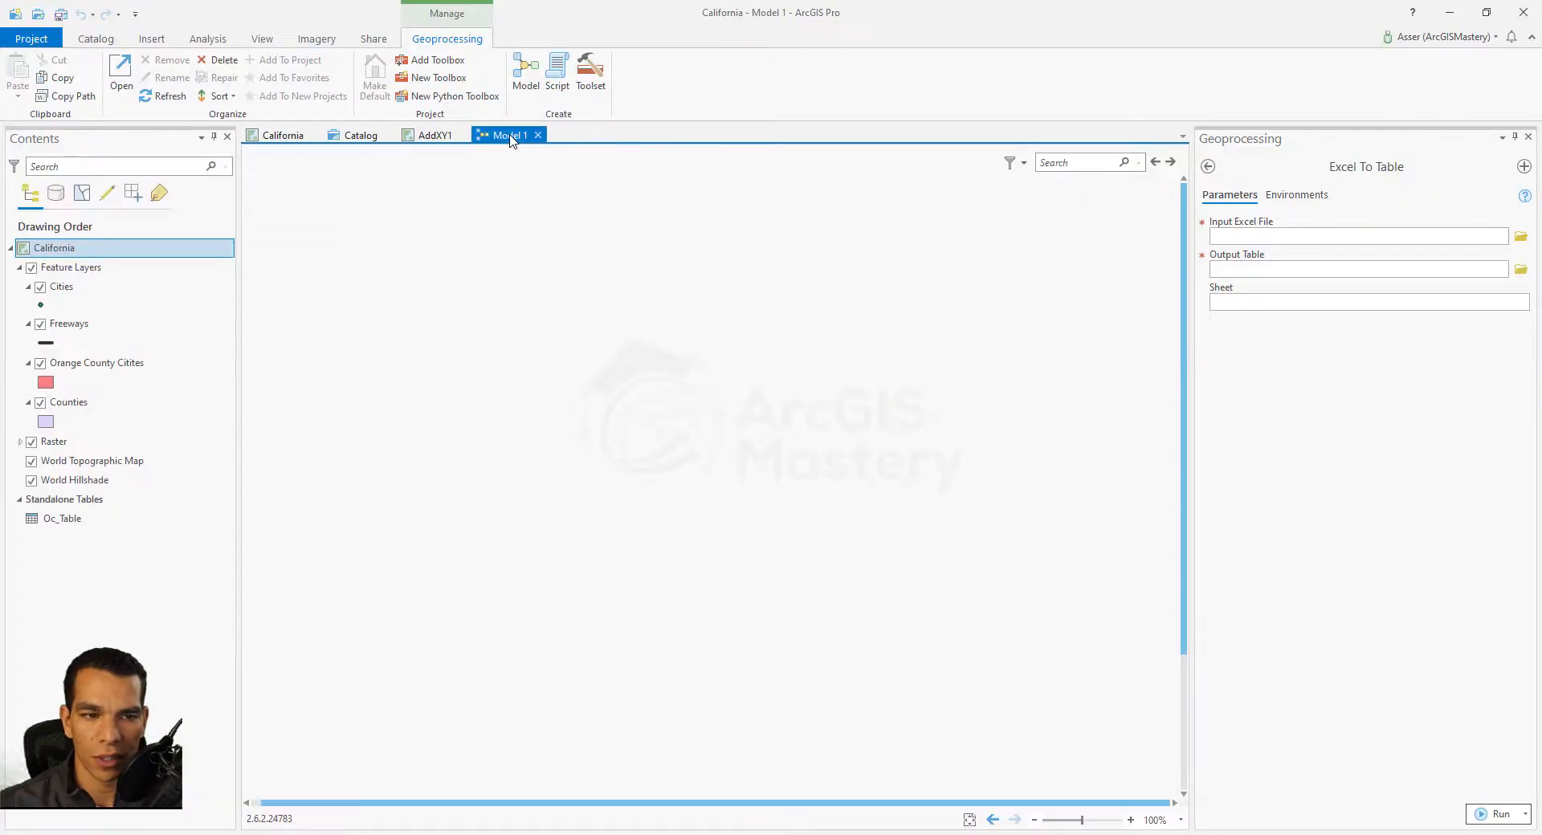
- Set both the name and the label of the new model to MyModel in its properties, without a password
left_click(430, 136)
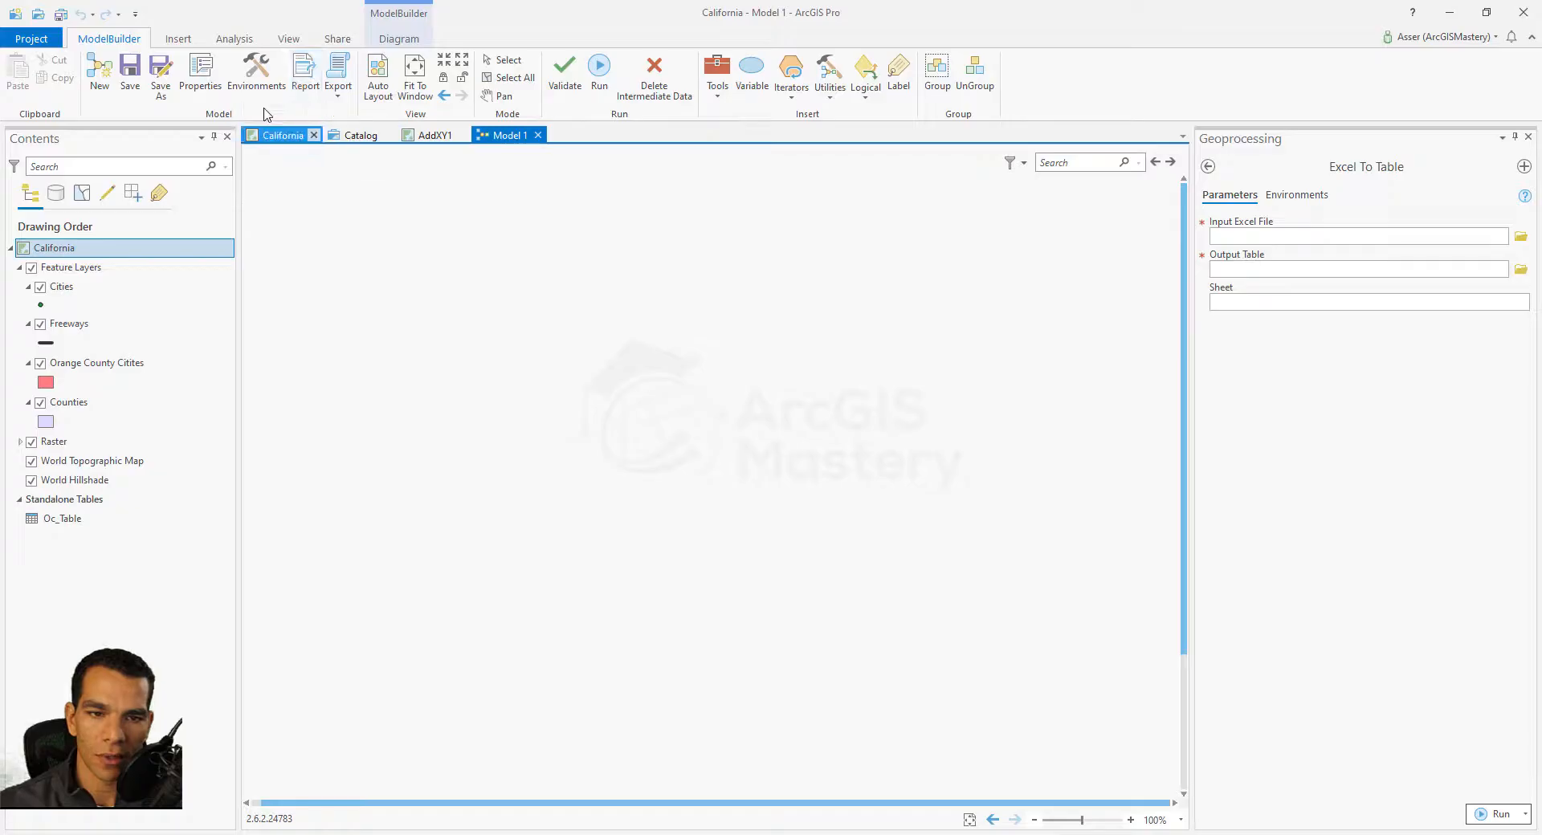
left_click(363, 138)
right_click(298, 218)
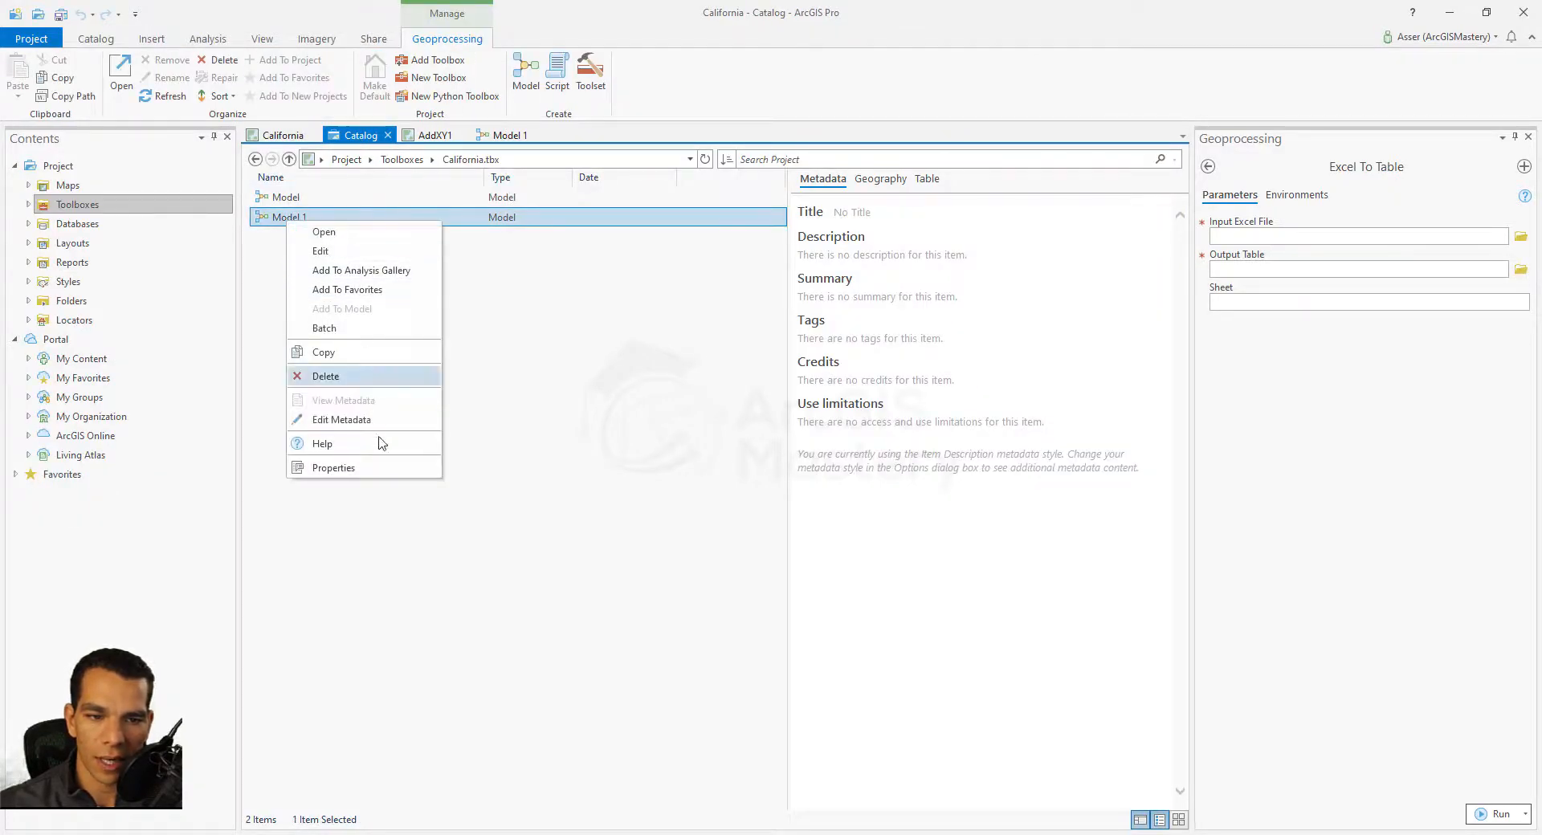
left_click(369, 472)
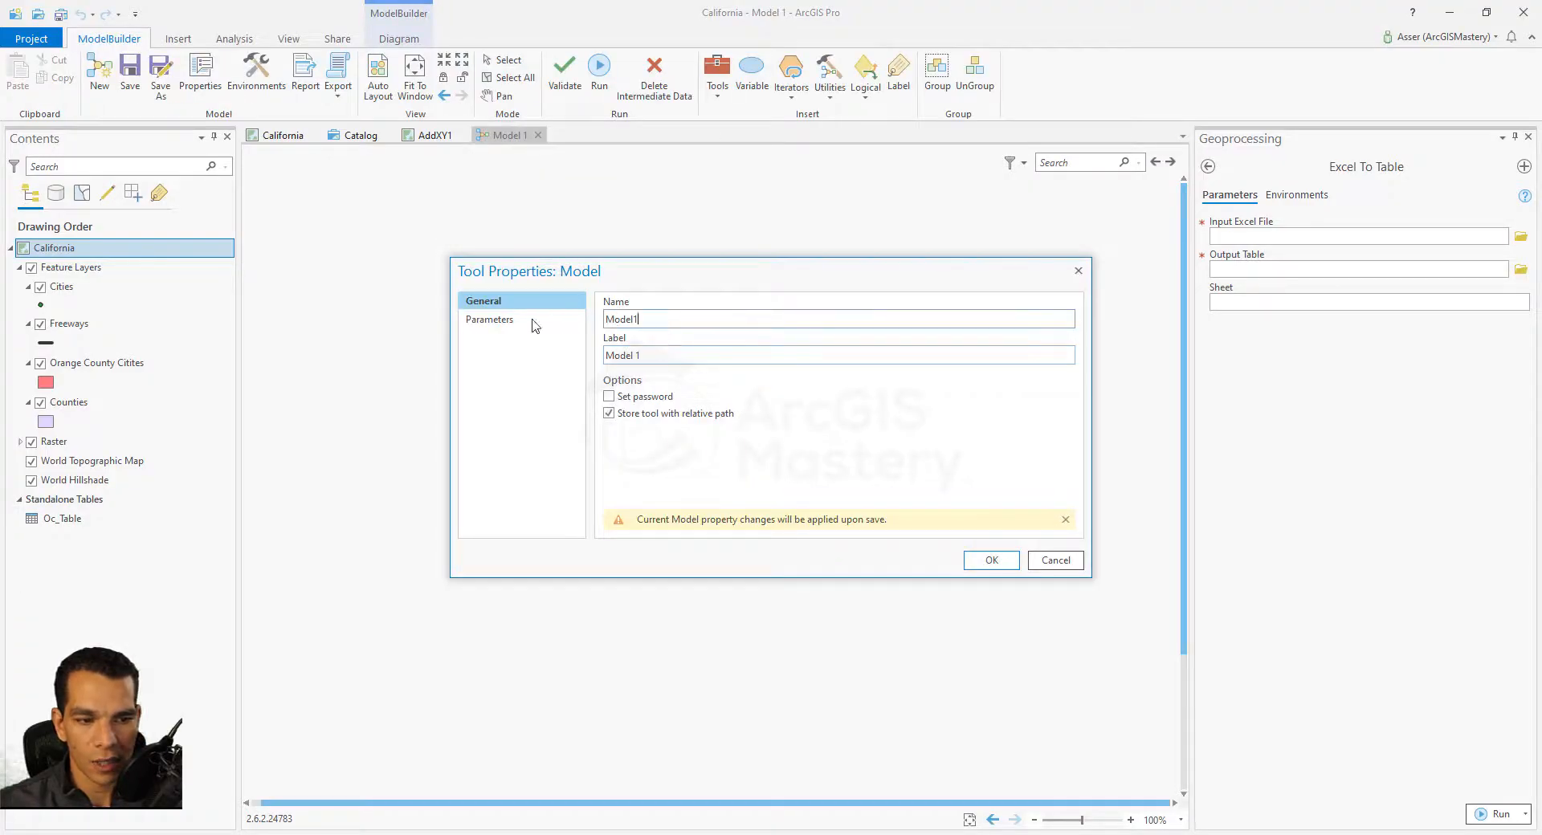
type("MyModel")
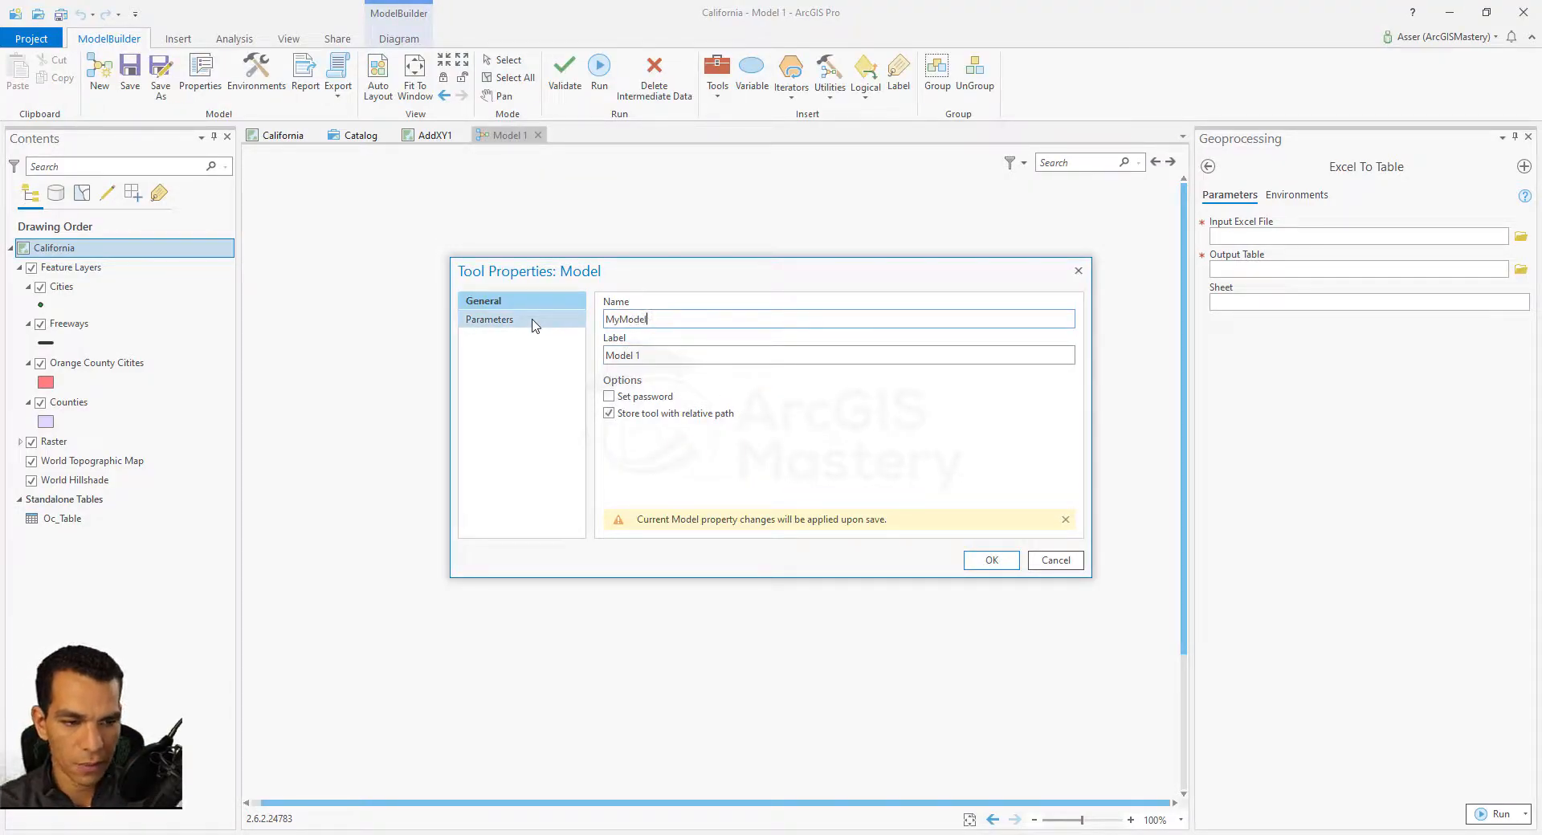
key("ctrl+a")
key("ctrl+c")
key("Tab")
key("ctrl+v")
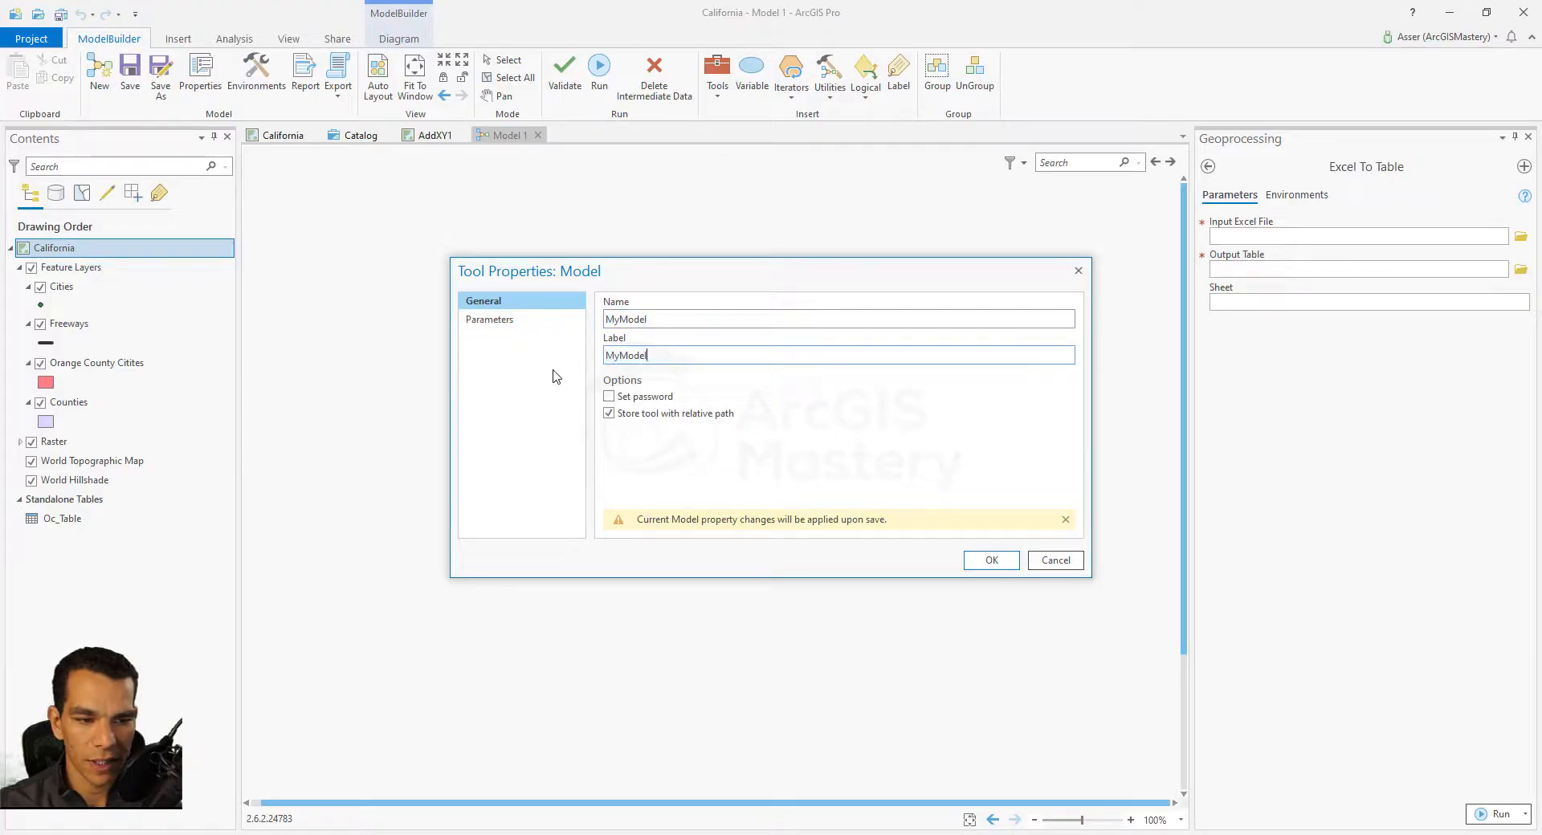
left_click(610, 397)
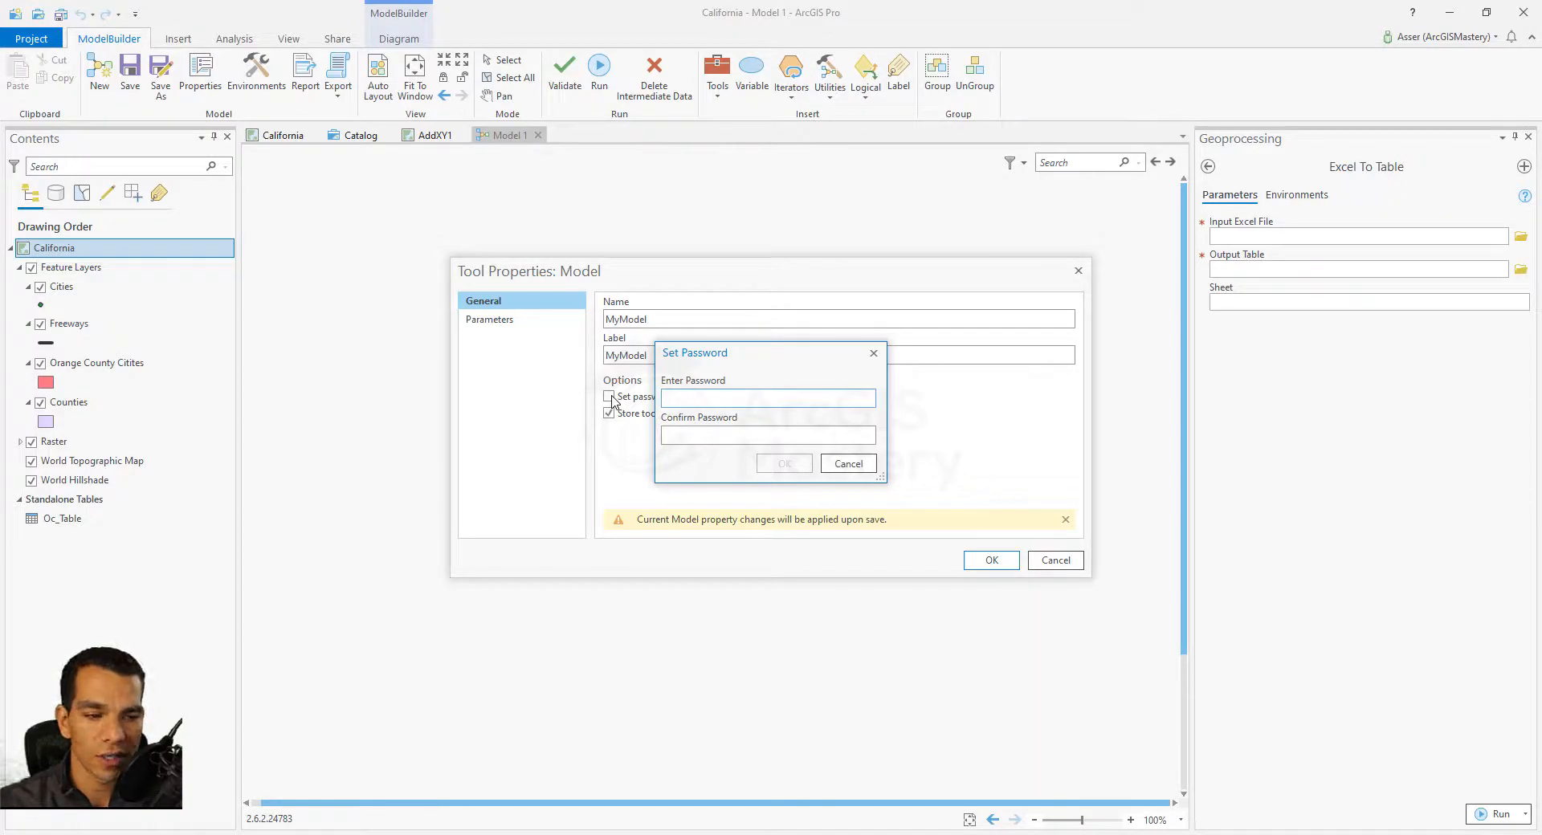
left_click(850, 465)
left_click(992, 561)
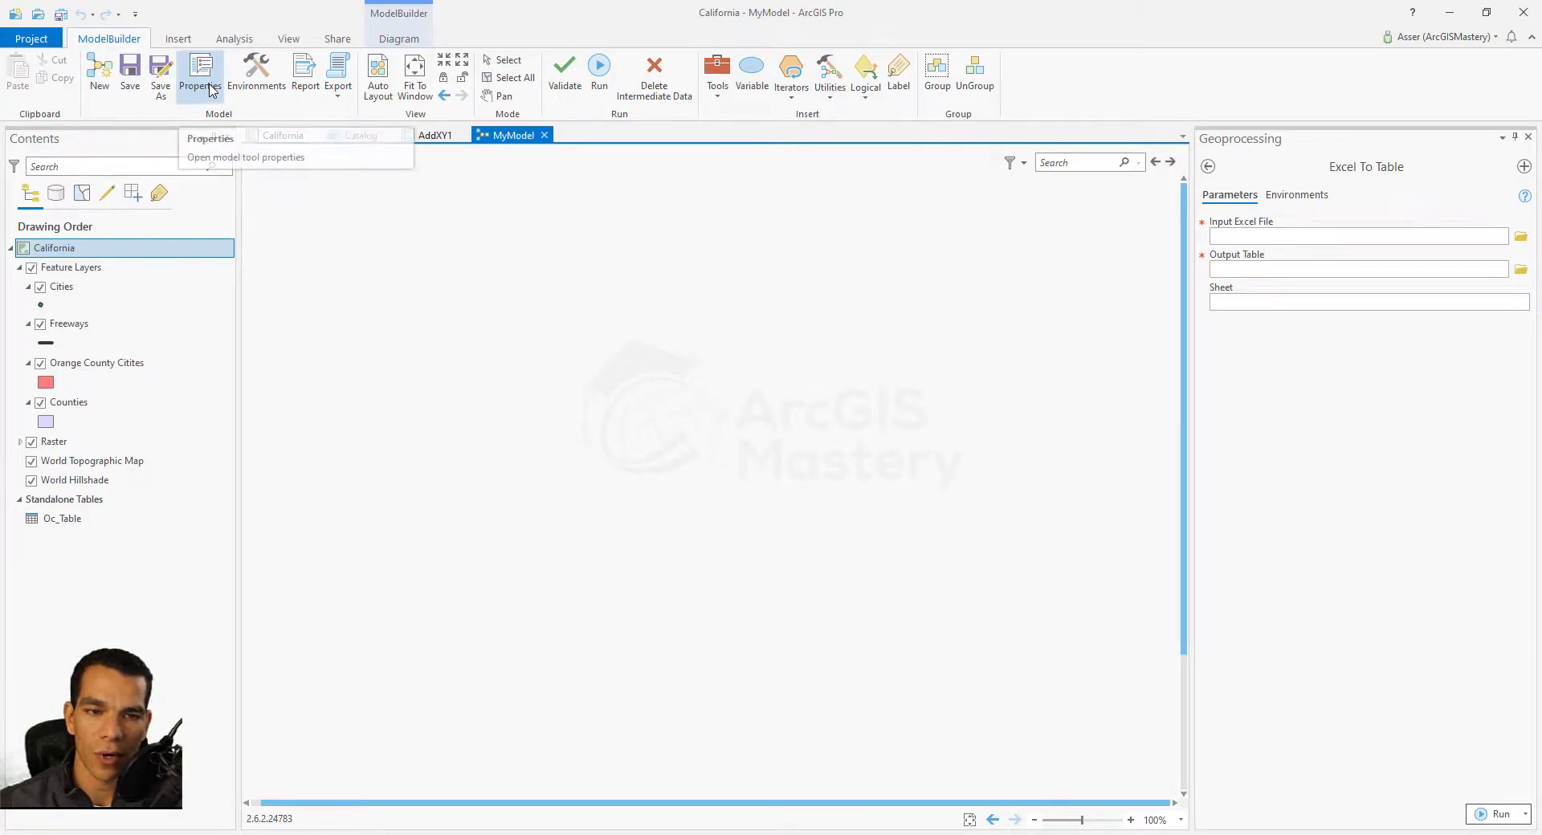
- Review the environment settings of MyModel and its available export options
left_click(261, 90)
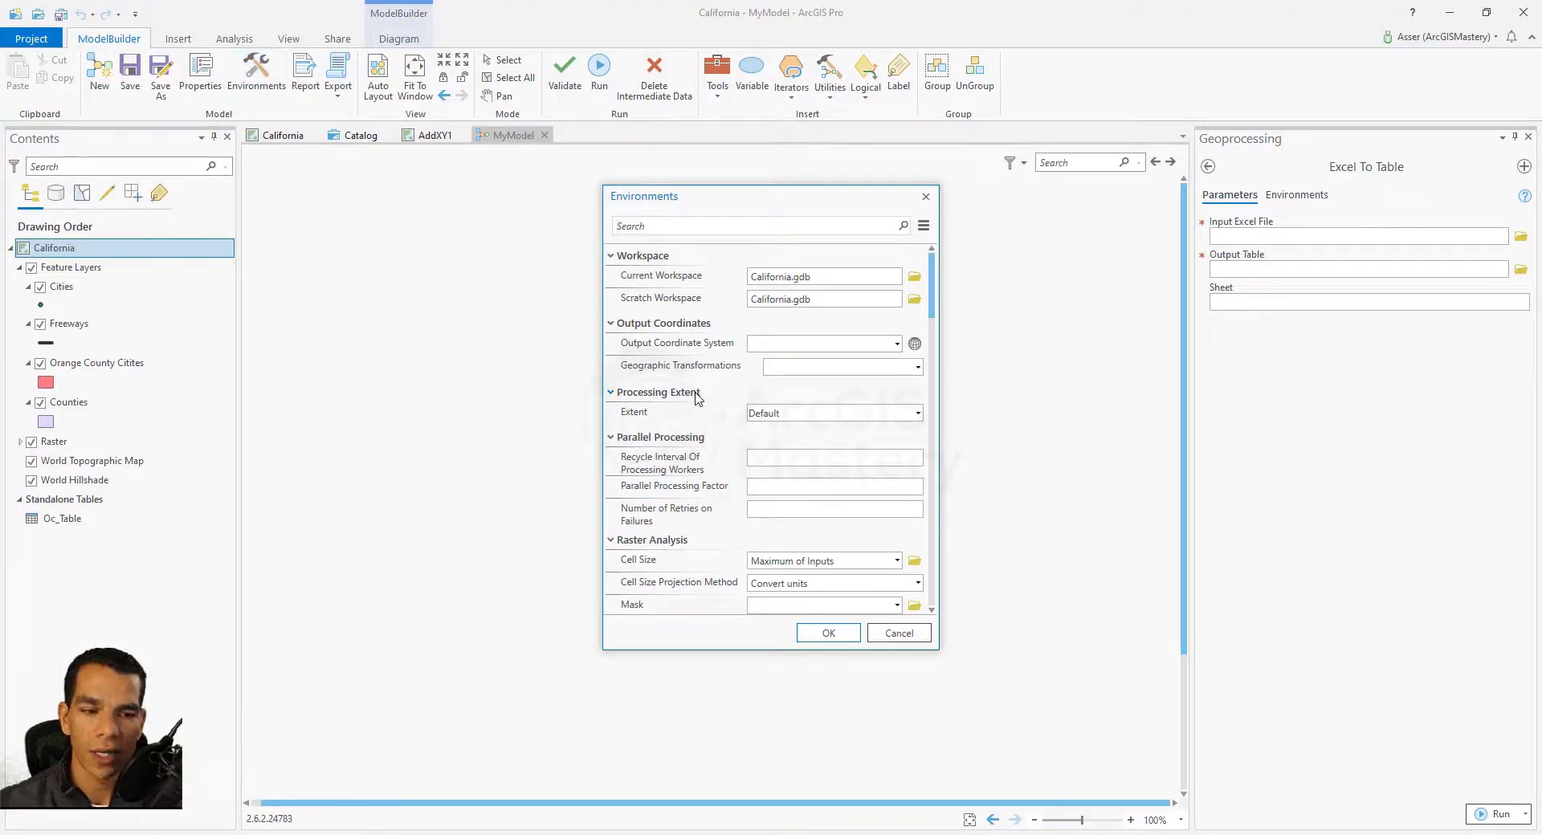
scroll(695, 397, "down", 10)
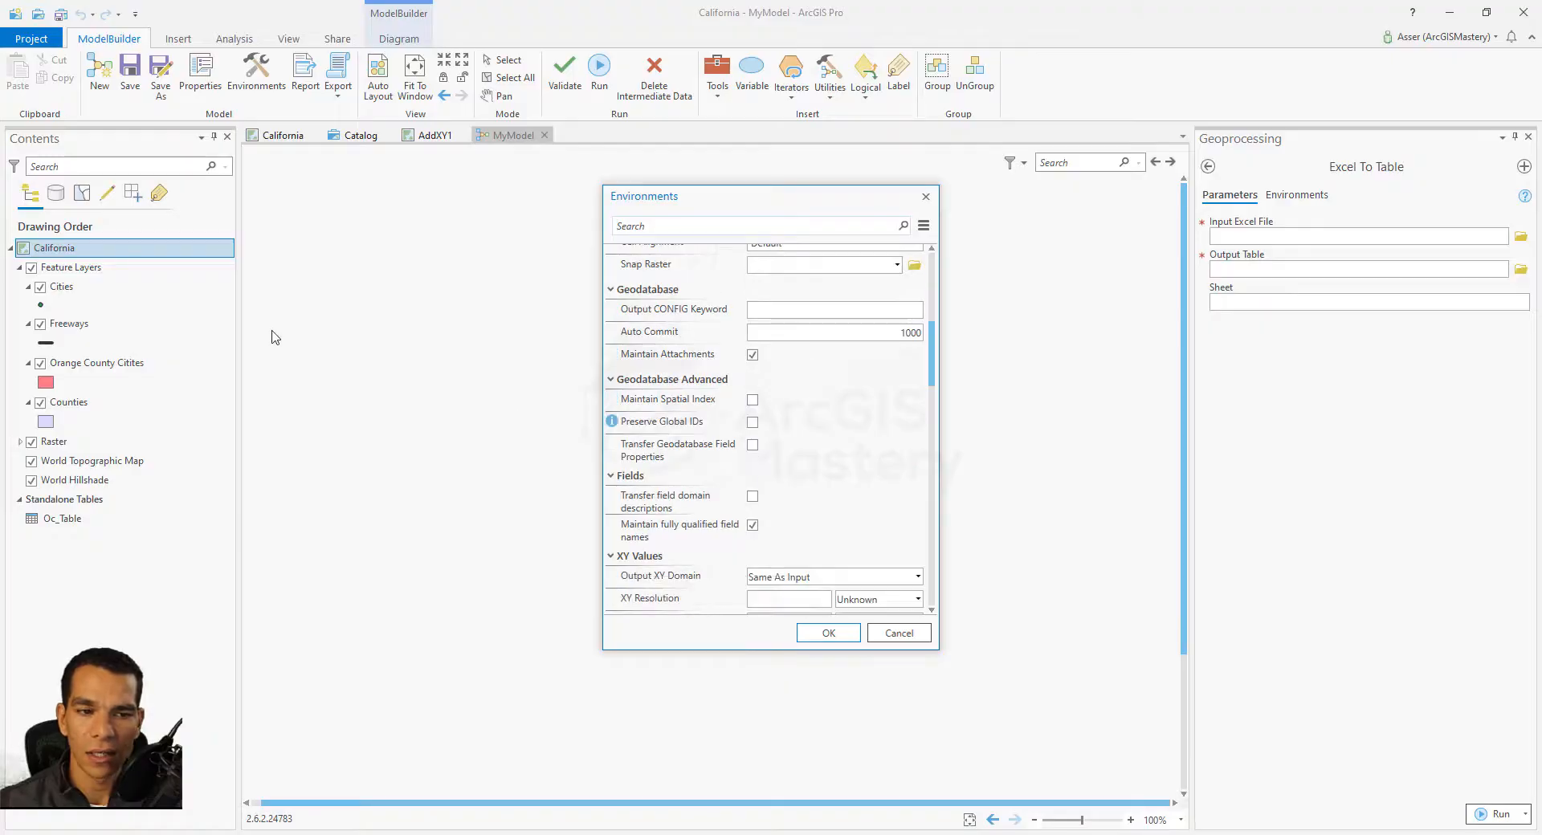
scroll(706, 459, "up", 10)
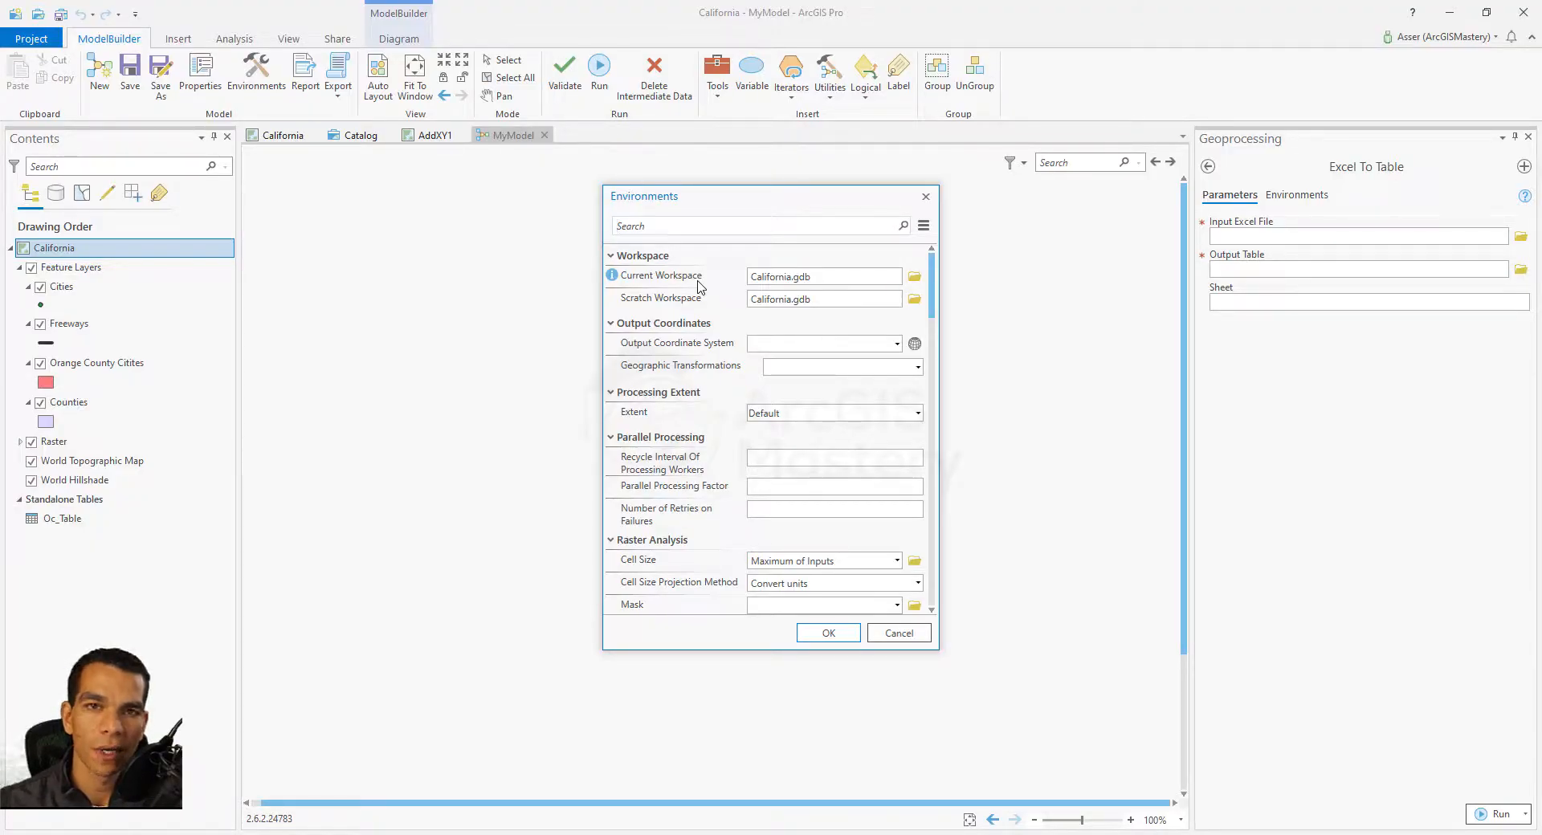
left_click(926, 196)
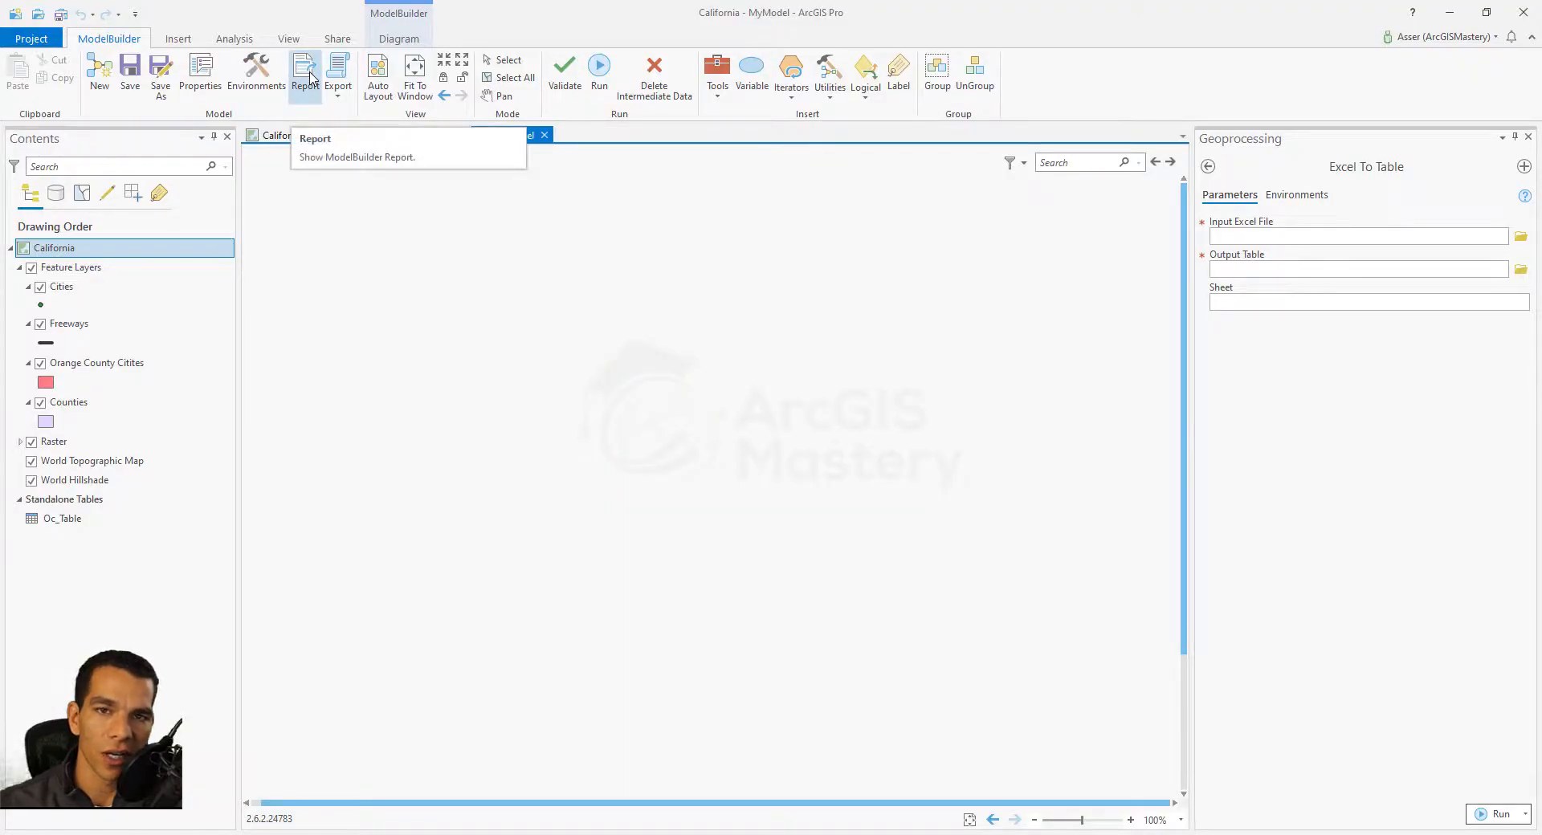
left_click(337, 92)
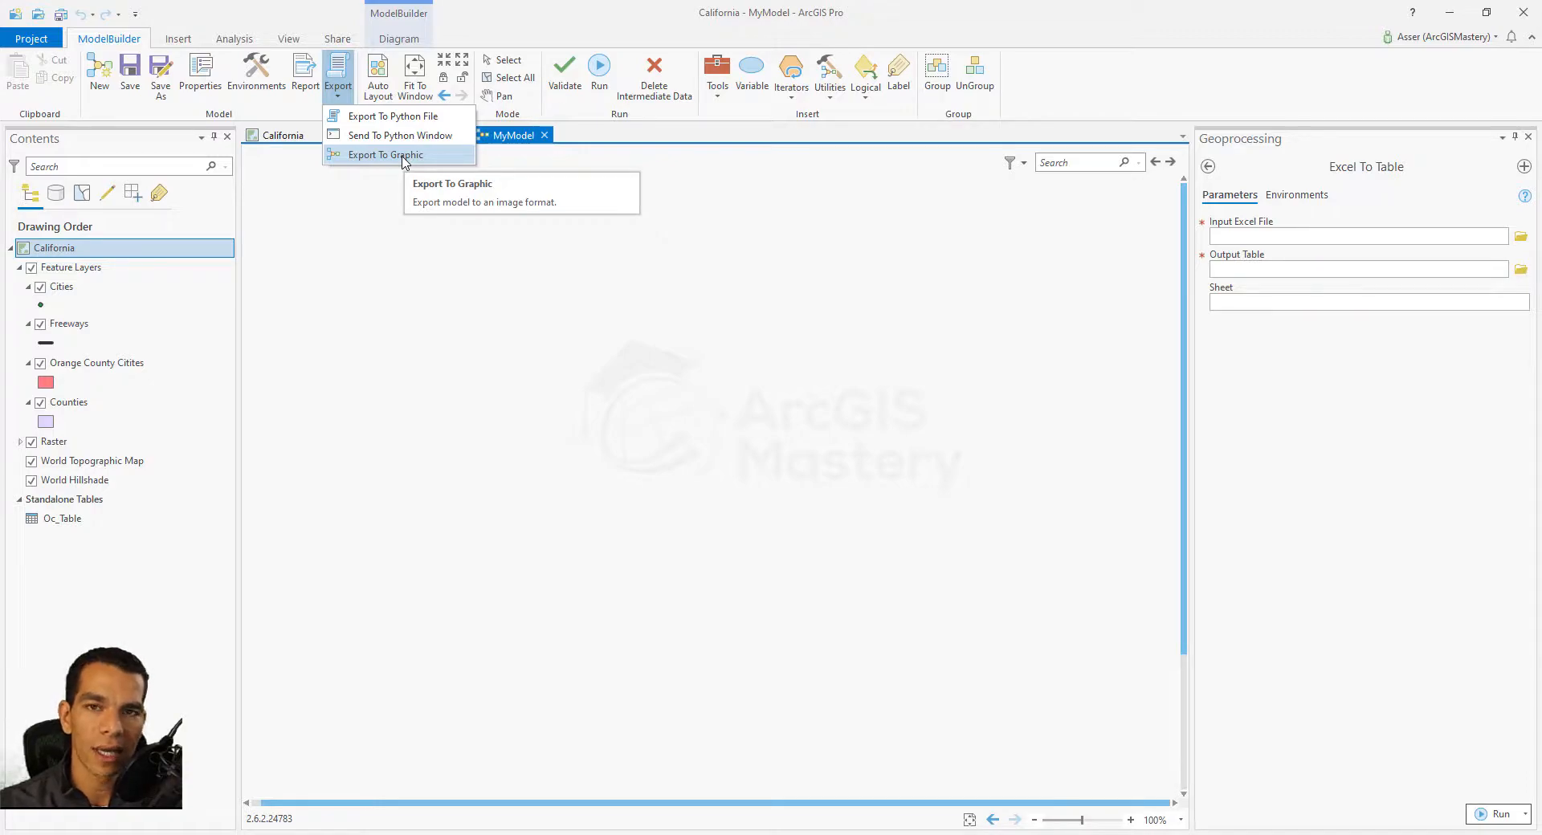
left_click(472, 321)
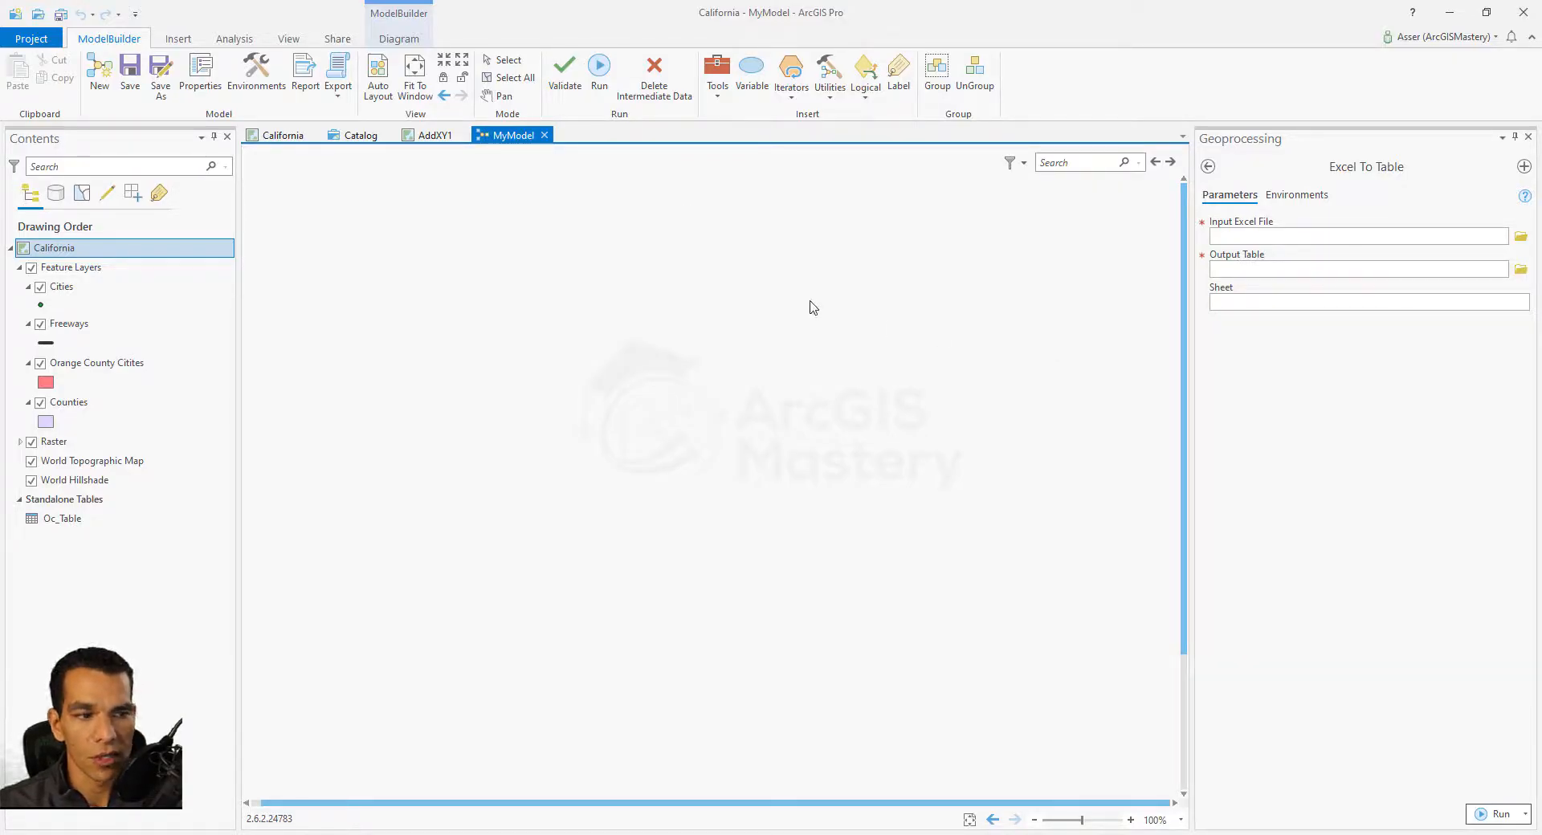
- Find the Create File Geodatabase tool by searching "create file" and add it to MyModel
left_click(714, 95)
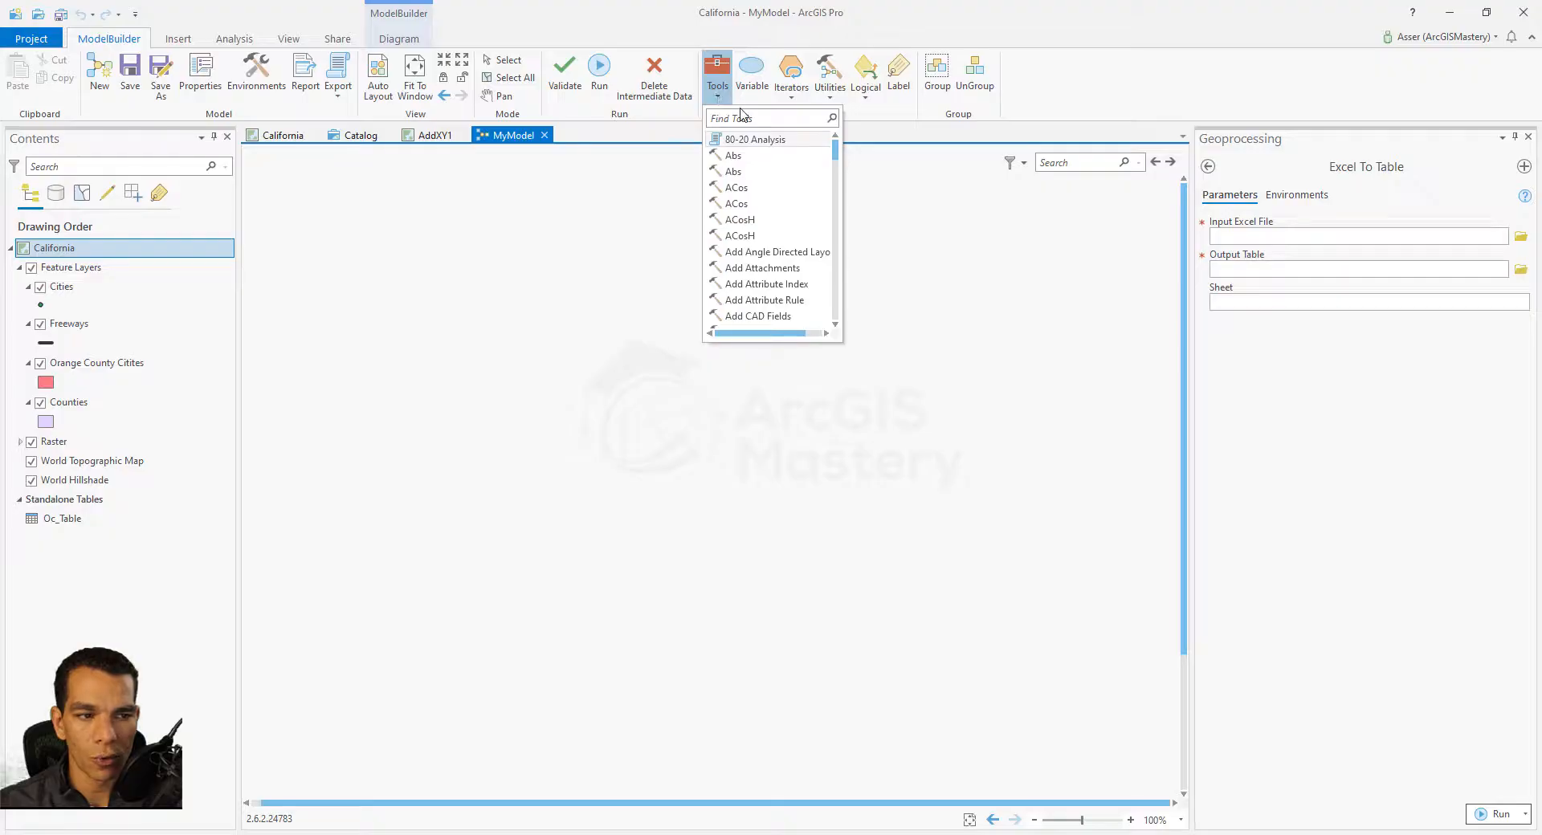
type("create ")
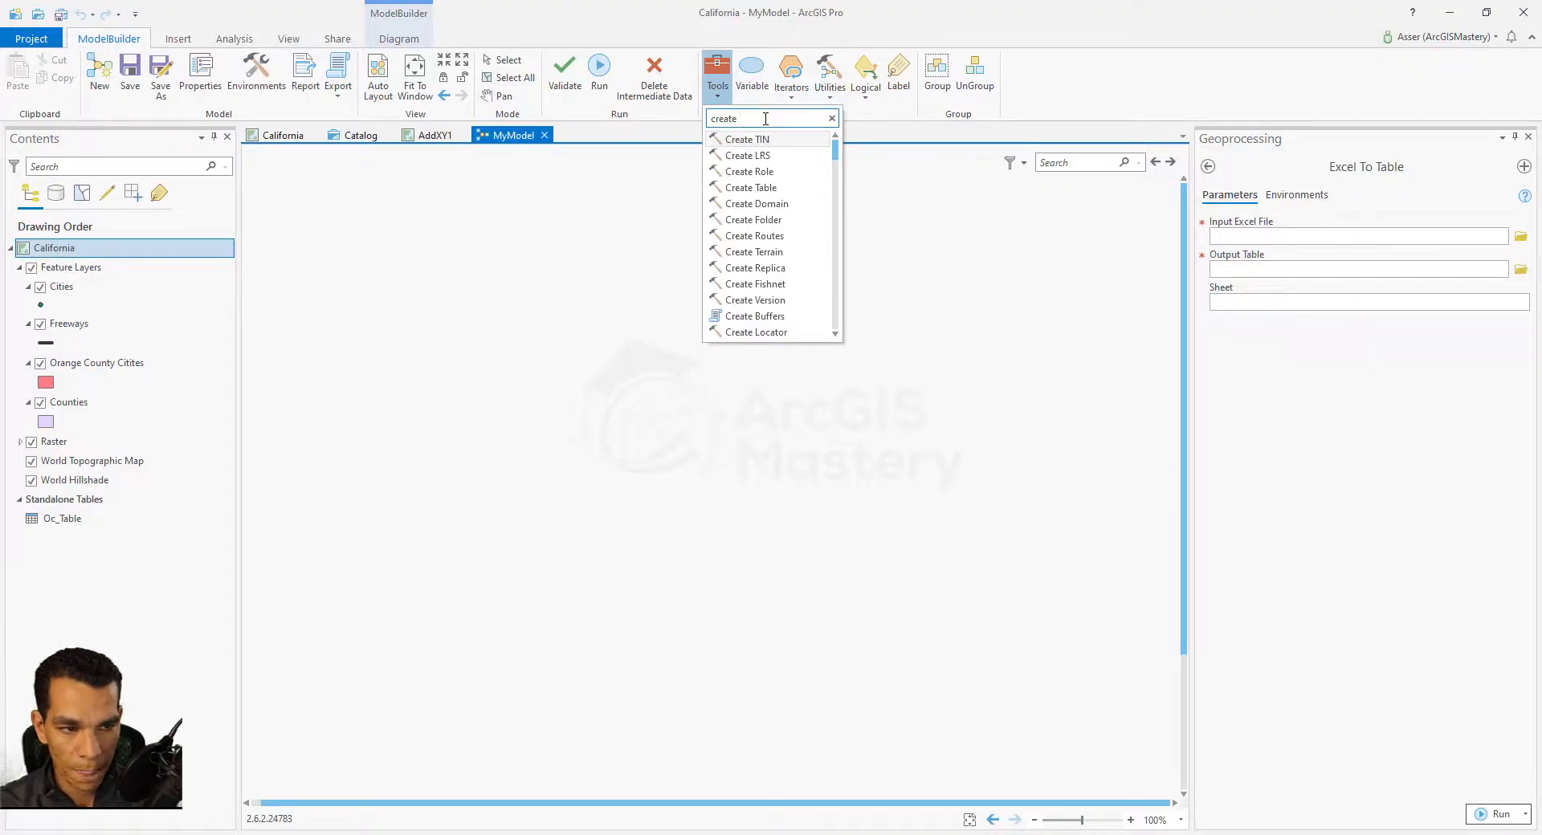
type("file")
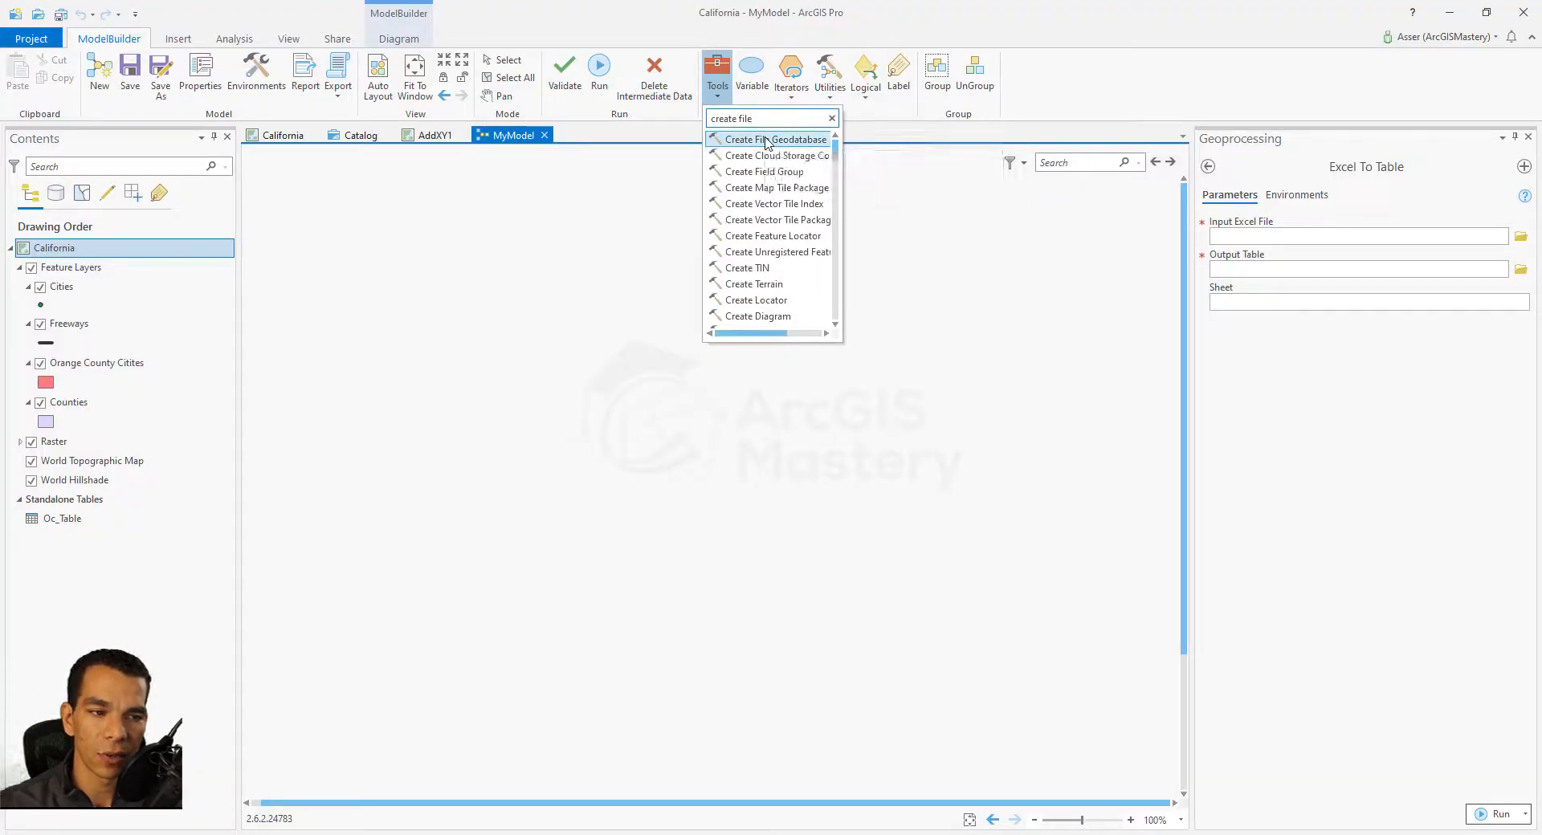
left_click(766, 141)
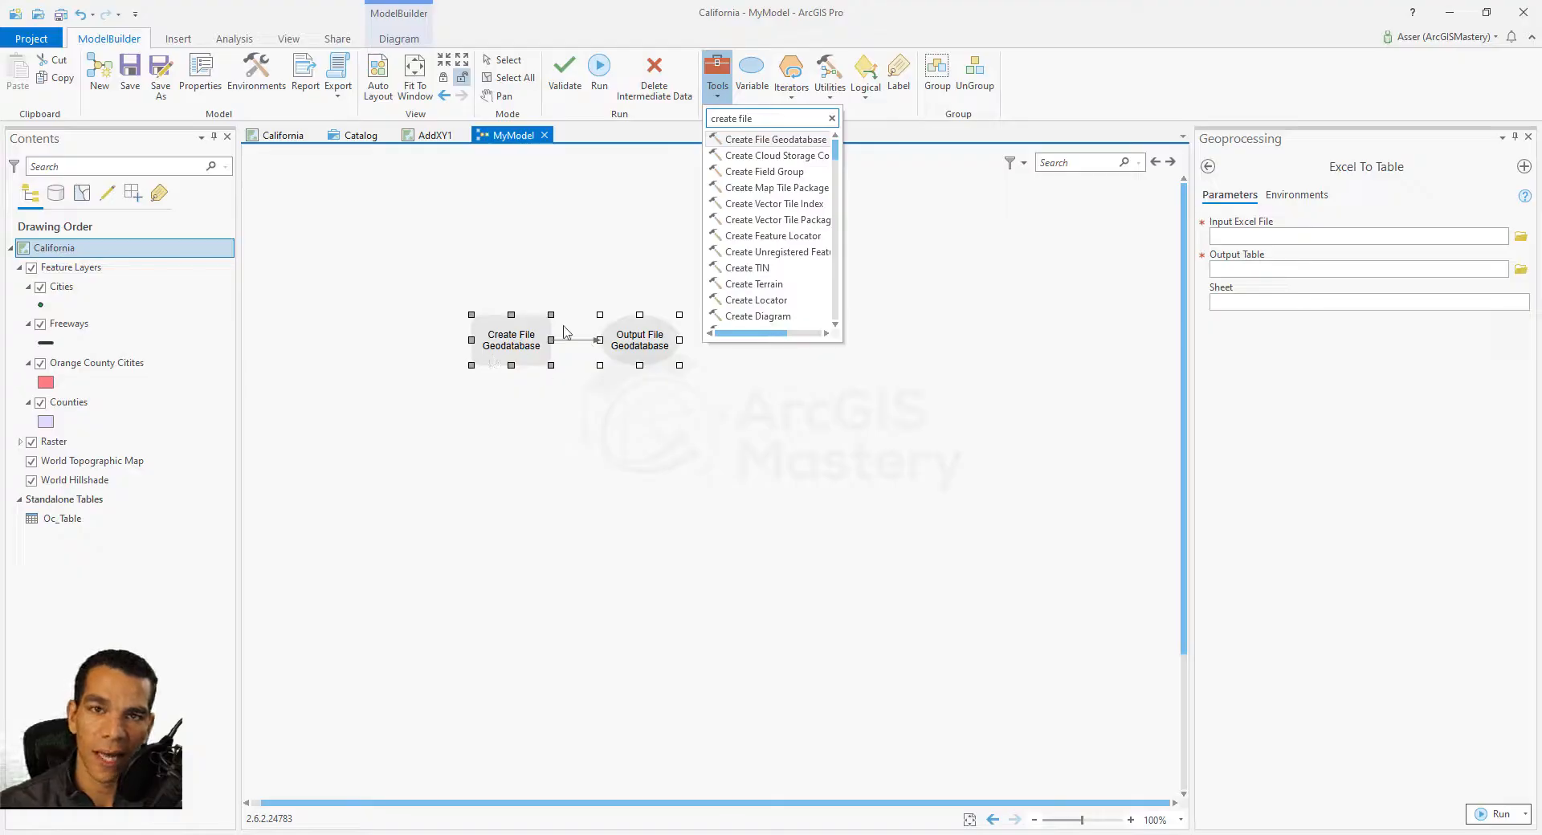
left_click(564, 276)
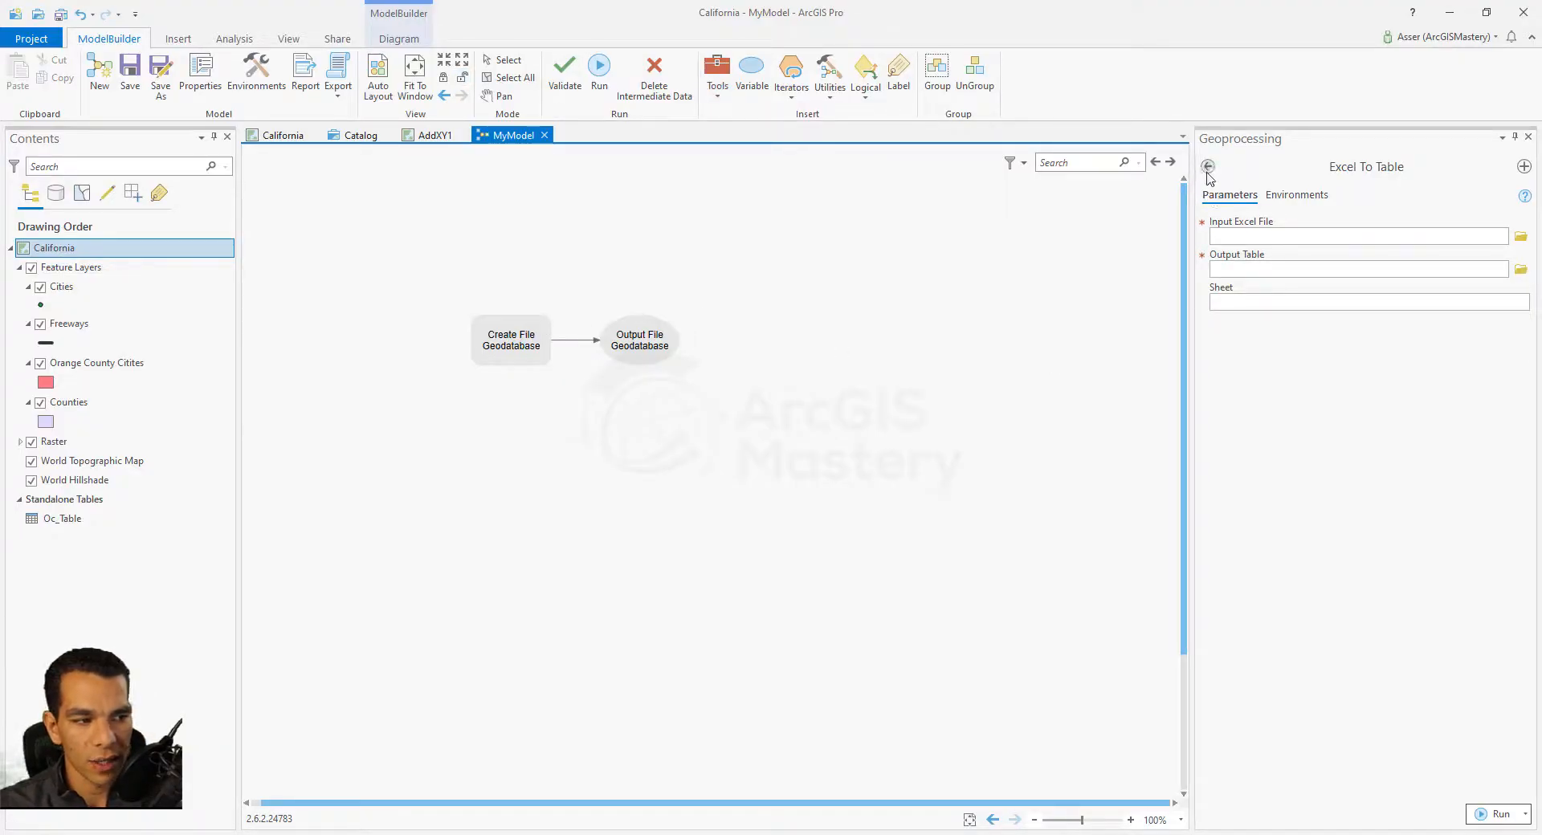
- Search the geoprocessing tools for "create file" and add a second Create File Geodatabase tool to the model
left_click(1208, 166)
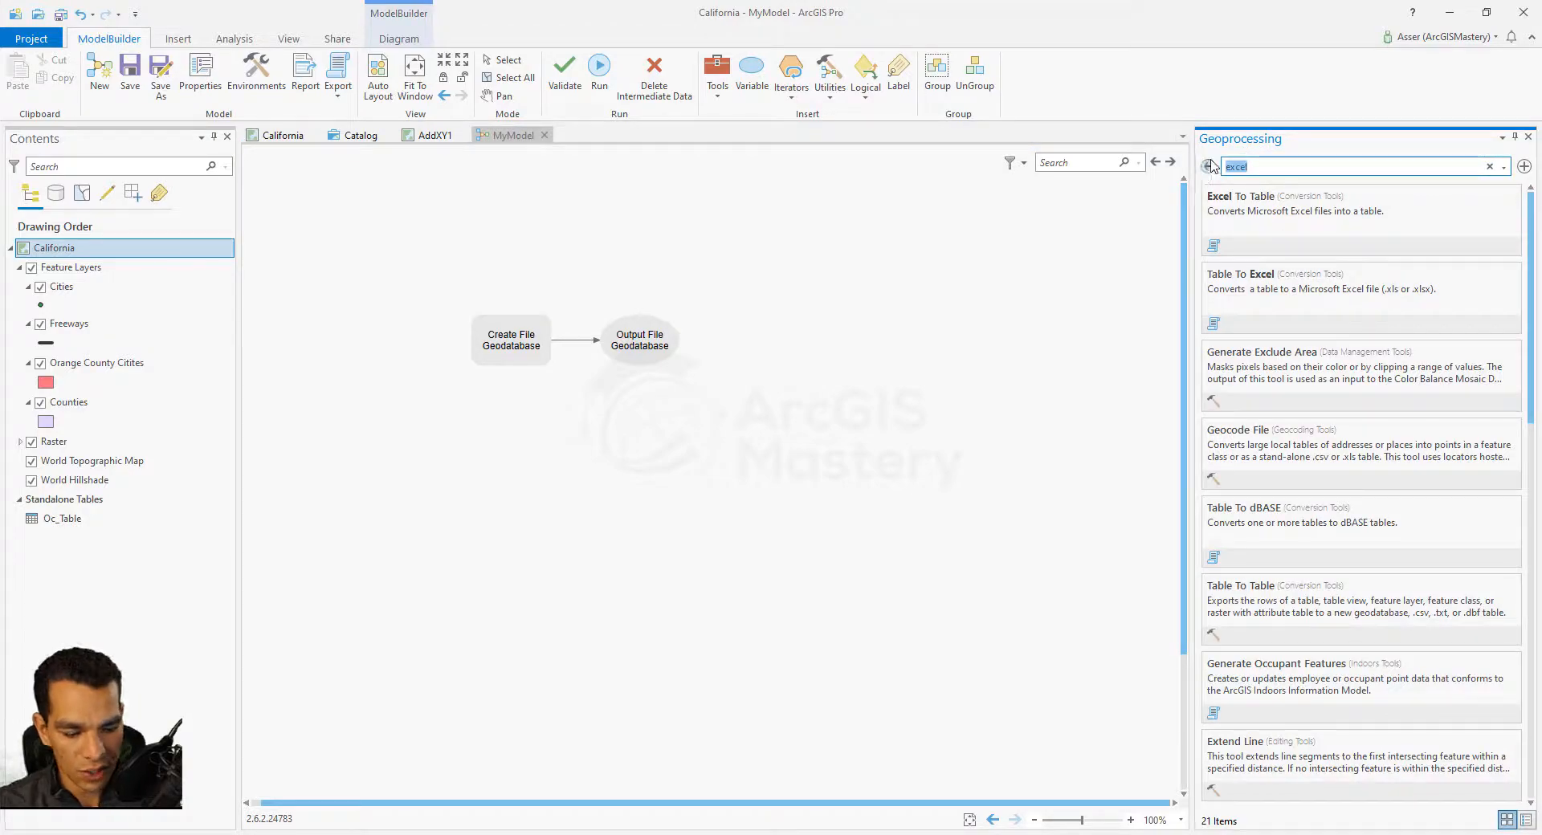
left_click(1210, 166)
type("create file")
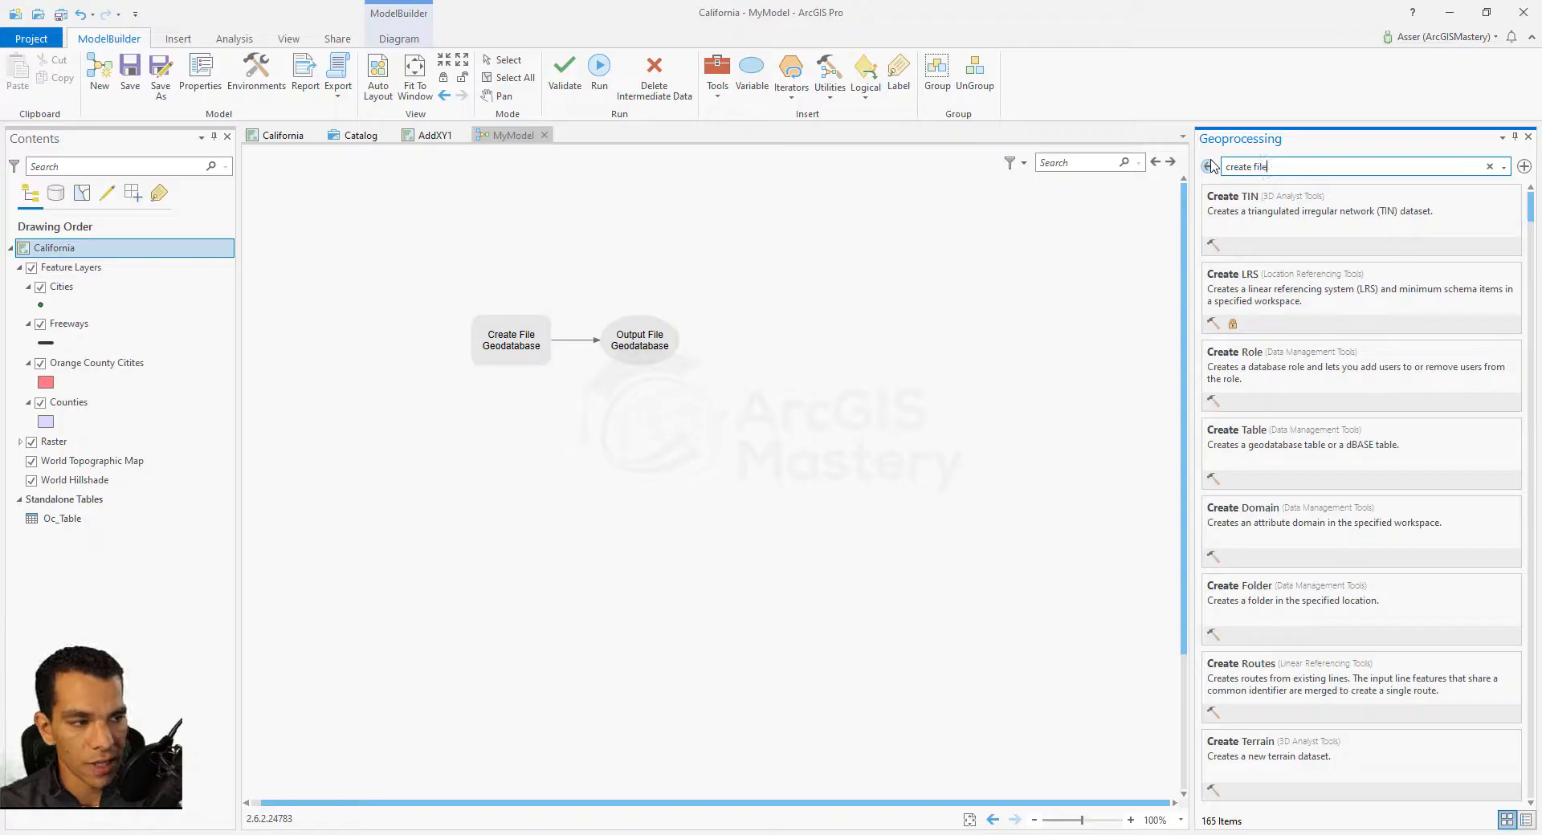
left_click_drag(1272, 205, 781, 281)
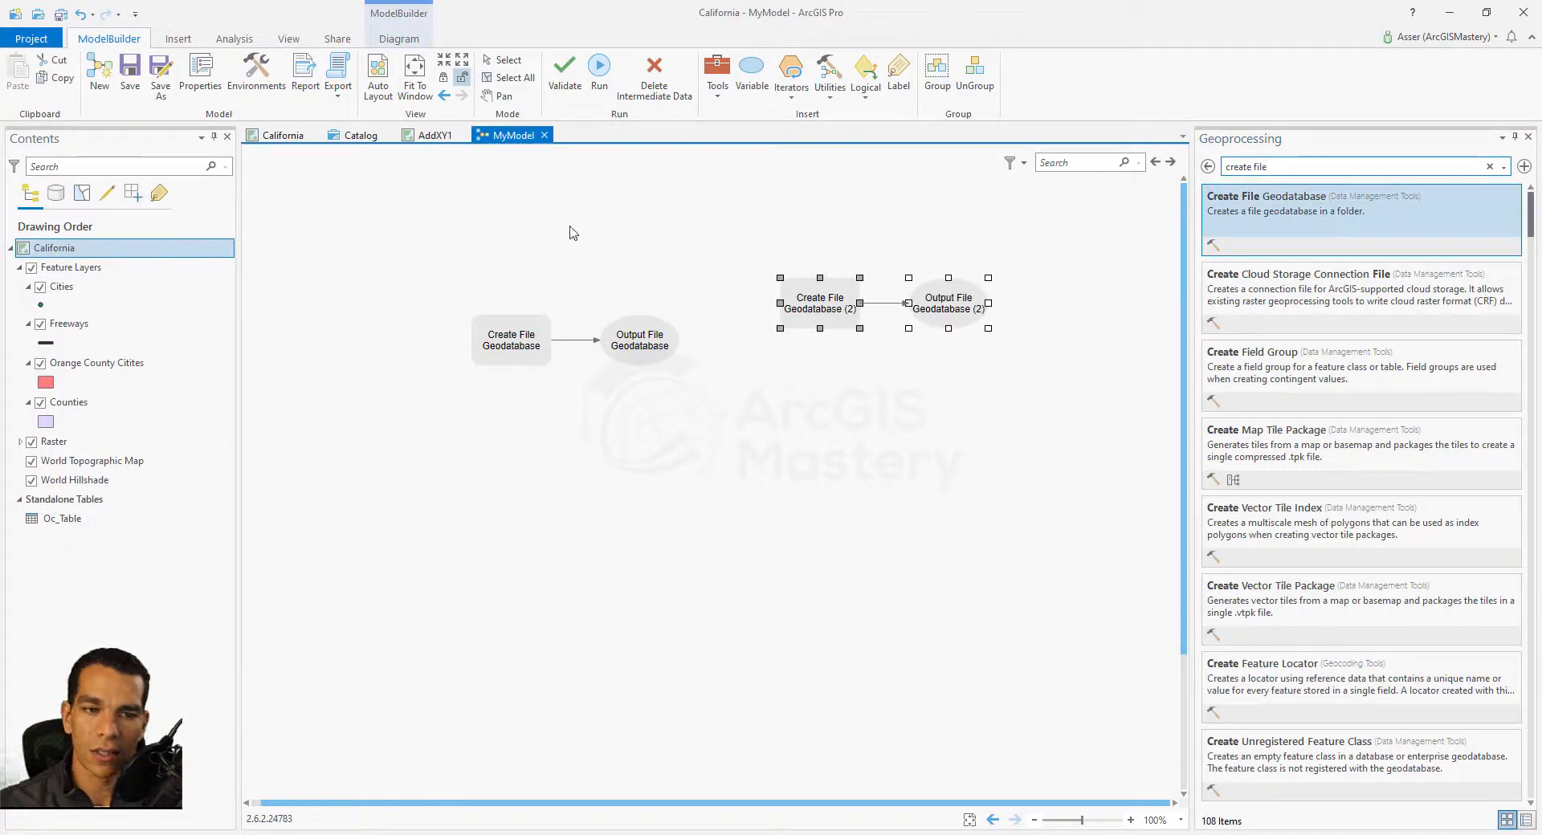
- Check the model's tool search list, then delete the duplicate Create File Geodatabase tool together with its output
left_click(718, 93)
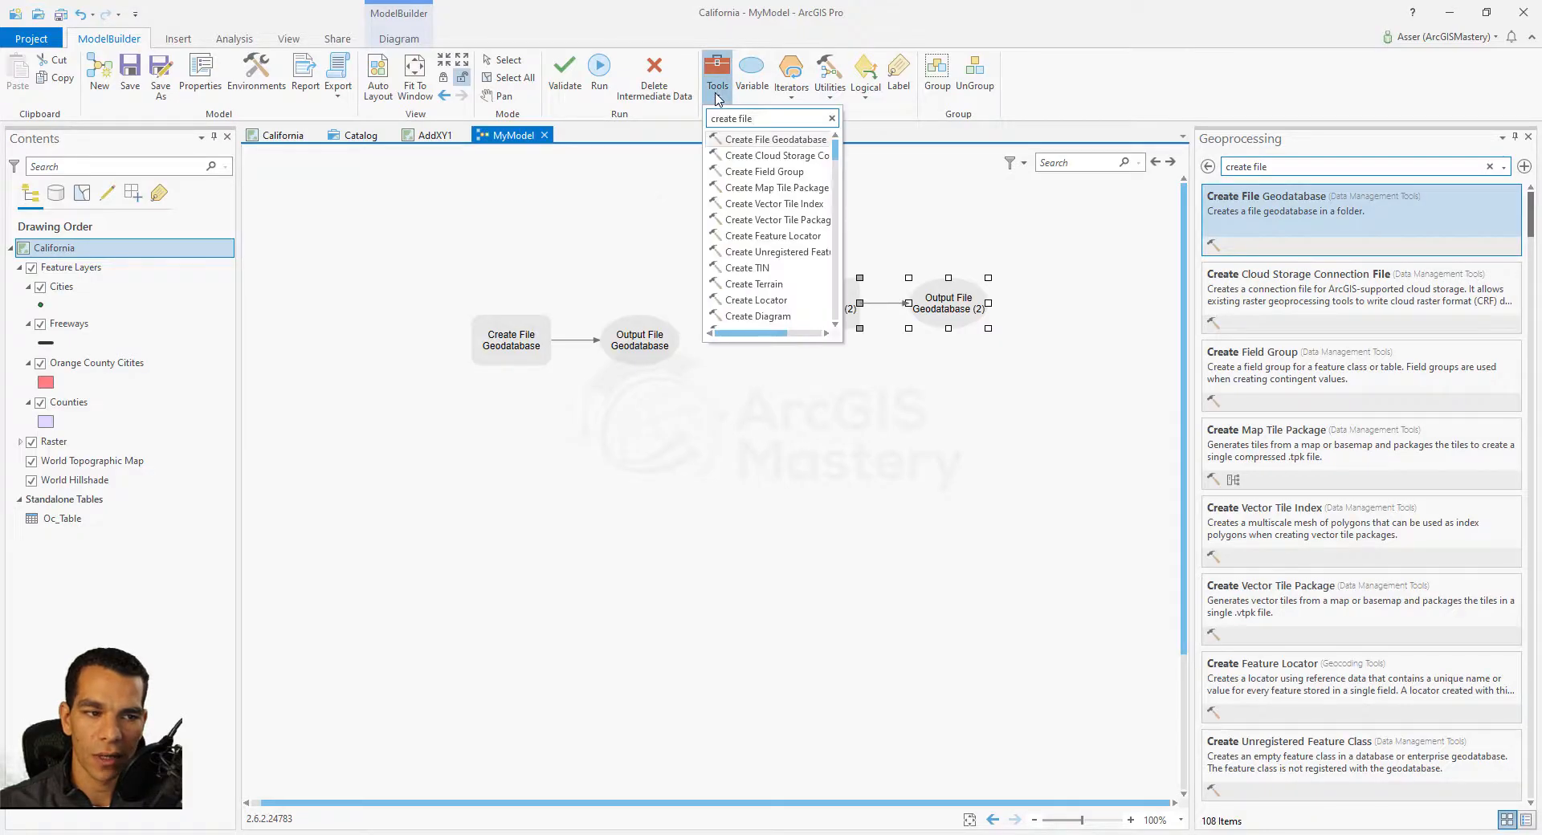
left_click(999, 378)
left_click_drag(1009, 391, 783, 277)
key("Delete")
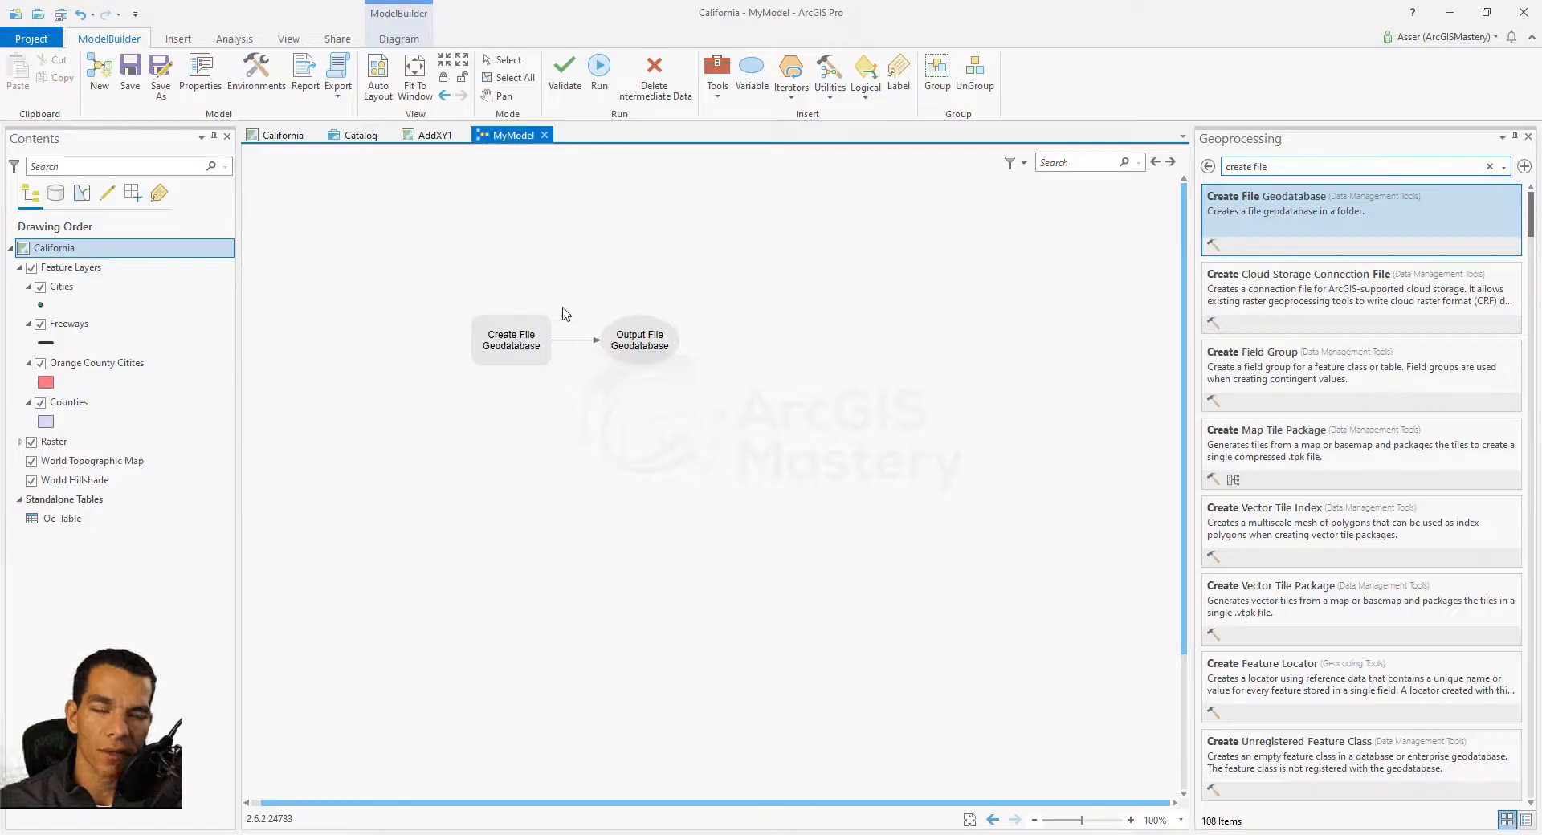
- Configure Create File Geodatabase with the California project folder as location and ModelBuilderGDB as the geodatabase name
mouse_move(514, 350)
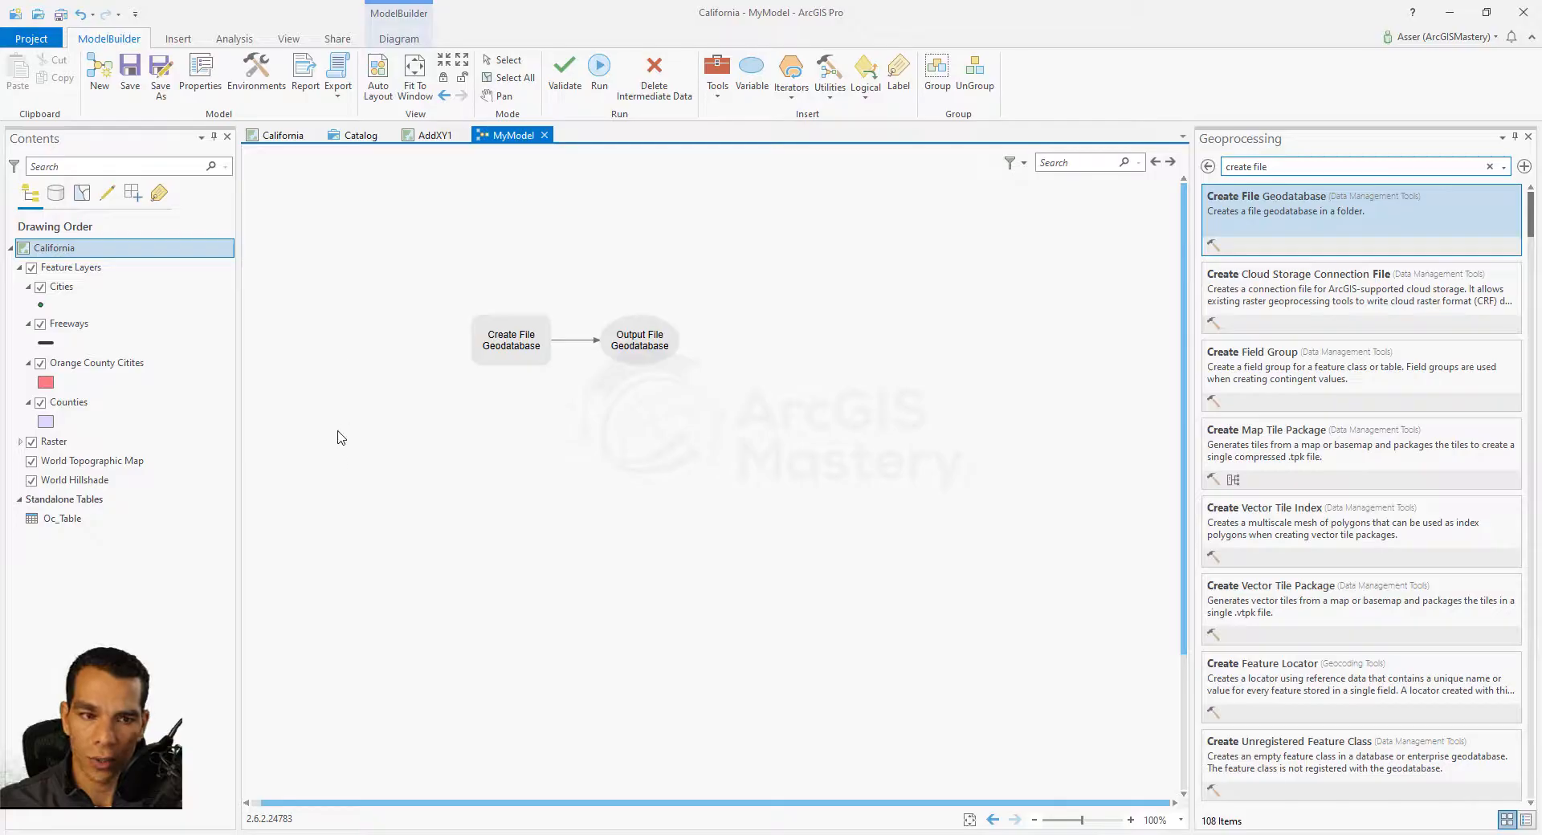
double_click(510, 347)
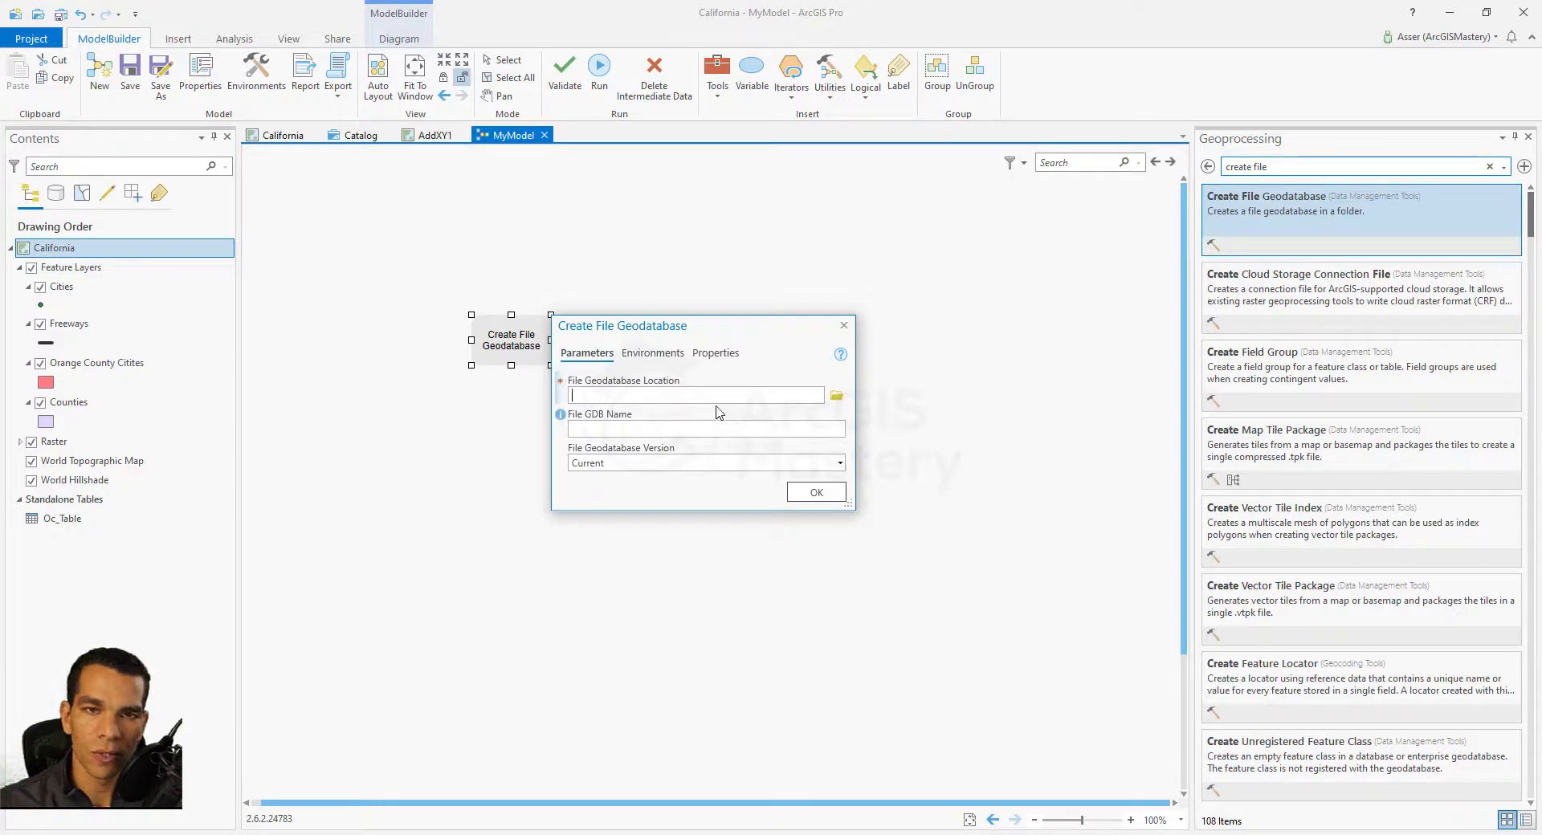
left_click(837, 395)
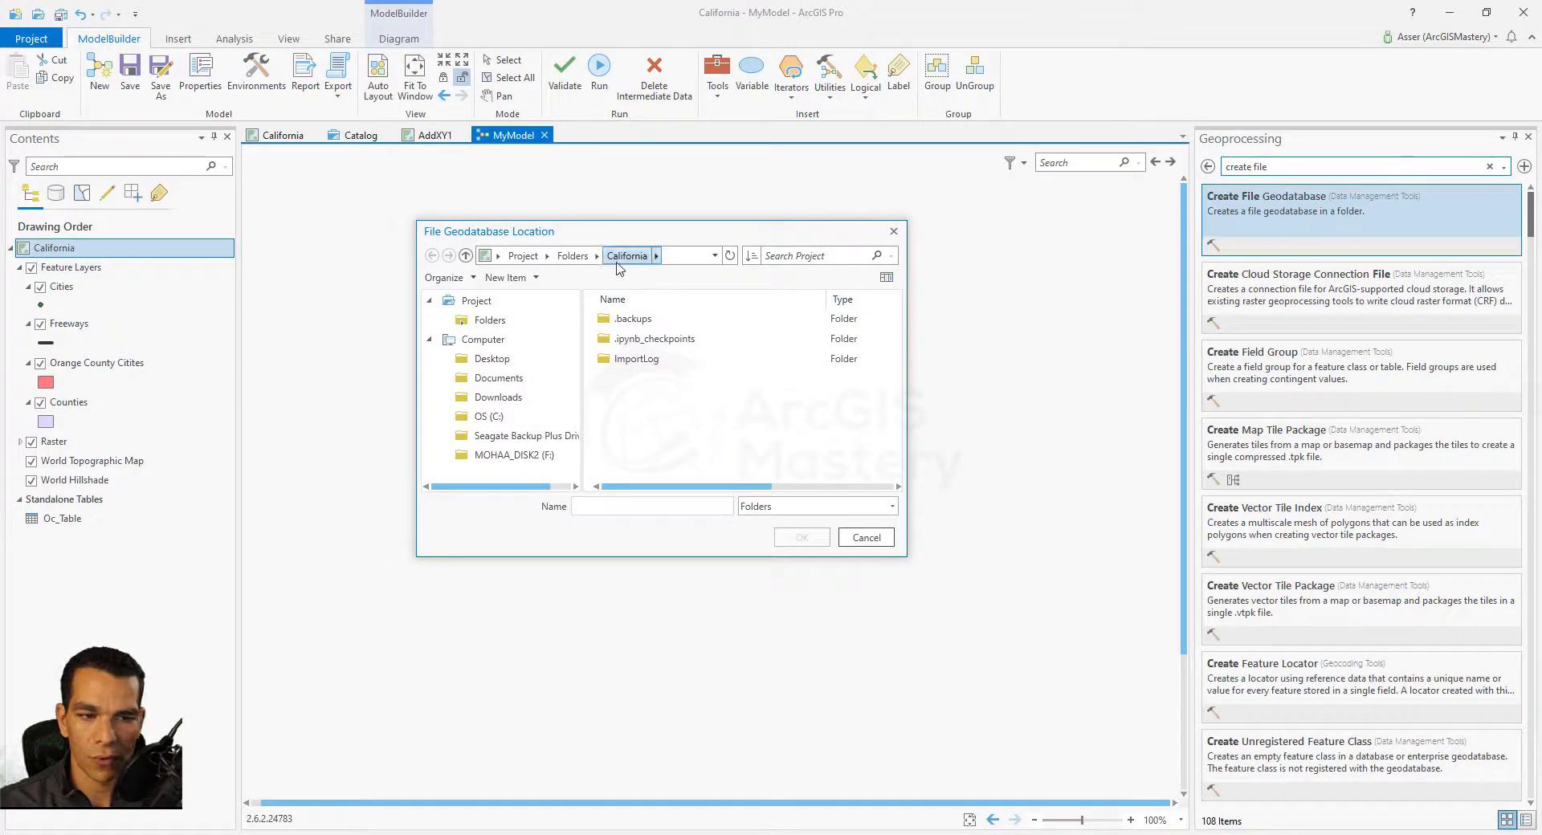
left_click(573, 255)
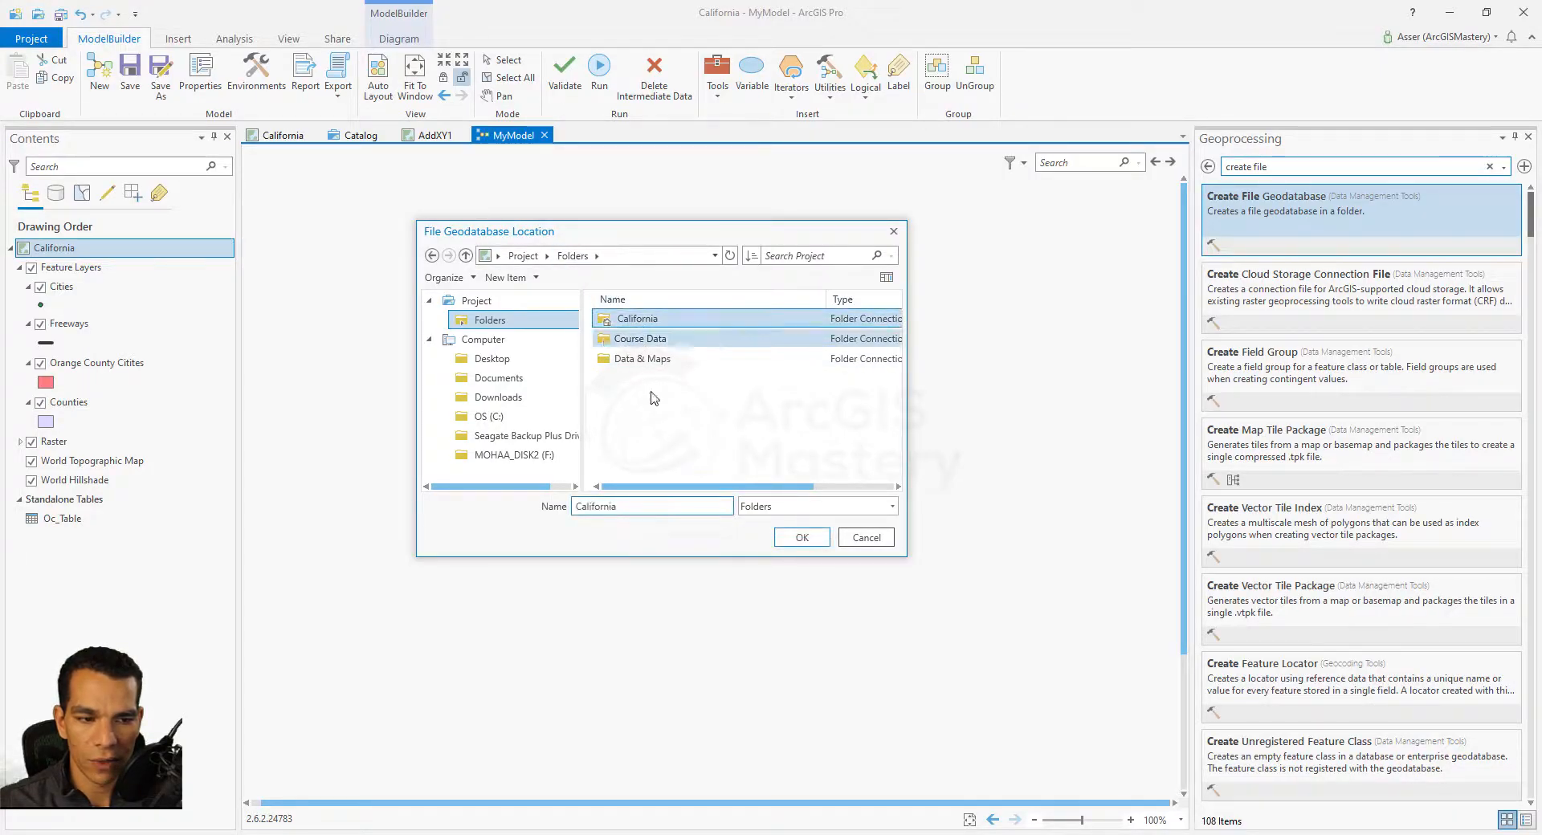
left_click(801, 538)
left_click(645, 430)
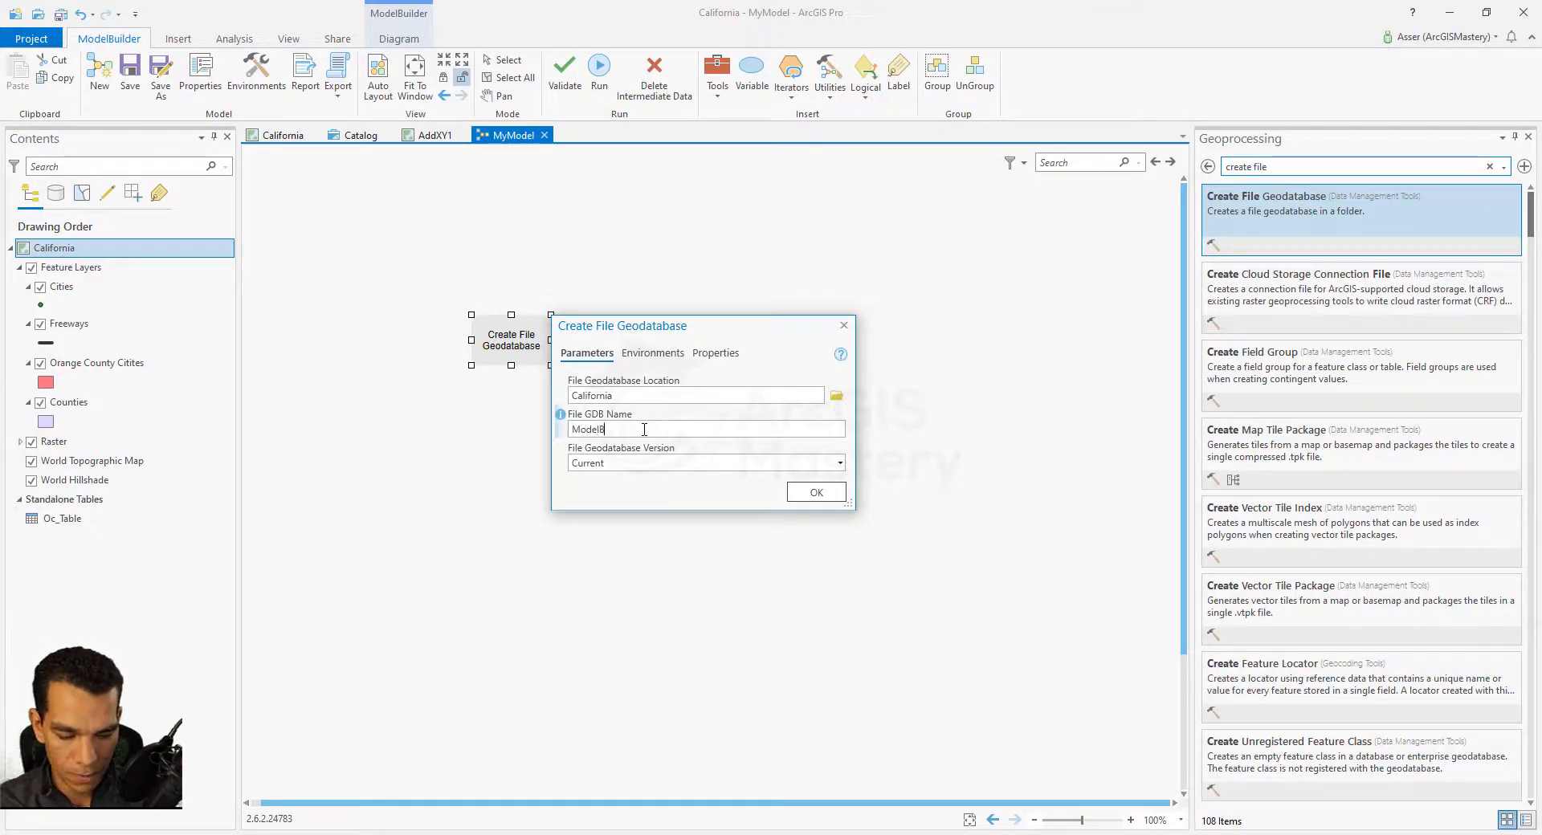
type("ModelBuilderGDB")
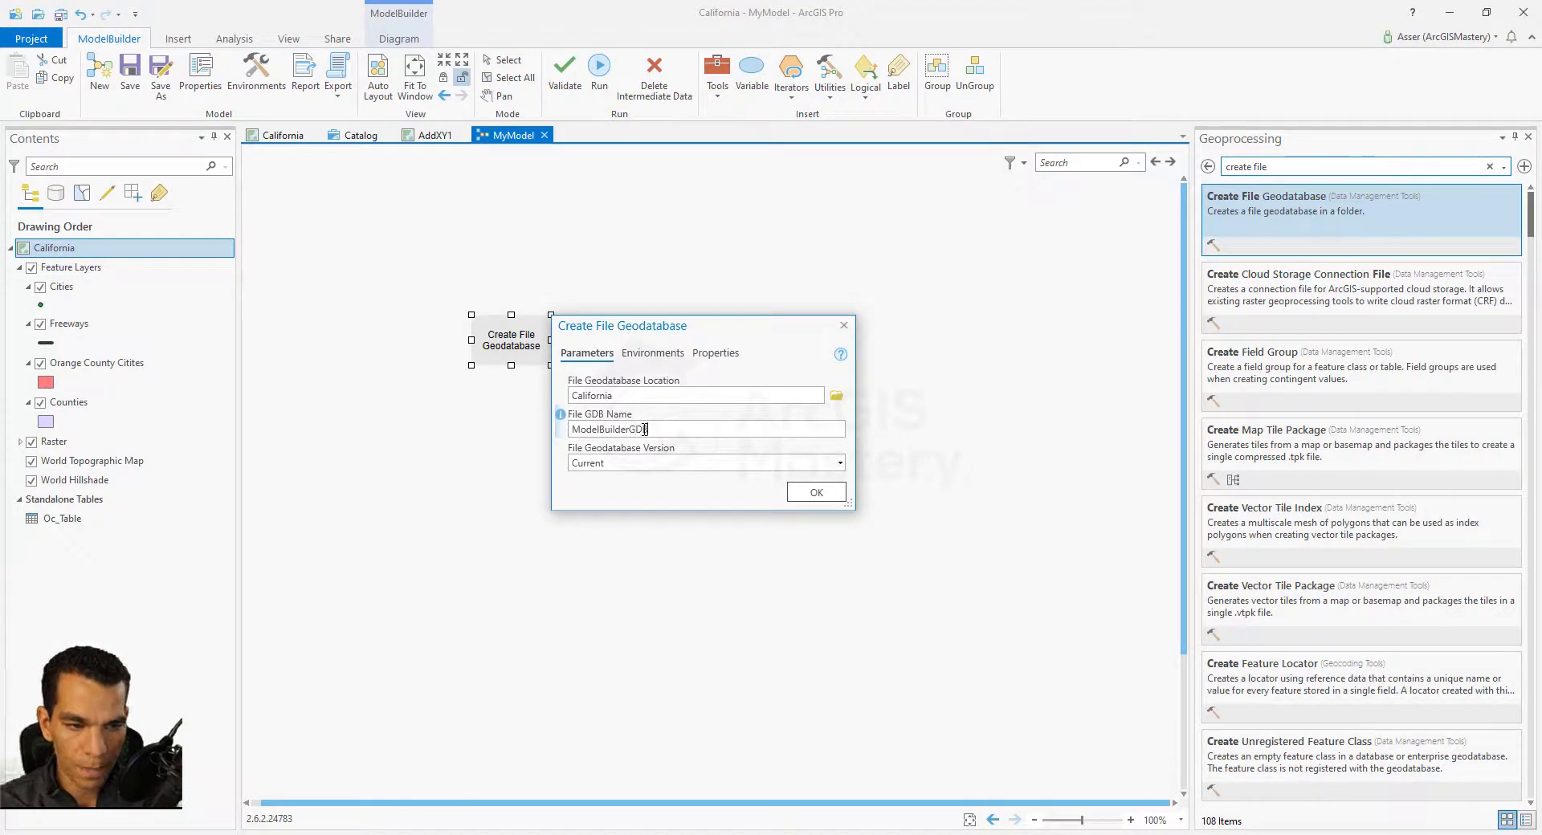
left_click(814, 494)
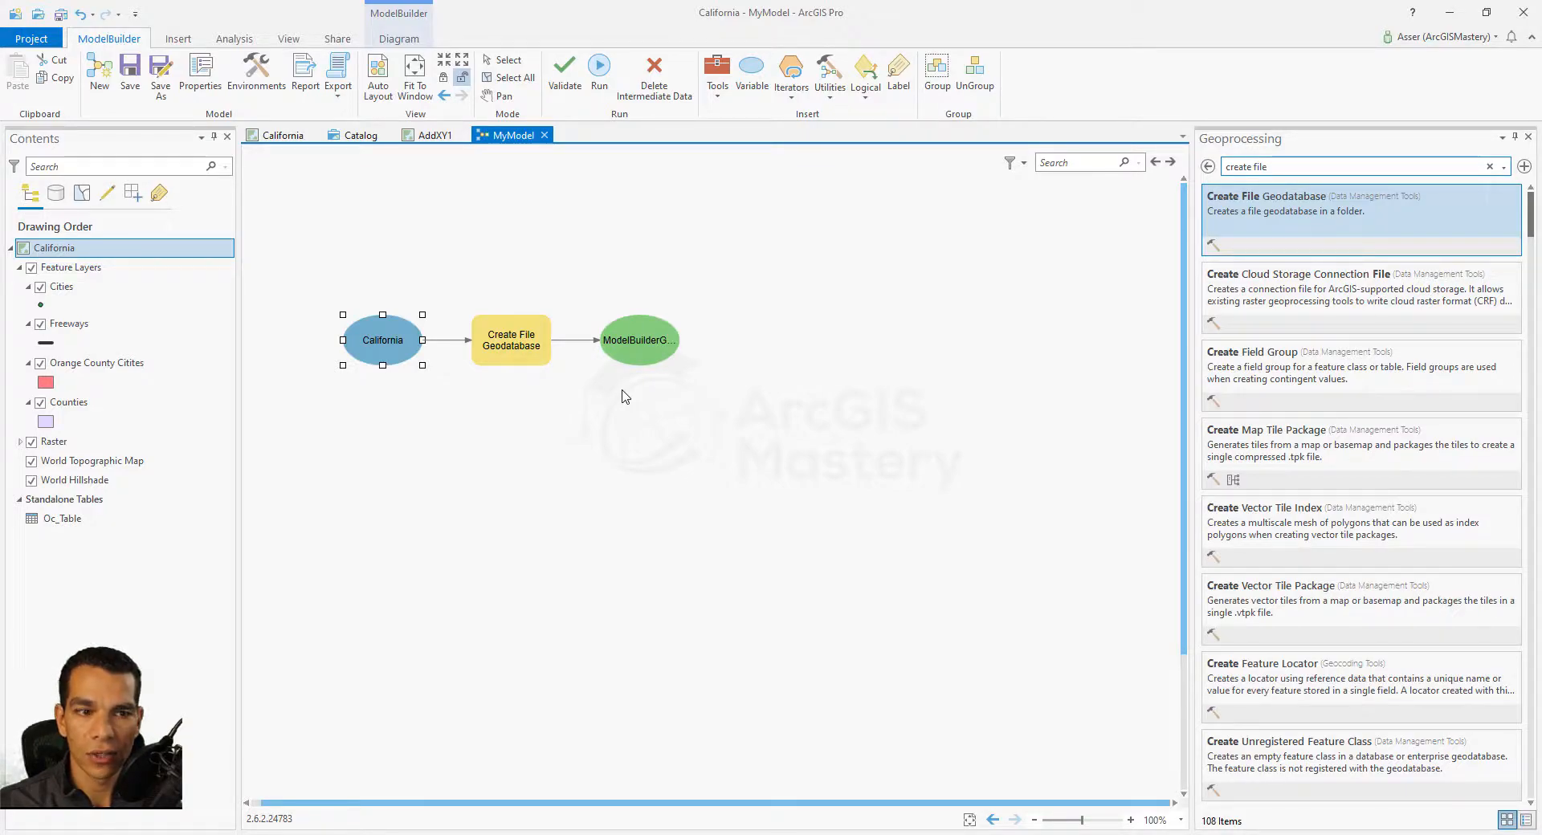
- Run MyModel and look for the new geodatabase in the refreshed California folder of the catalog
left_click(599, 67)
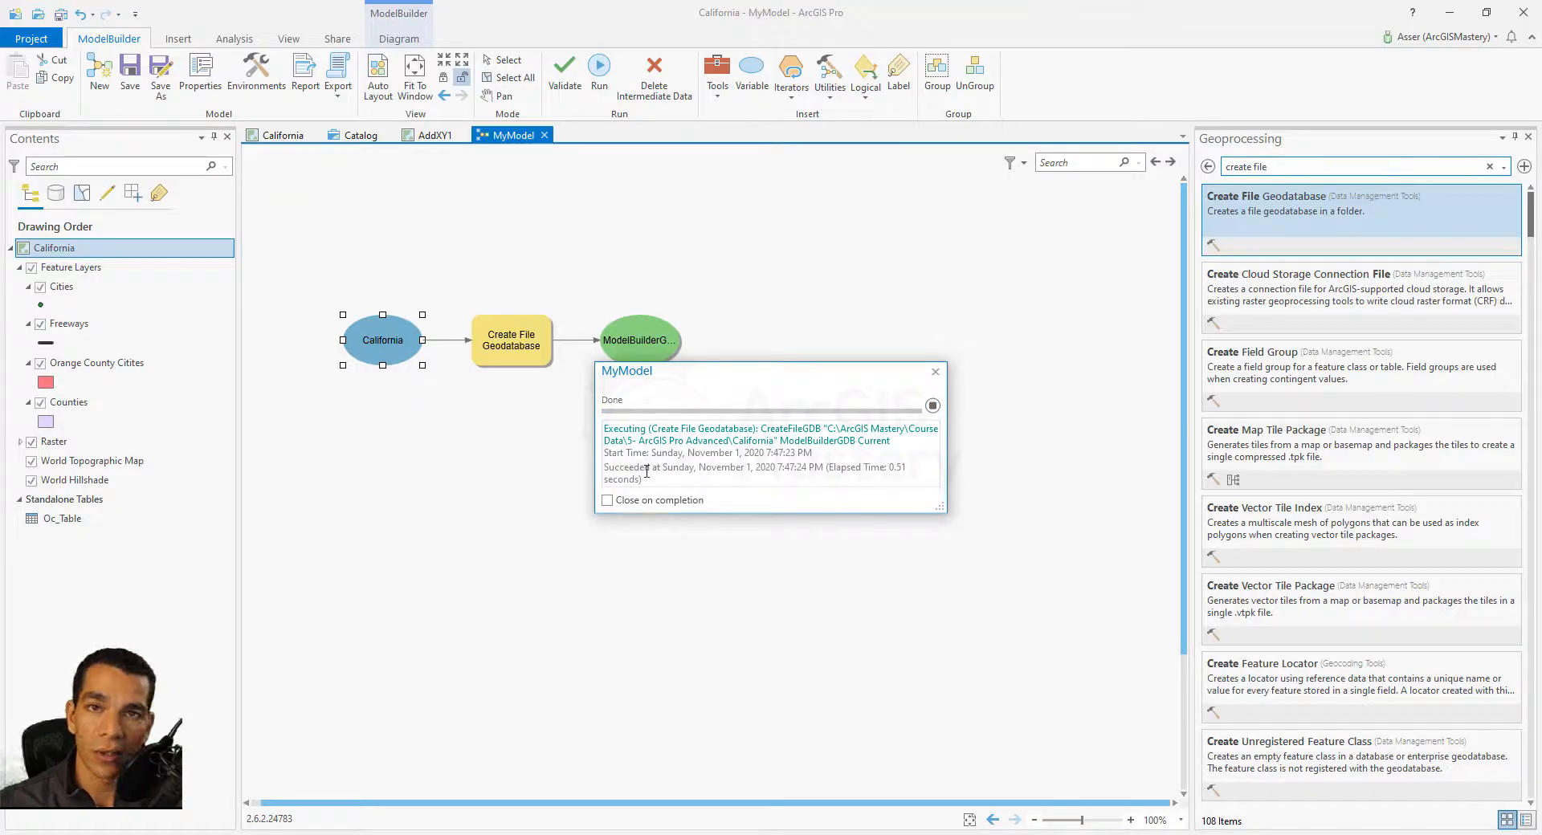
left_click(936, 371)
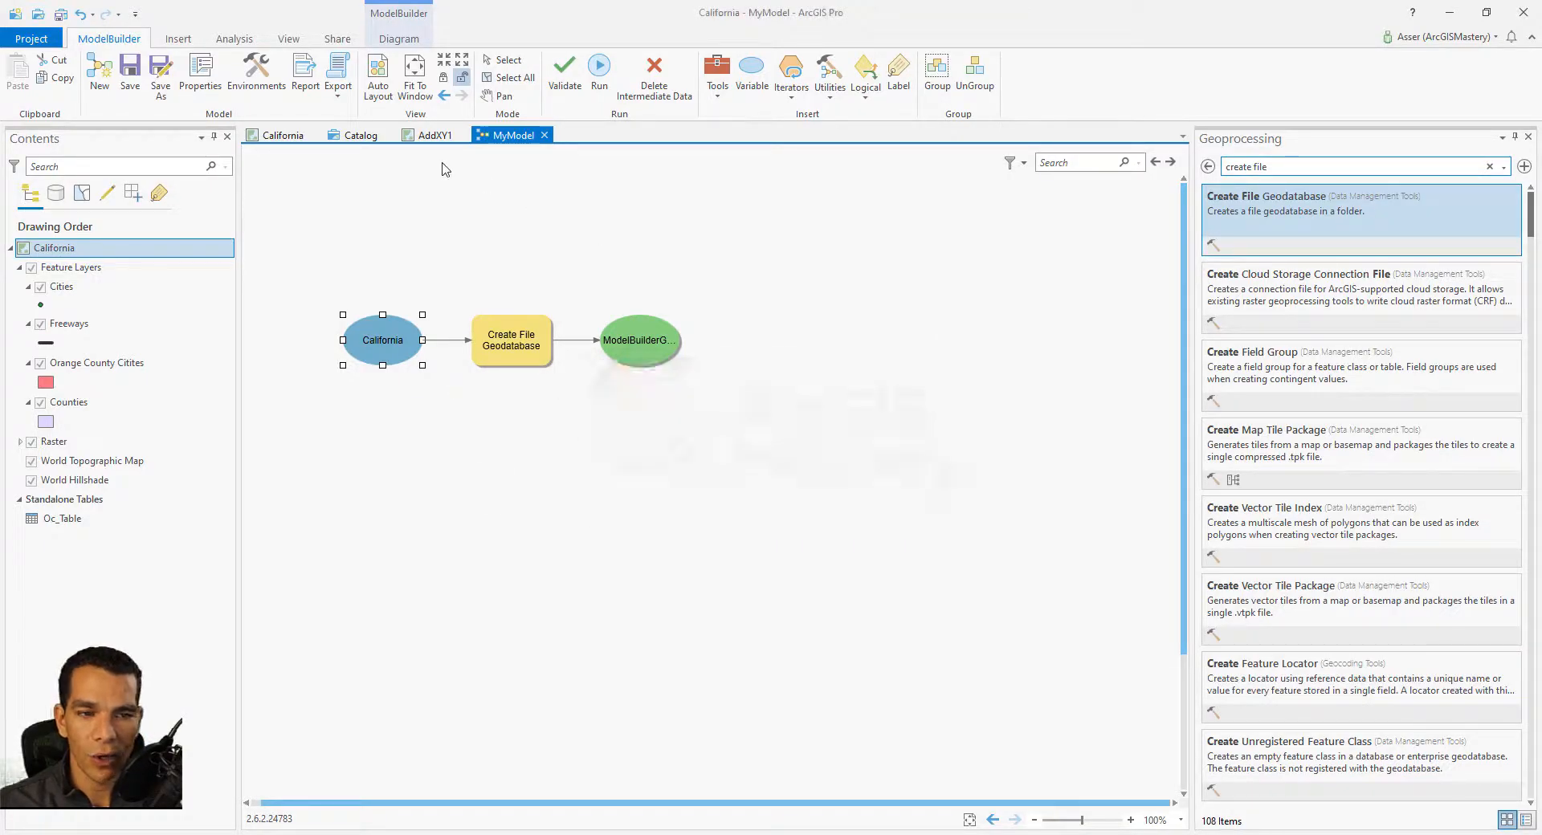
left_click(354, 135)
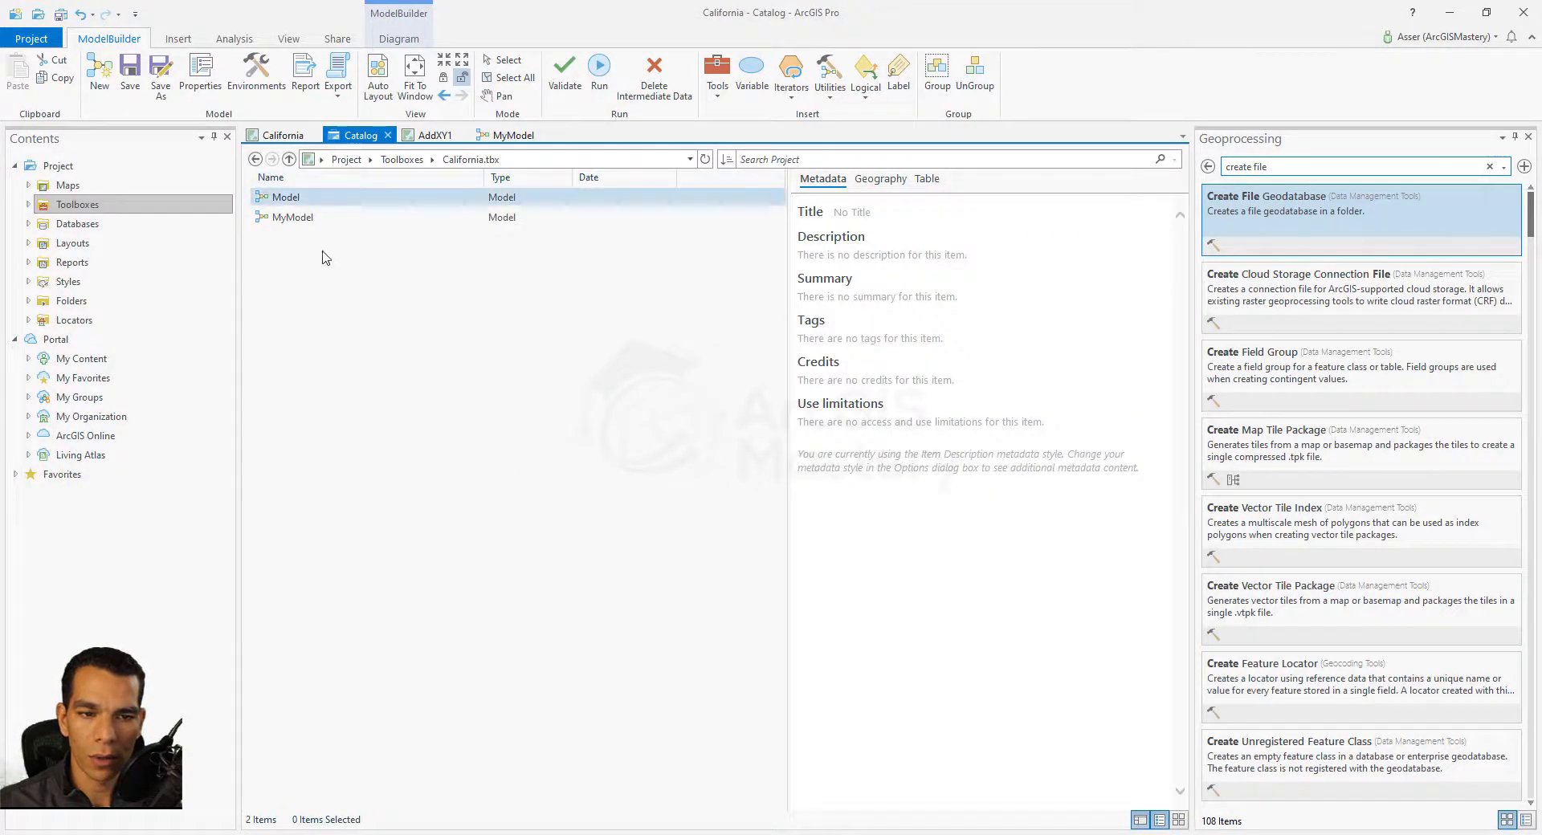
left_click(71, 302)
double_click(299, 201)
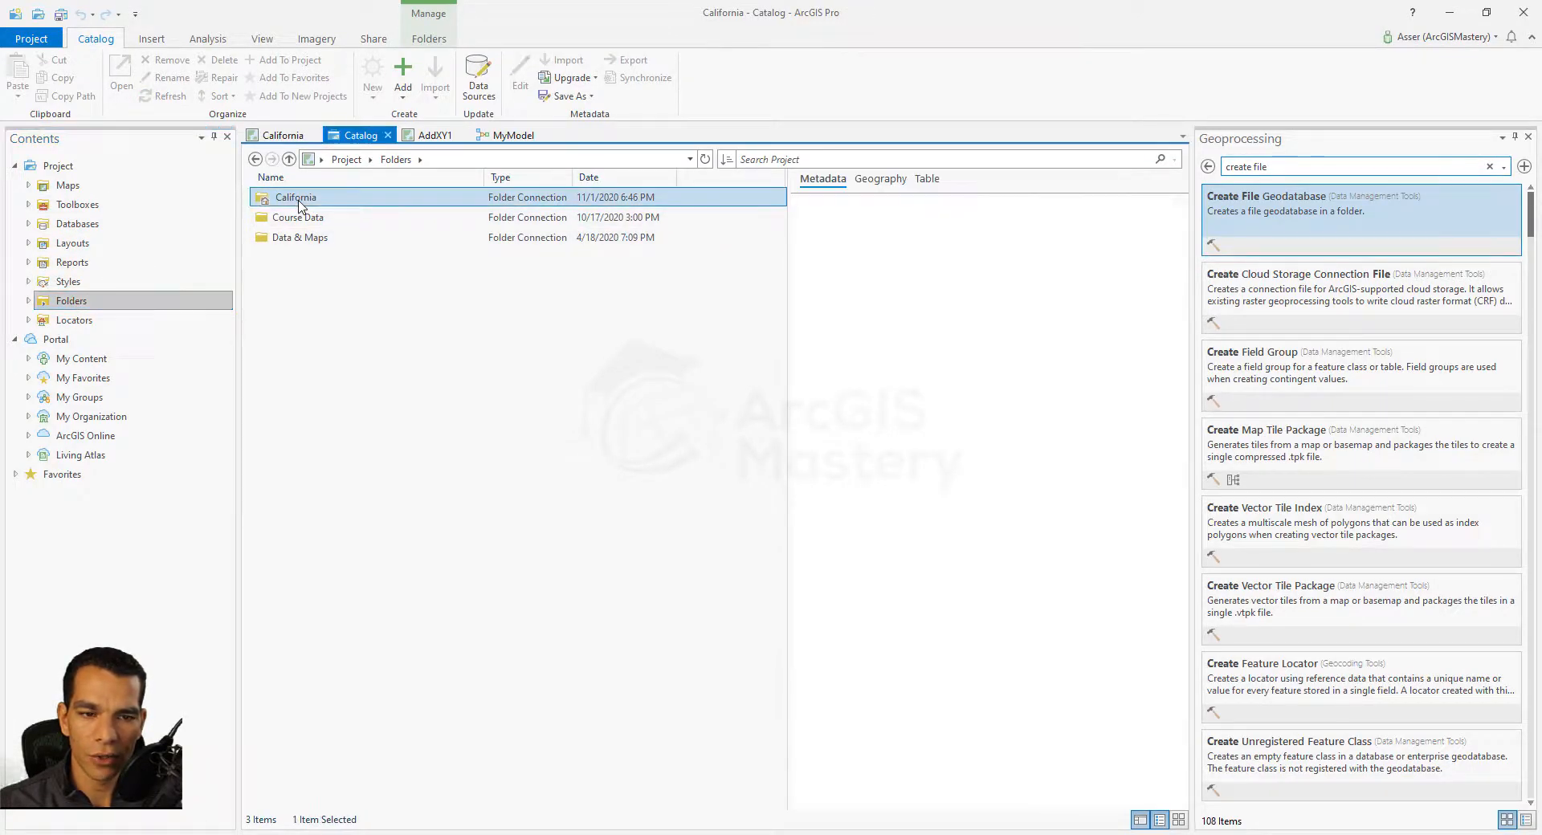
right_click(327, 475)
left_click(386, 580)
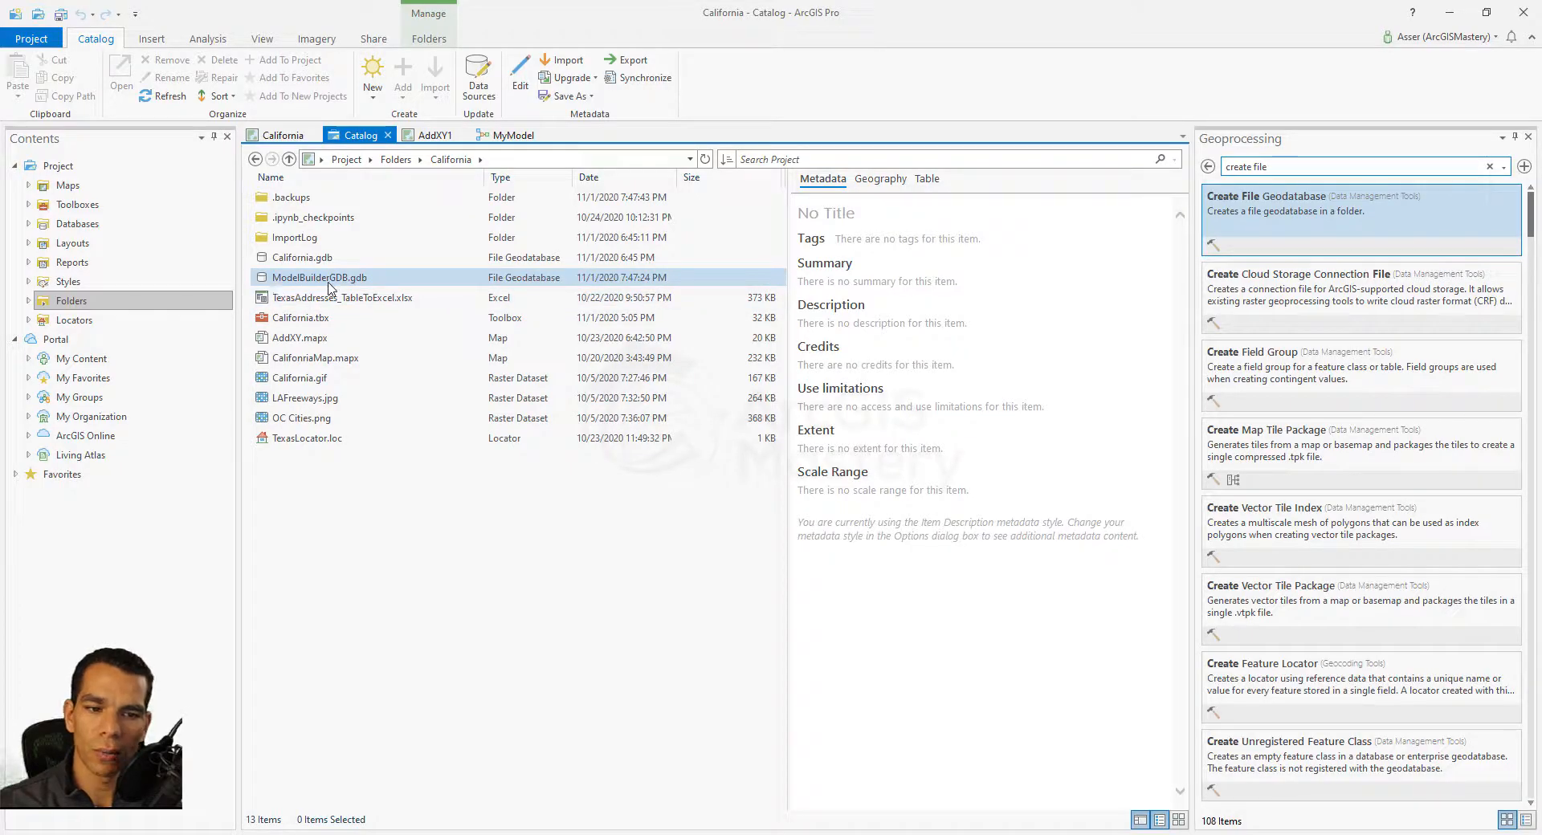
- Validate MyModel and delete all of its elements to empty the canvas
left_click(511, 135)
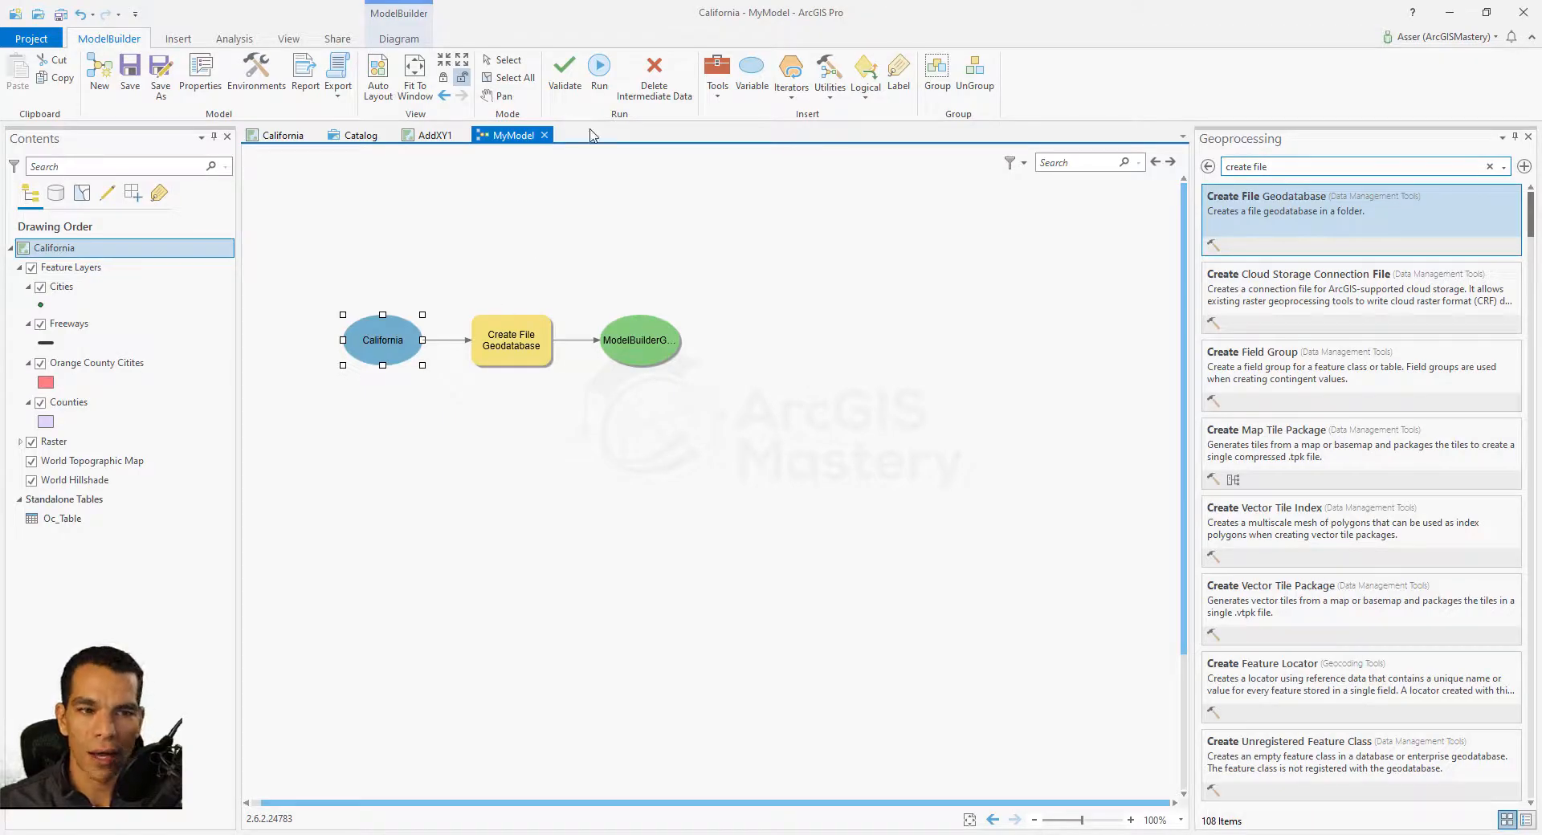
left_click(565, 72)
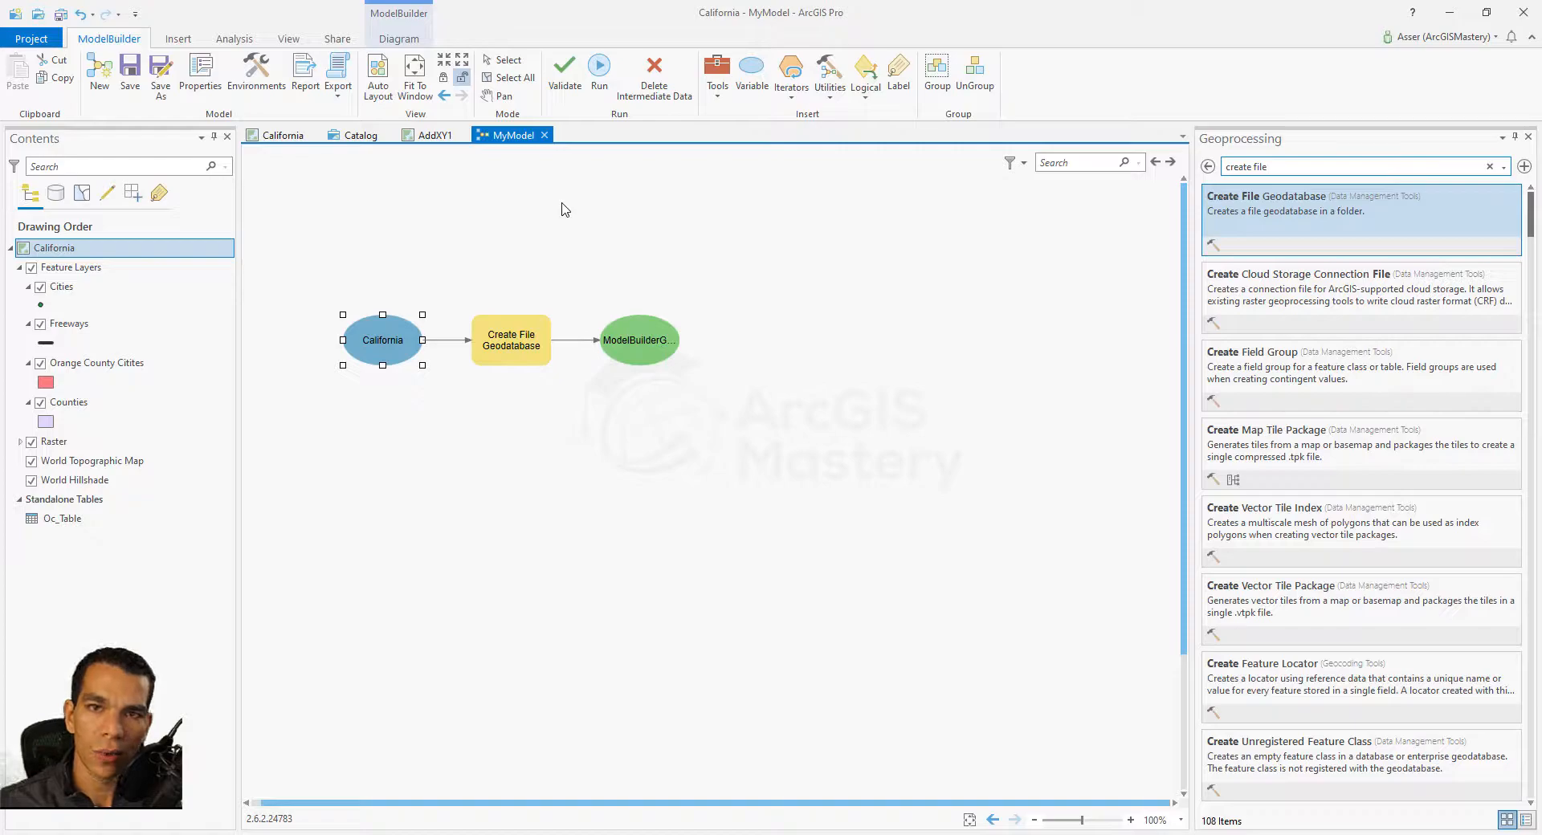
left_click_drag(338, 266, 646, 393)
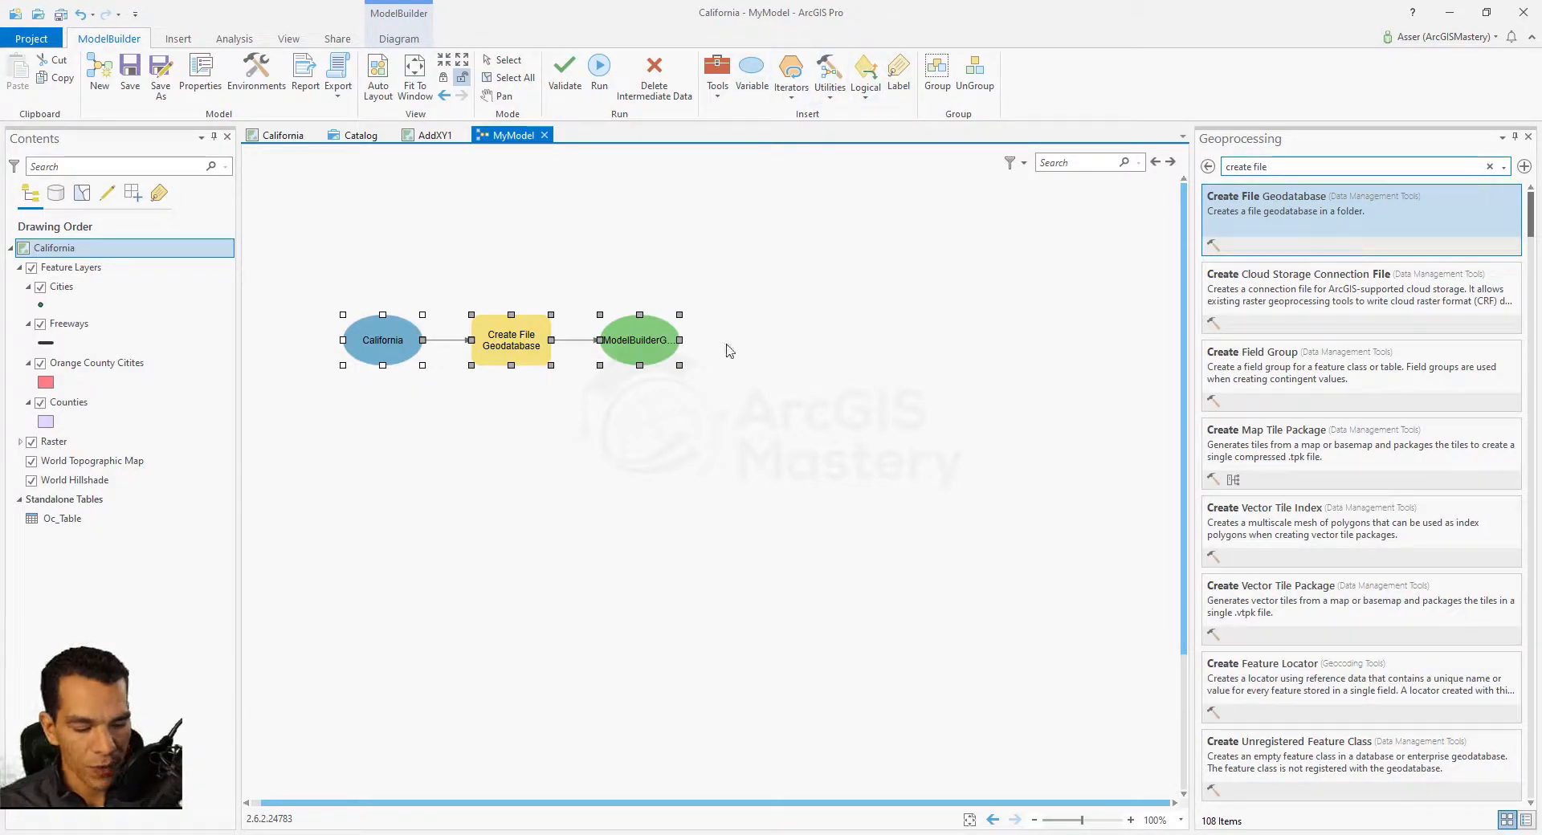
key("Delete")
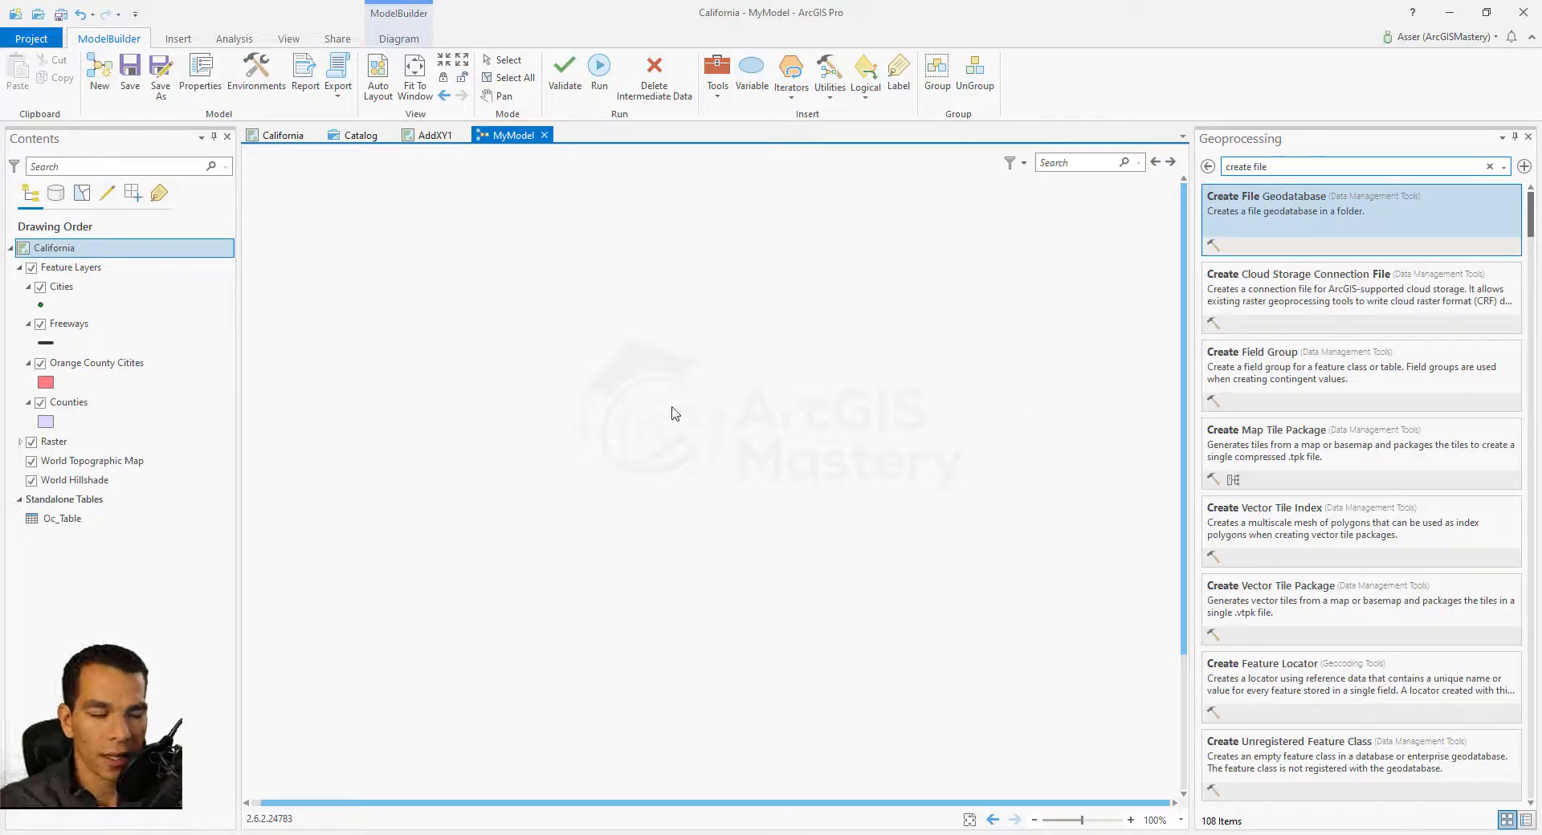
- Find the Feature Class to Feature Class tool by searching "feature class to feature class" and add it to the empty model
left_click_drag(1283, 167, 1174, 172)
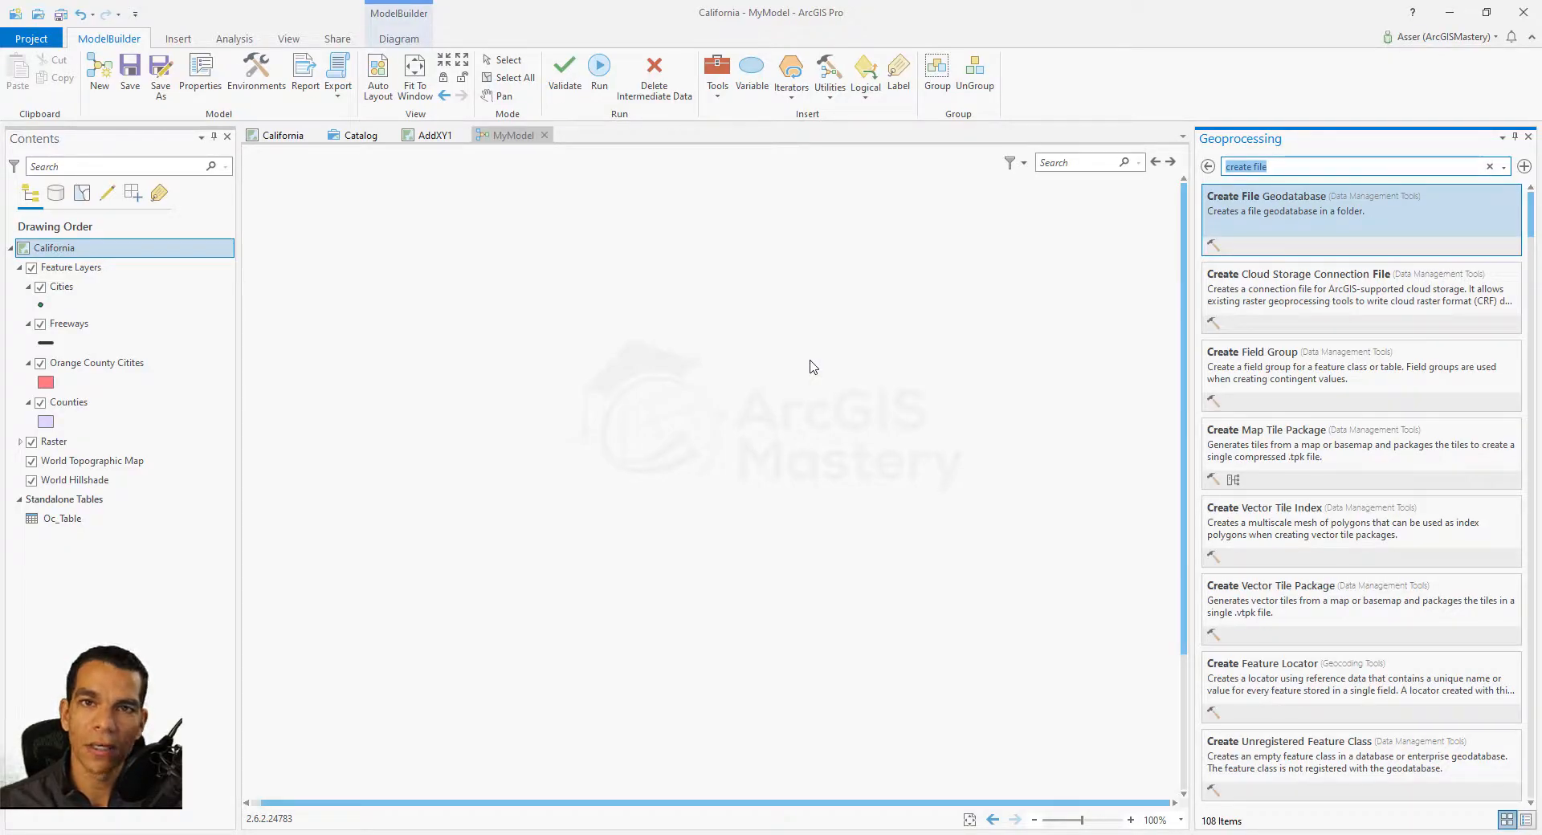
type("featur")
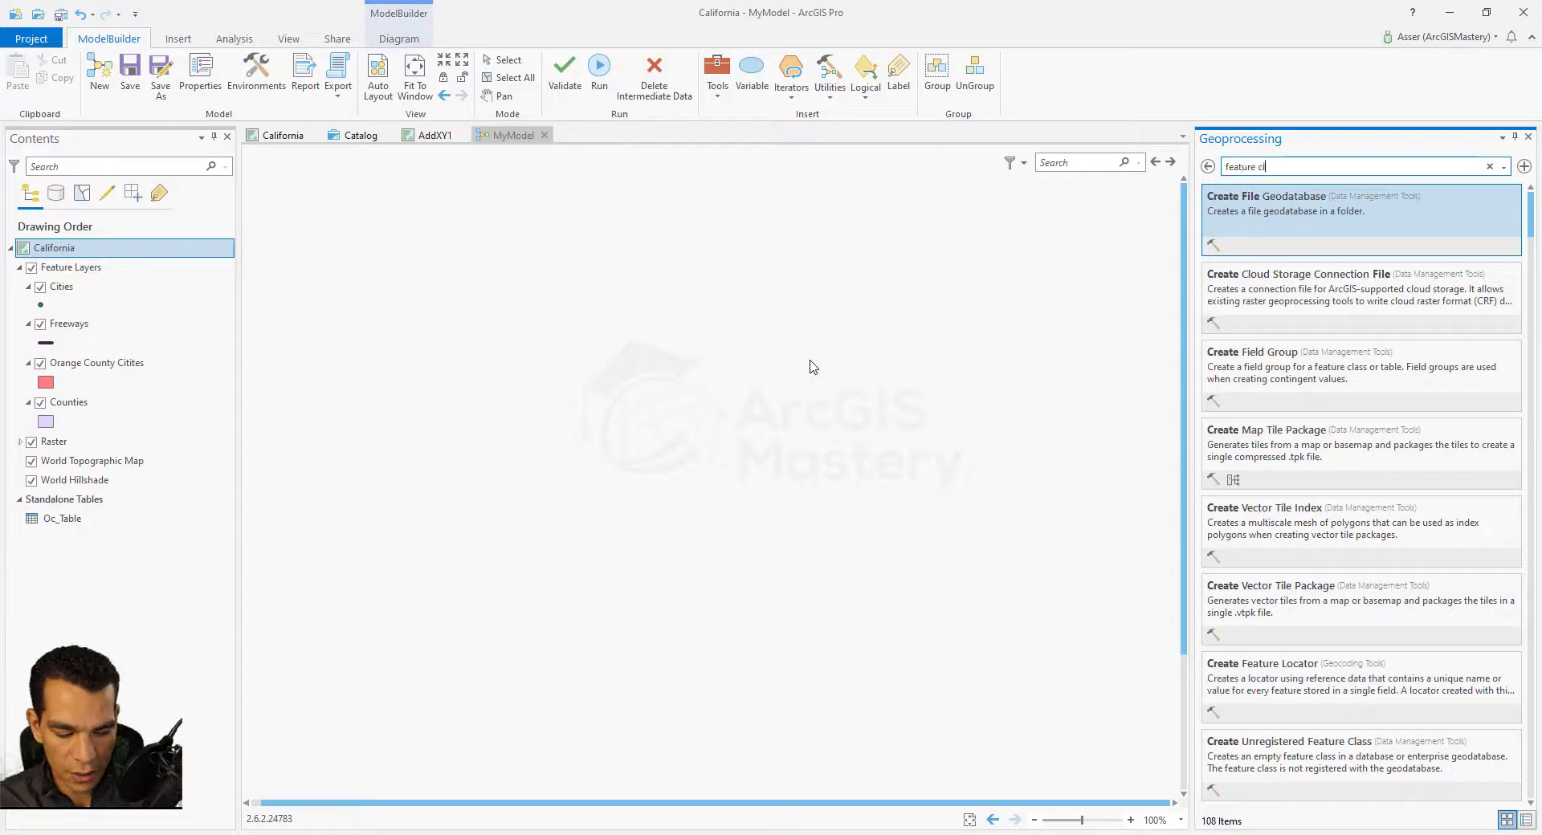
type("e class to feat")
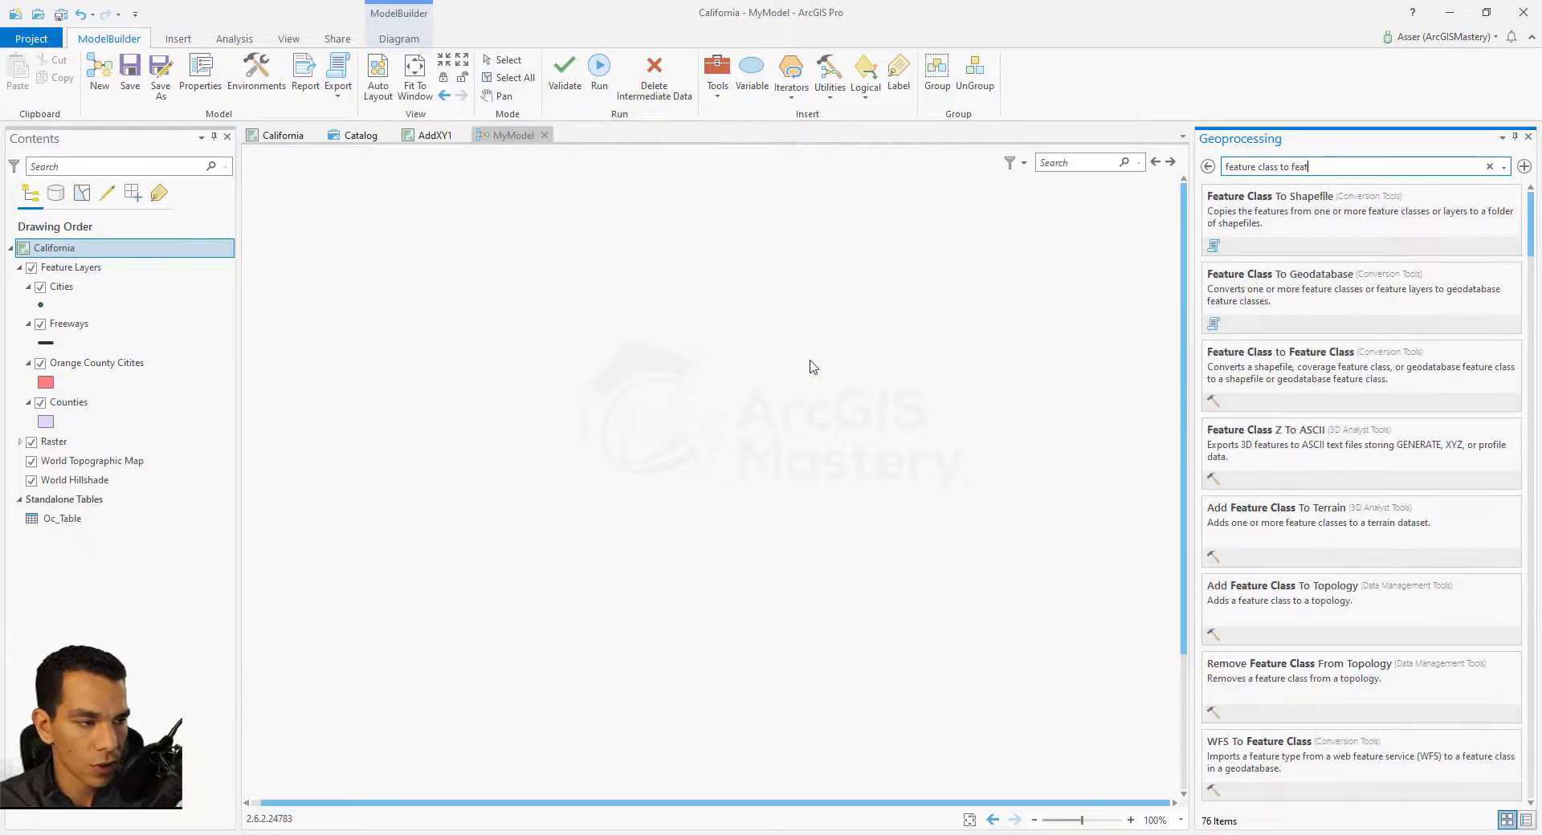
type("ure class")
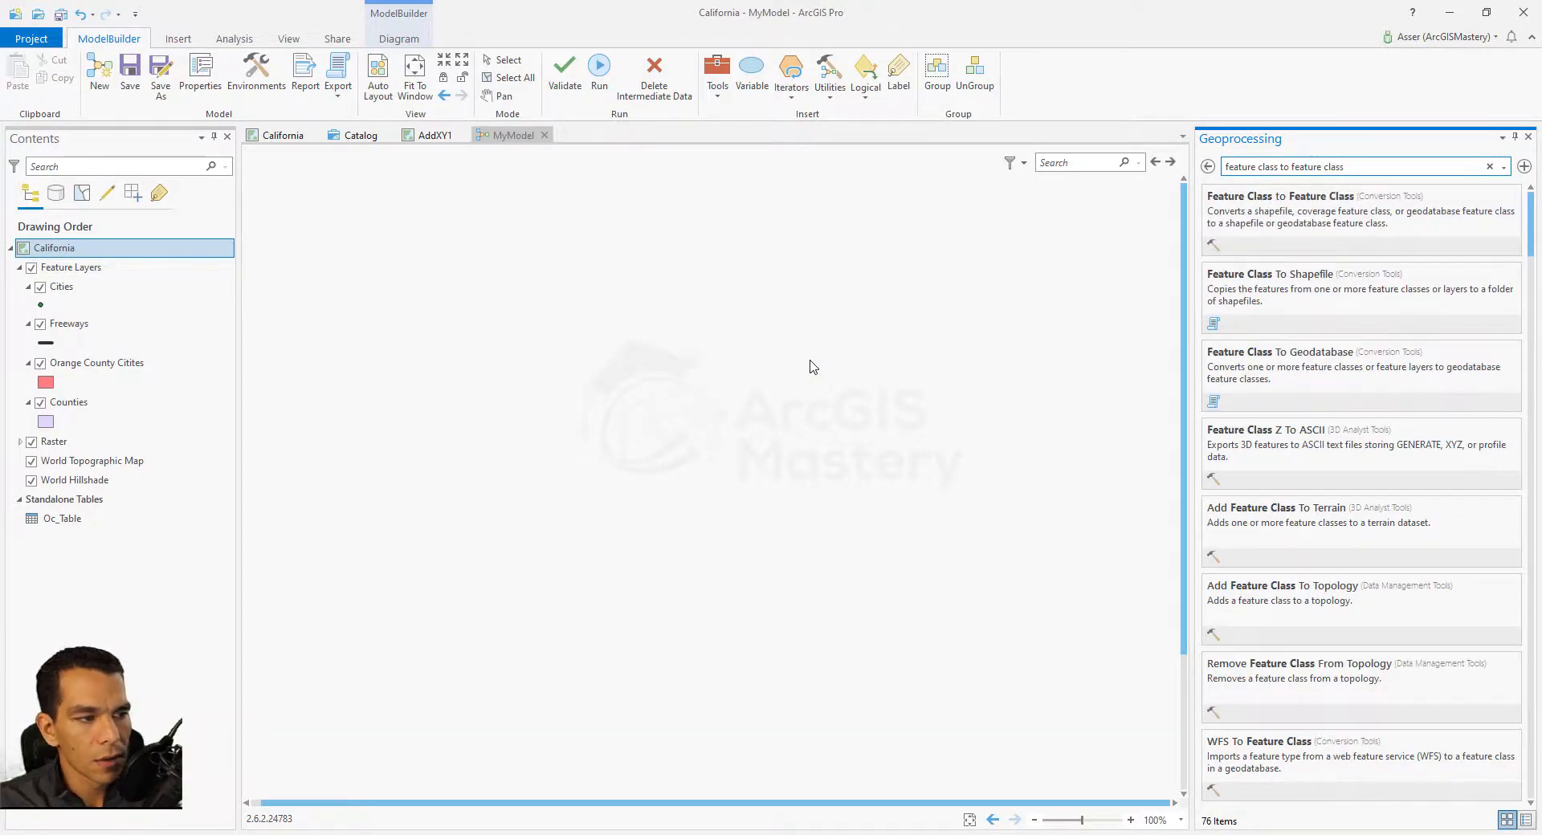
left_click_drag(1278, 219, 567, 379)
left_click(587, 454)
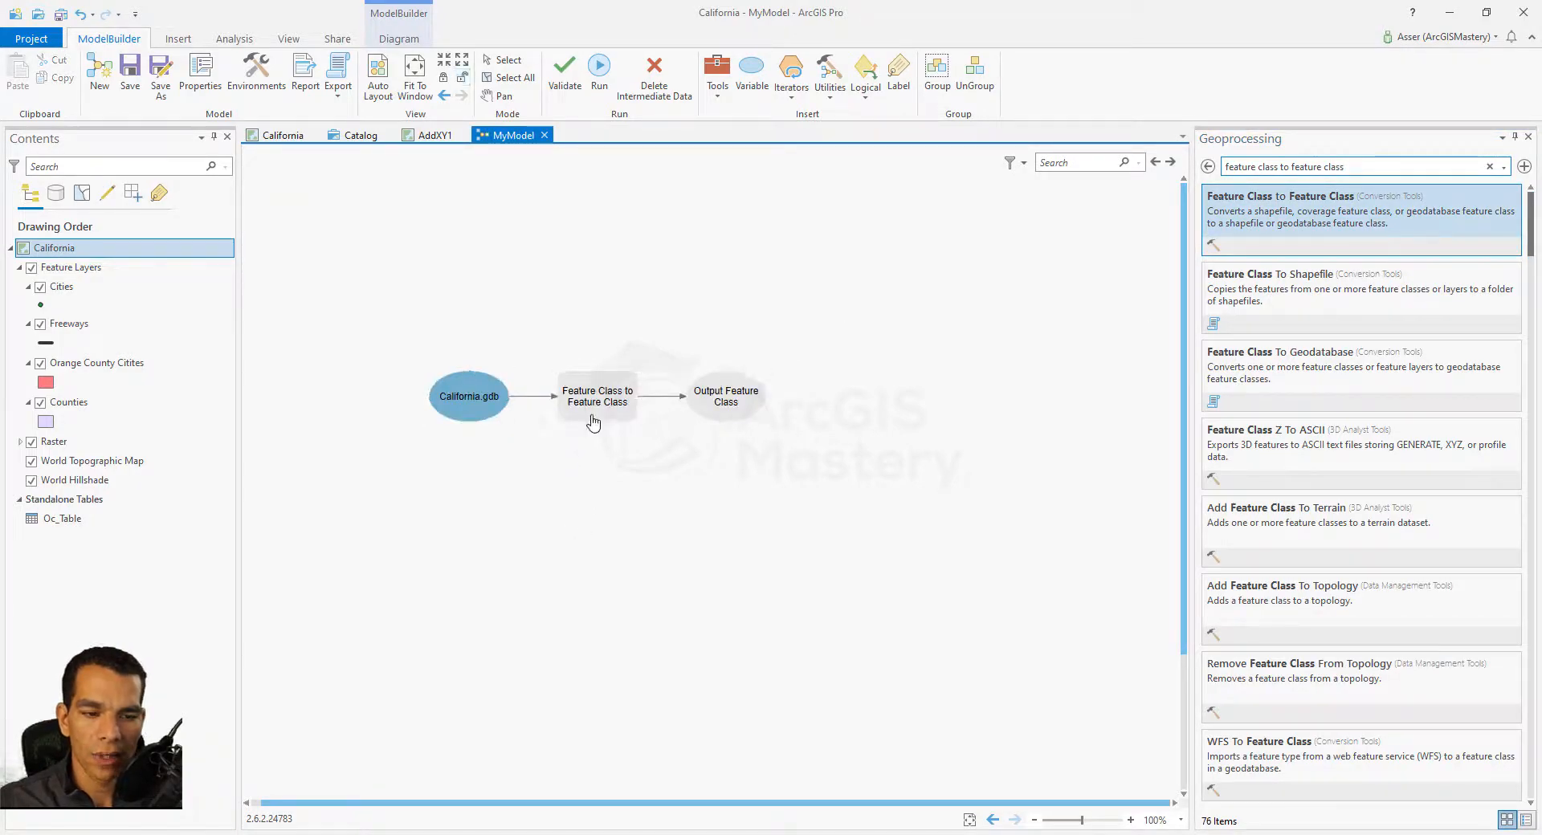
- Add an Iterate Feature Classes iterator to the model and place it below the Feature Class to Feature Class chain
double_click(590, 406)
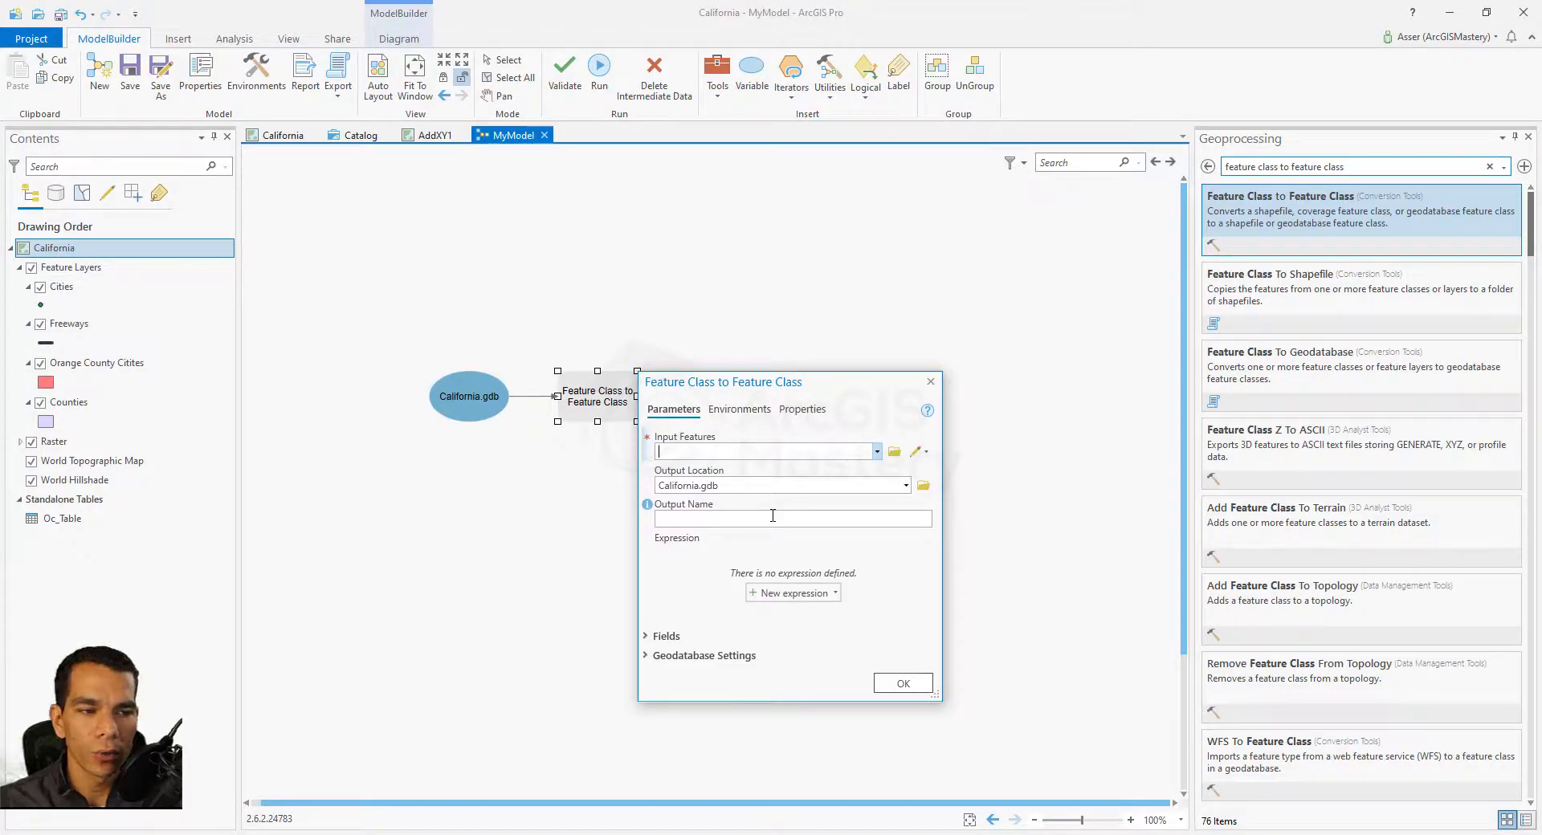
left_click(793, 93)
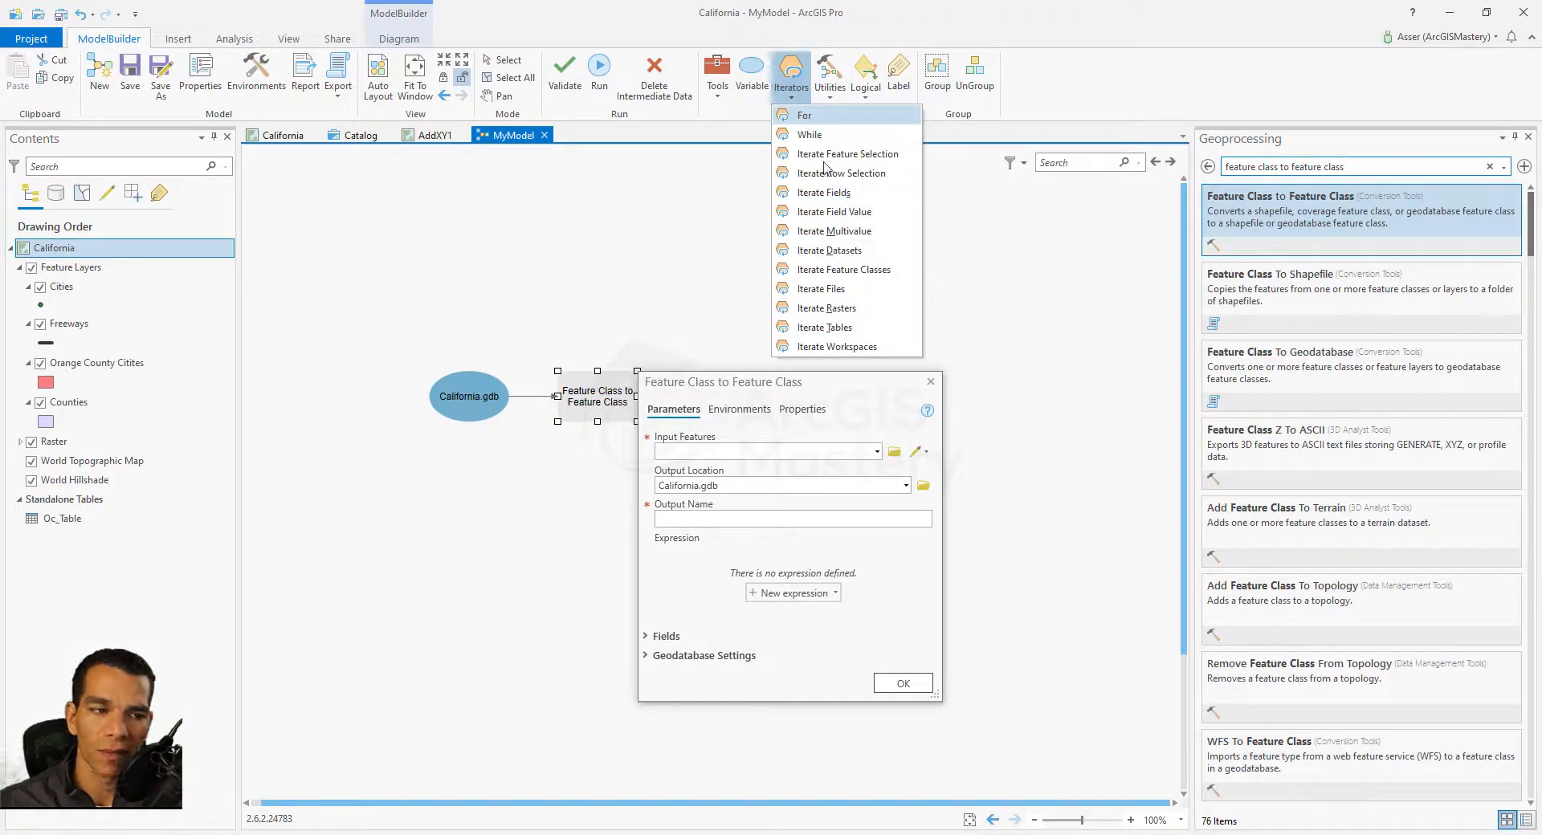
left_click(843, 270)
left_click(932, 383)
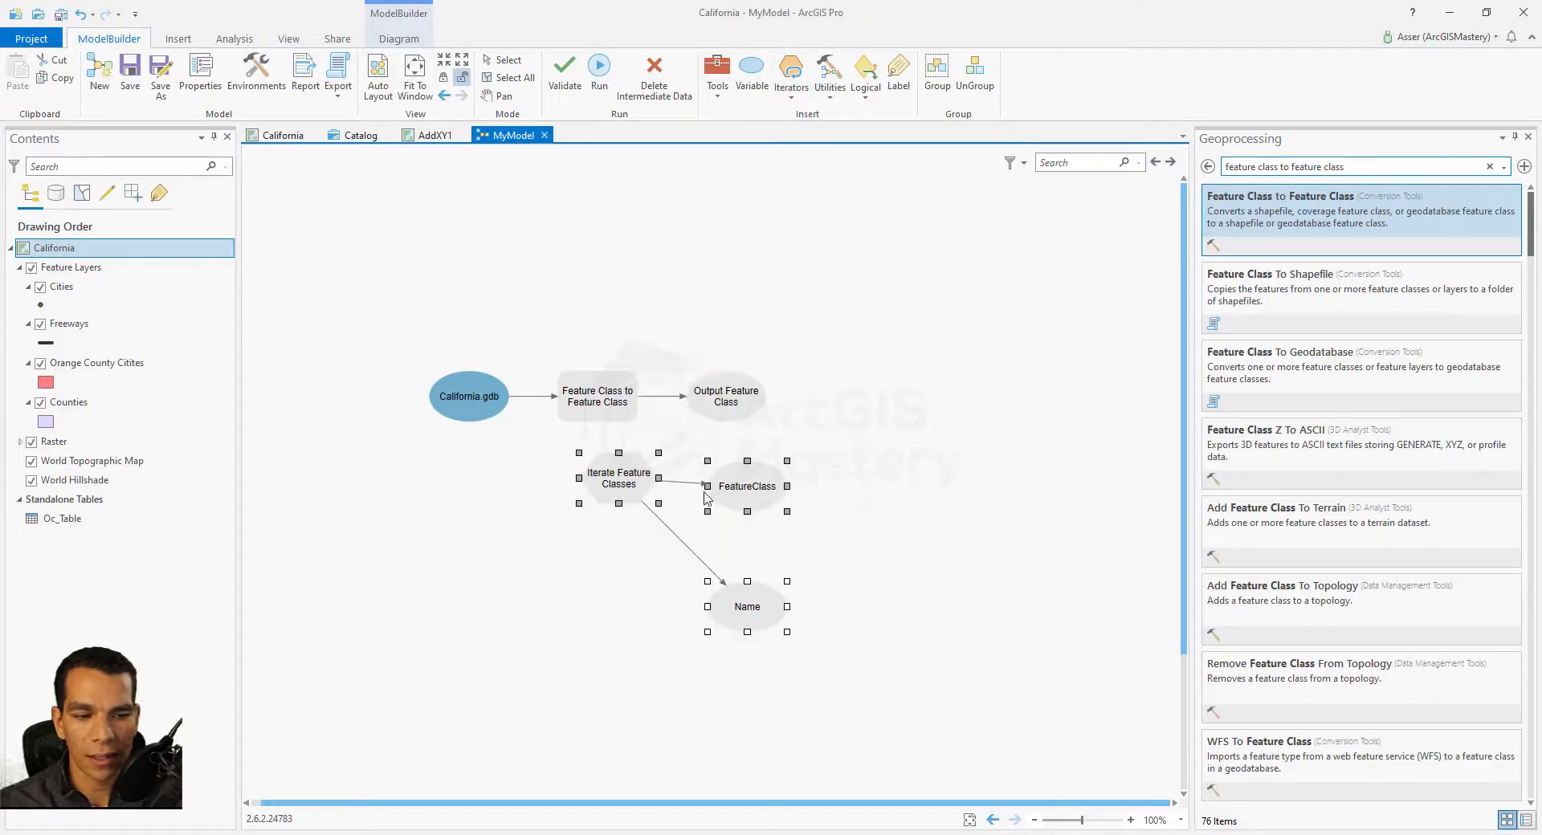
left_click_drag(644, 489, 515, 492)
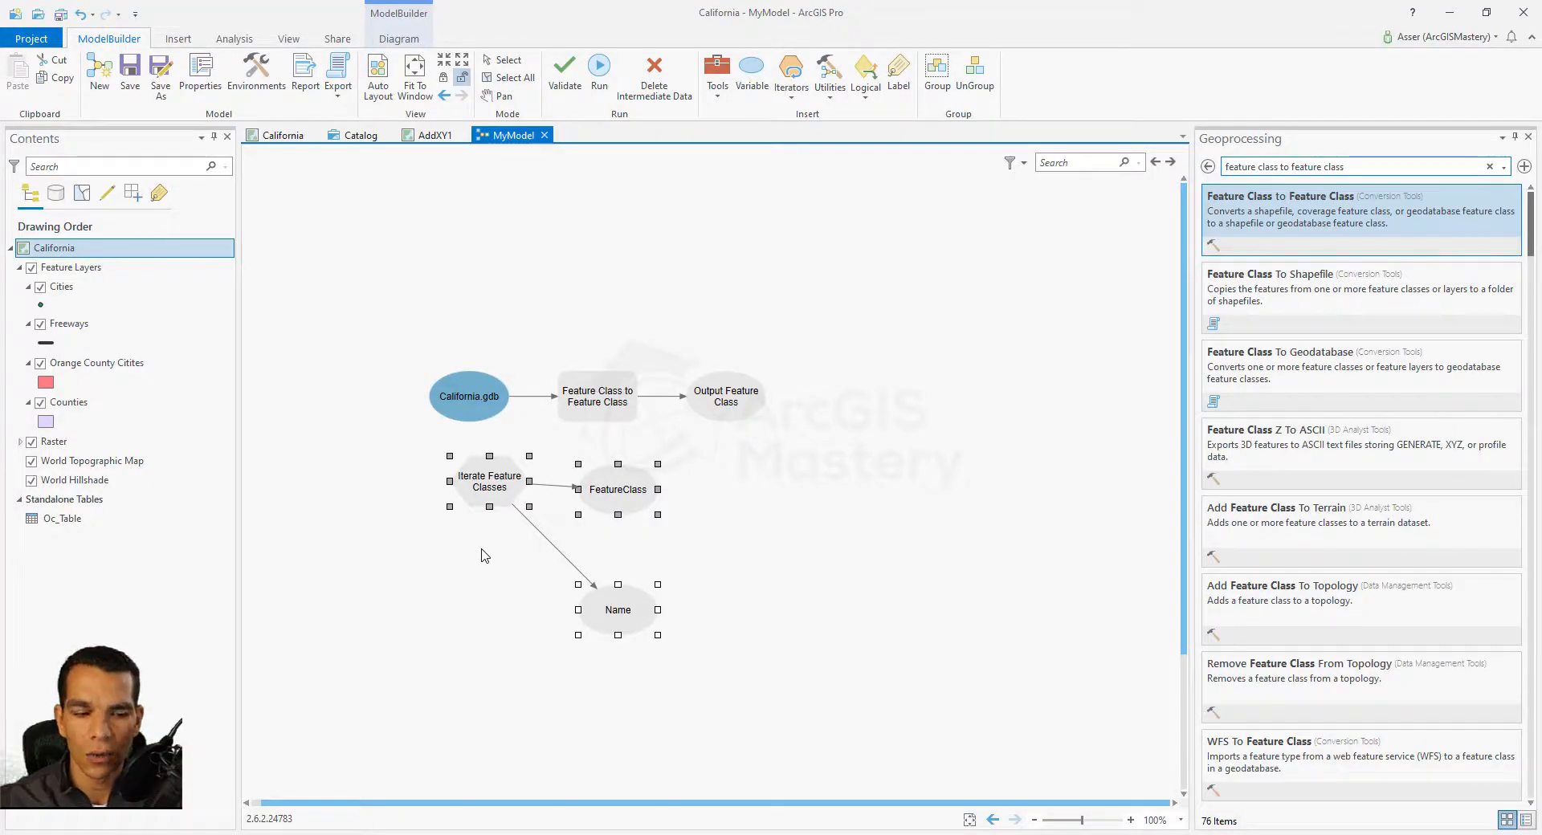
- Set the iterator's workspace to the CaliforniaDS feature dataset in California.gdb, leaving wildcard and feature type empty
double_click(484, 486)
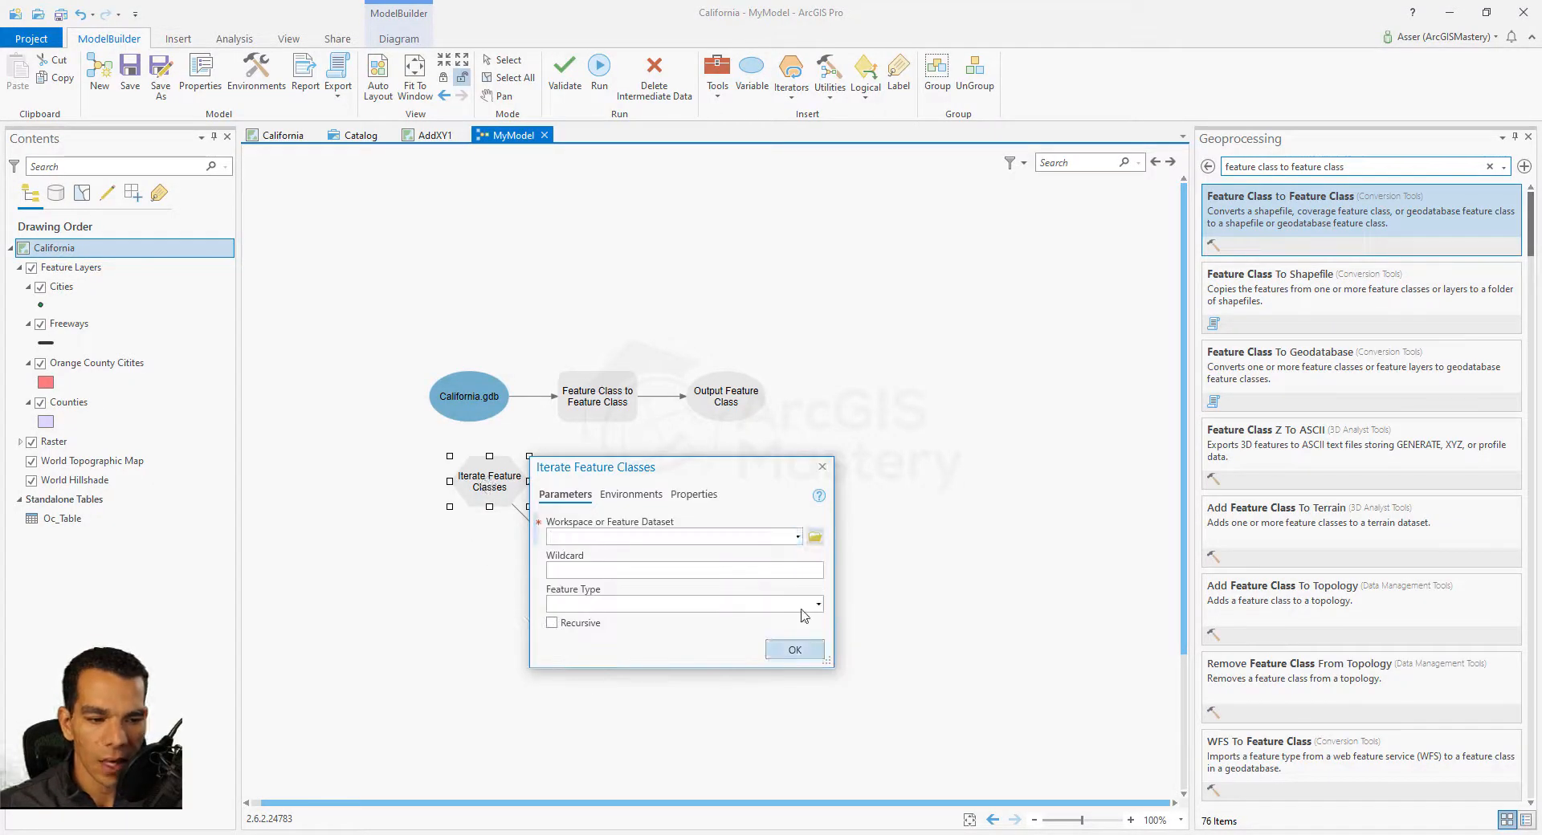
left_click(815, 539)
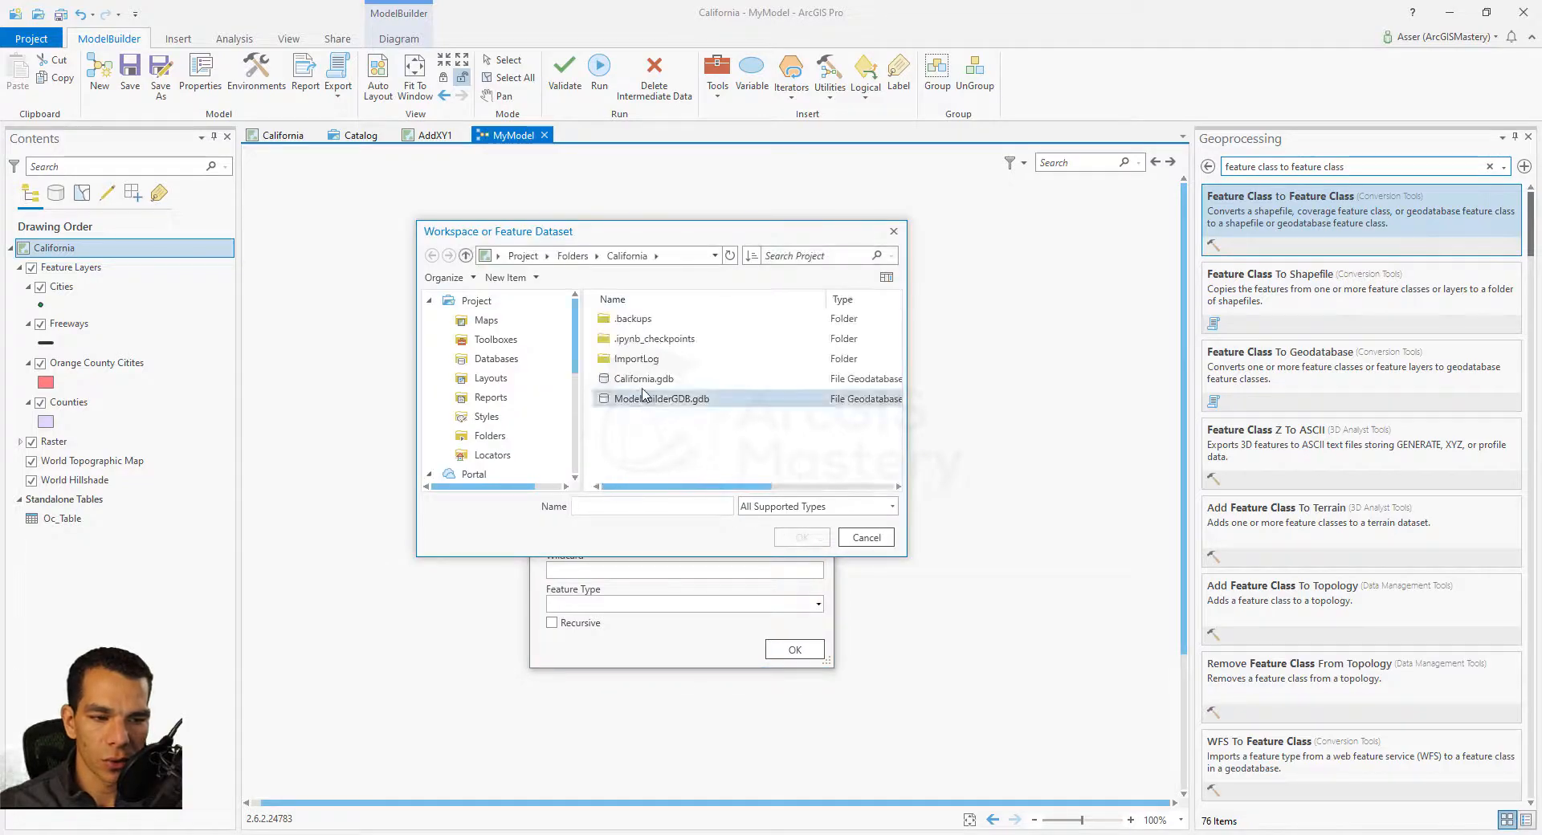
left_click(640, 381)
double_click(640, 382)
left_click(640, 320)
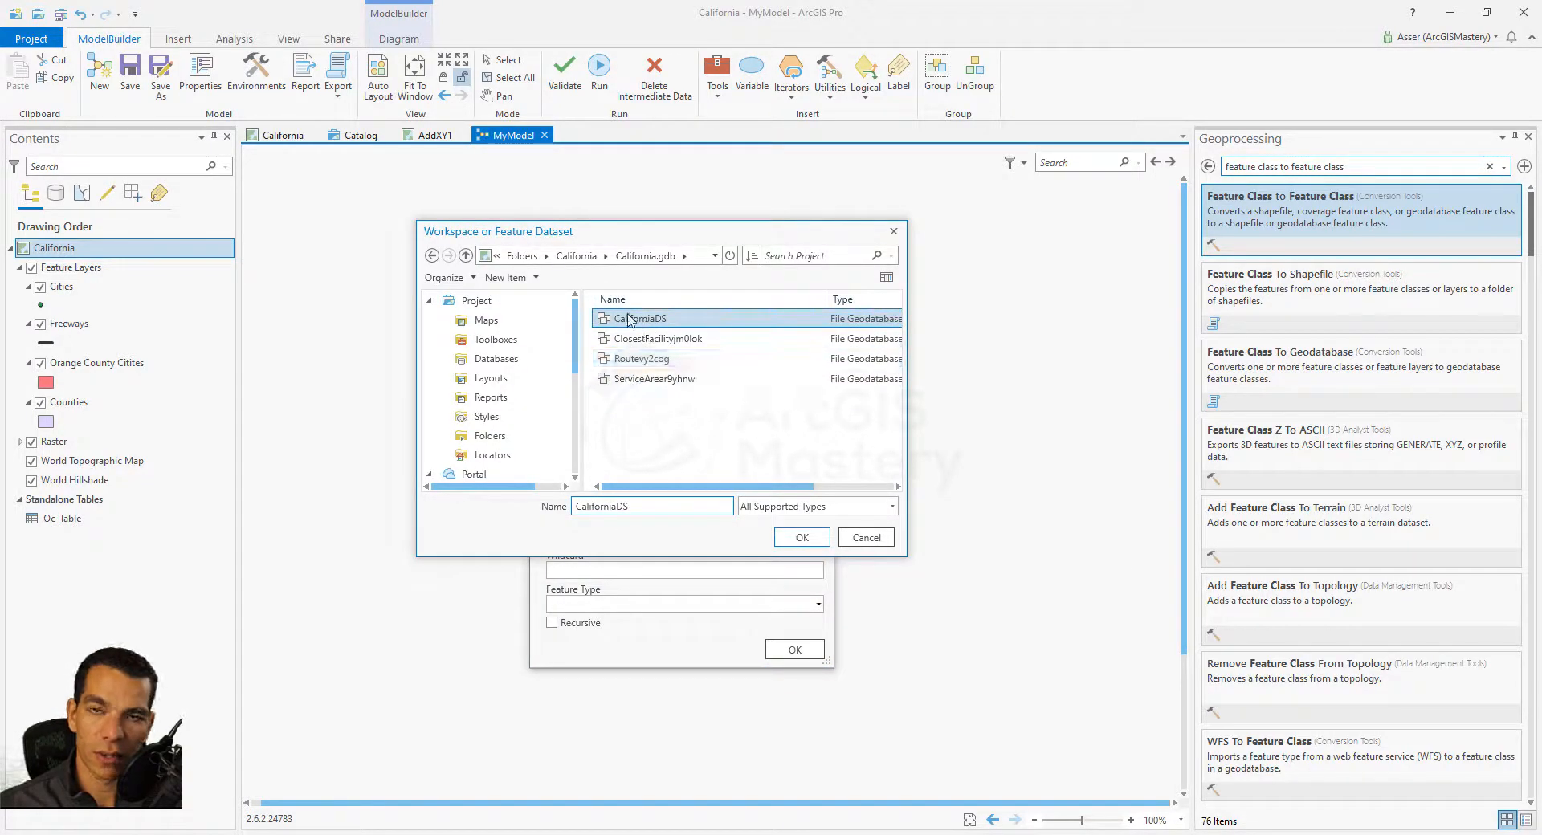
left_click(801, 538)
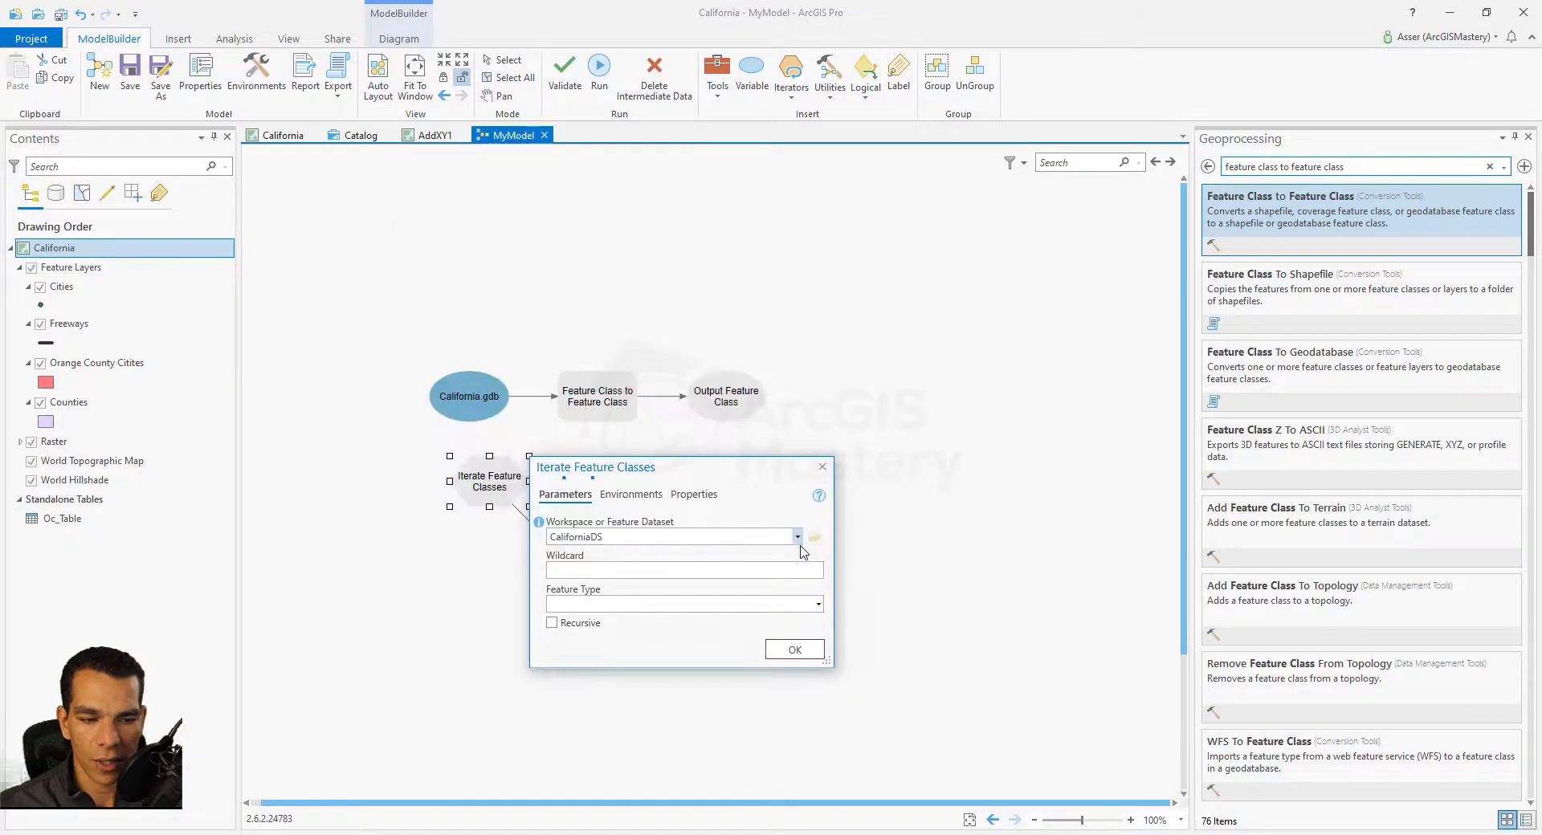
left_click(795, 652)
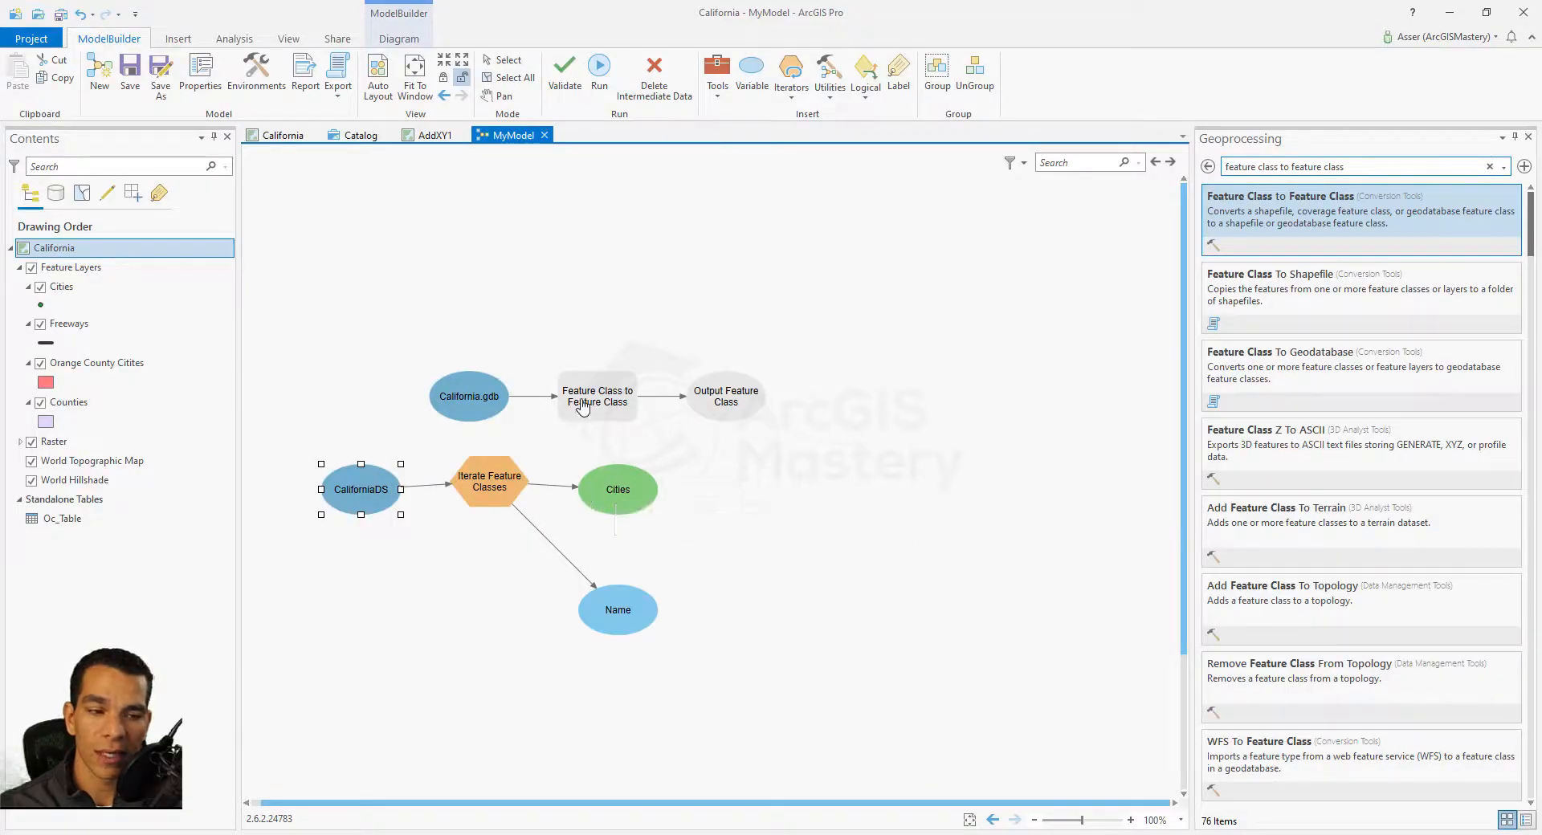
- Connect the iterator's Cities output to the Feature Class to Feature Class tool as its Input Features
mouse_move(588, 406)
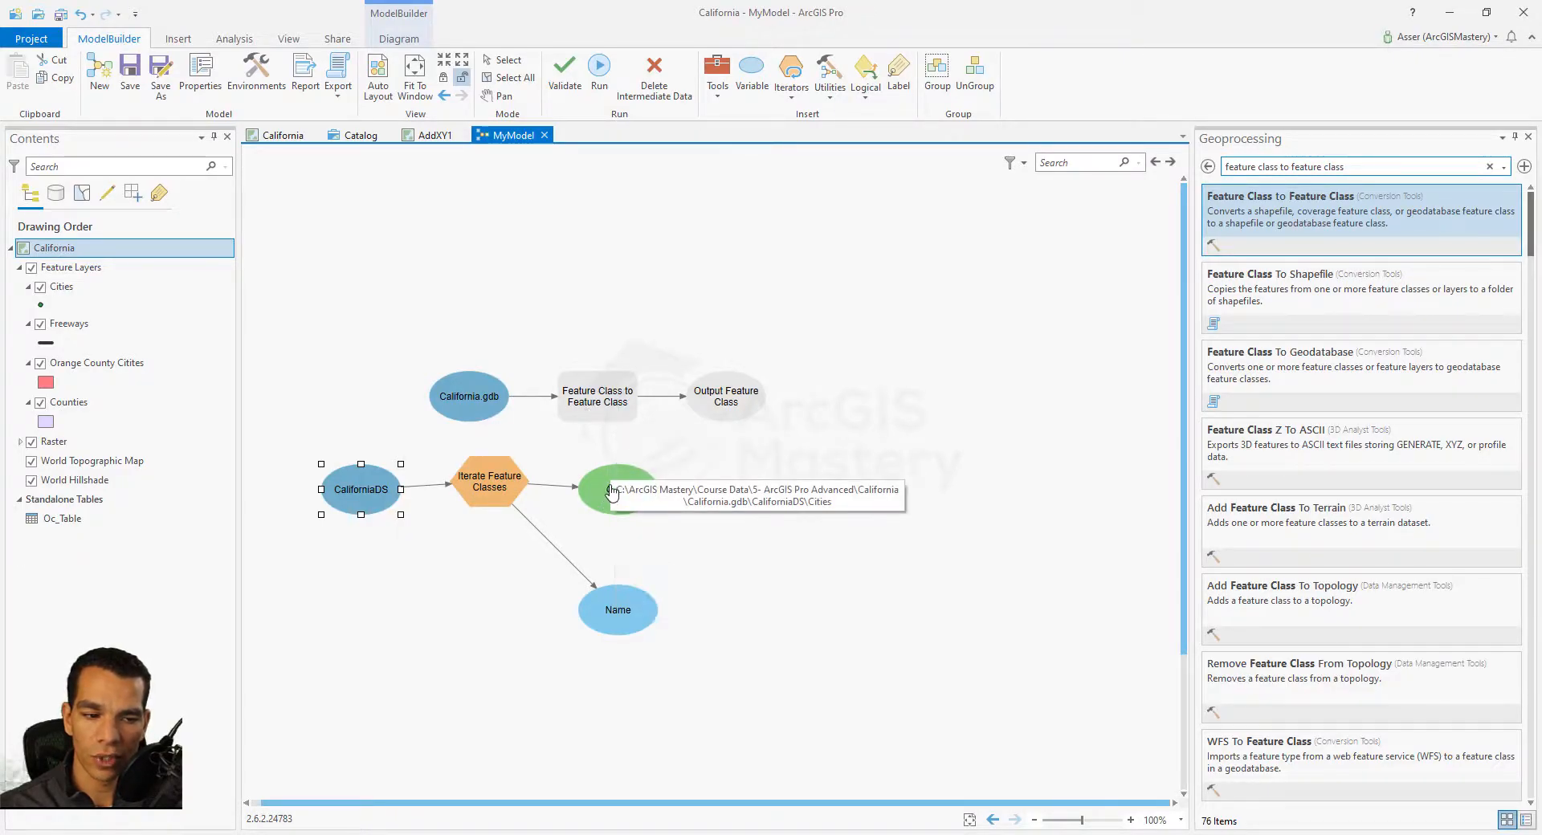
left_click_drag(604, 490, 601, 412)
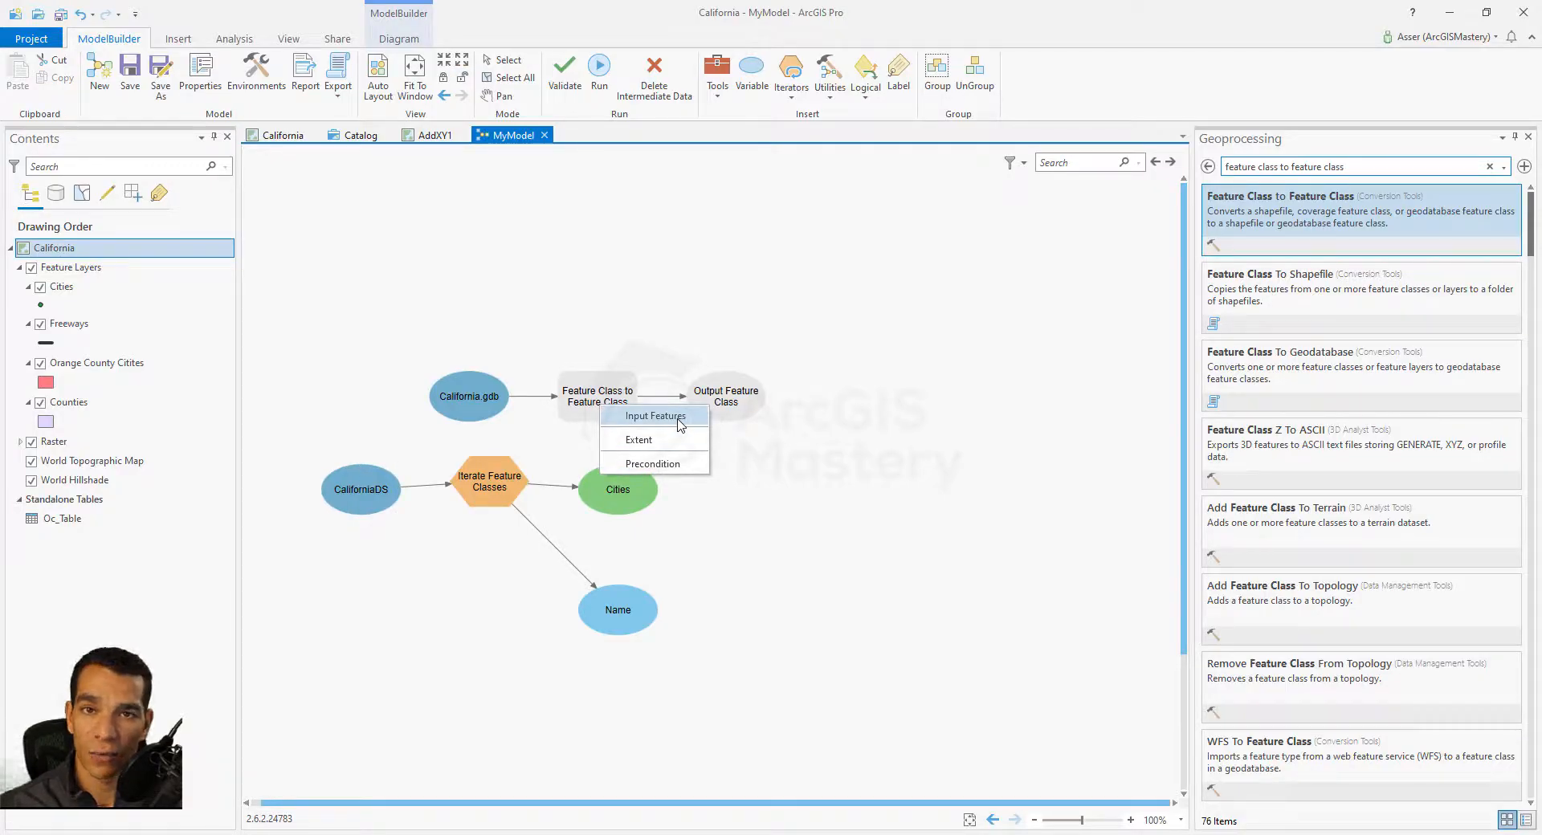
left_click(679, 419)
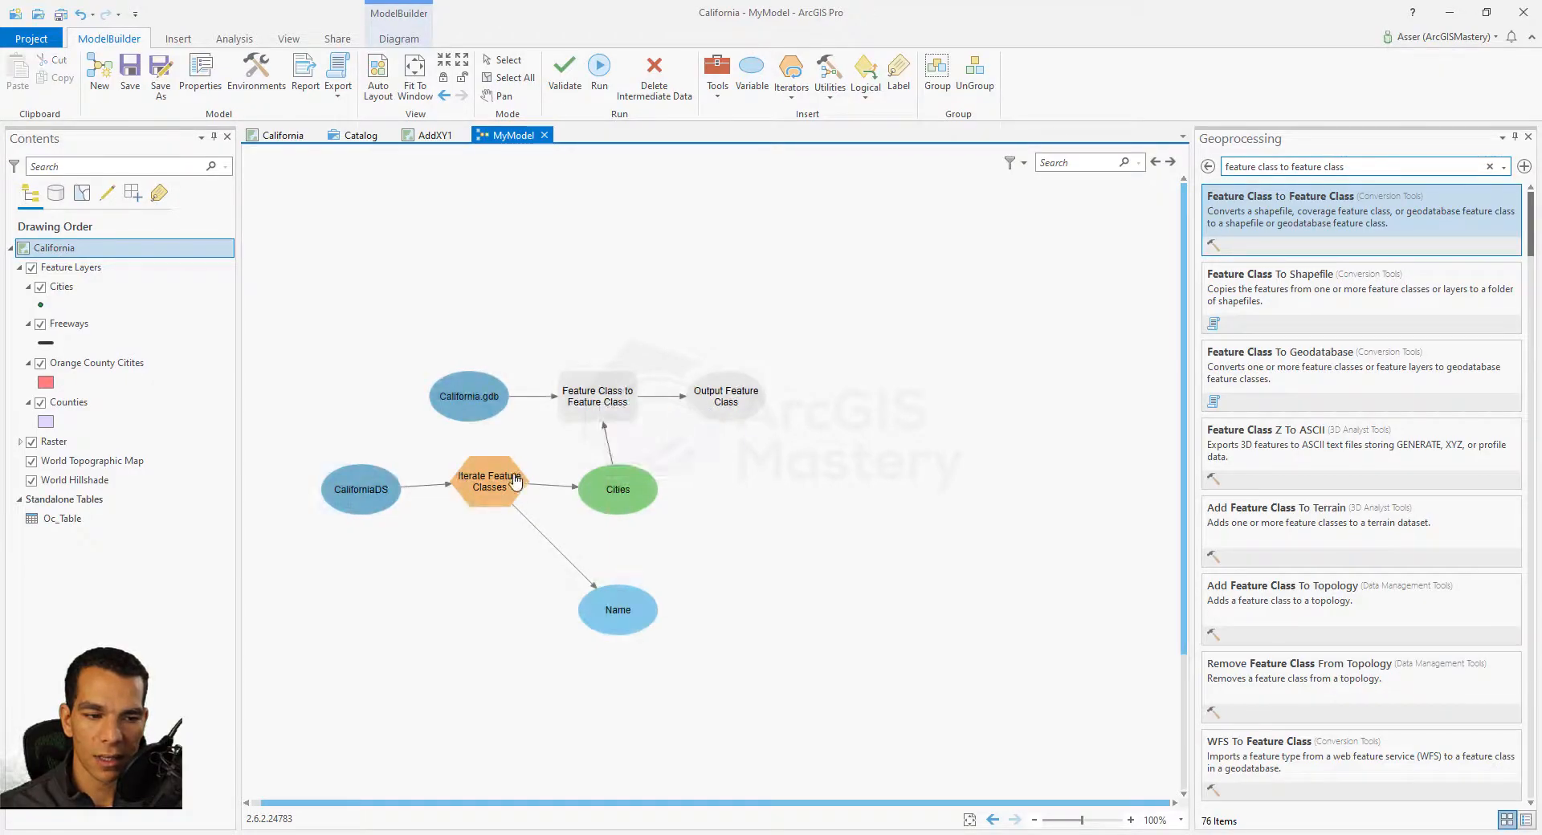
- Set the Feature Class to Feature Class tool's output location to ModelBuilderGDB.gdb, leaving its output name empty
mouse_move(604, 395)
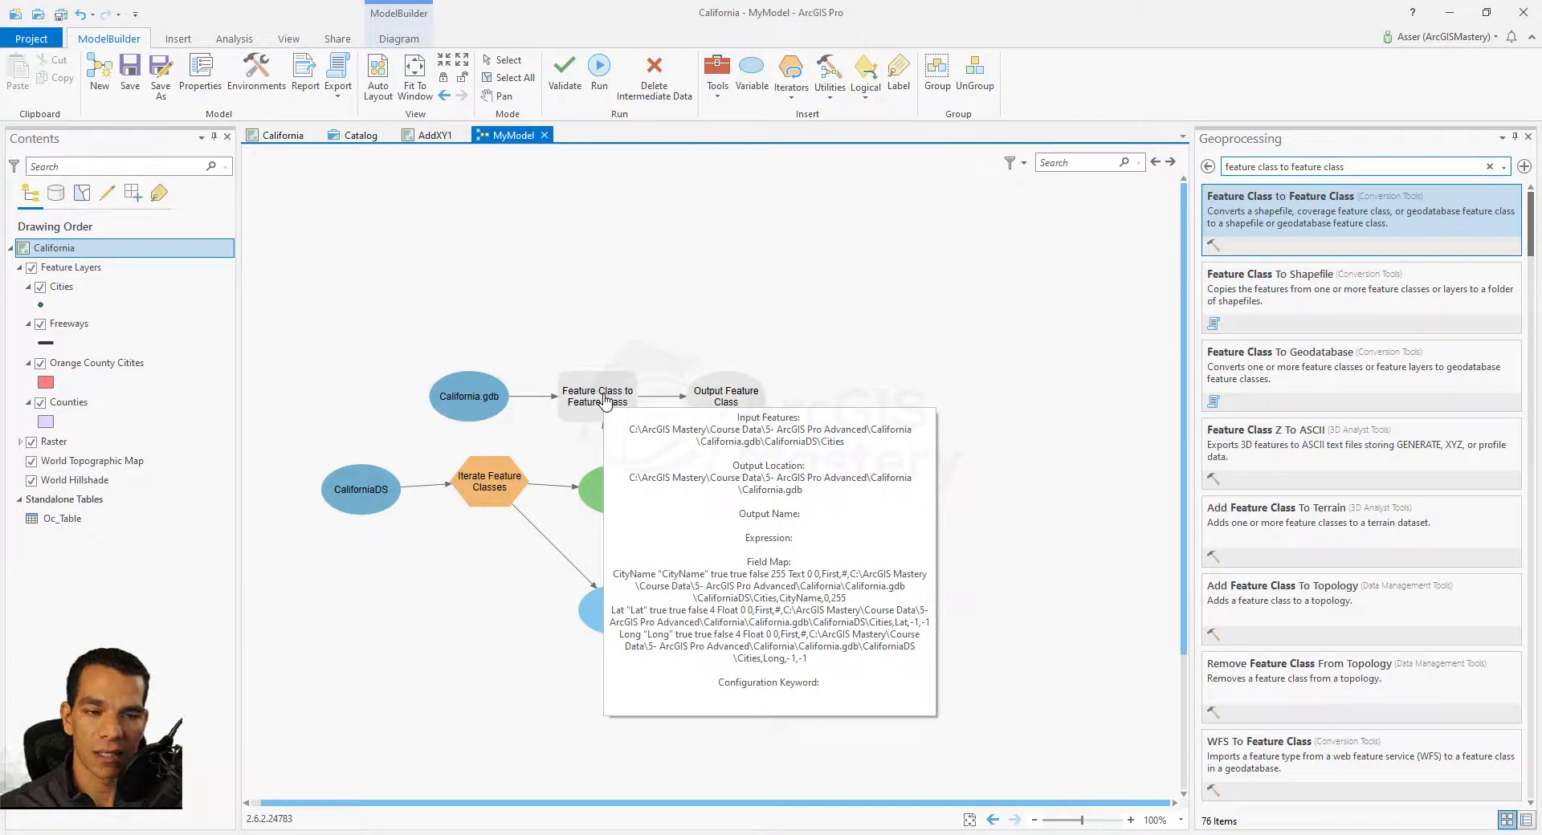
left_click(592, 402)
double_click(592, 402)
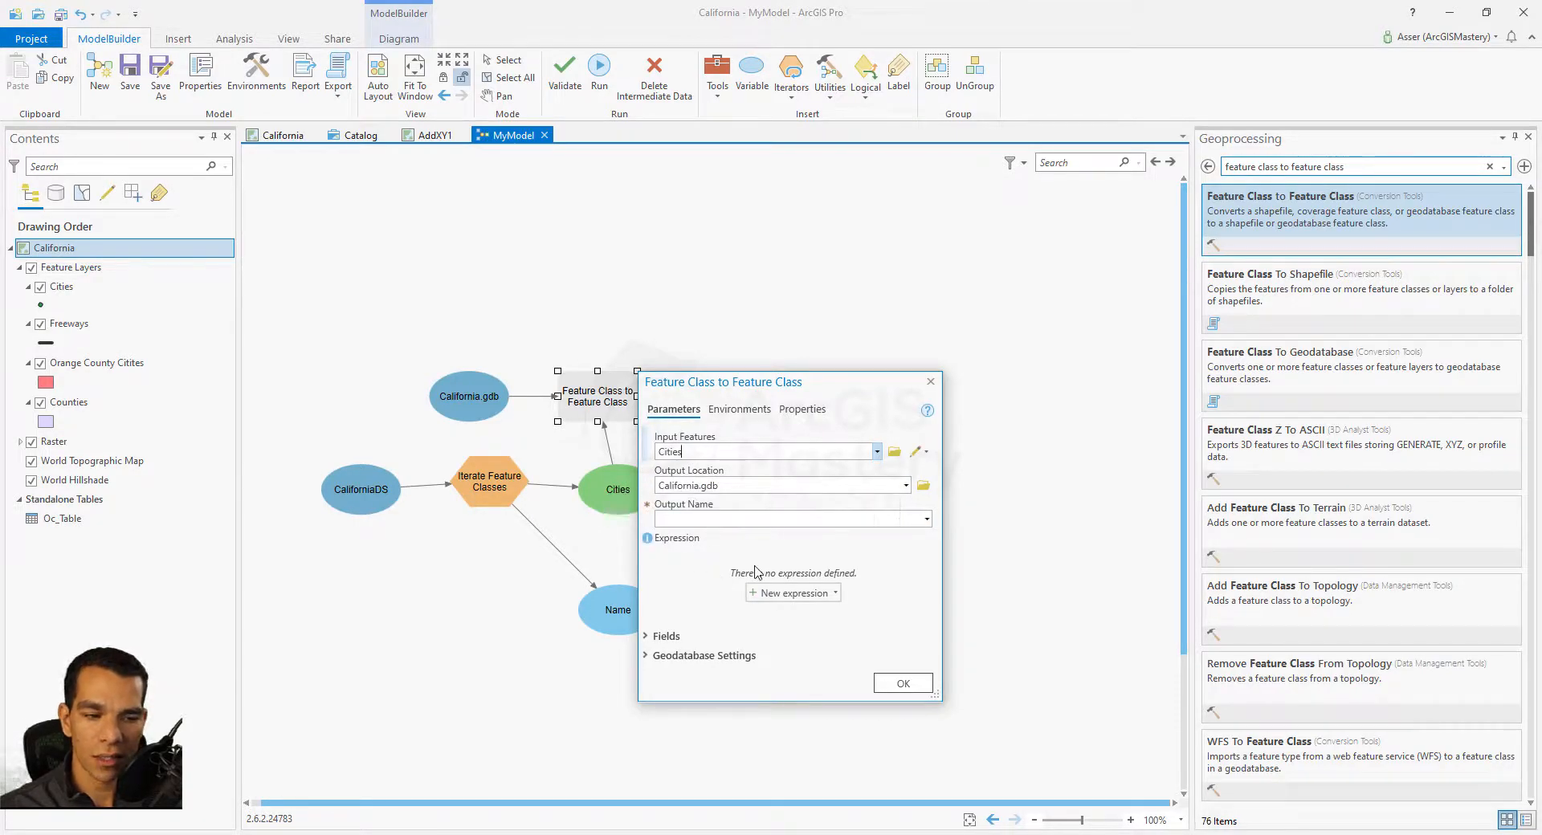
left_click(924, 487)
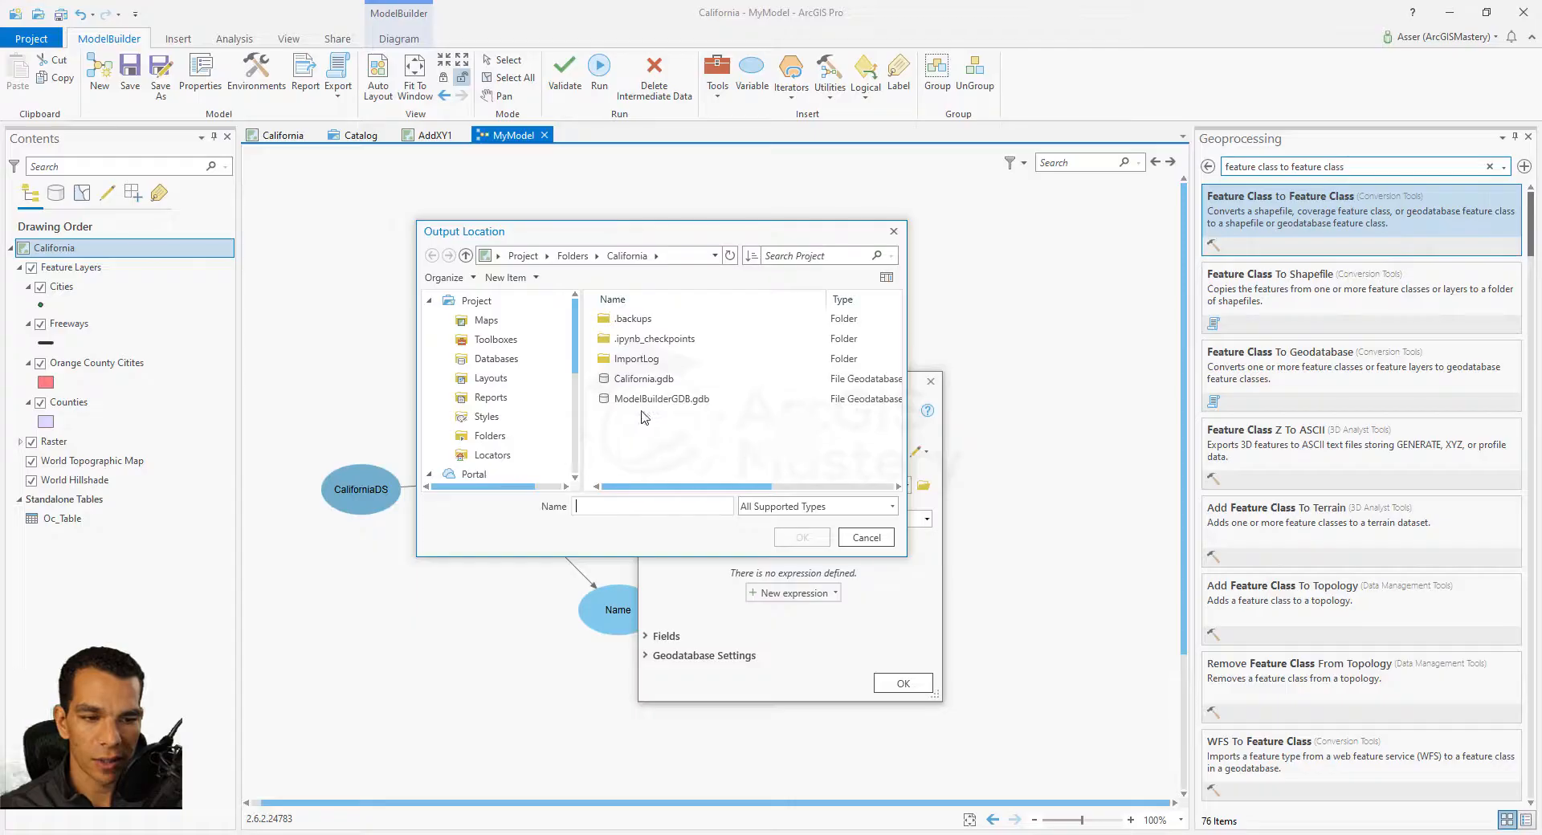
left_click(654, 399)
left_click(802, 538)
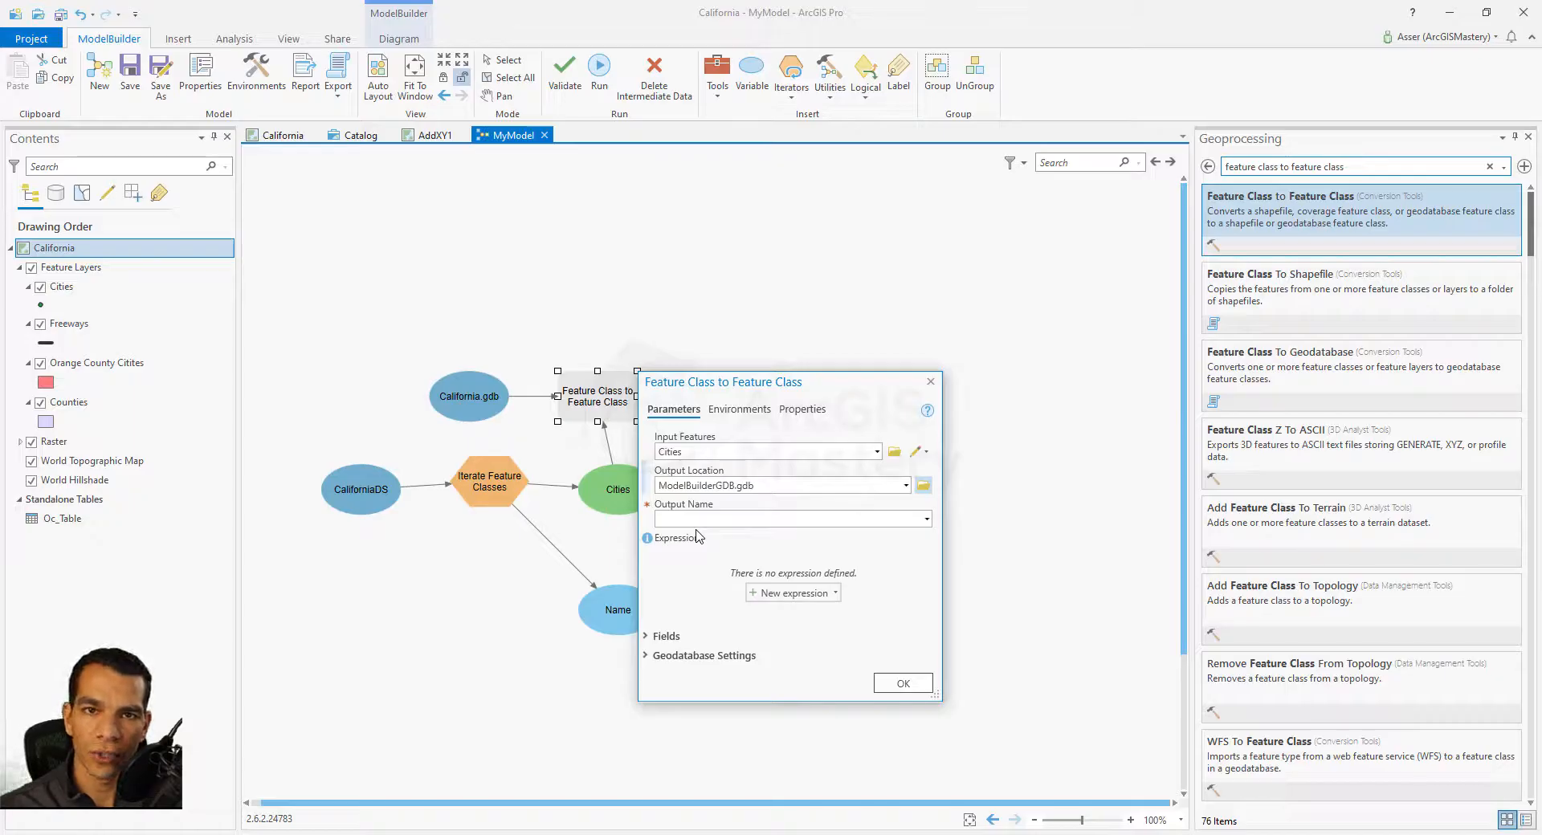
left_click(893, 682)
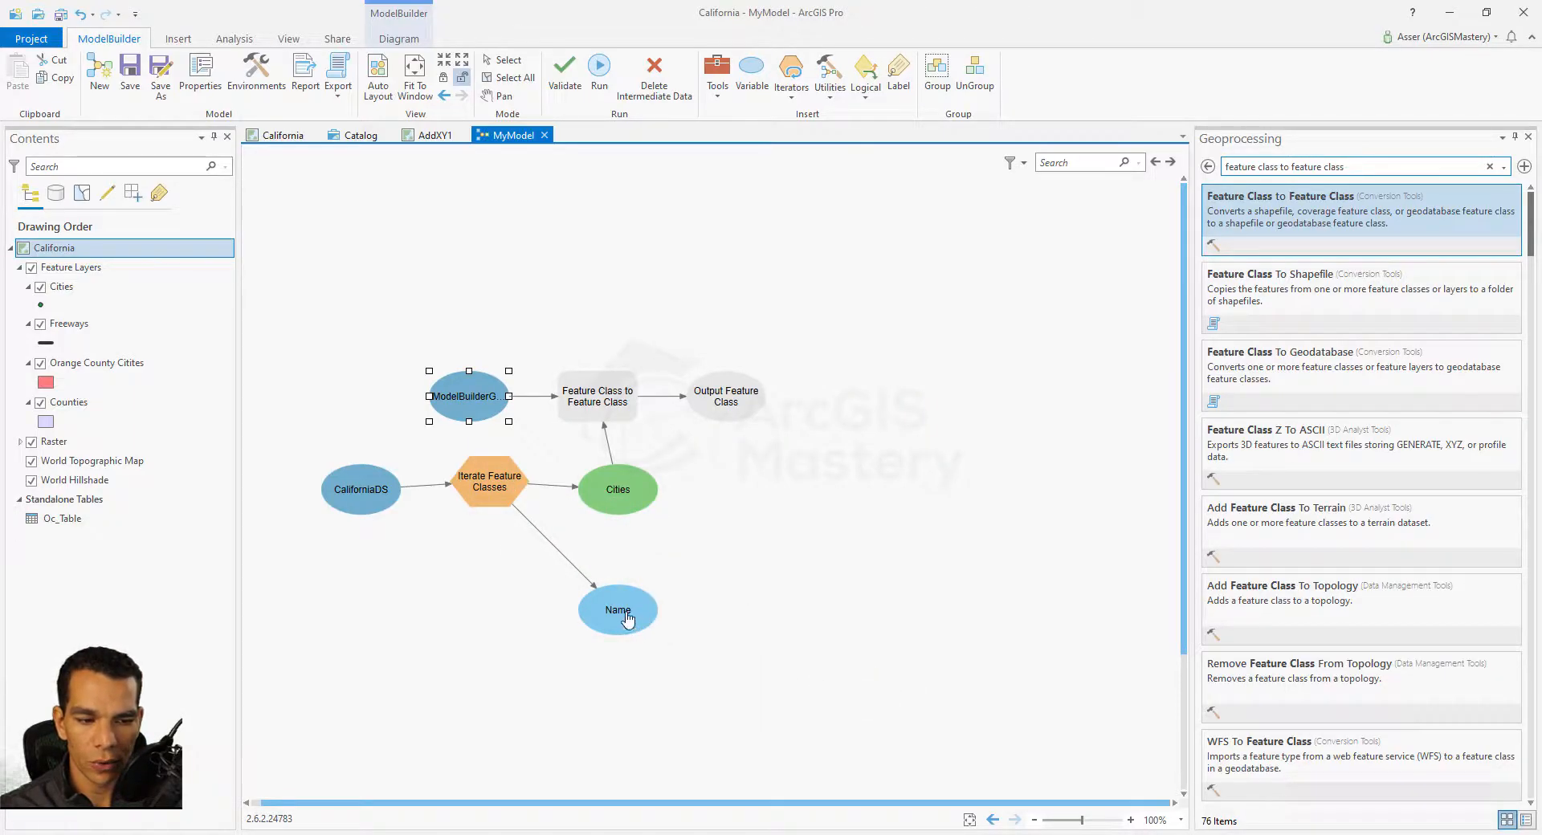
- Connect the iterator's Name variable to the conversion tool as its Output Name, and shift the conversion chain to the right of the iterator
left_click_drag(619, 613, 581, 417)
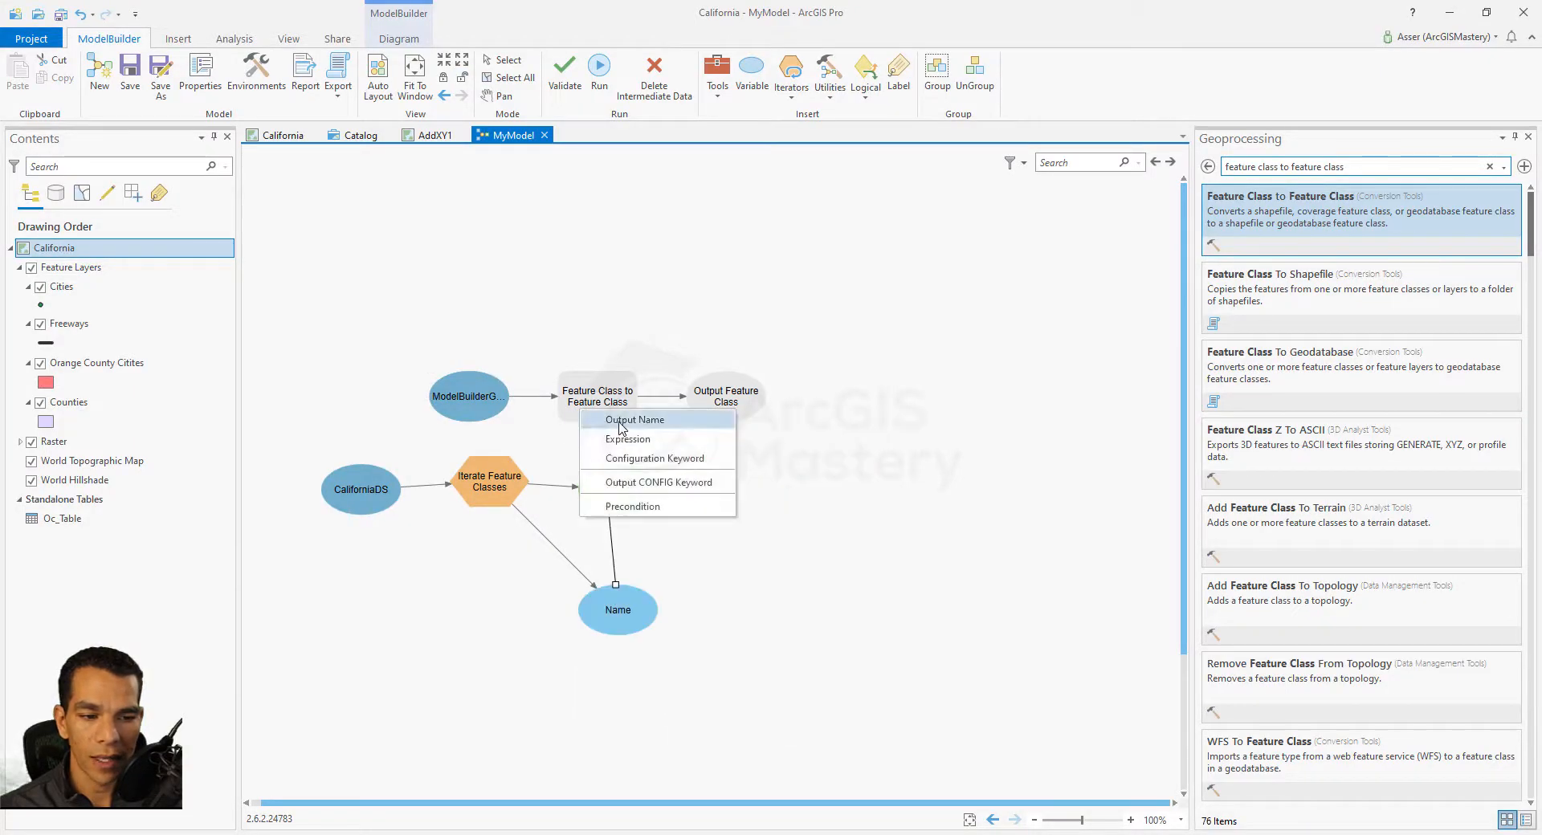
left_click(672, 426)
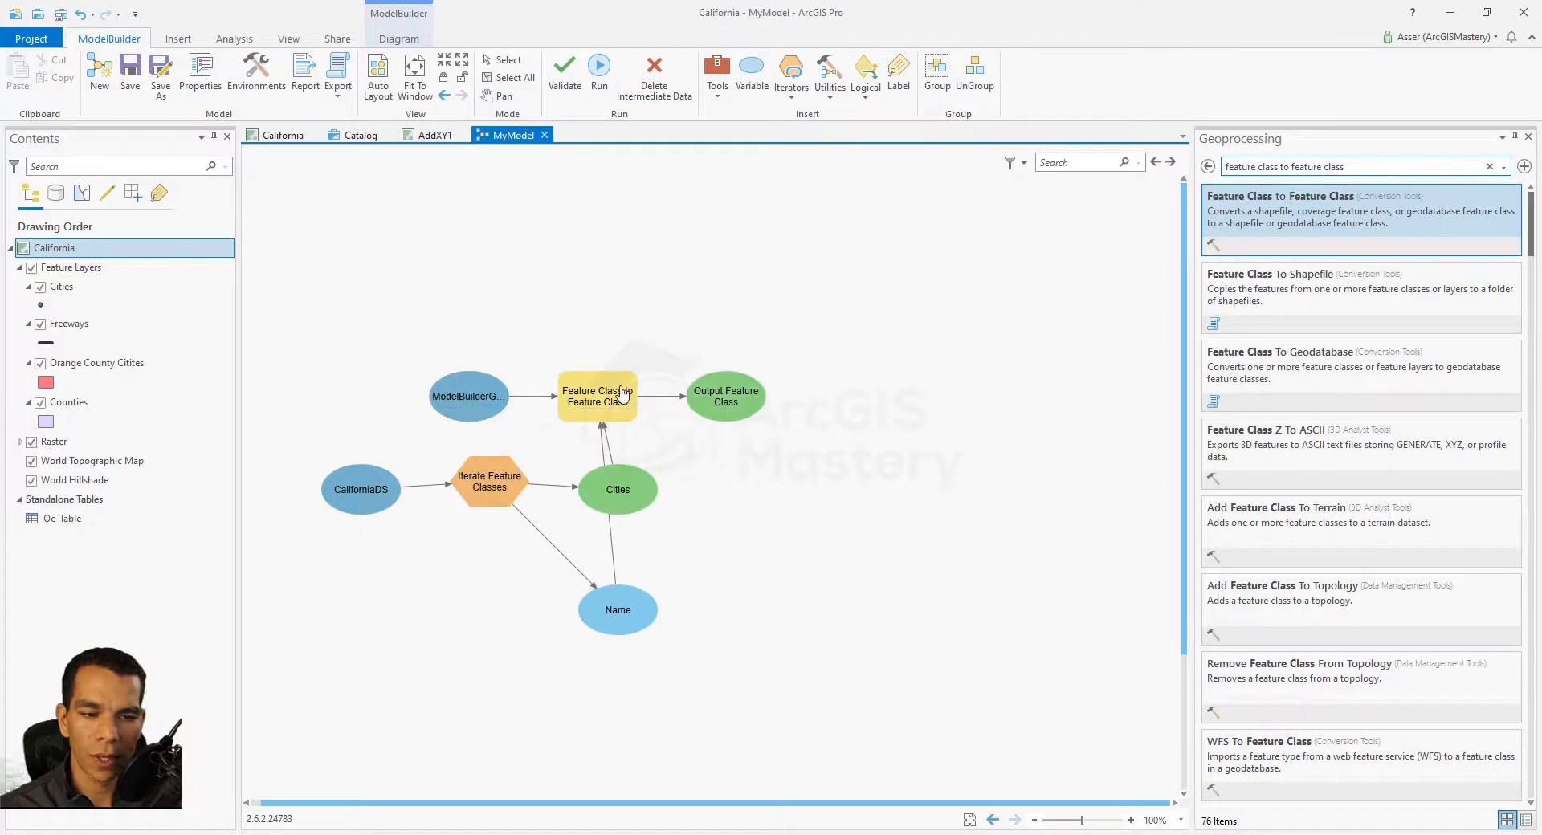
left_click_drag(430, 350, 722, 418)
left_click_drag(619, 396, 770, 394)
- Run MyModel to export every CaliforniaDS feature class, and close the run report when it finishes
mouse_move(496, 496)
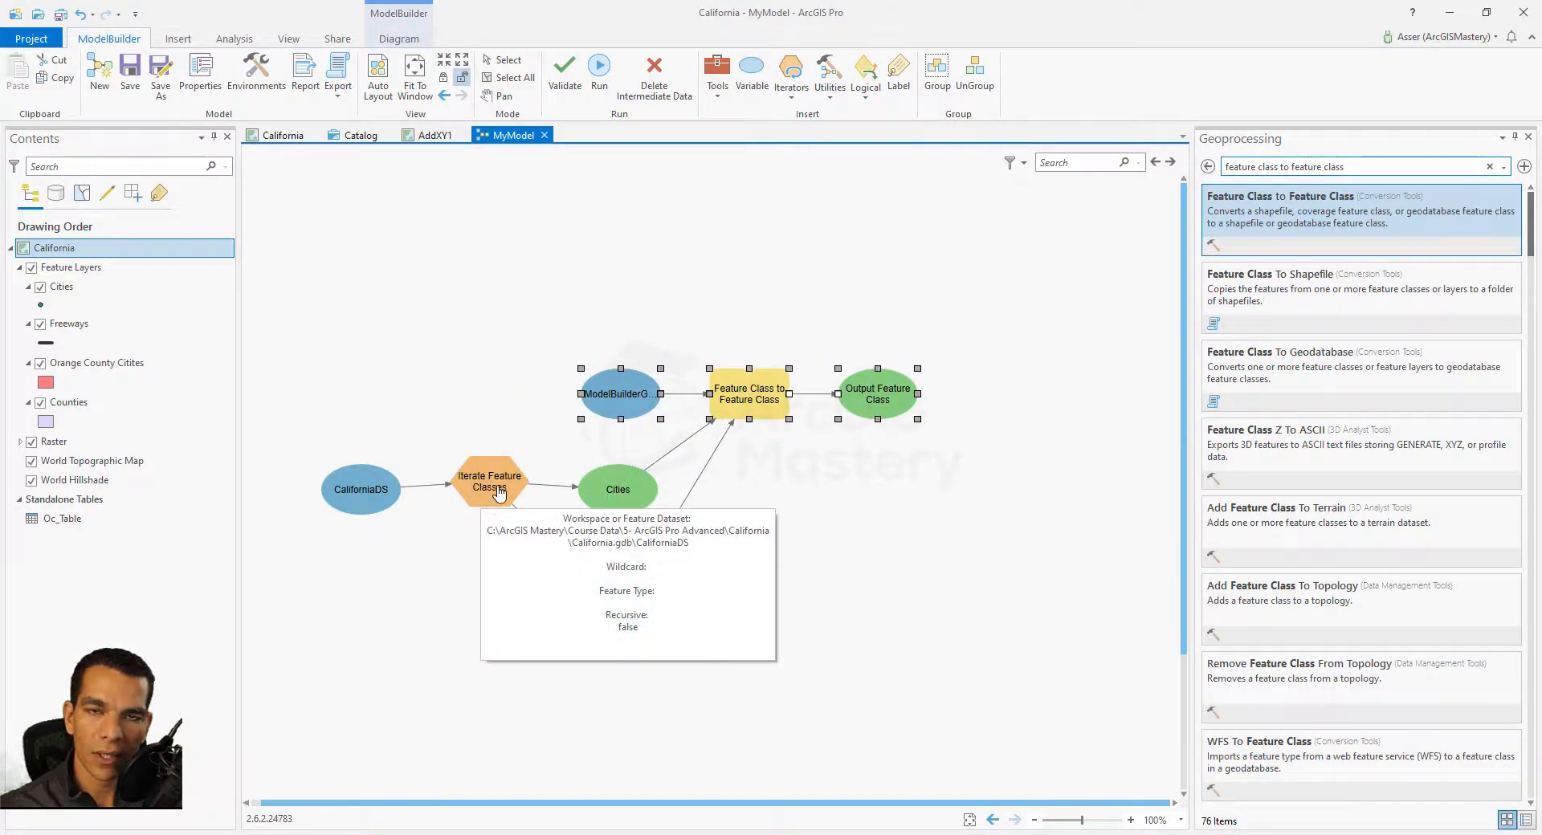
mouse_move(379, 501)
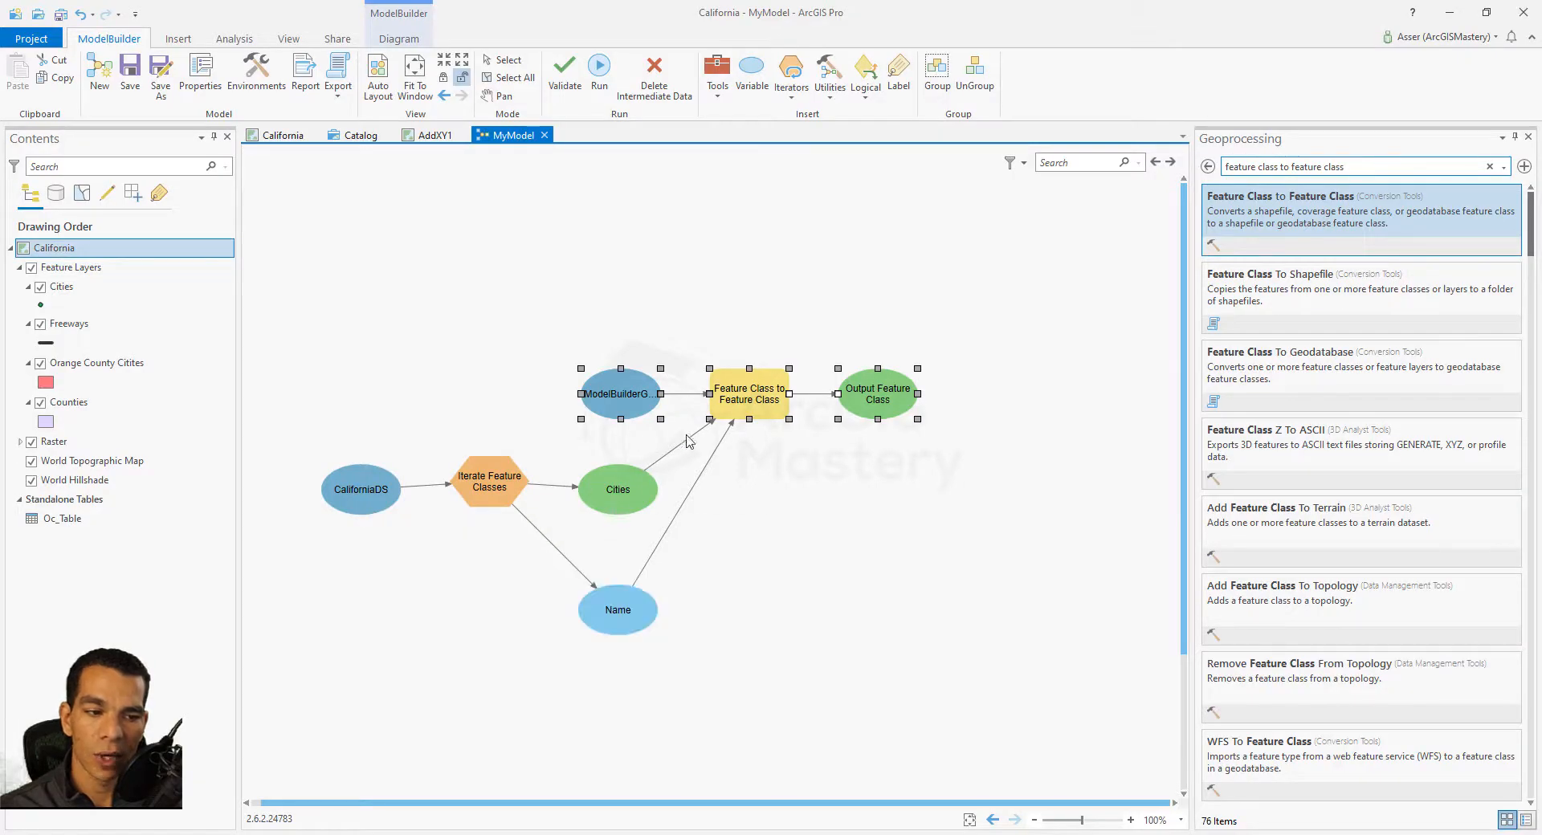
mouse_move(723, 402)
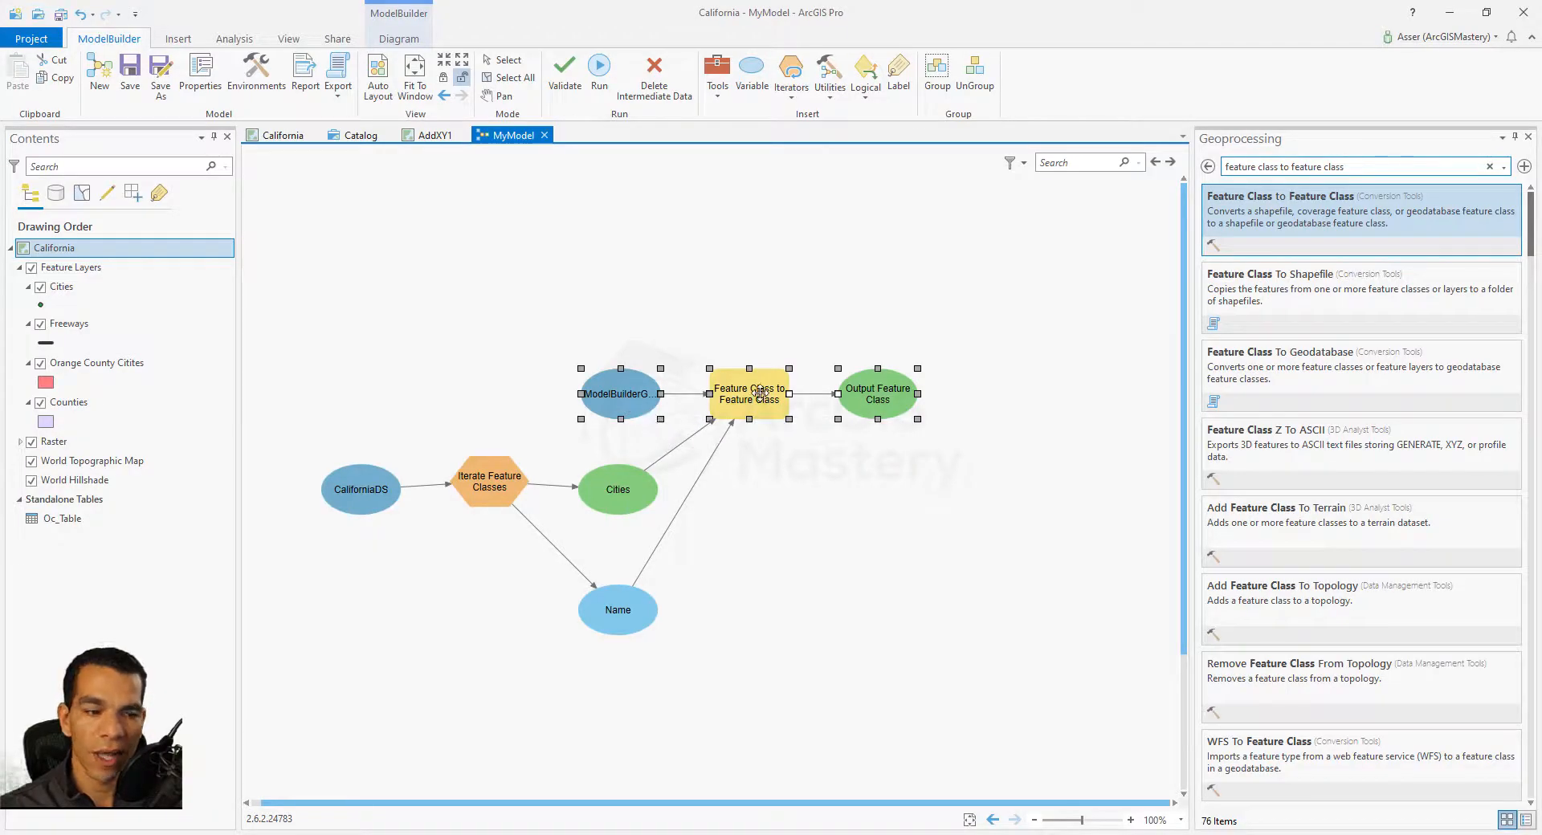
mouse_move(613, 608)
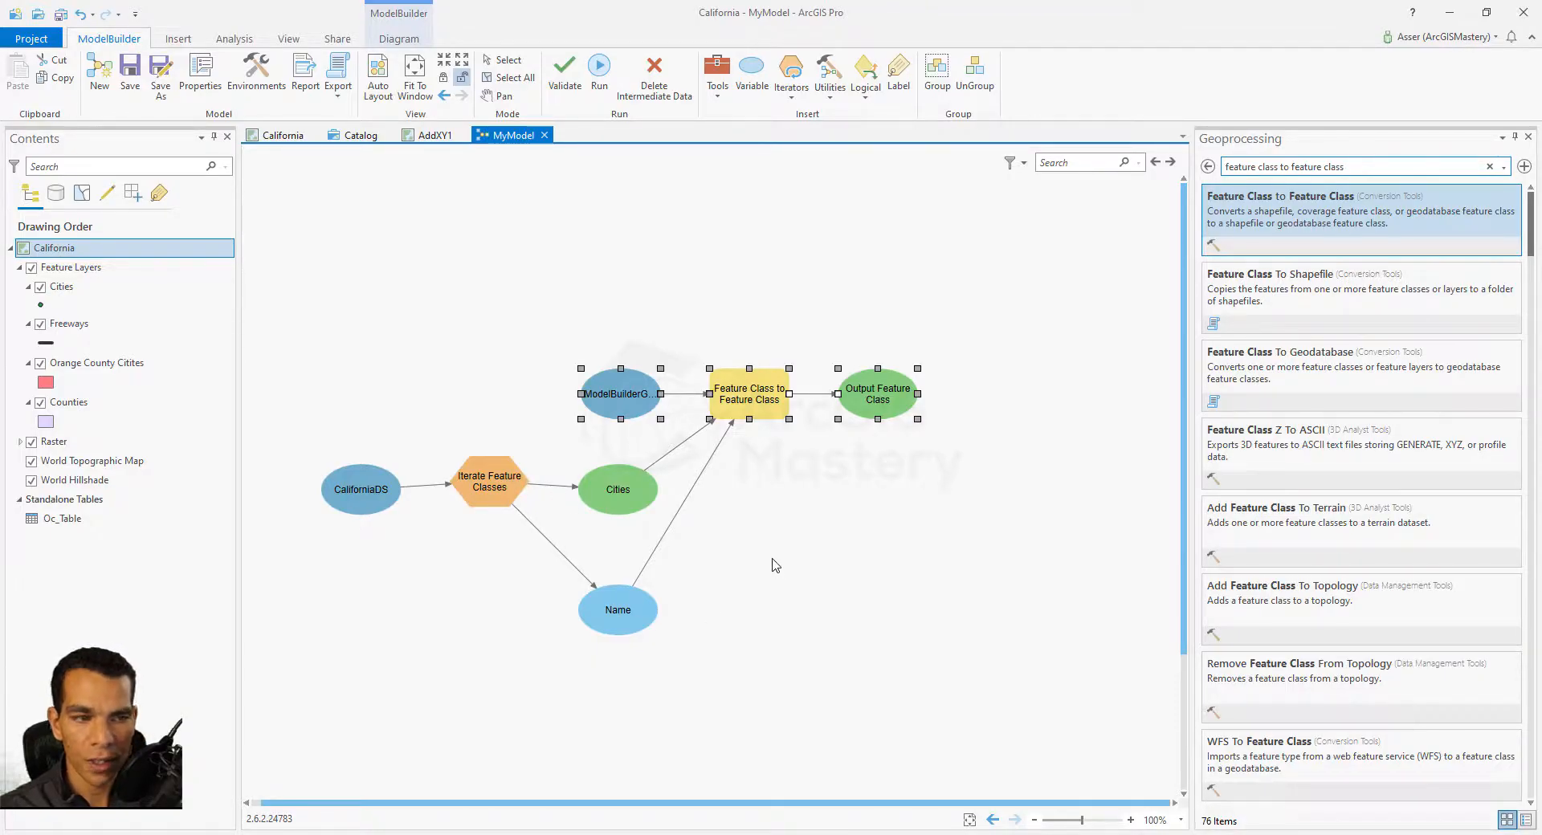
left_click(599, 68)
left_click_drag(726, 391, 1075, 310)
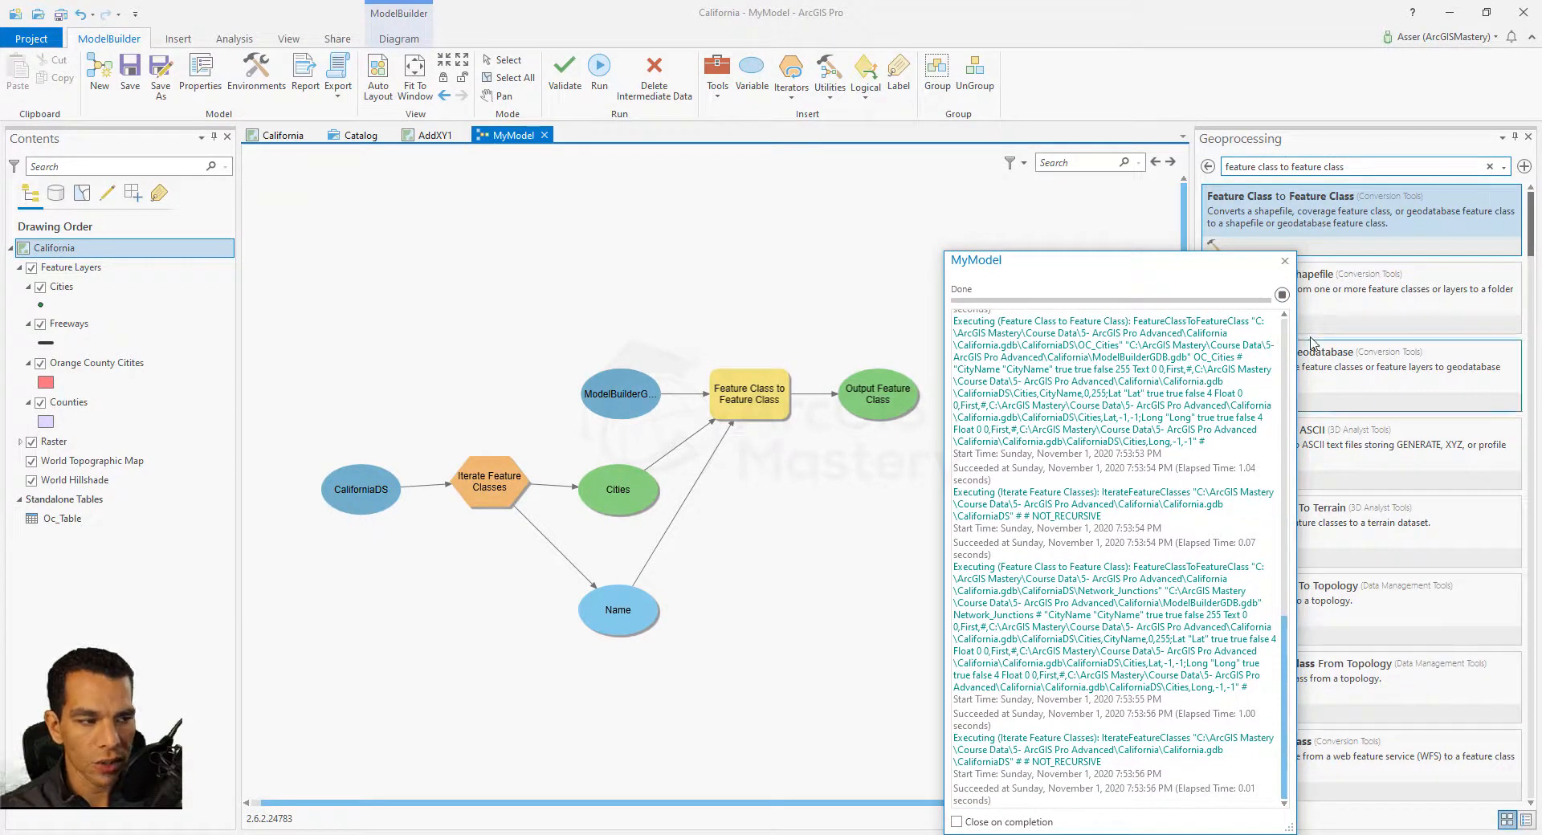
left_click(1285, 262)
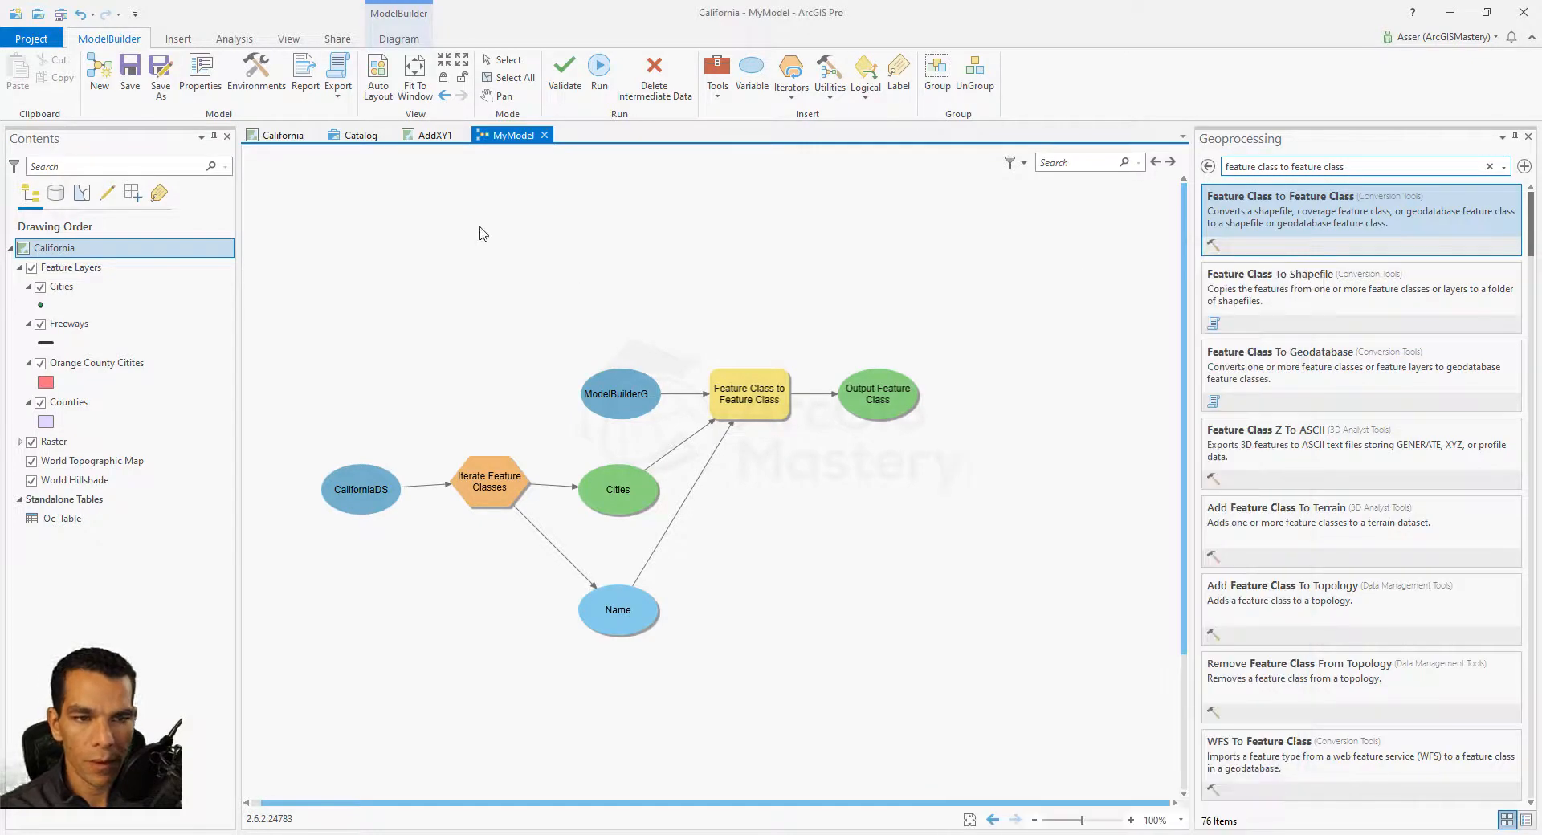
- Open ModelBuilderGDB.gdb in the catalog view and check the feature classes exported by the model
left_click(353, 135)
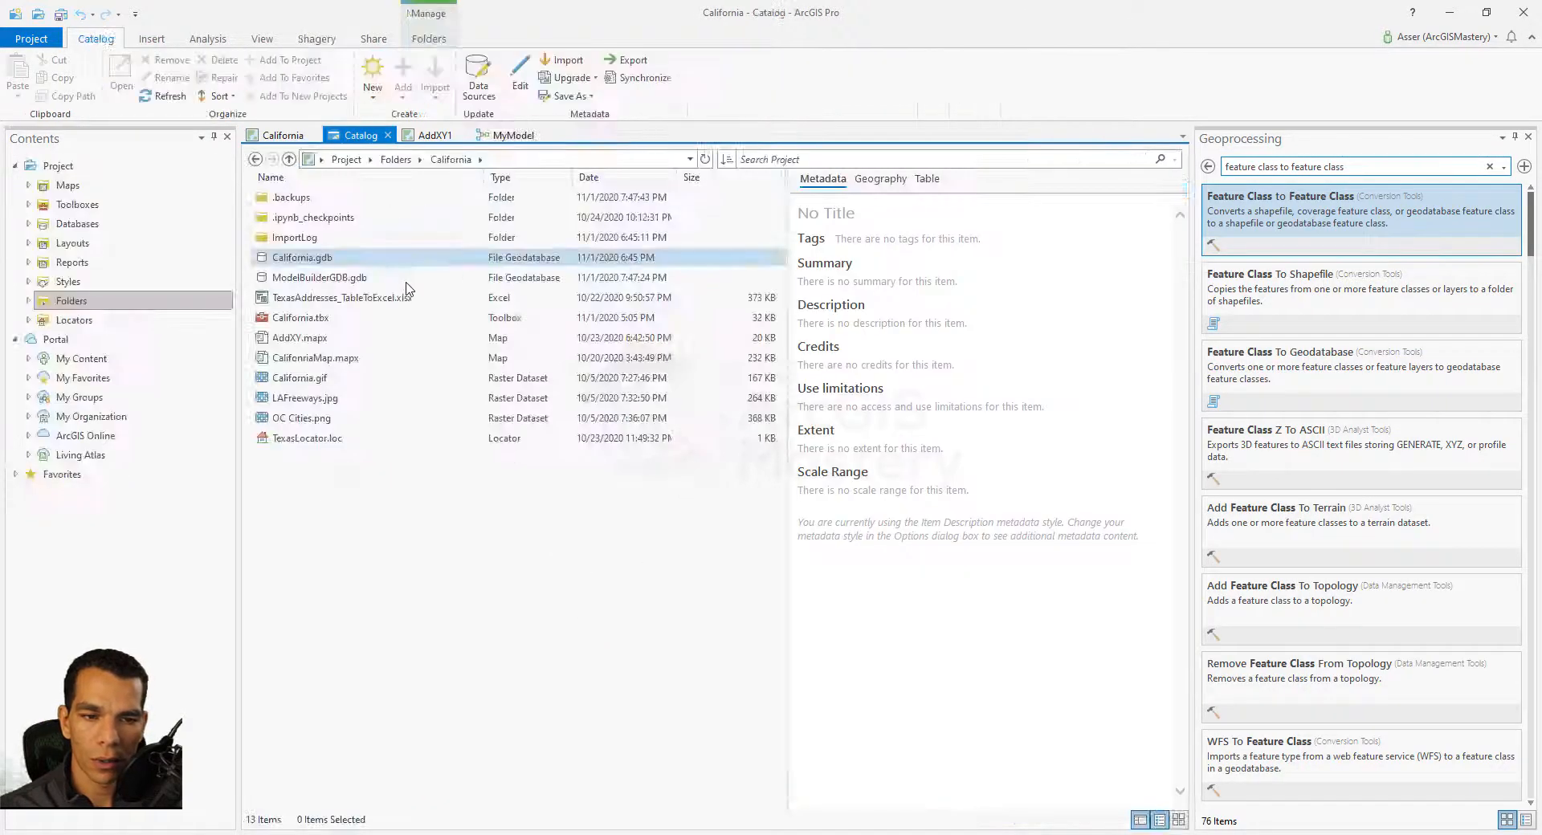
double_click(302, 279)
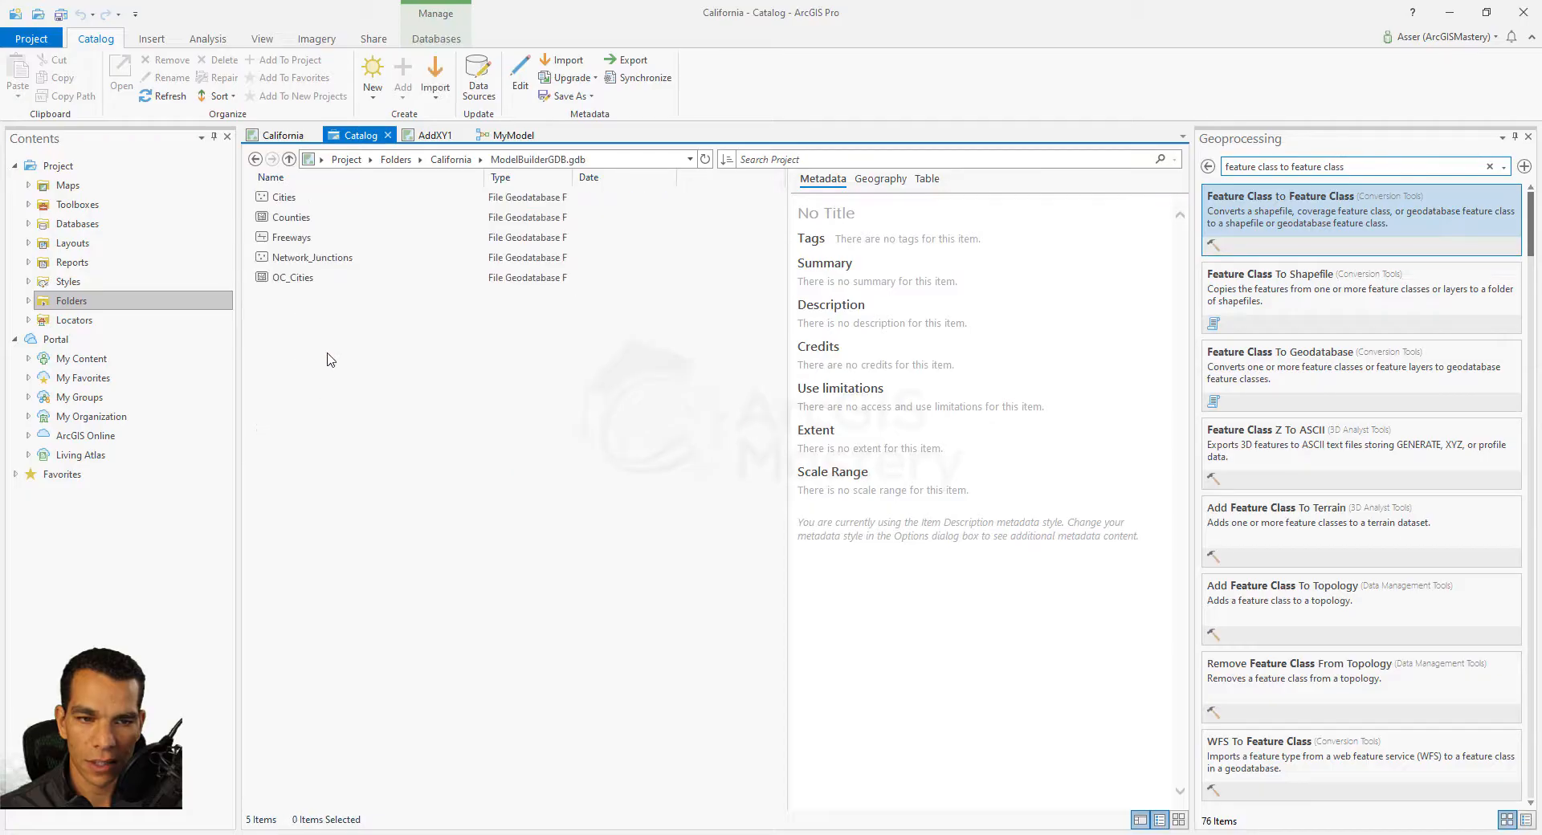
right_click(320, 381)
left_click(380, 640)
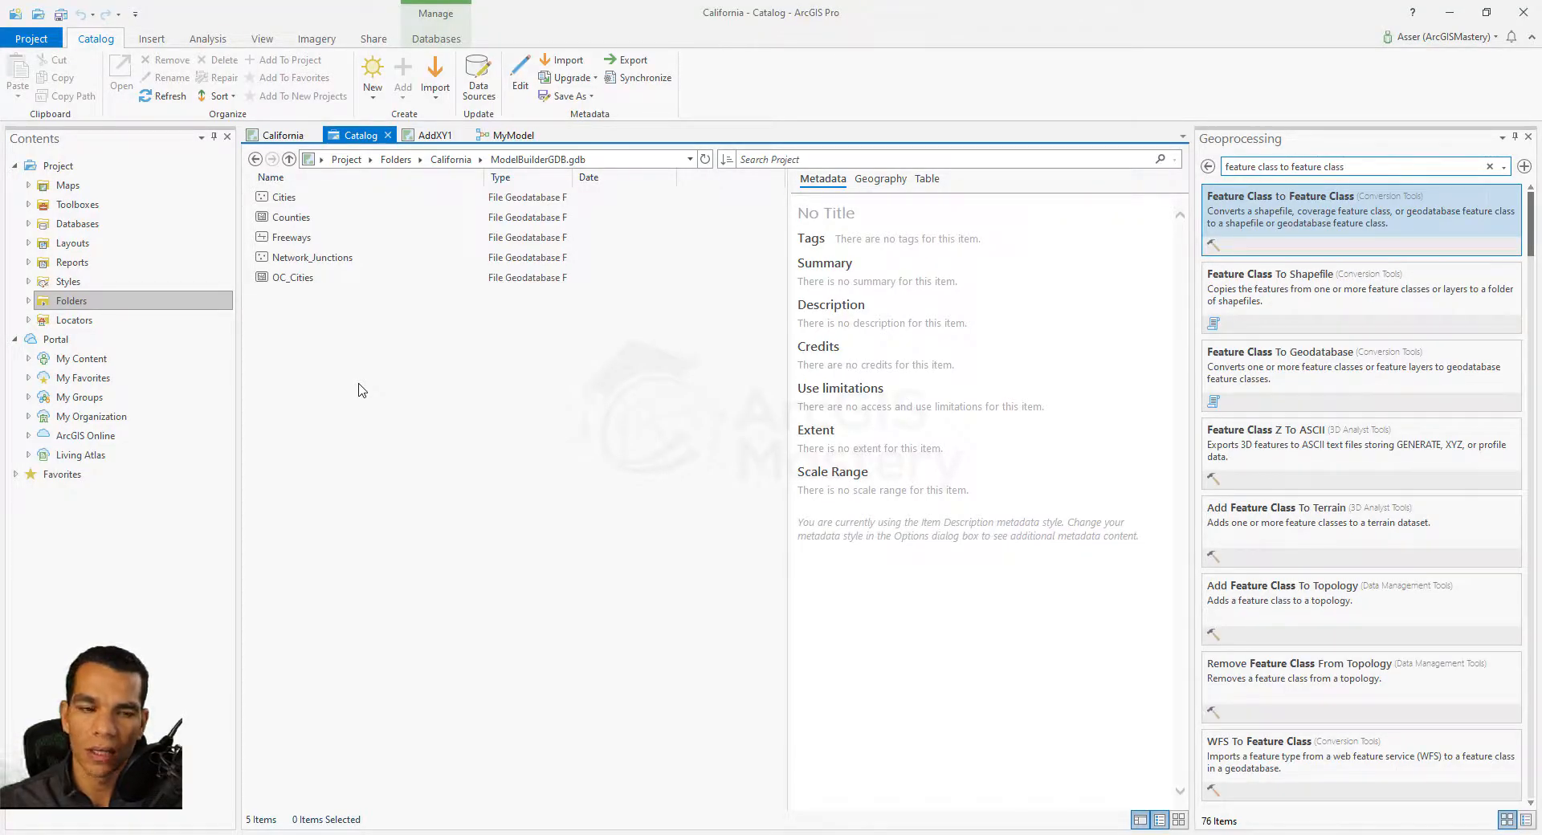
- Select the eastern Interstate 10 freeway segment on the California map, and examine the freeways and cities around Orange County
left_click(283, 135)
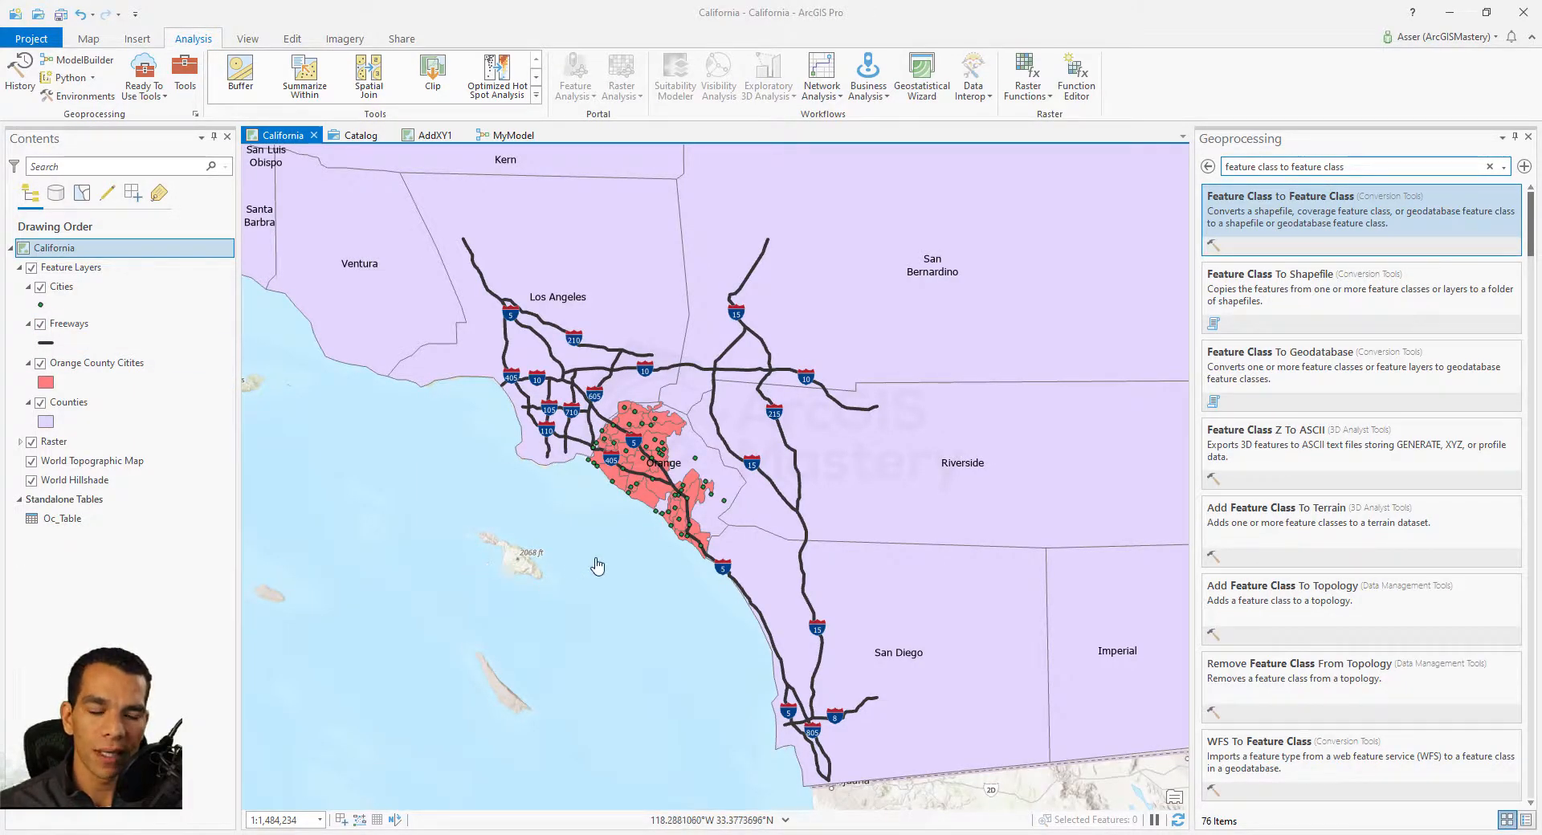
mouse_move(761, 515)
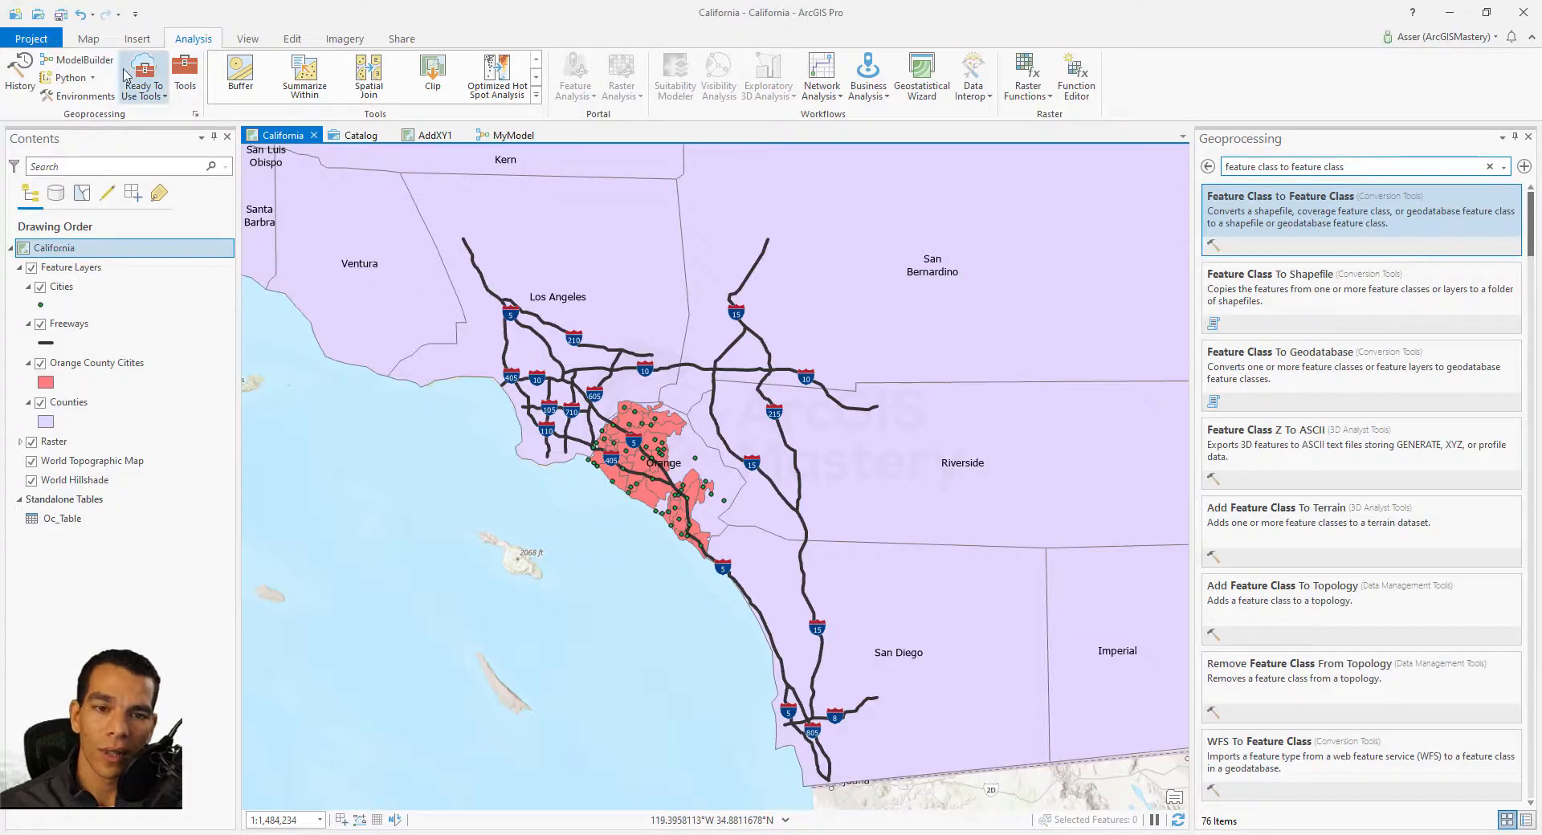
left_click(88, 42)
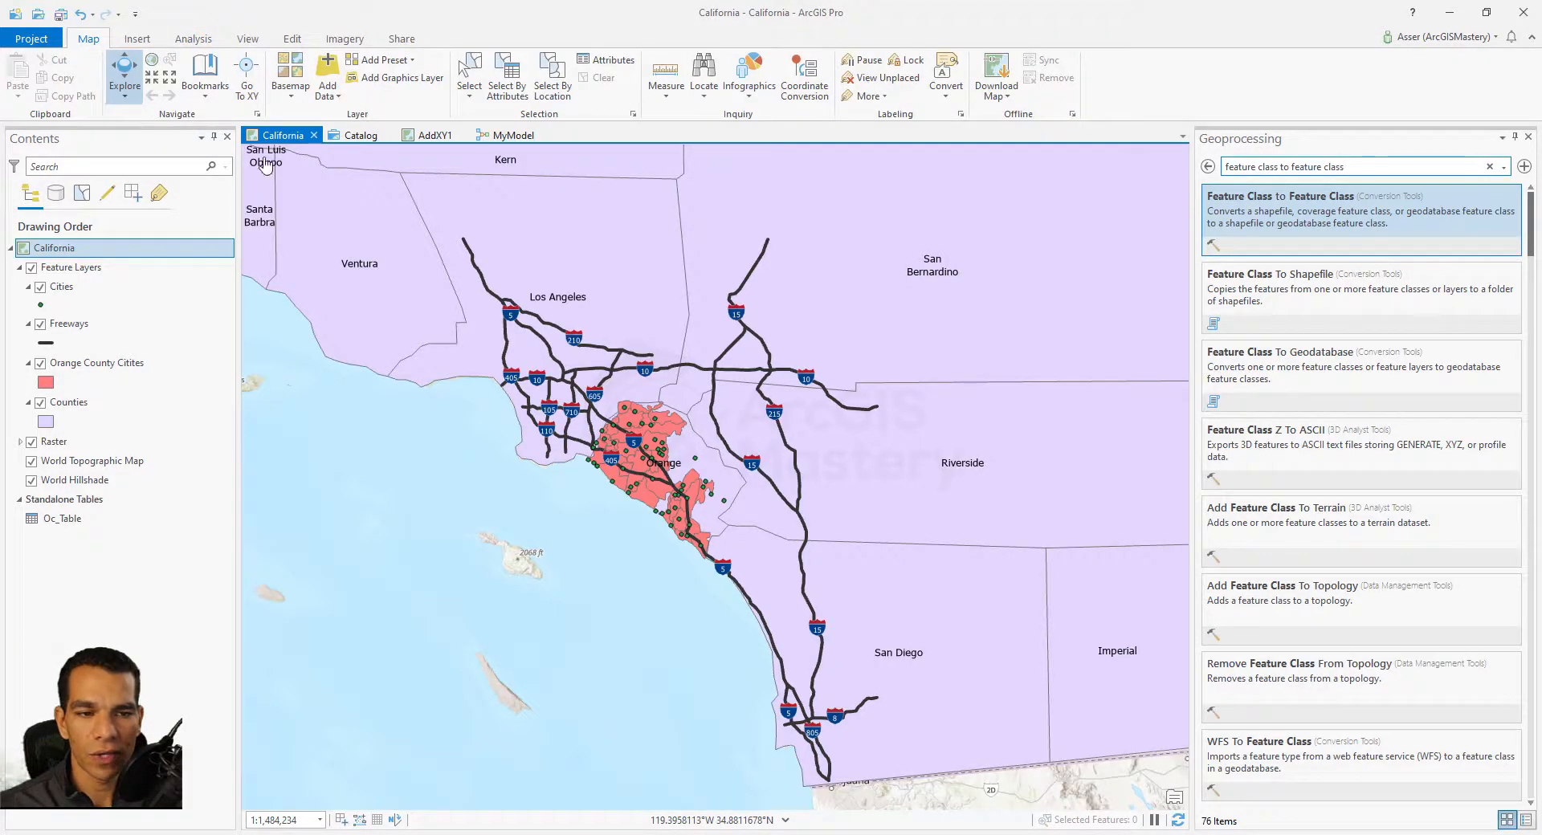
left_click(469, 72)
left_click(870, 409)
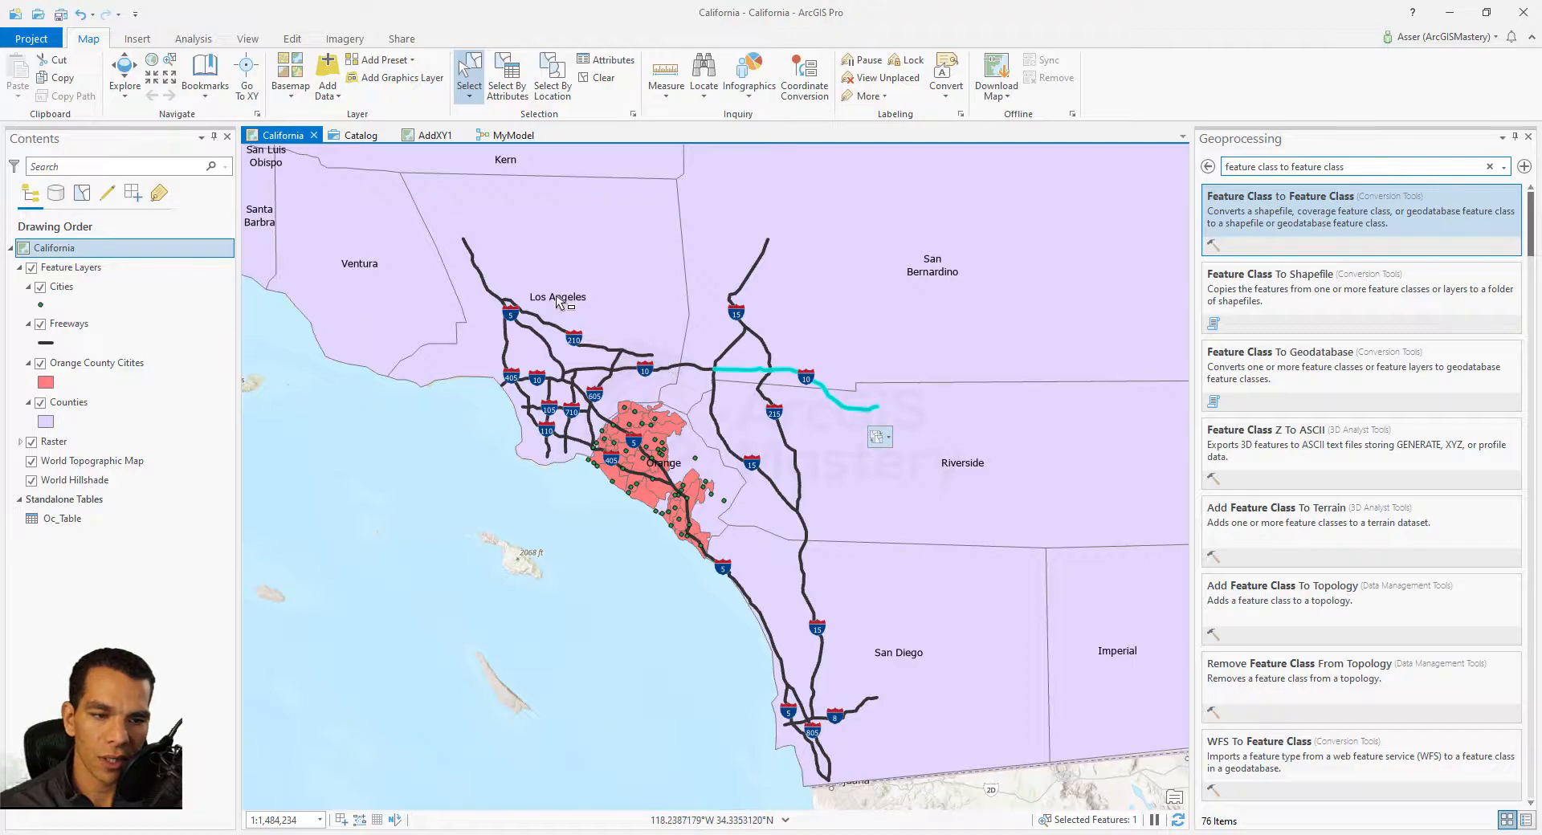
mouse_move(567, 304)
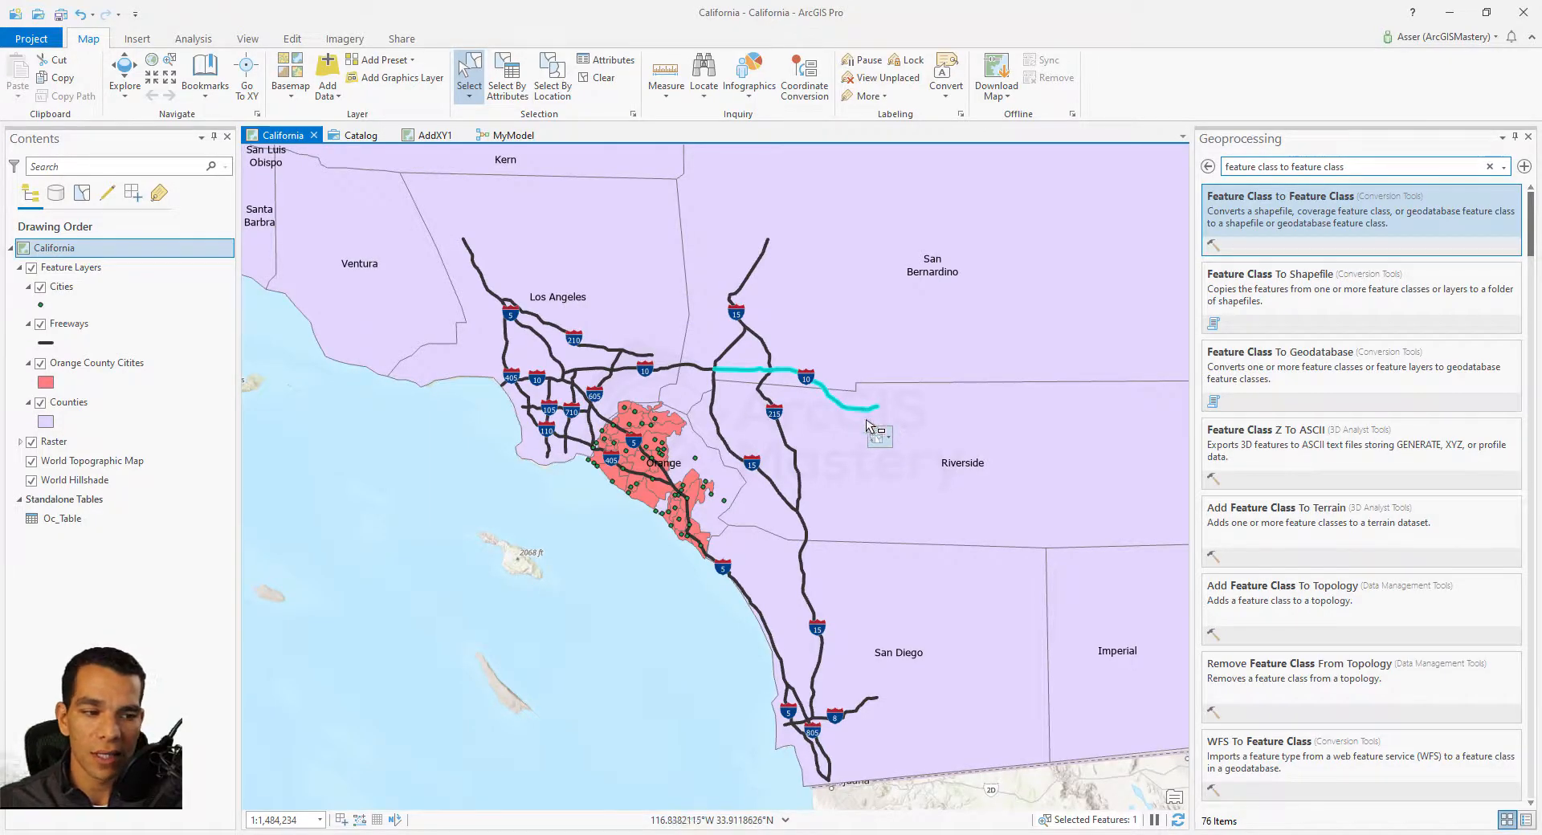
mouse_move(936, 463)
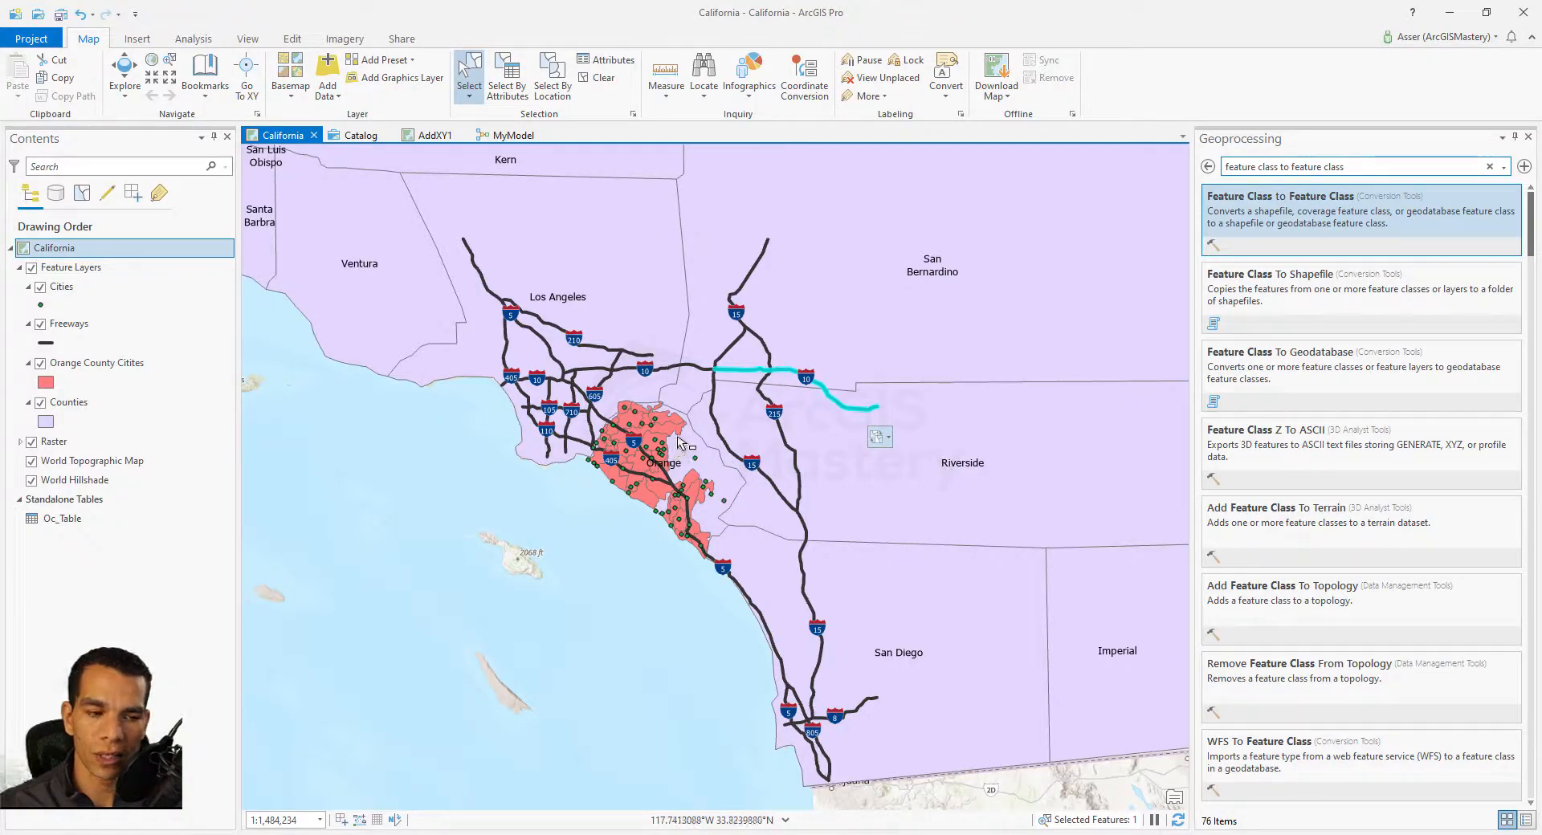
scroll(666, 414, "up", 3)
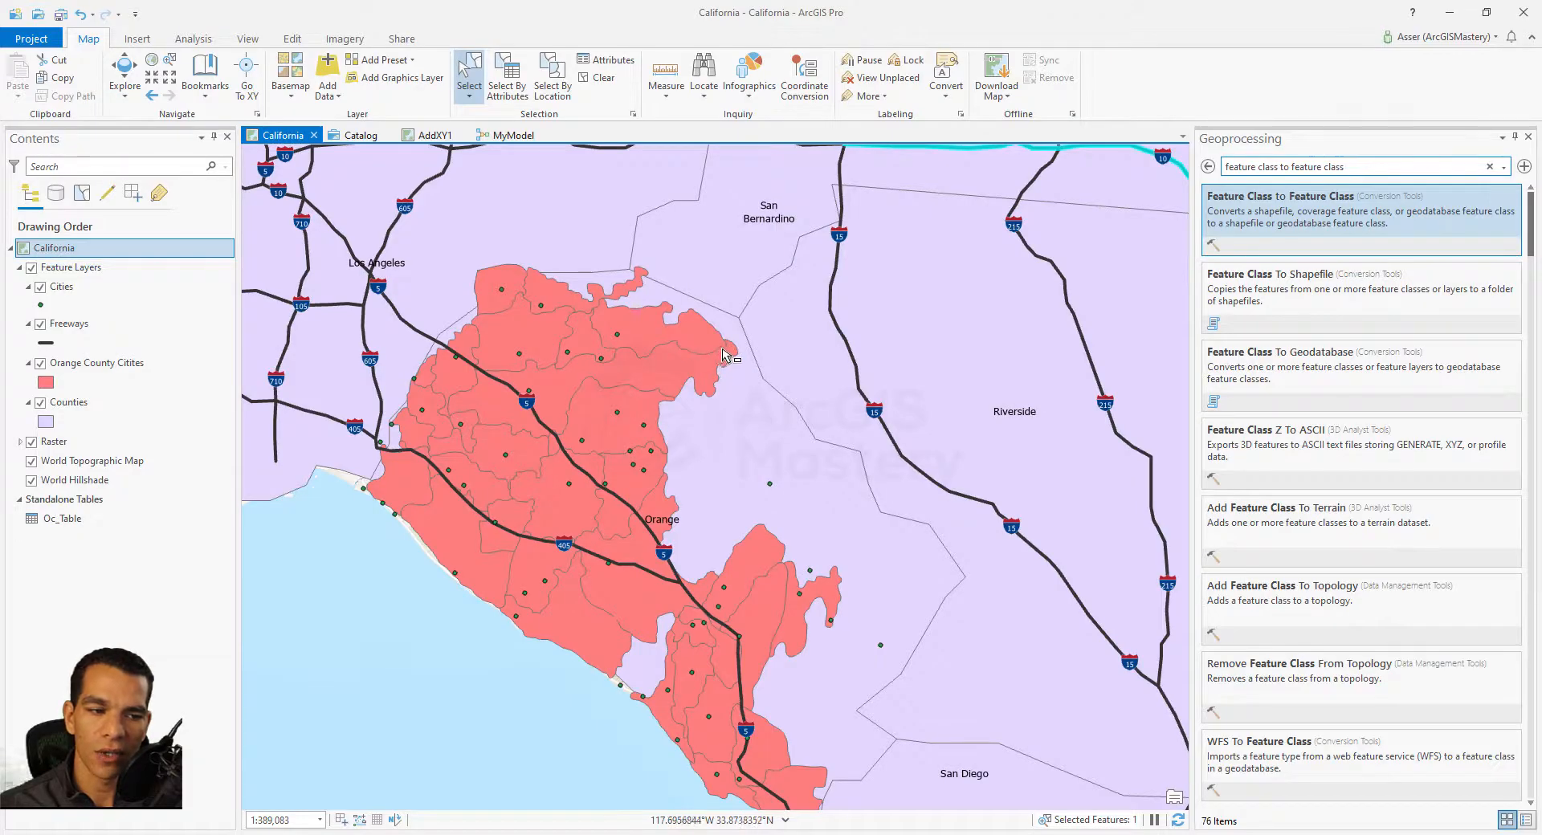
mouse_move(684, 372)
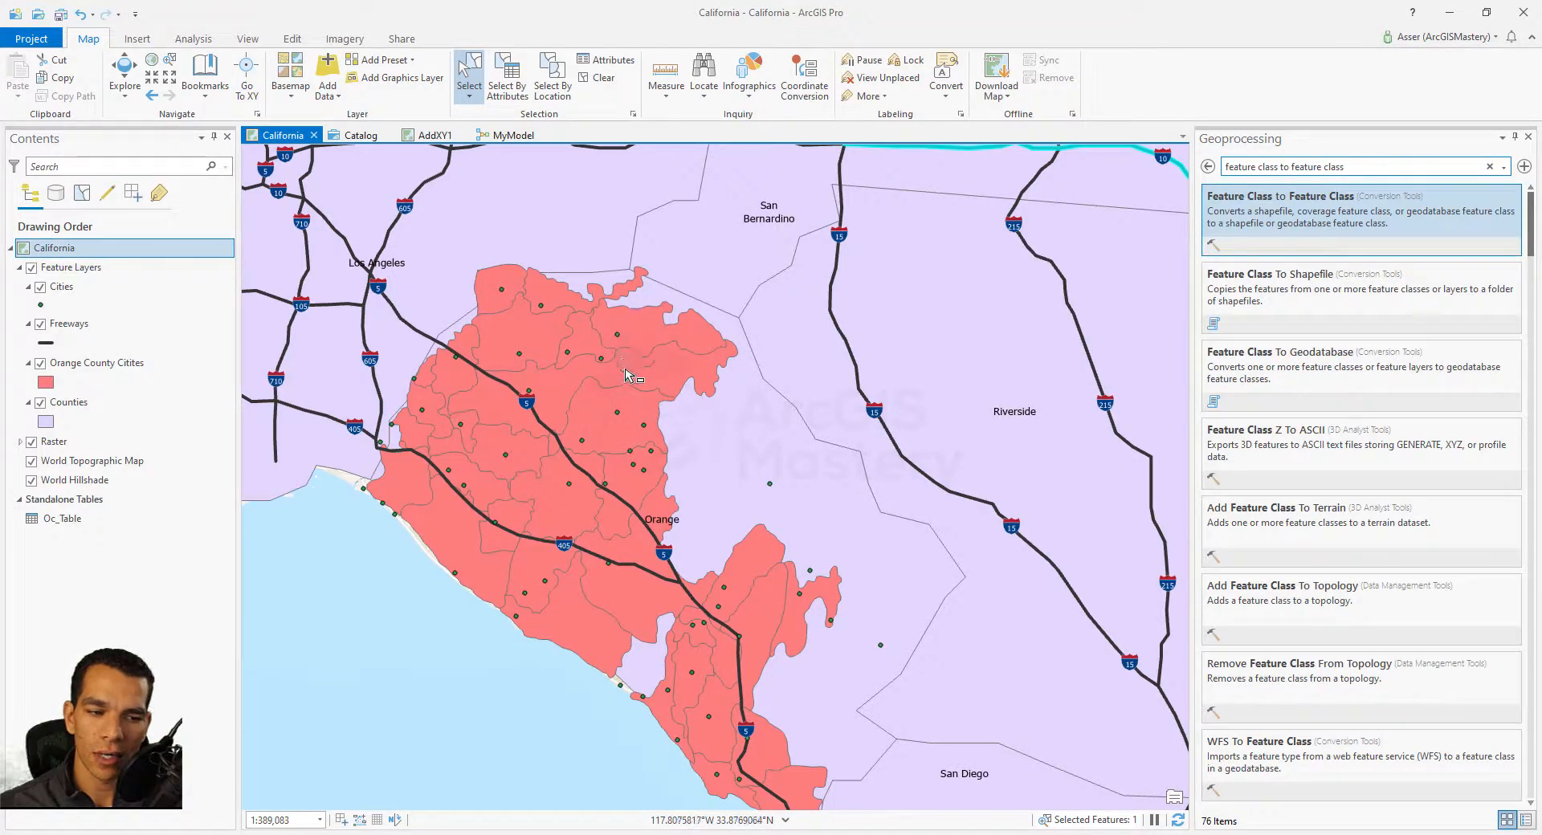
mouse_move(615, 375)
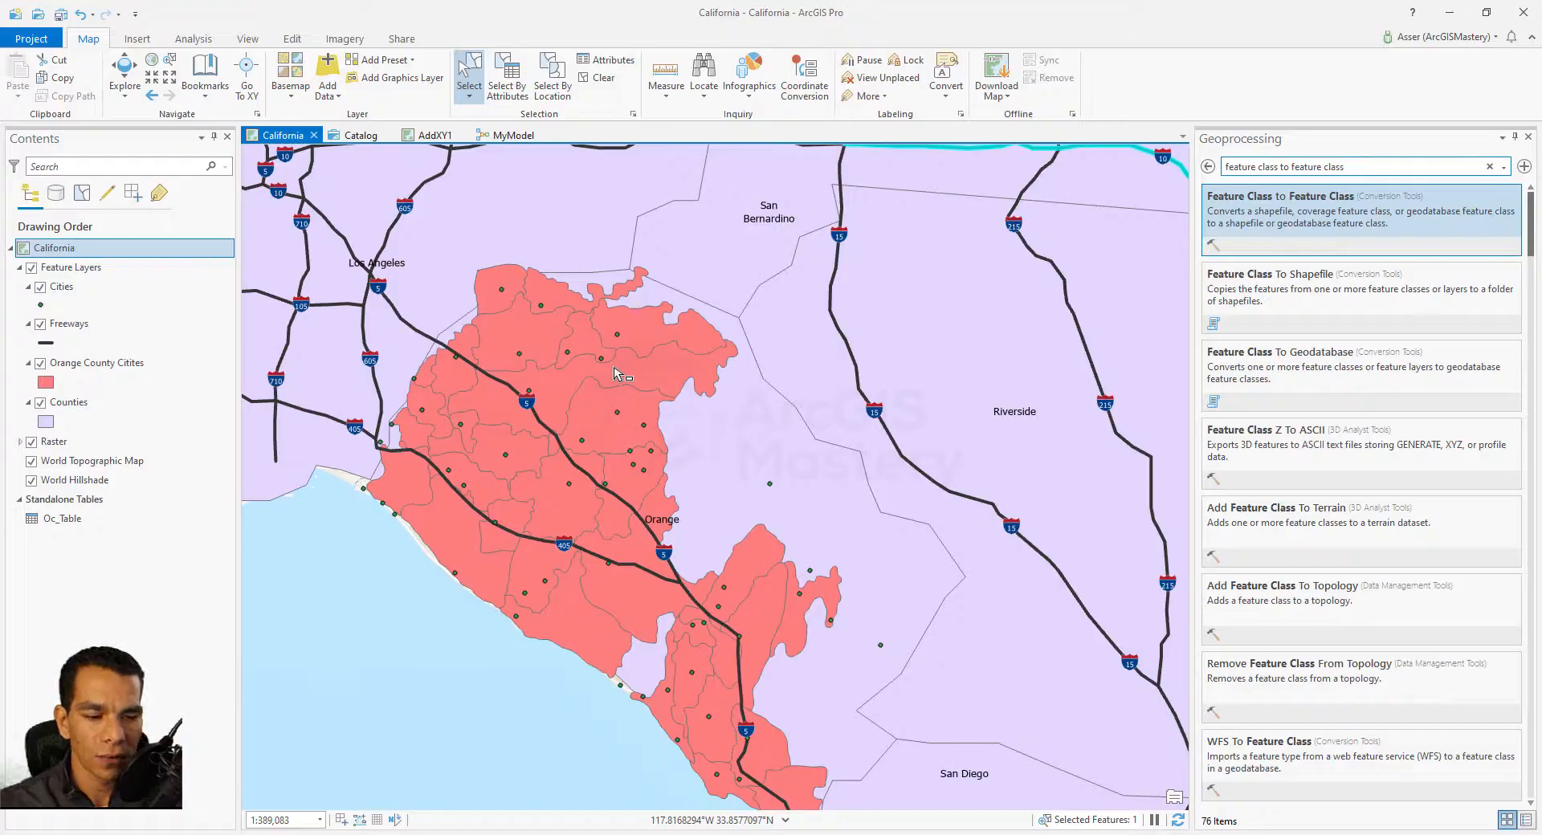
- Delete all elements of MyModel to empty the canvas for a new workflow
left_click(514, 135)
left_click_drag(320, 296, 933, 690)
key("Delete")
- Permanently delete the Network_Junctions feature class from ModelBuilderGDB.gdb
left_click(359, 135)
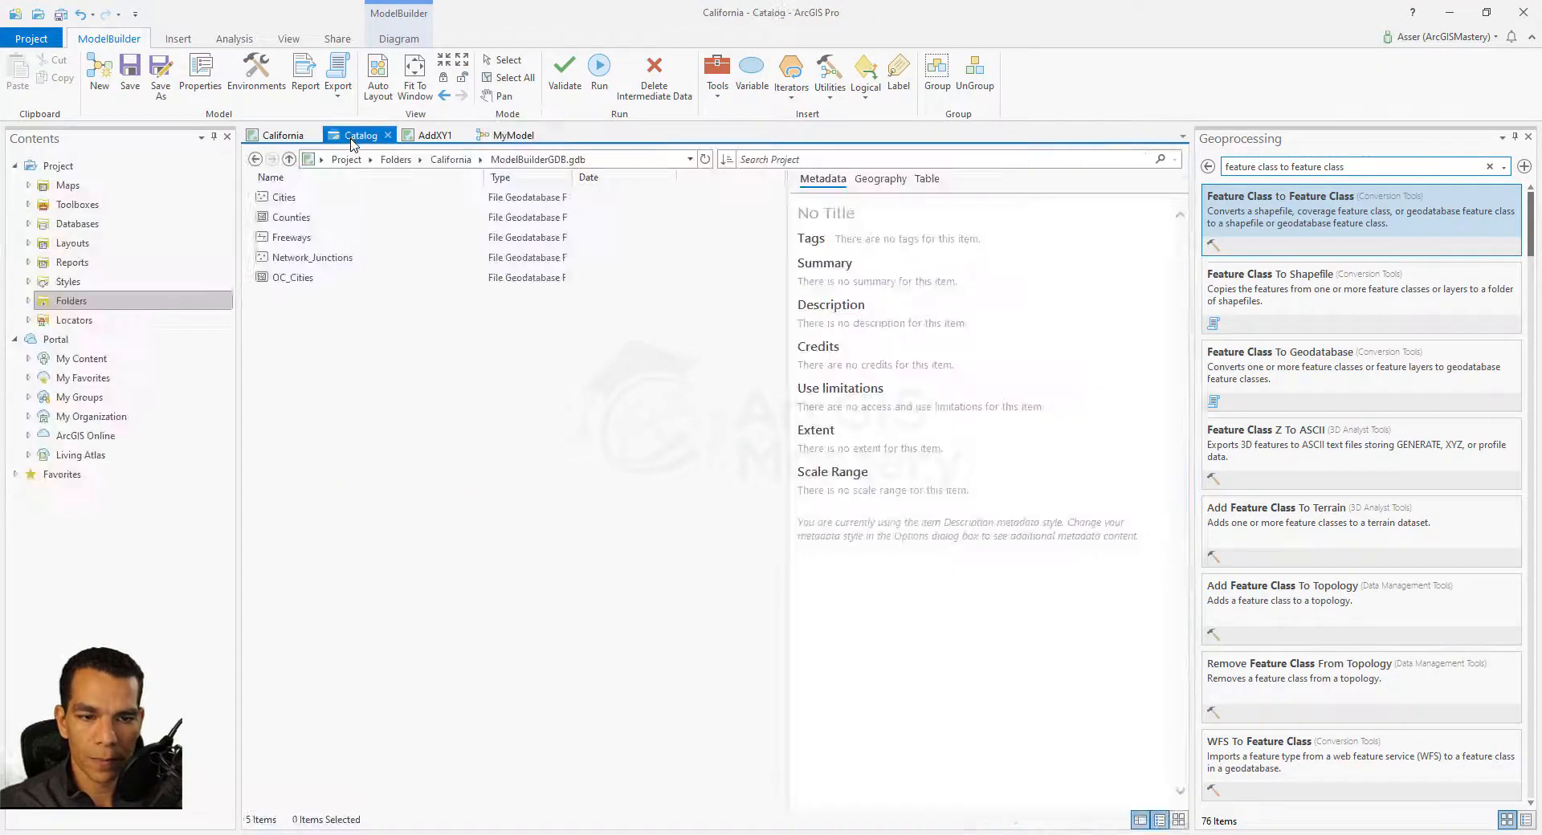
right_click(331, 258)
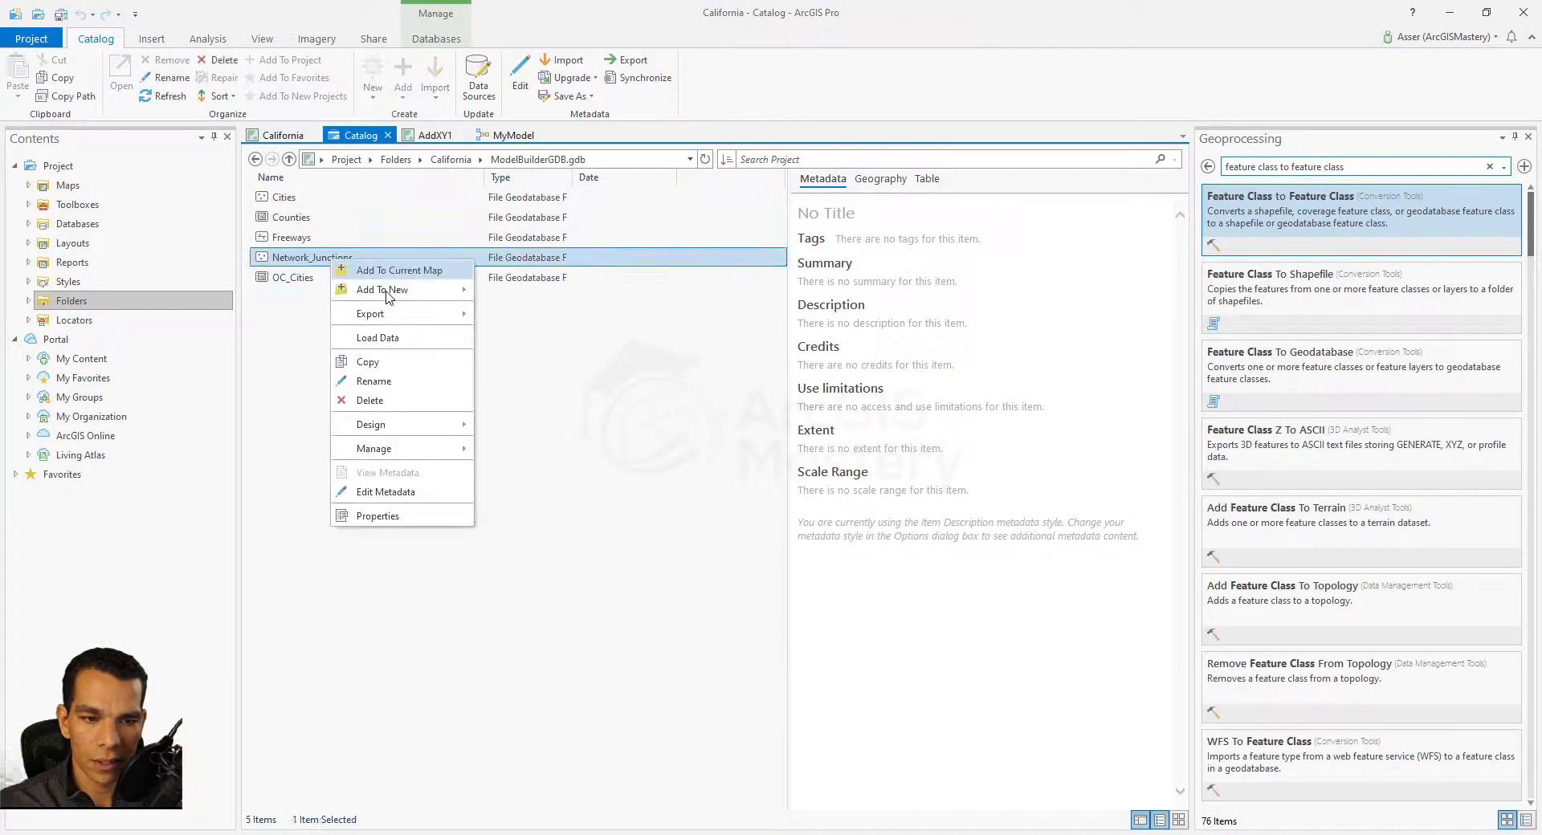
left_click(392, 402)
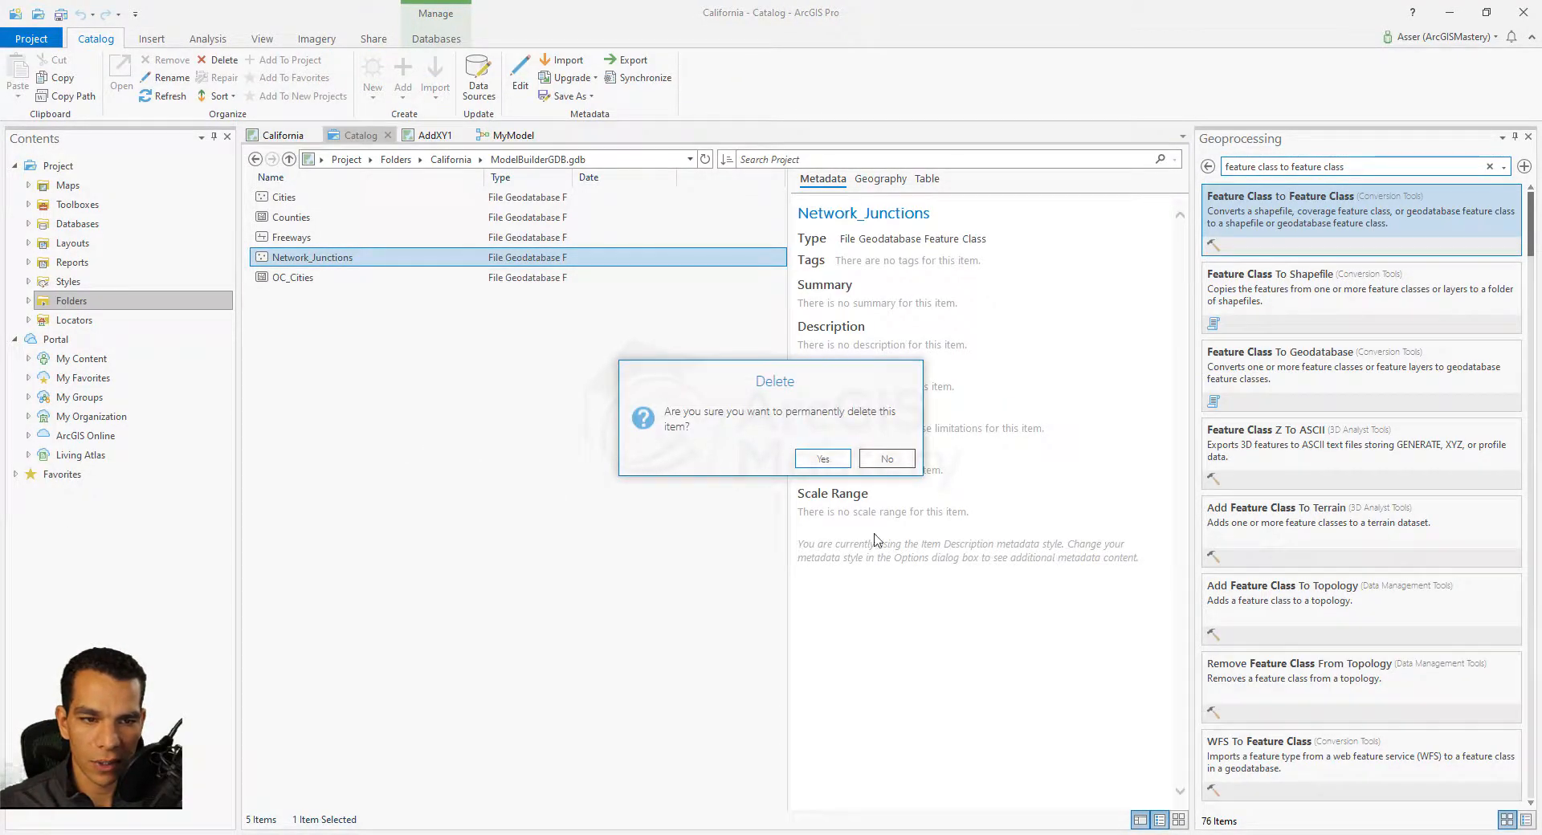
left_click(828, 465)
- Add an Iterate Feature Classes iterator to the empty MyModel and place it at the left side of the canvas
left_click(512, 135)
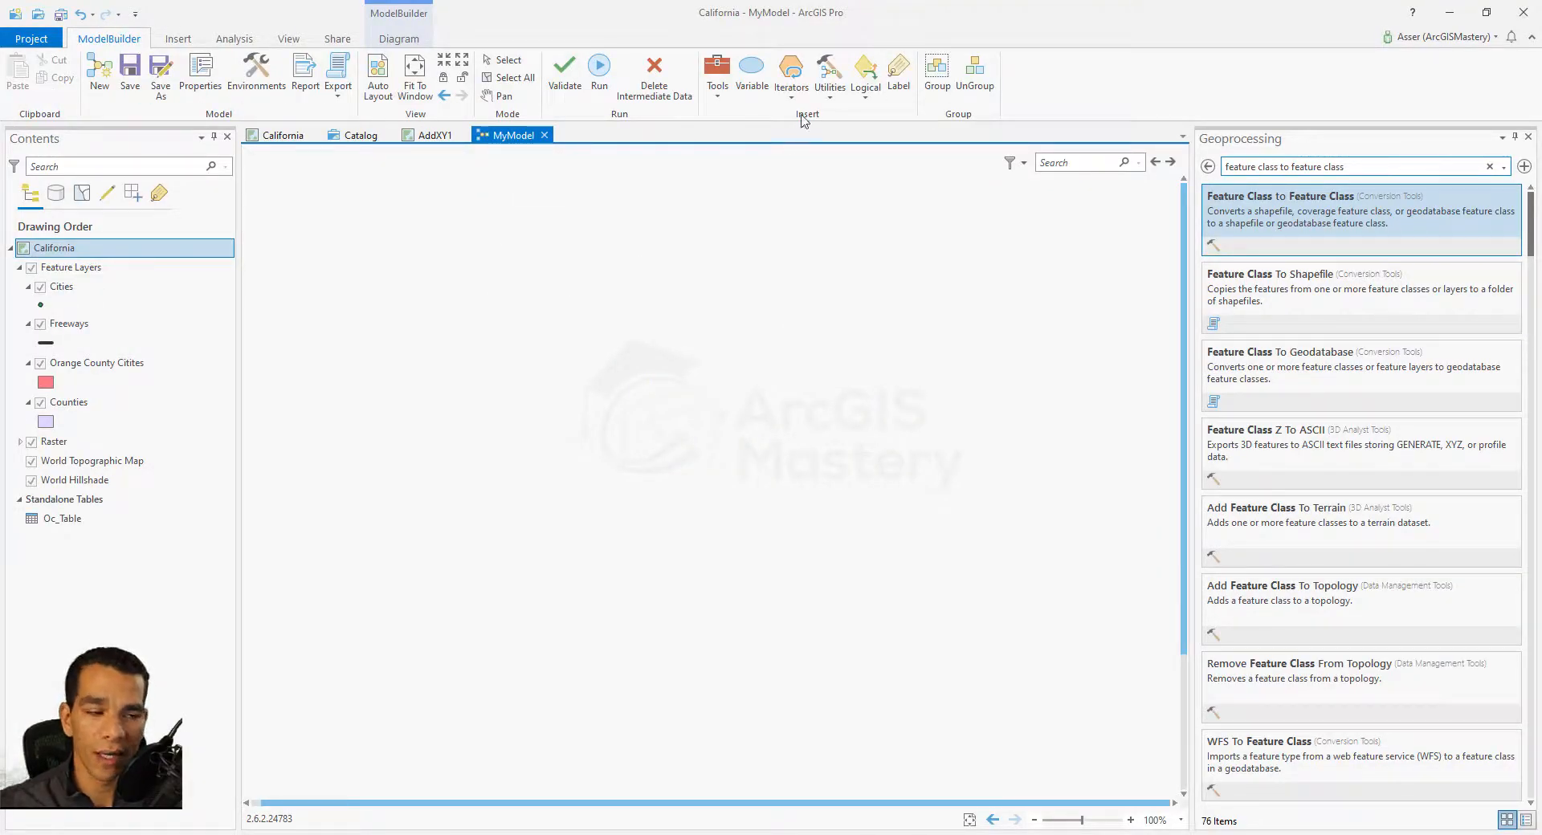
left_click(792, 84)
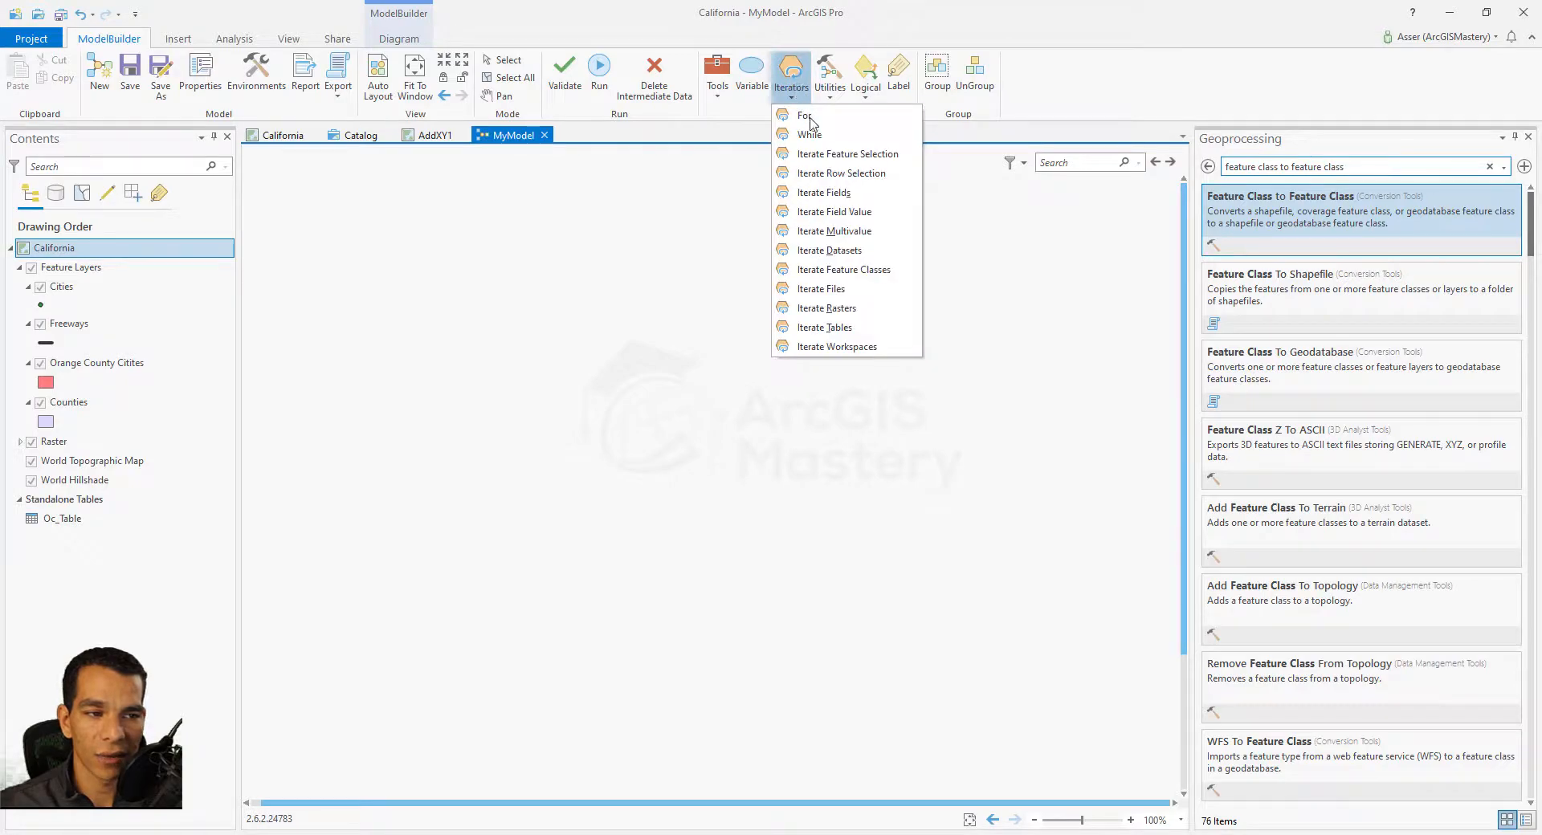
left_click(861, 269)
left_click_drag(802, 573, 347, 399)
- Set ModelBuilderGDB.gdb as the workspace of the Iterate Feature Classes iterator
double_click(356, 413)
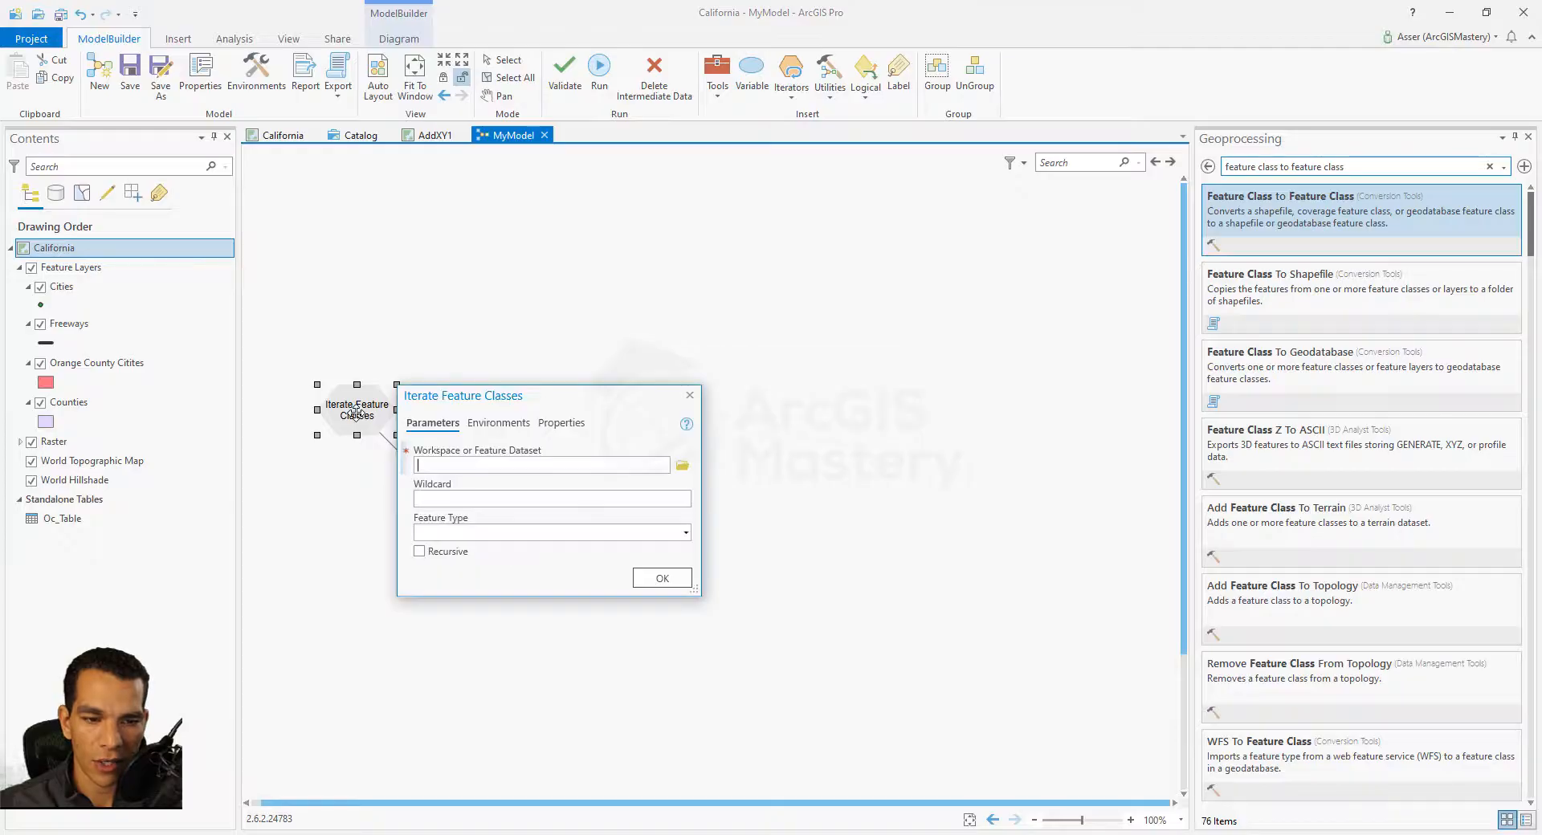
left_click(682, 465)
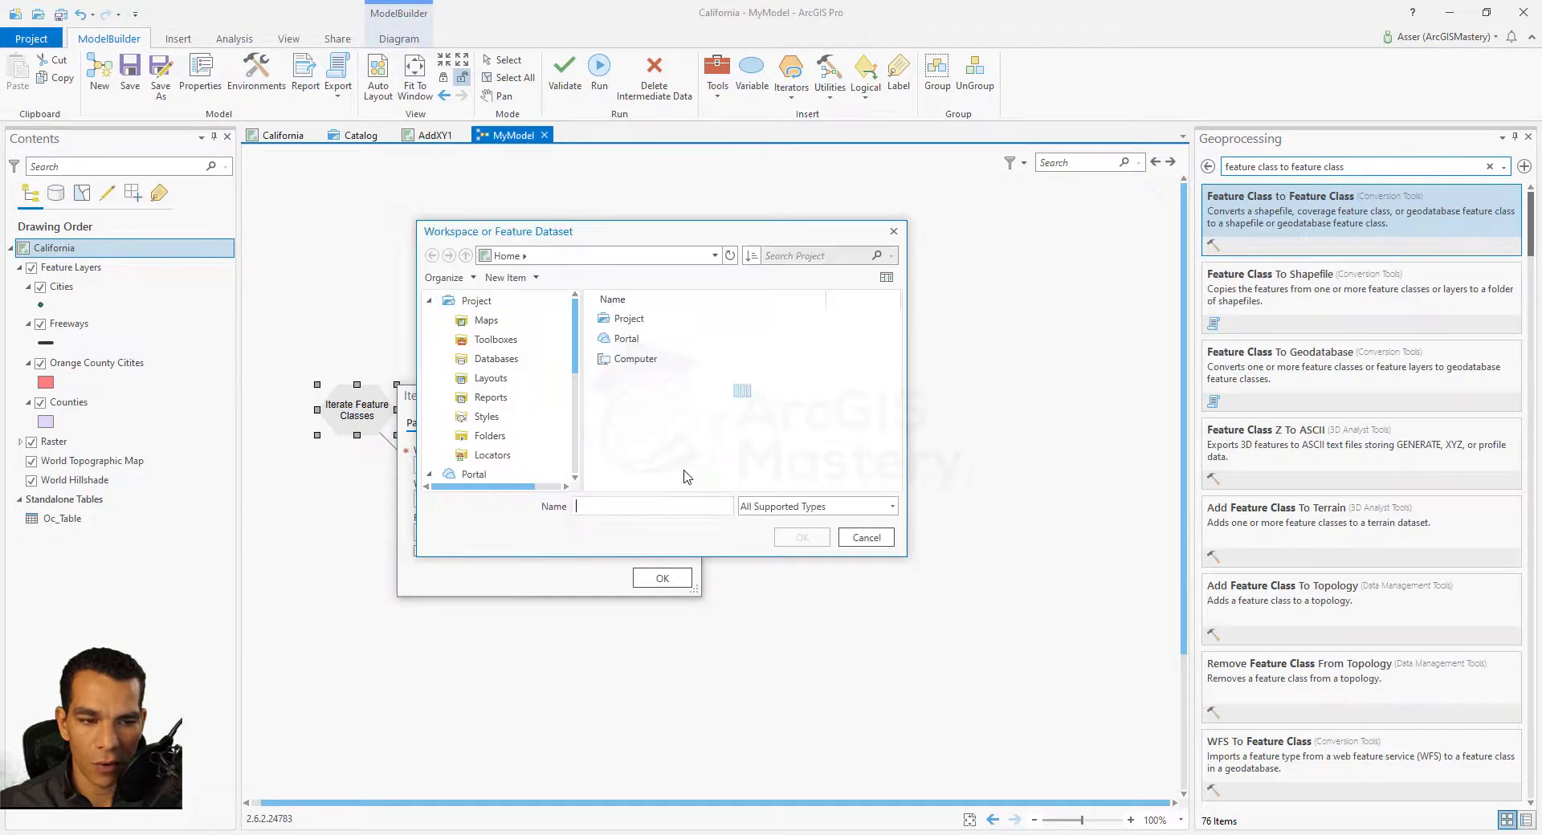
left_click(659, 399)
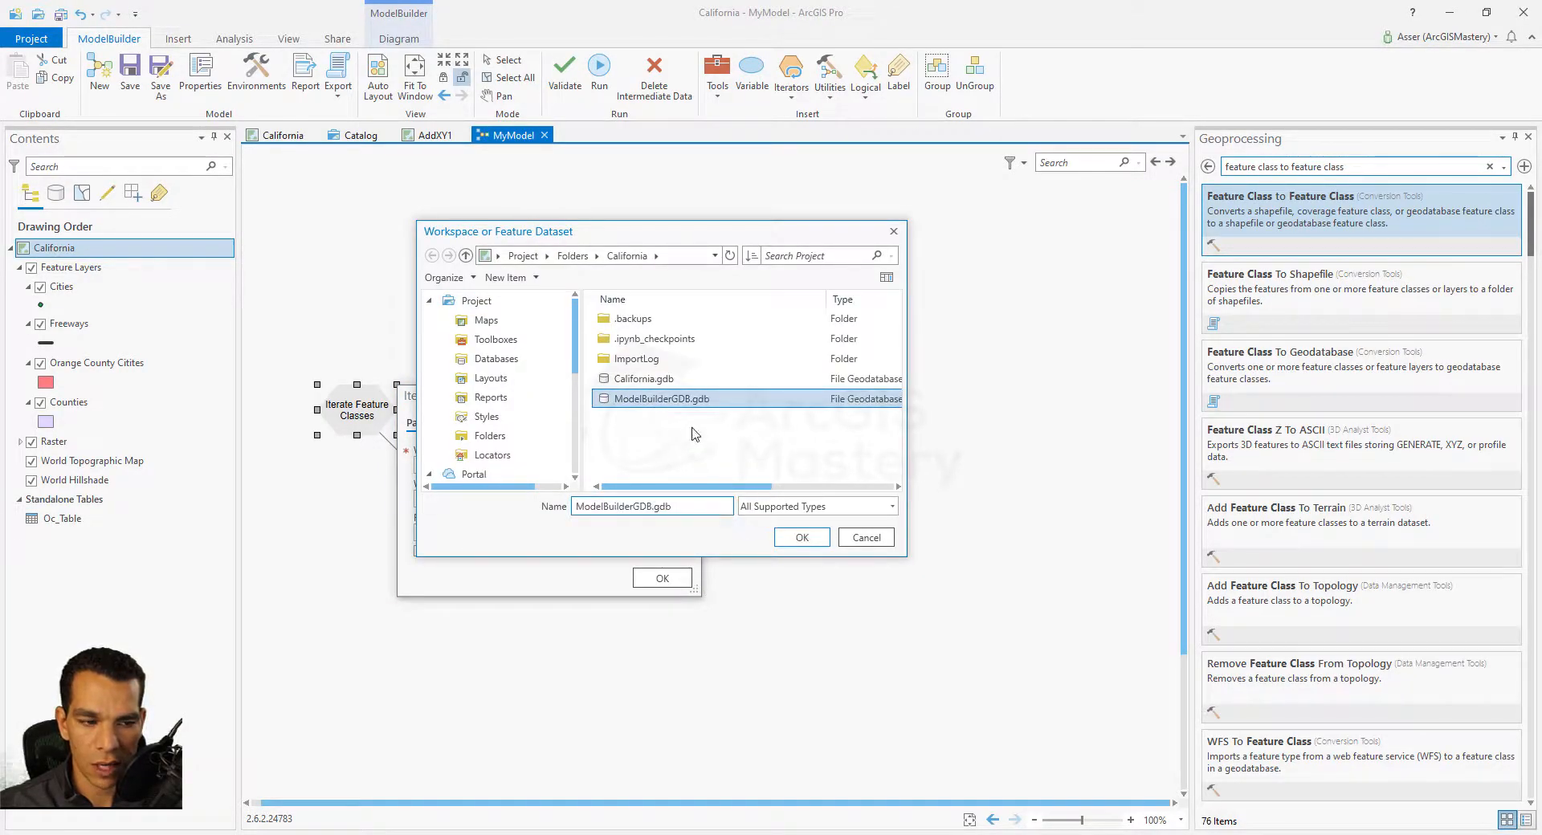
left_click(802, 537)
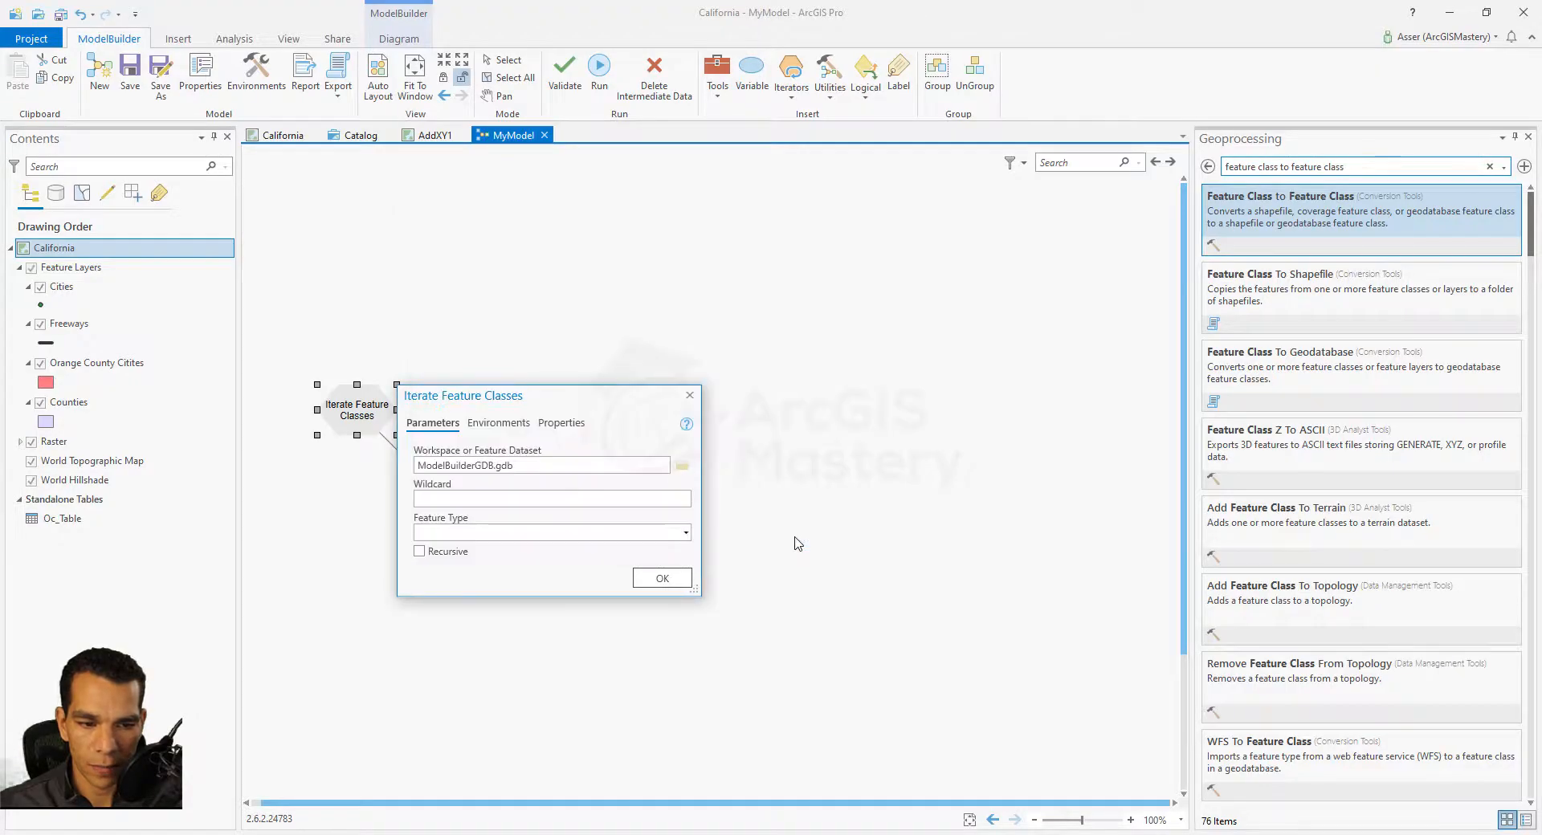
left_click(663, 579)
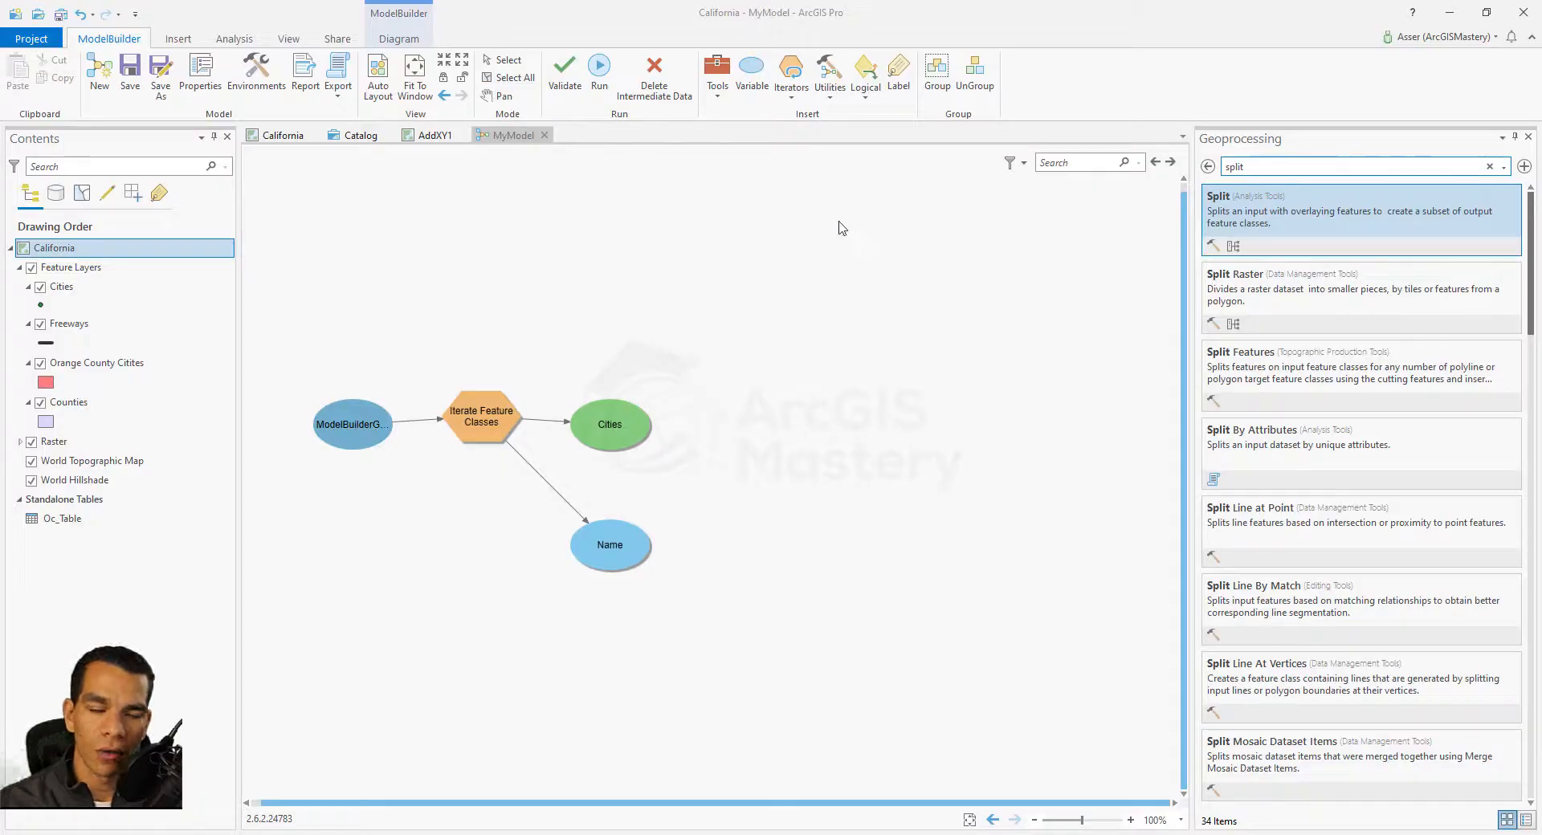
- Add the If Feature Type Is logical tool to MyModel and place it above the Cities output of the iterator
left_click(865, 95)
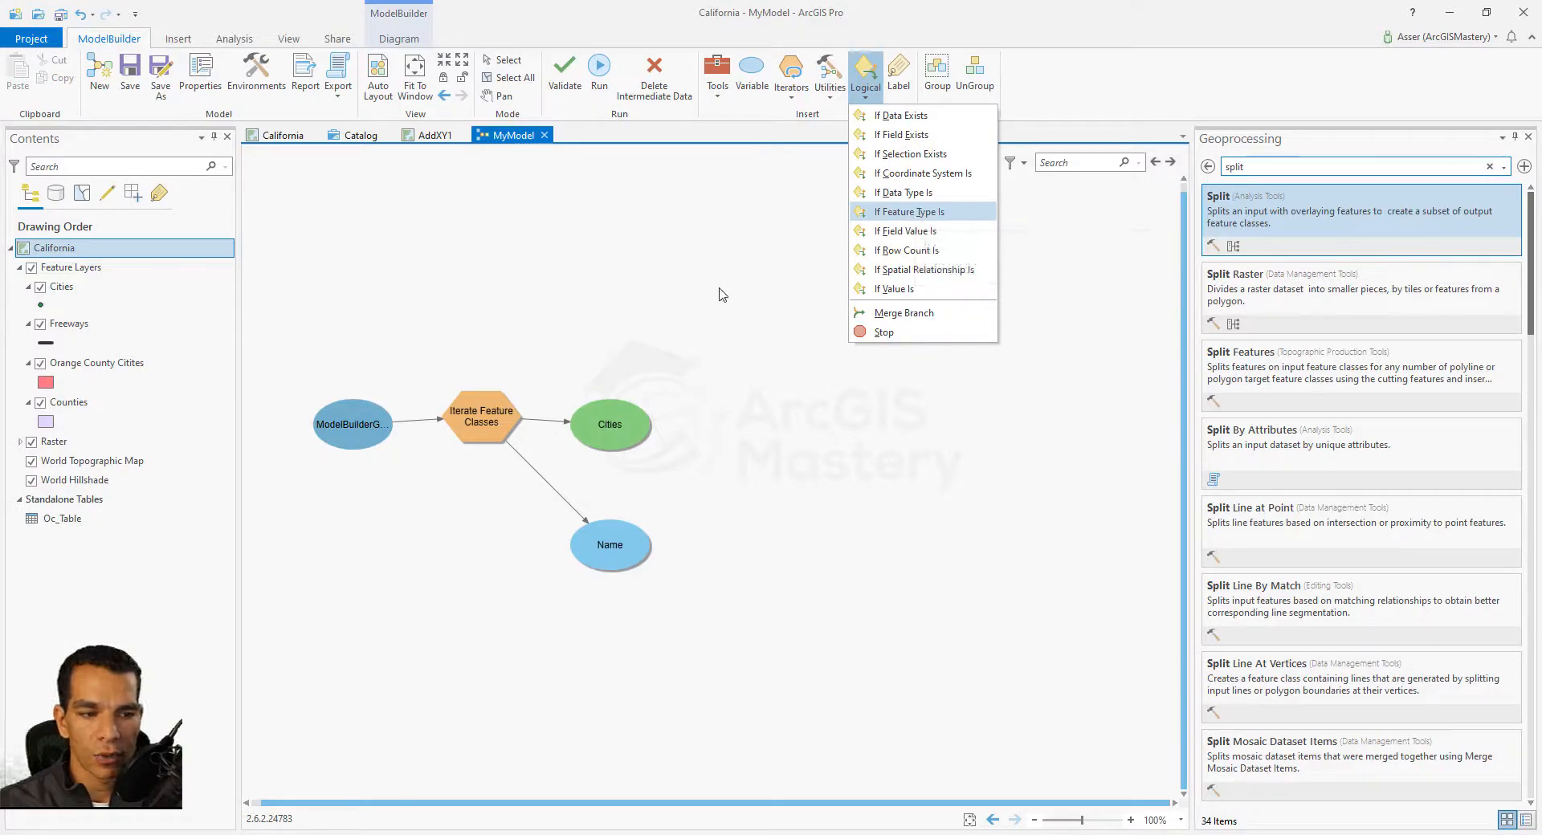
left_click(937, 214)
left_click_drag(808, 547, 666, 249)
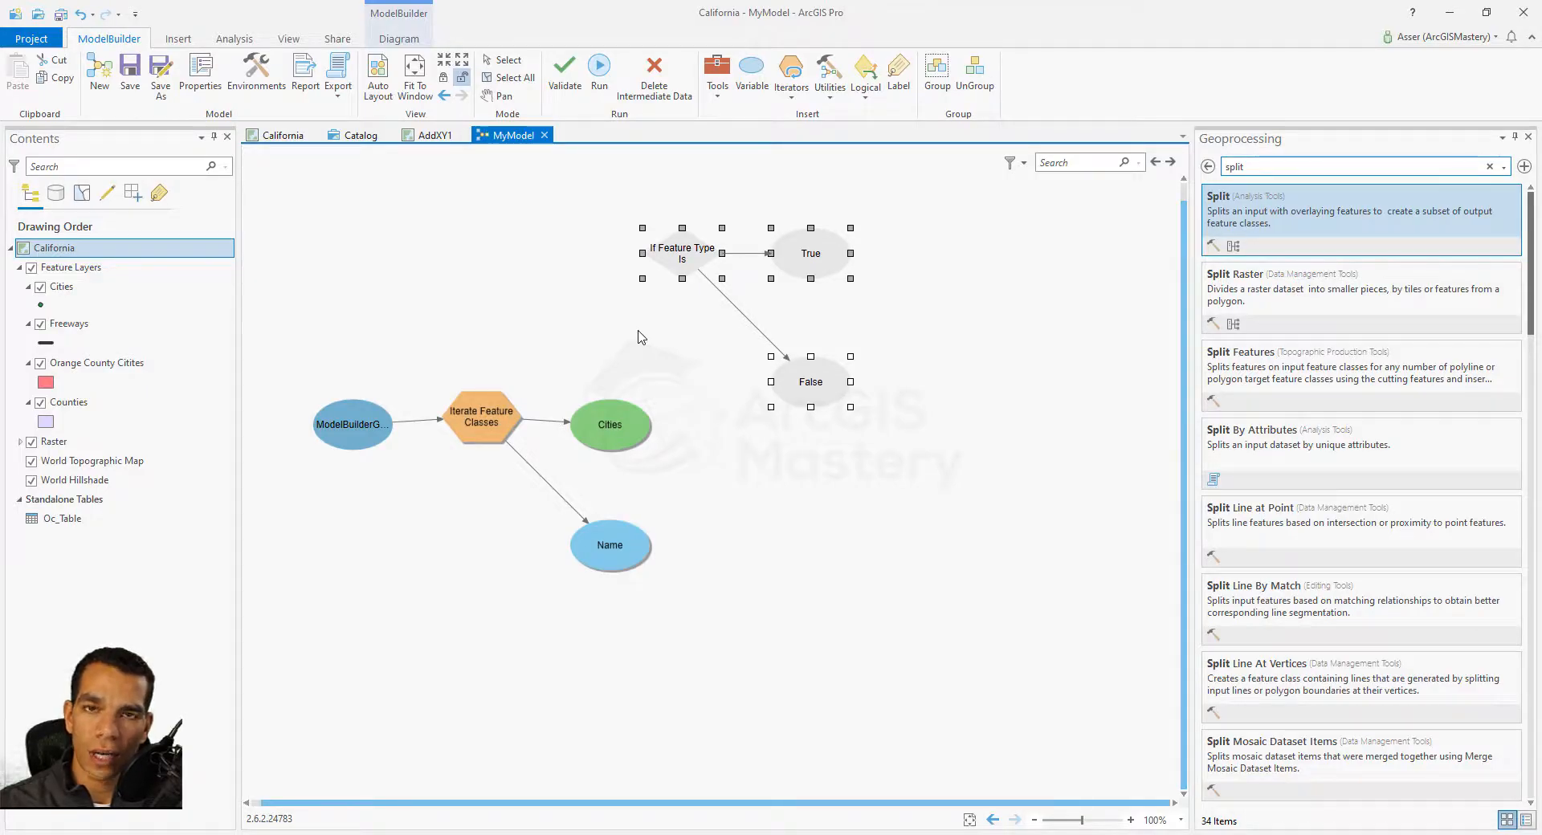
- Connect the Cities output to If Feature Type Is as input features and set the feature type to Line
left_click_drag(612, 426, 684, 269)
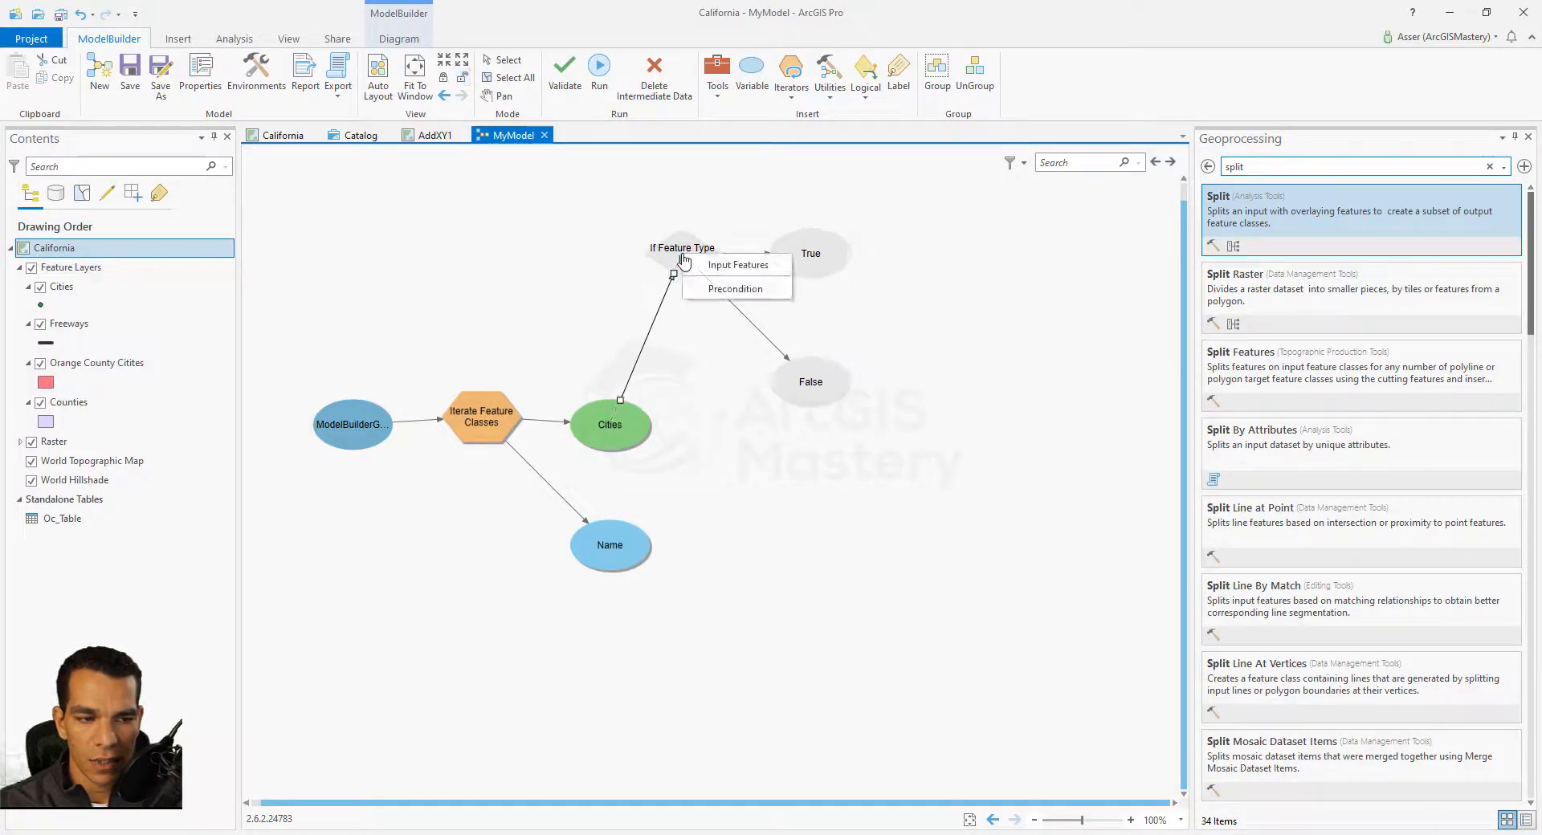
left_click(747, 266)
double_click(684, 261)
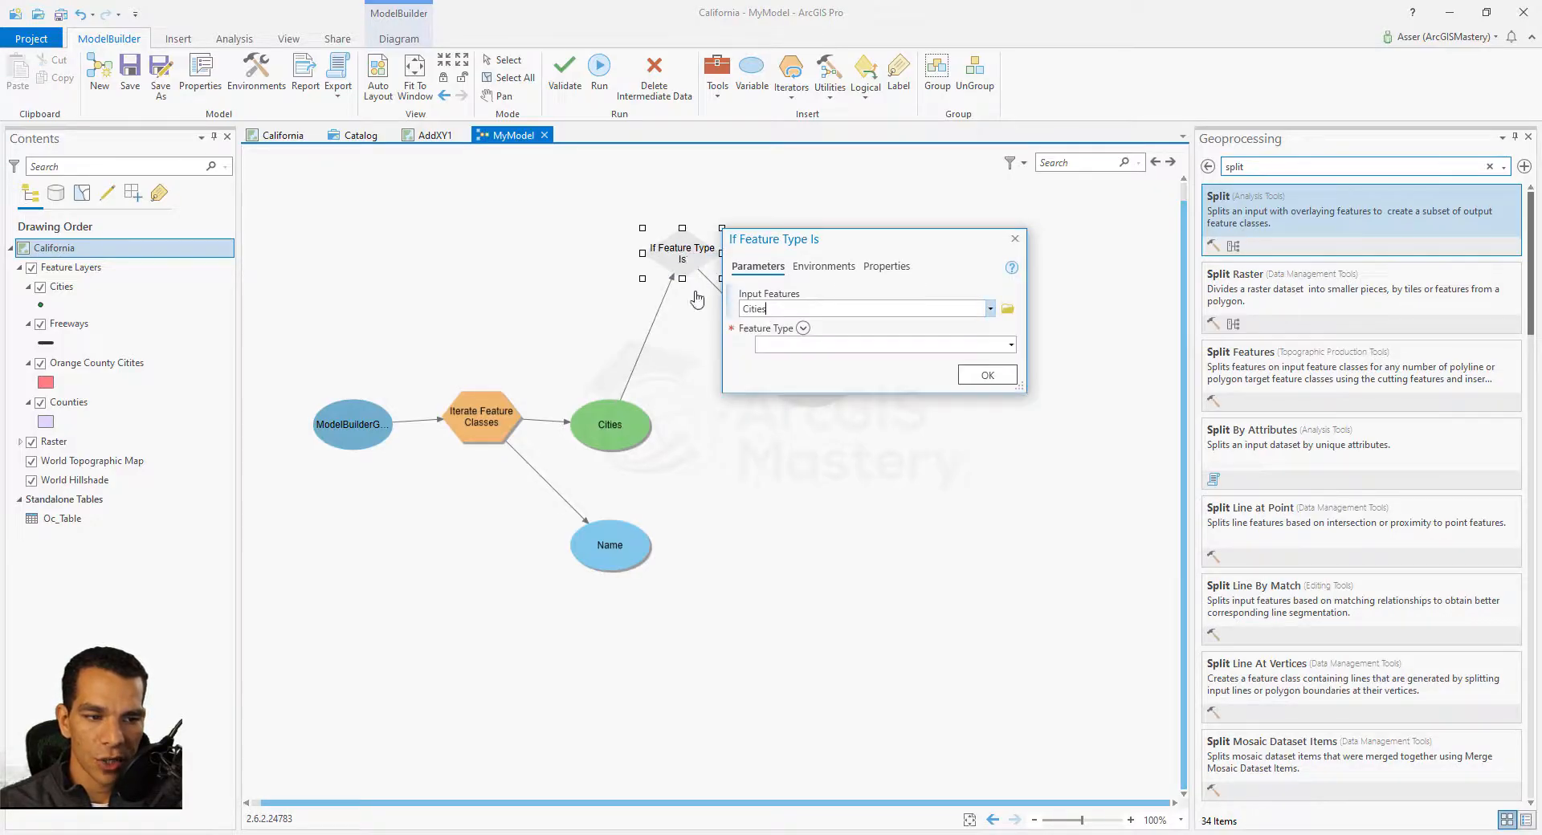
left_click(1010, 346)
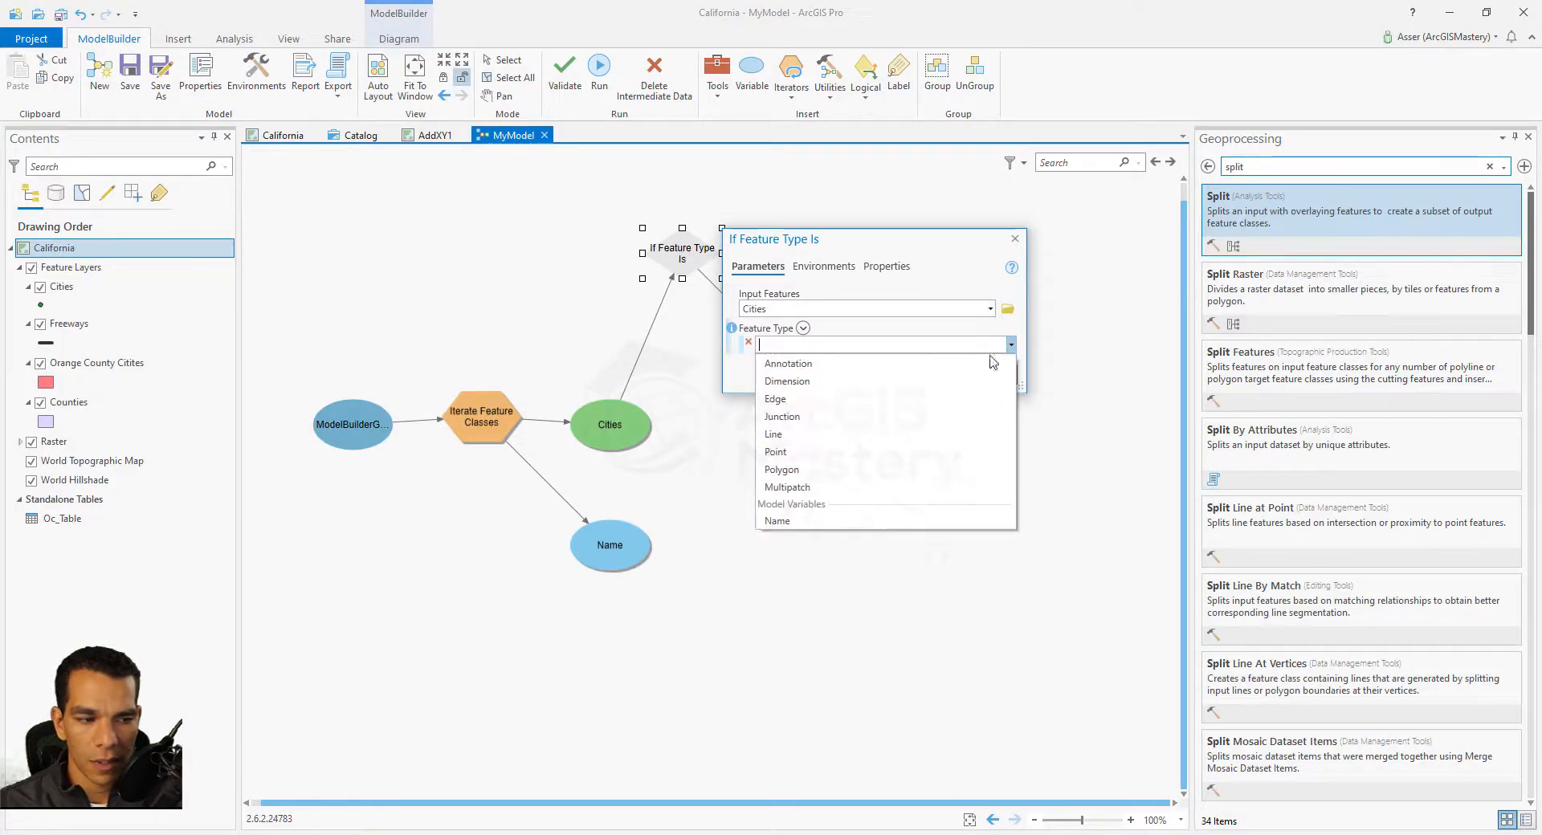
left_click(797, 448)
left_click(986, 406)
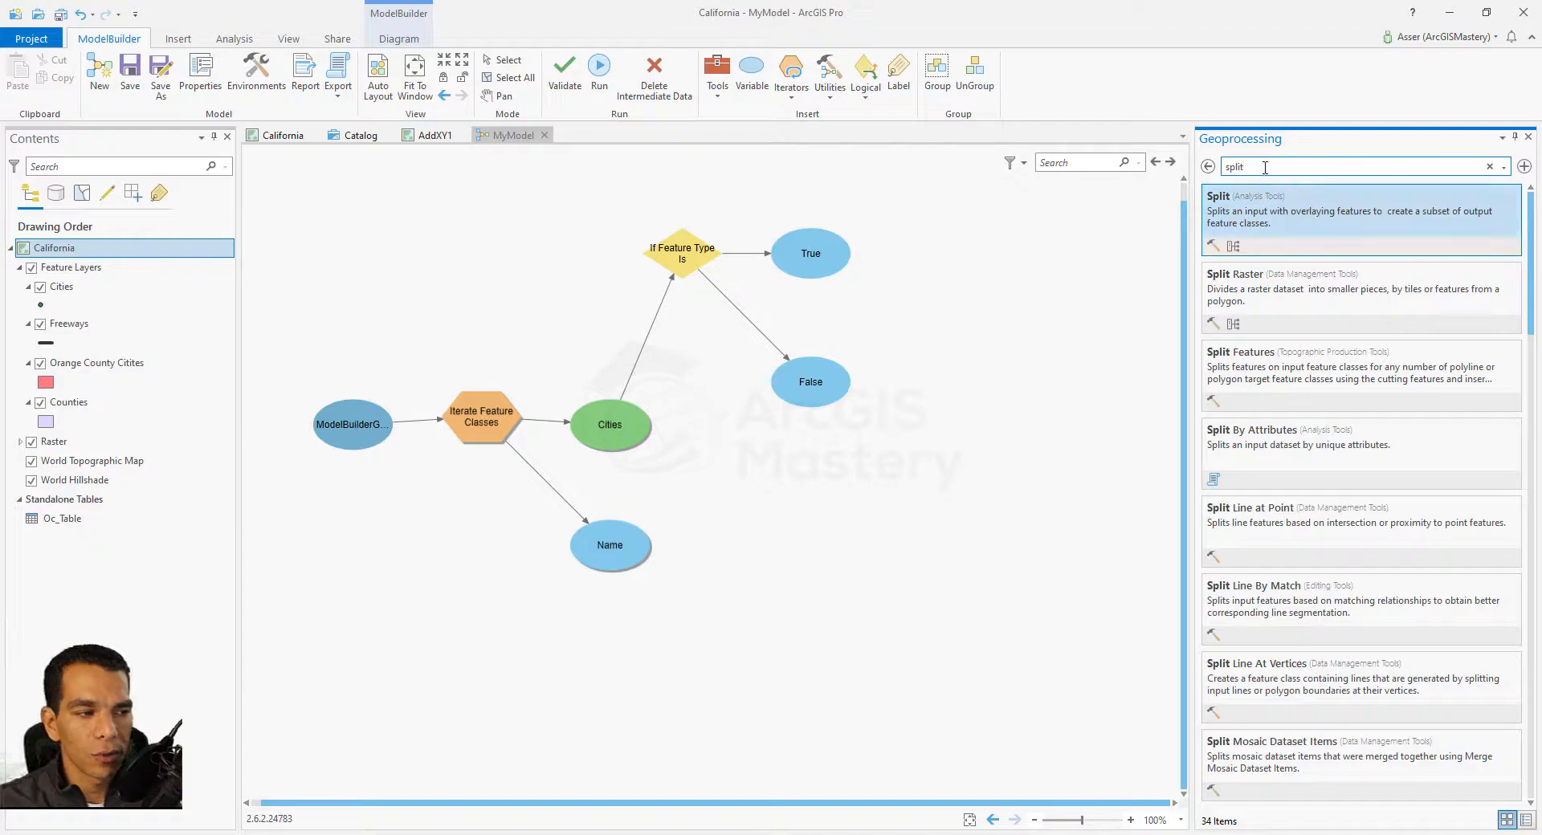
- Add the Split analysis tool beside the True output, then connect True as its precondition and Cities as its input features
left_click_drag(1269, 207, 939, 277)
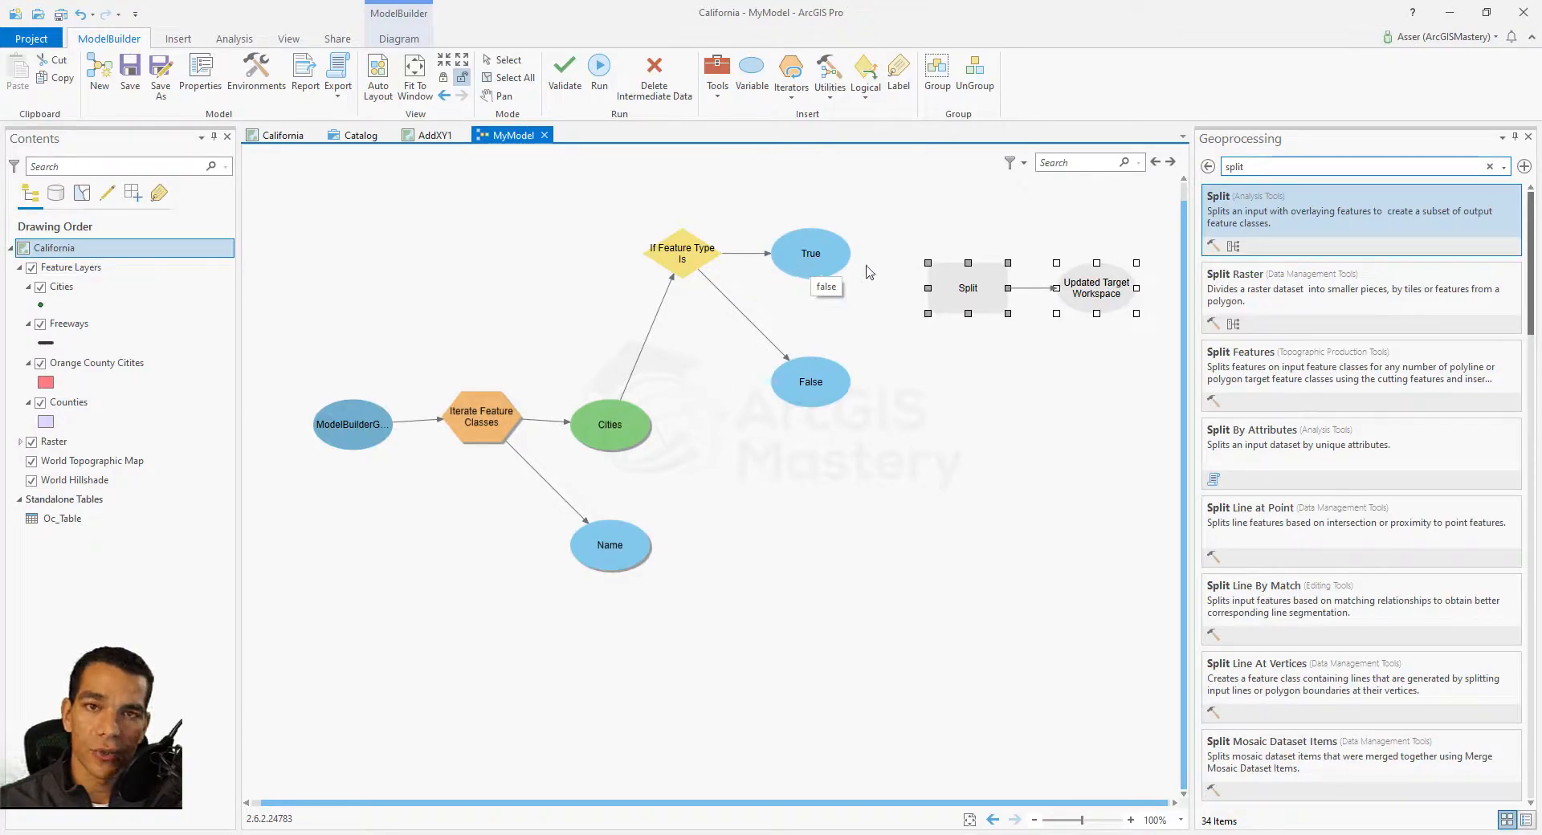
left_click_drag(806, 257, 962, 293)
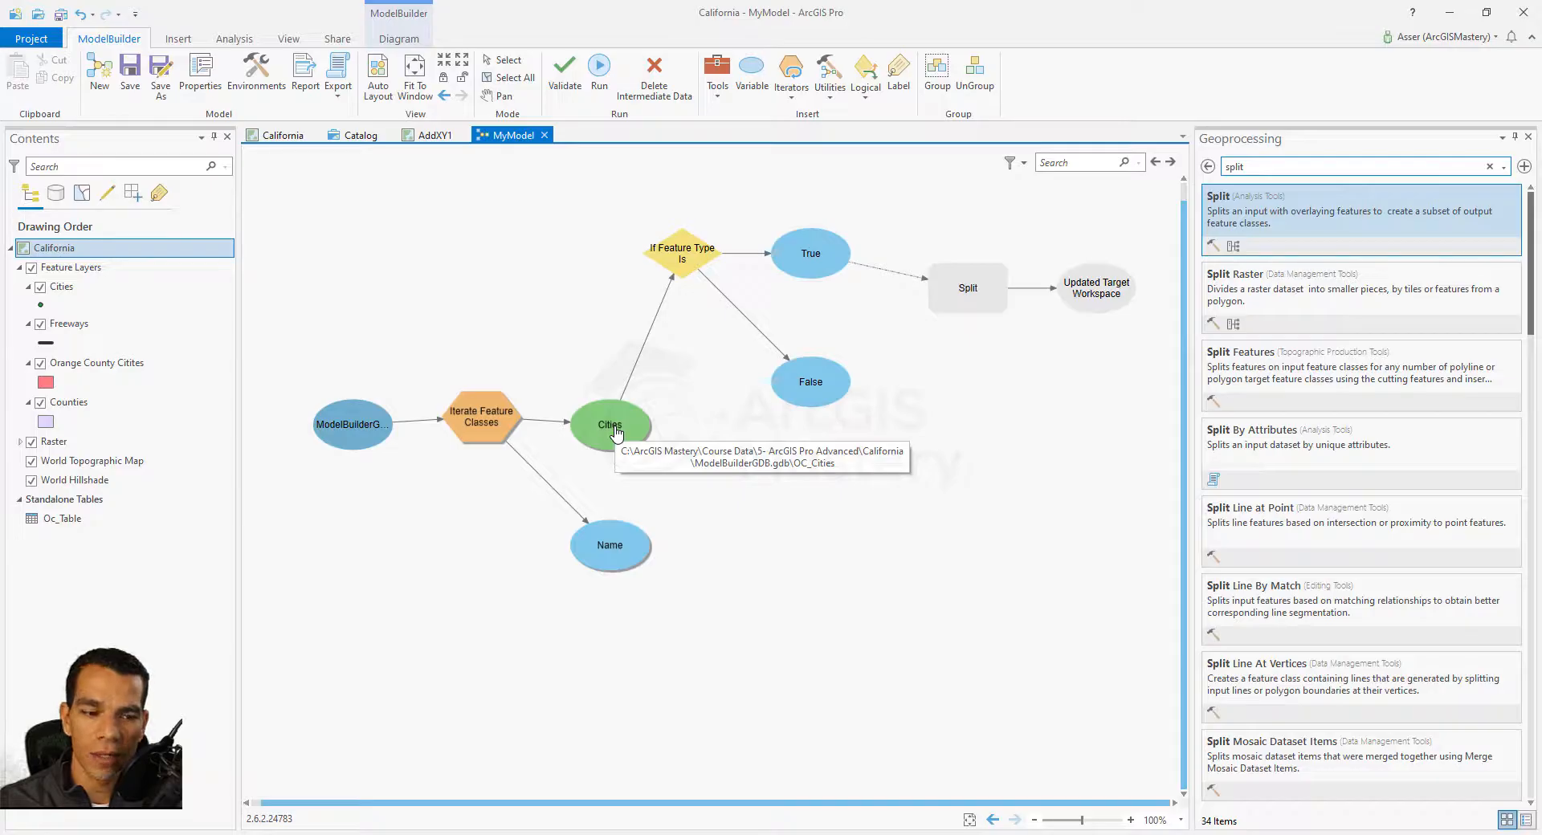
left_click_drag(617, 434, 954, 295)
left_click(992, 306)
- Configure Split with Counties as split features, CountyName as split field and ModelBuilderGDB.gdb as target workspace
double_click(969, 291)
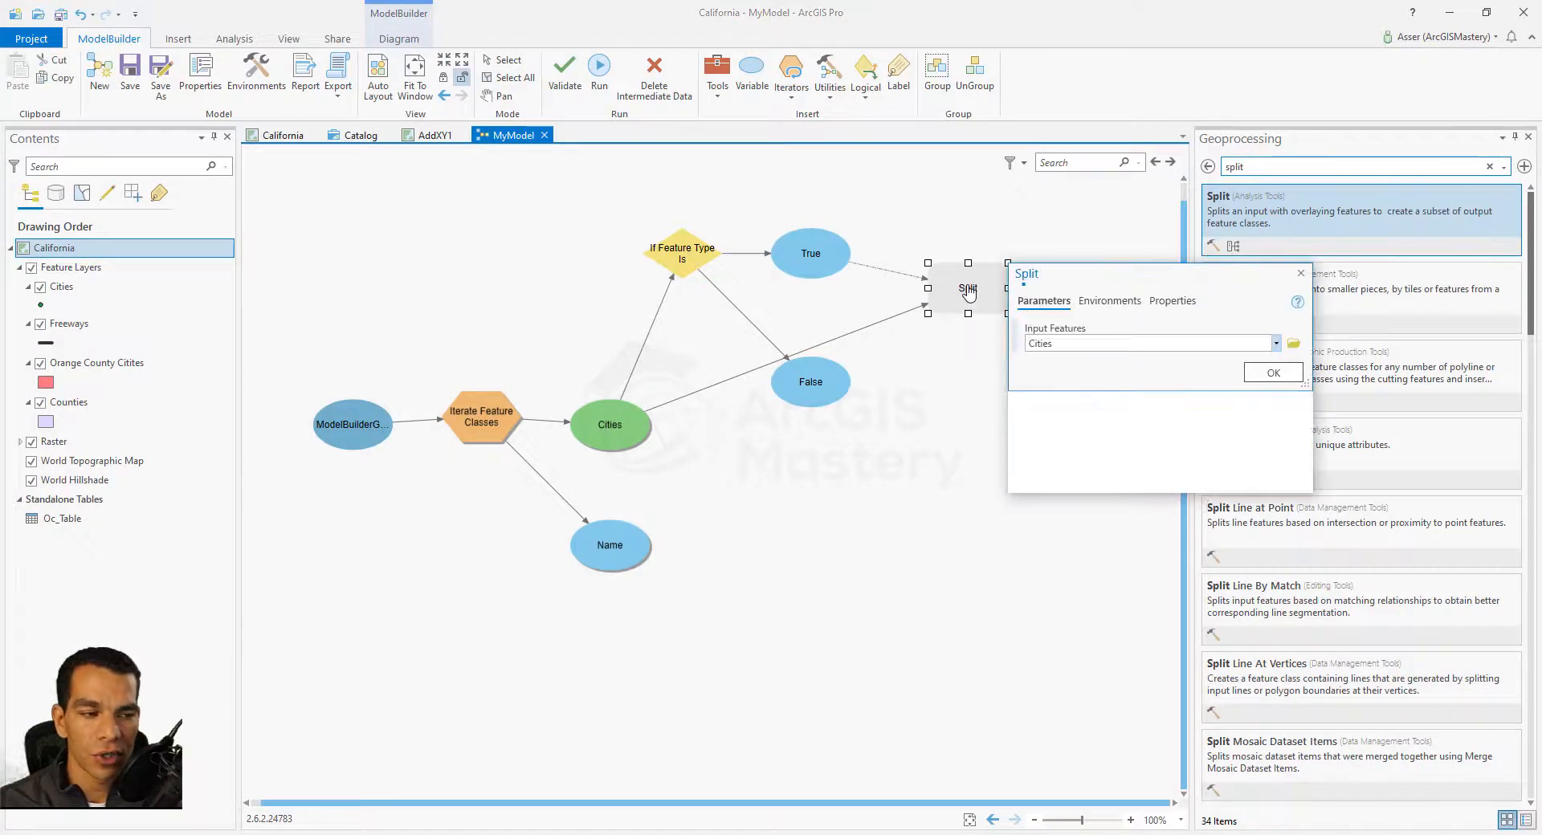
left_click(1277, 377)
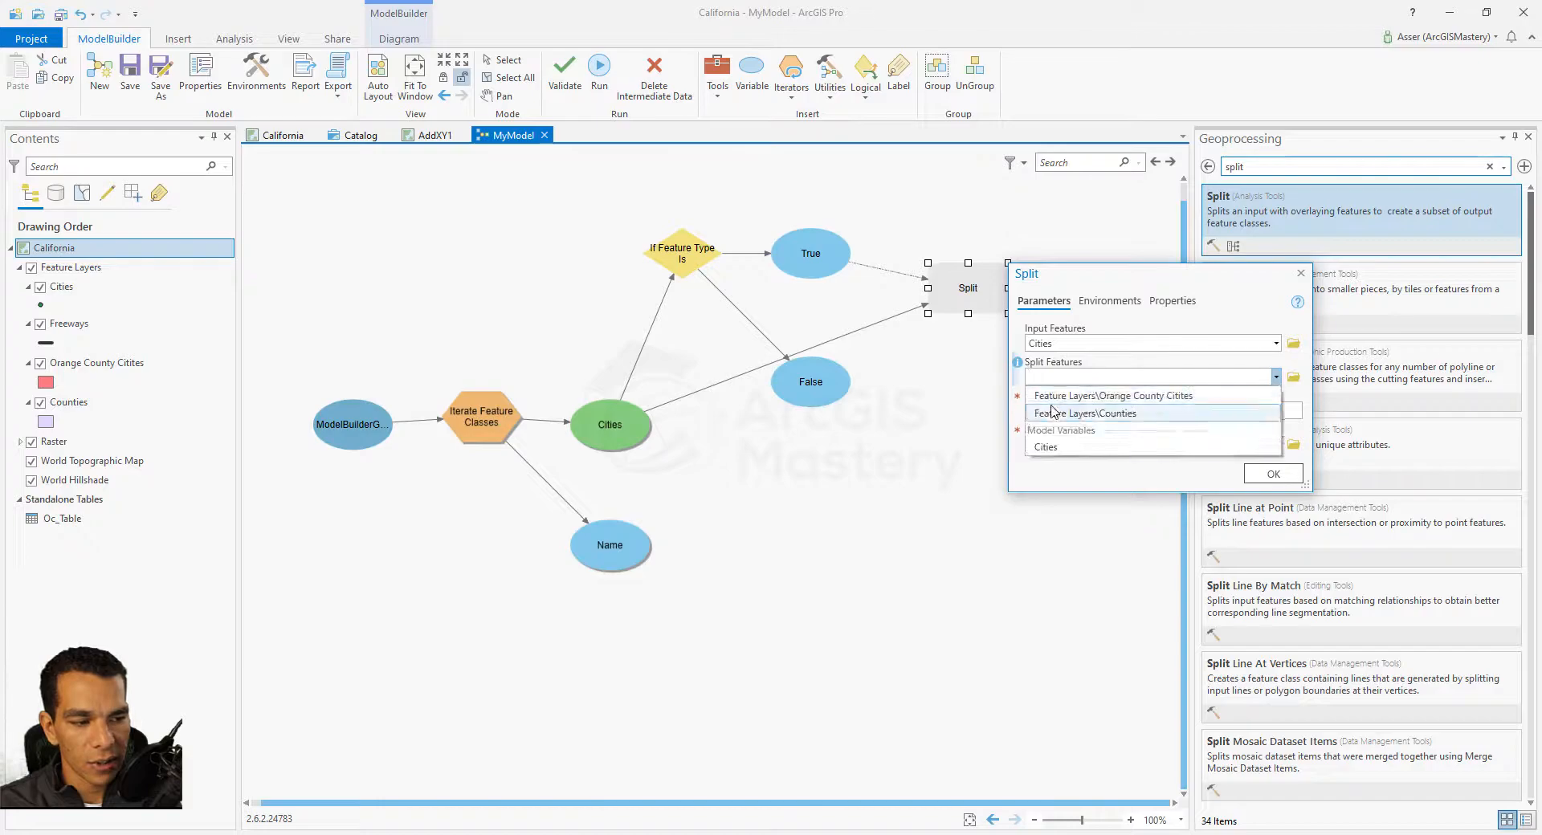
left_click(1054, 412)
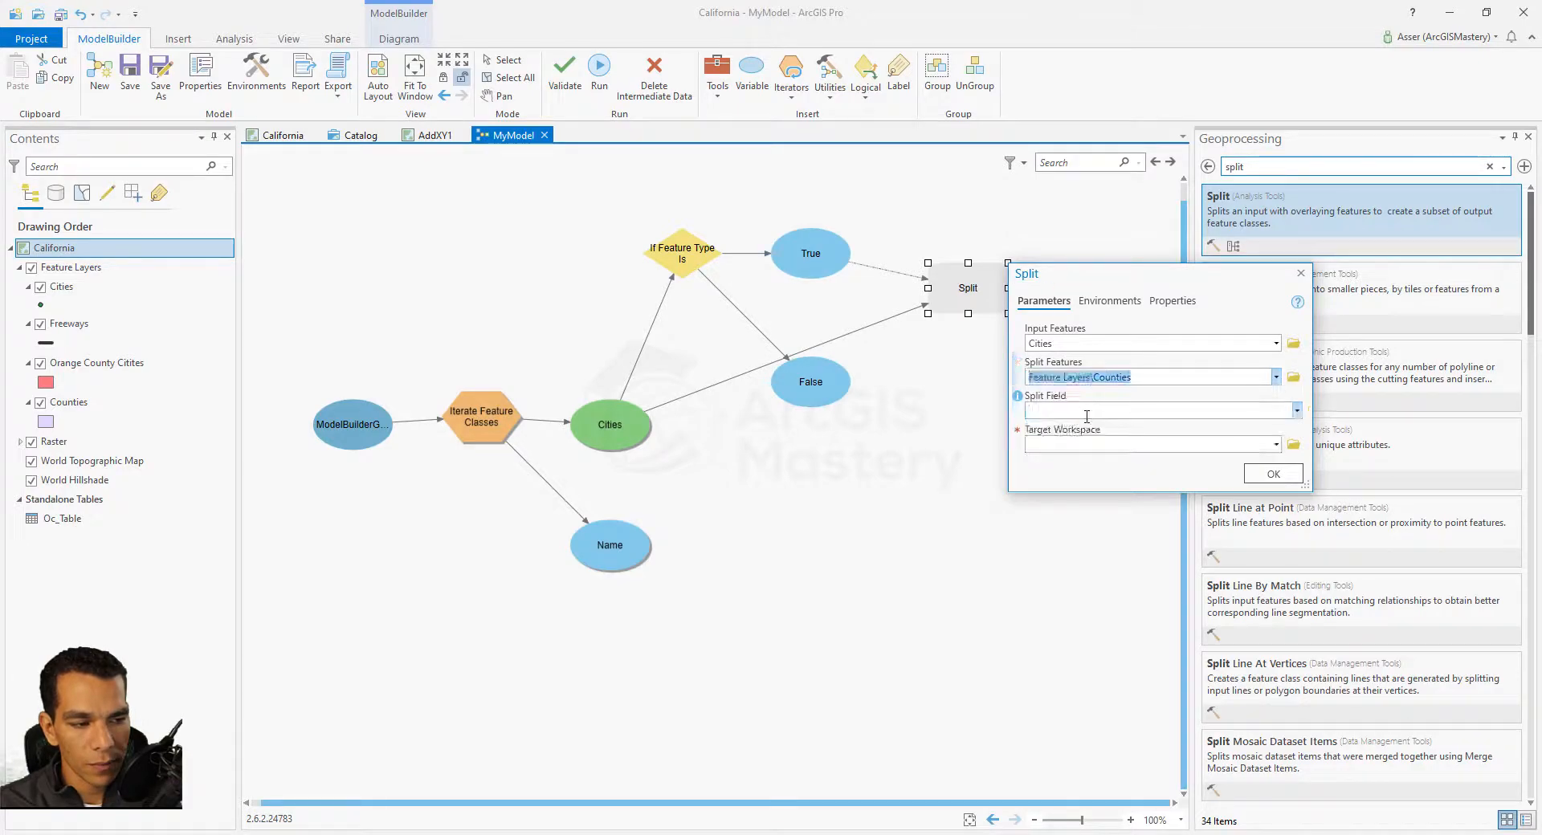
left_click(1297, 411)
left_click(1123, 428)
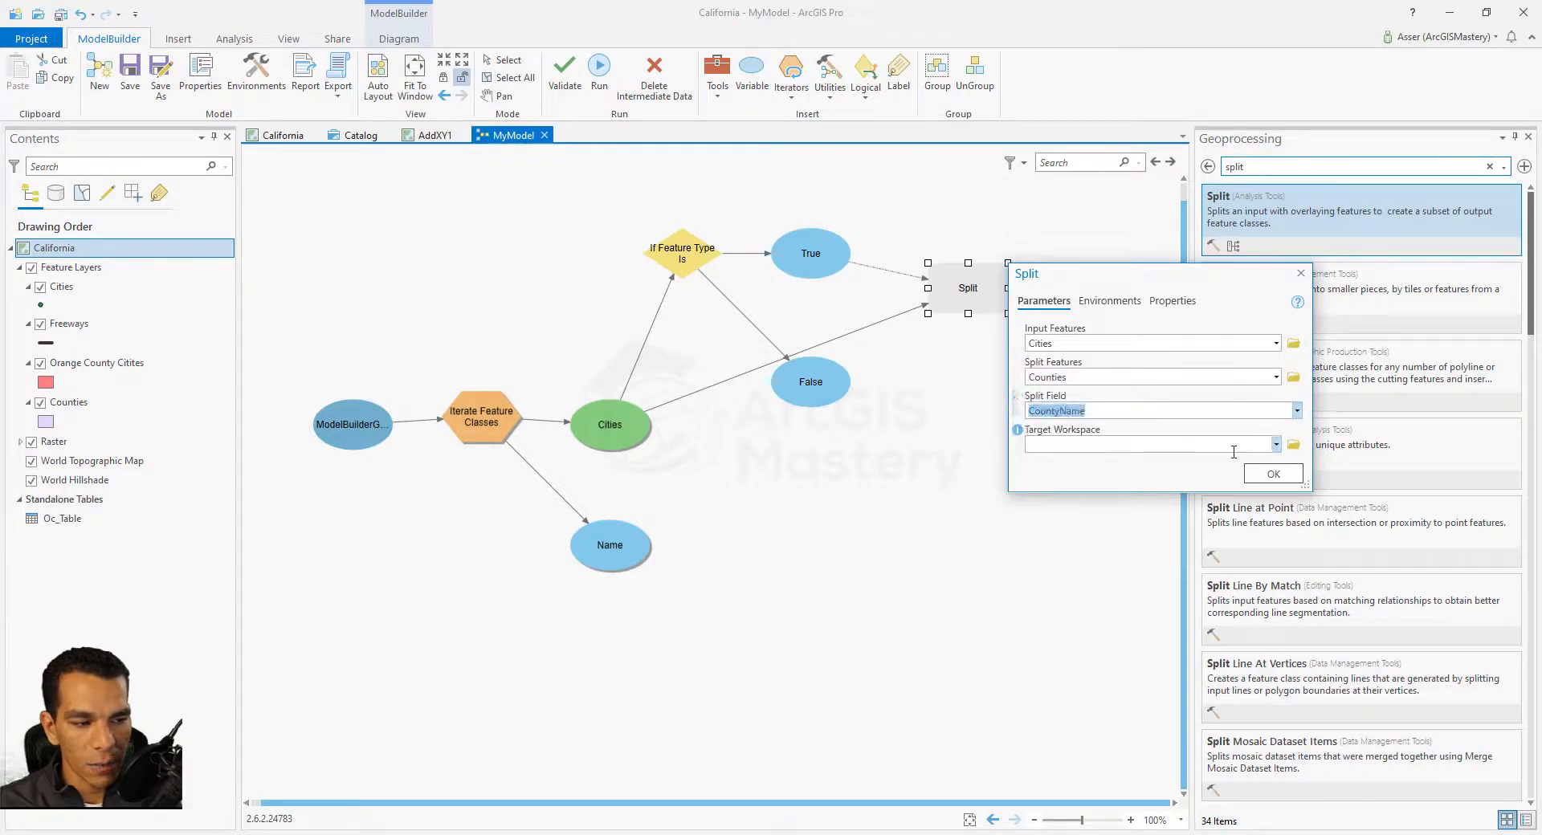
left_click(1294, 444)
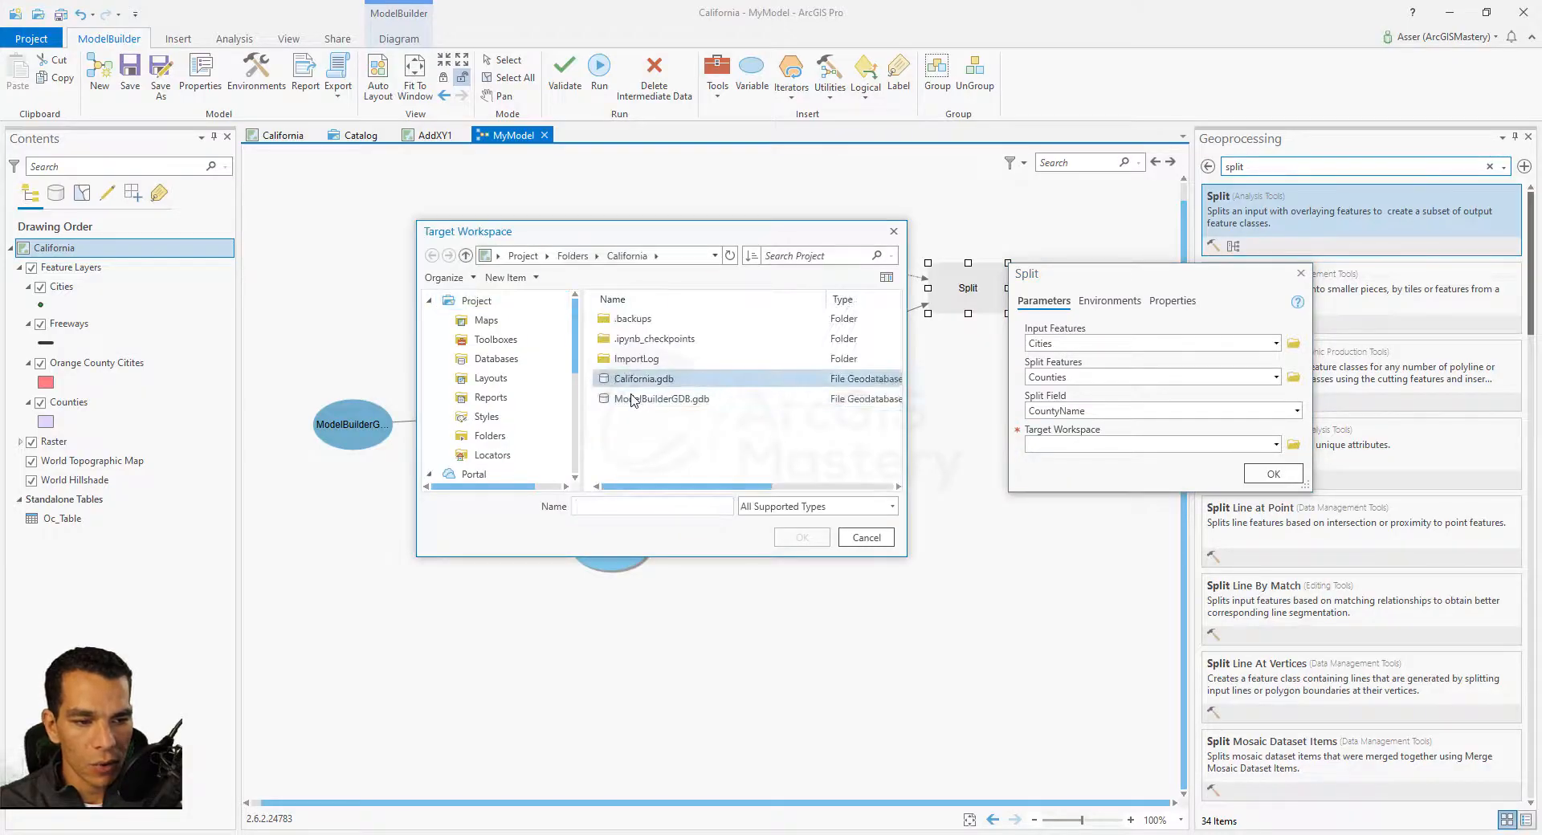
left_click(638, 399)
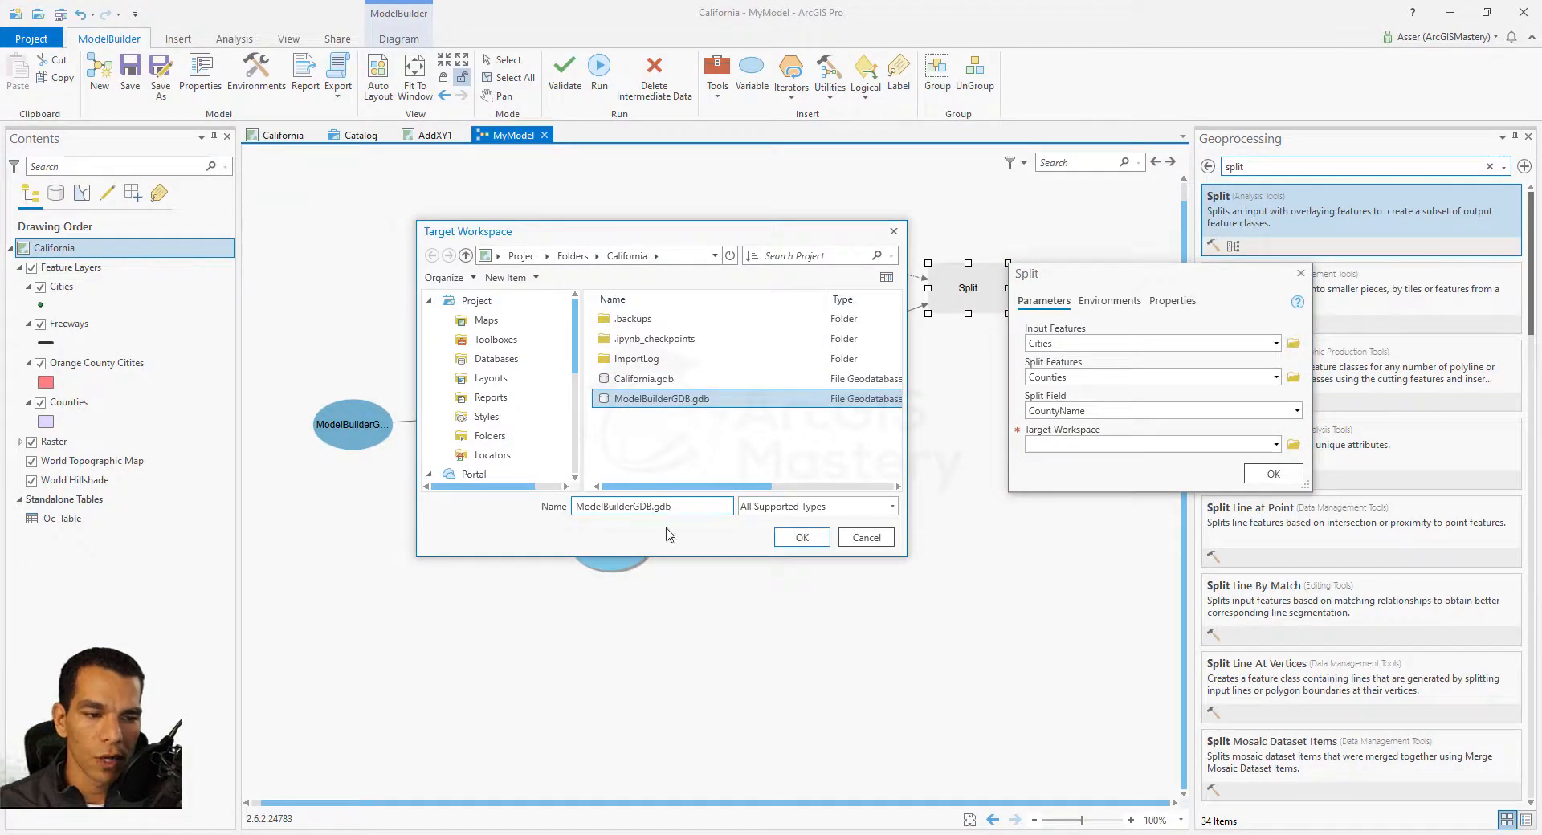
left_click(791, 540)
left_click(1271, 474)
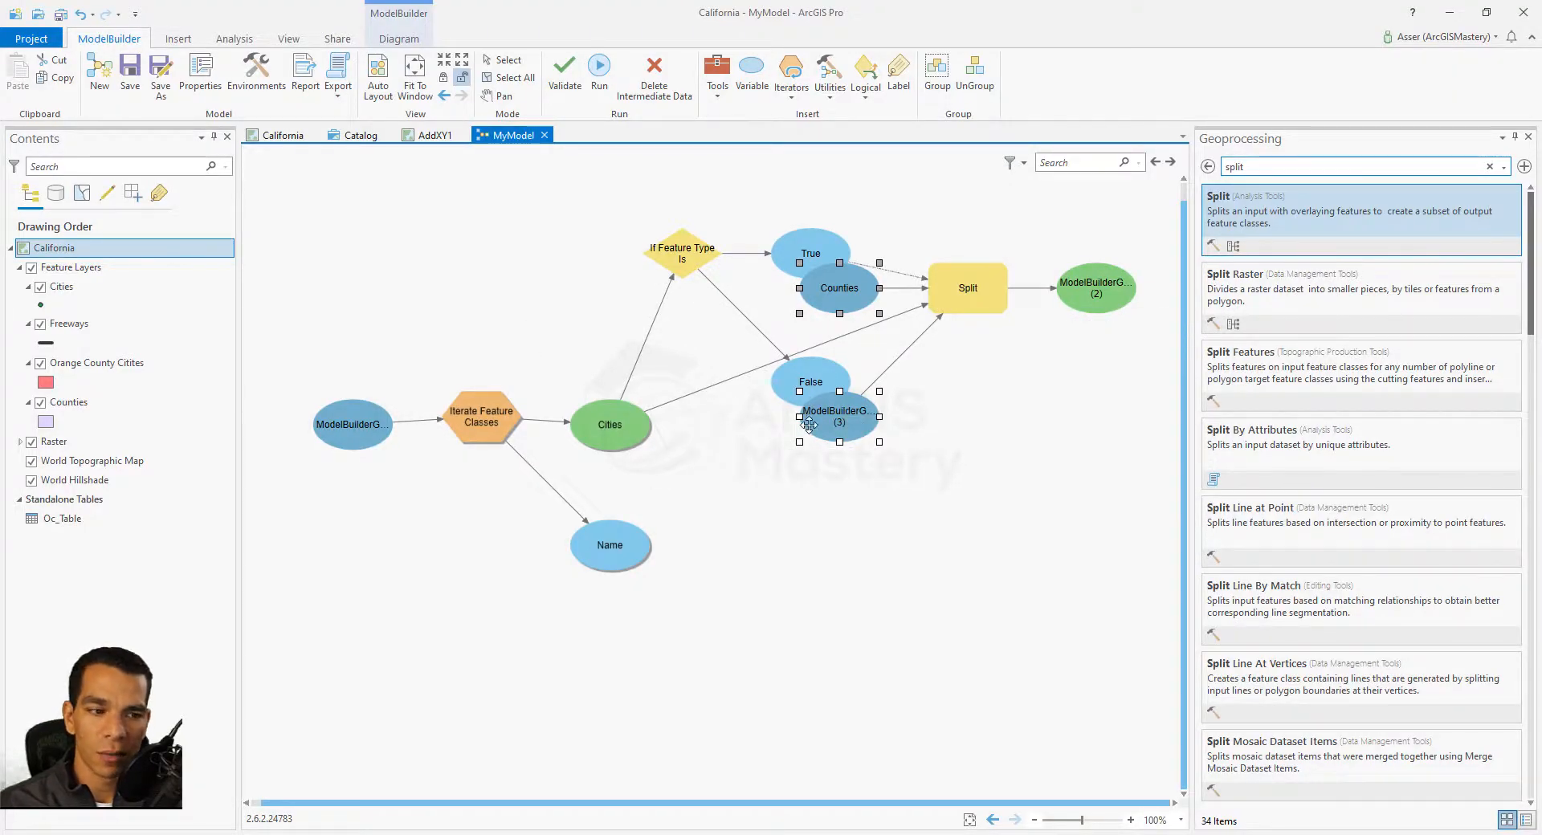
- Automatically arrange the elements of MyModel and review the flow from the iterator through the condition to Split
left_click(380, 83)
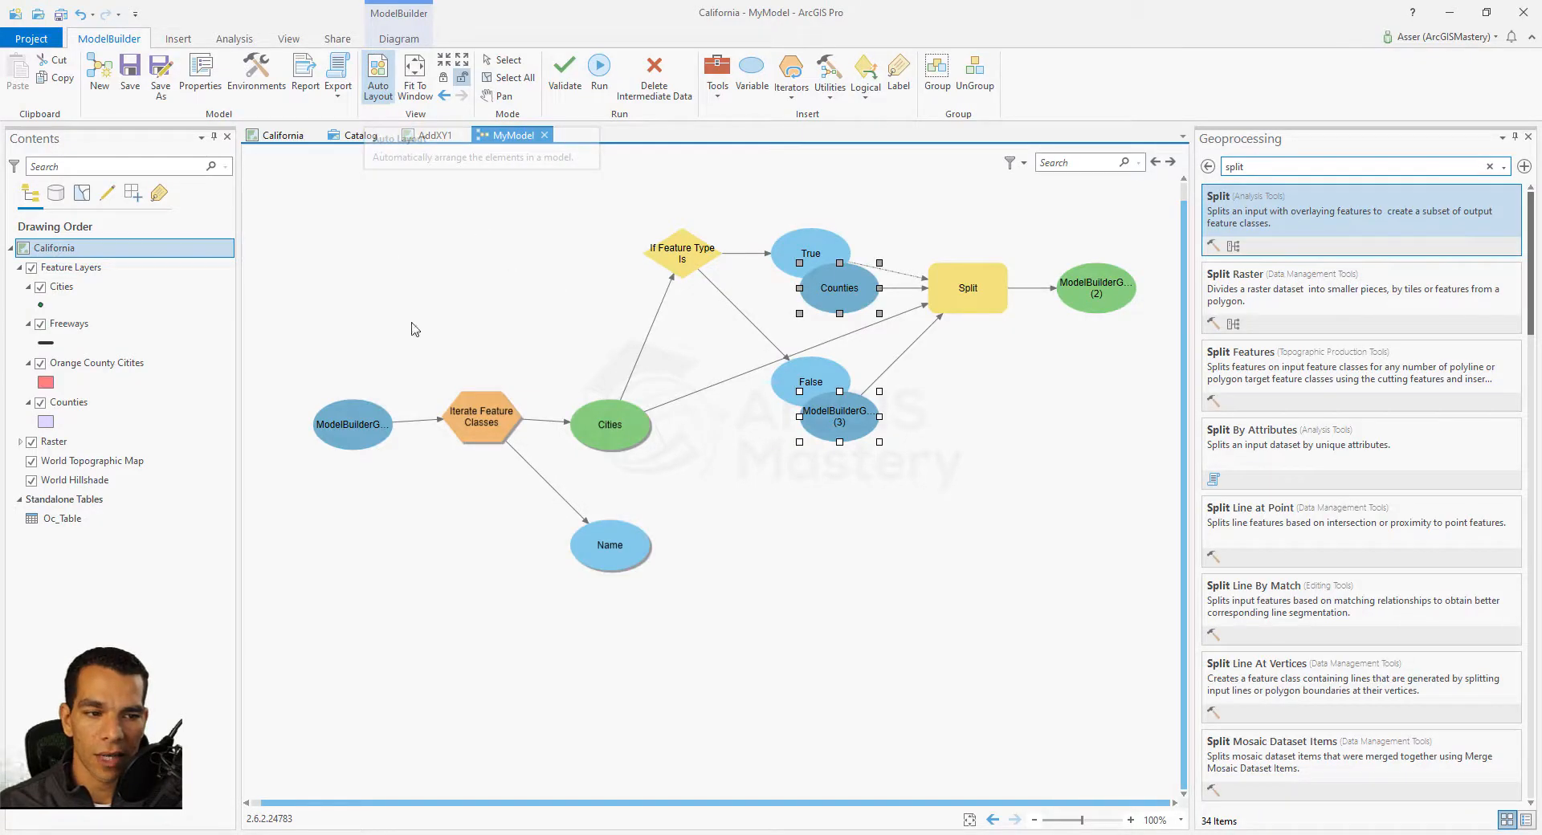
left_click(511, 444)
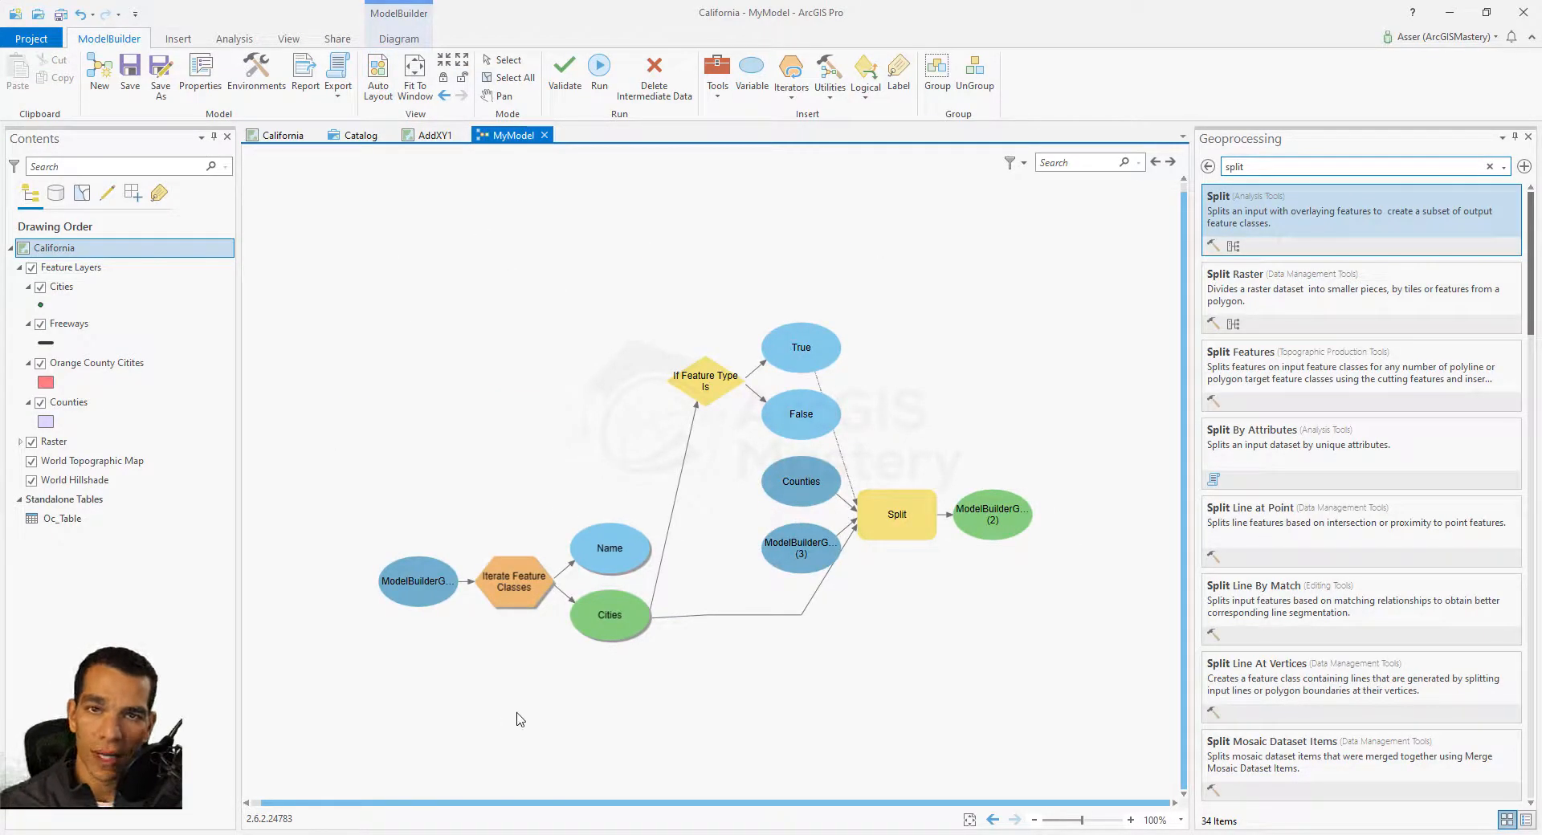
mouse_move(502, 603)
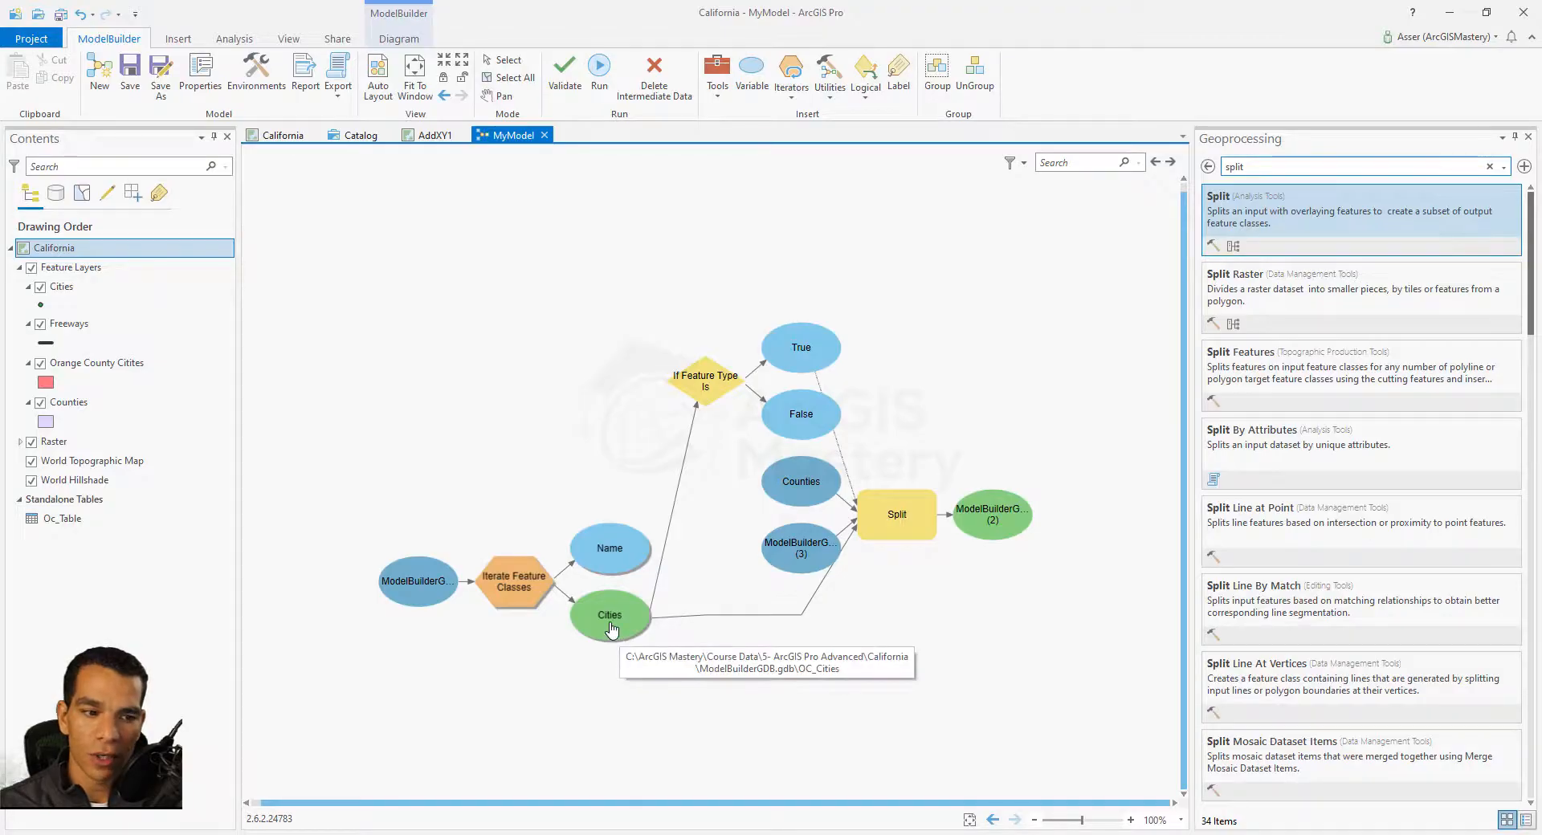
mouse_move(709, 392)
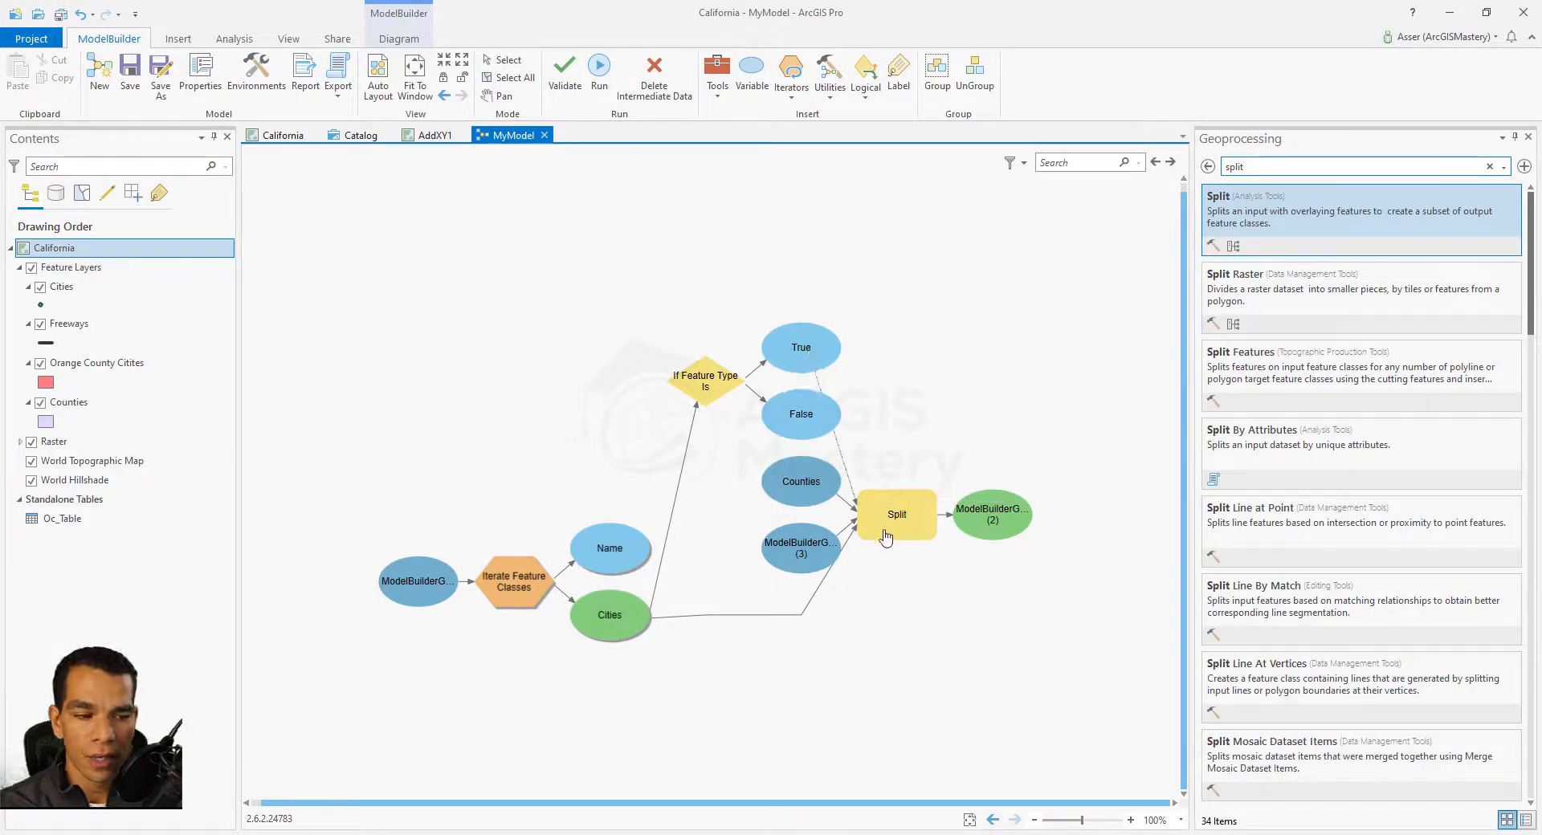
mouse_move(892, 528)
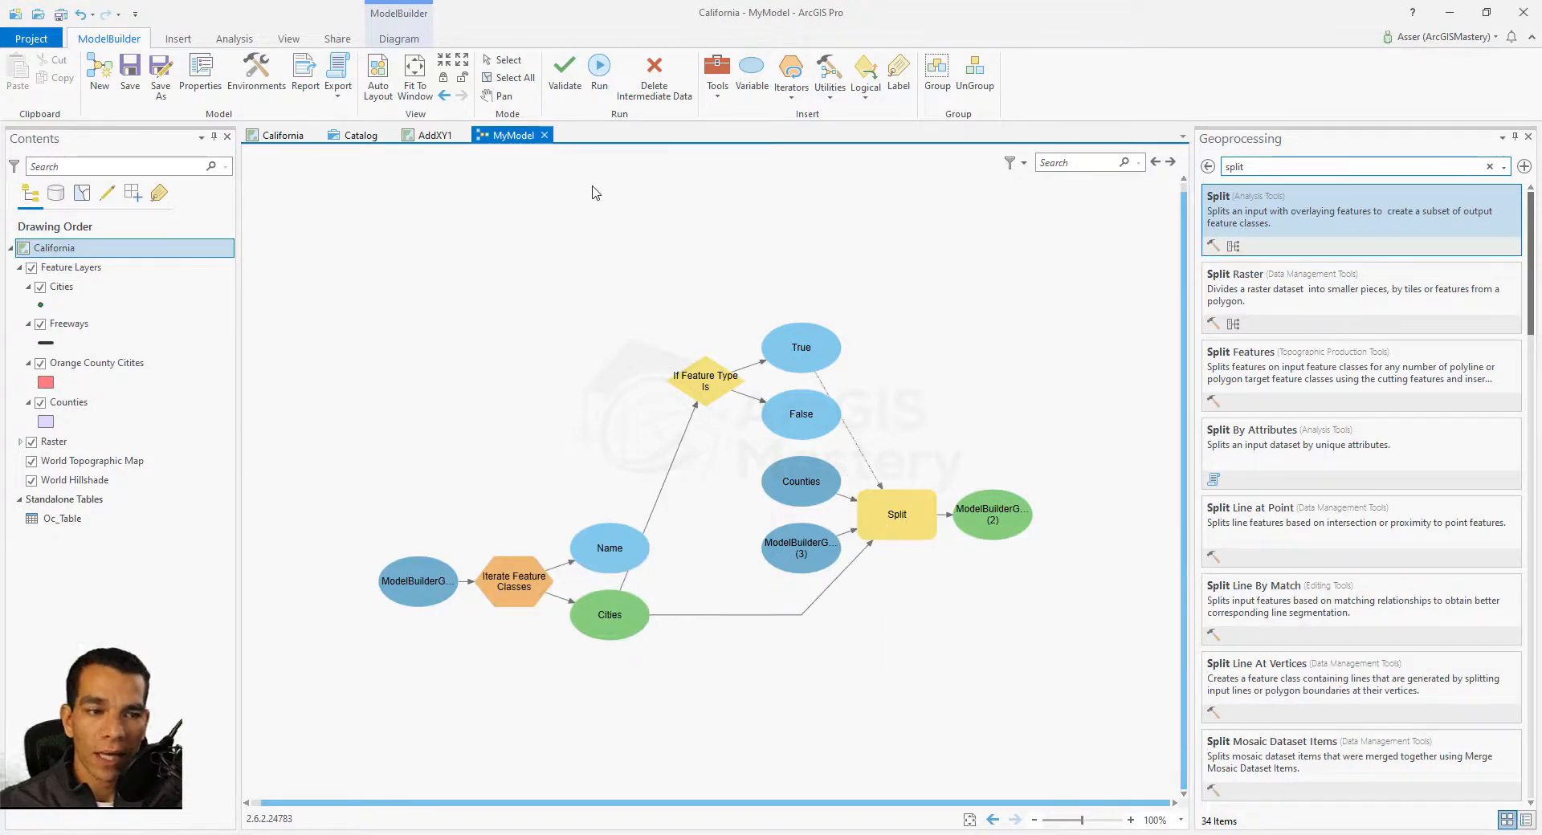
- Run MyModel and review the run messages for the Freeways iteration
left_click(599, 68)
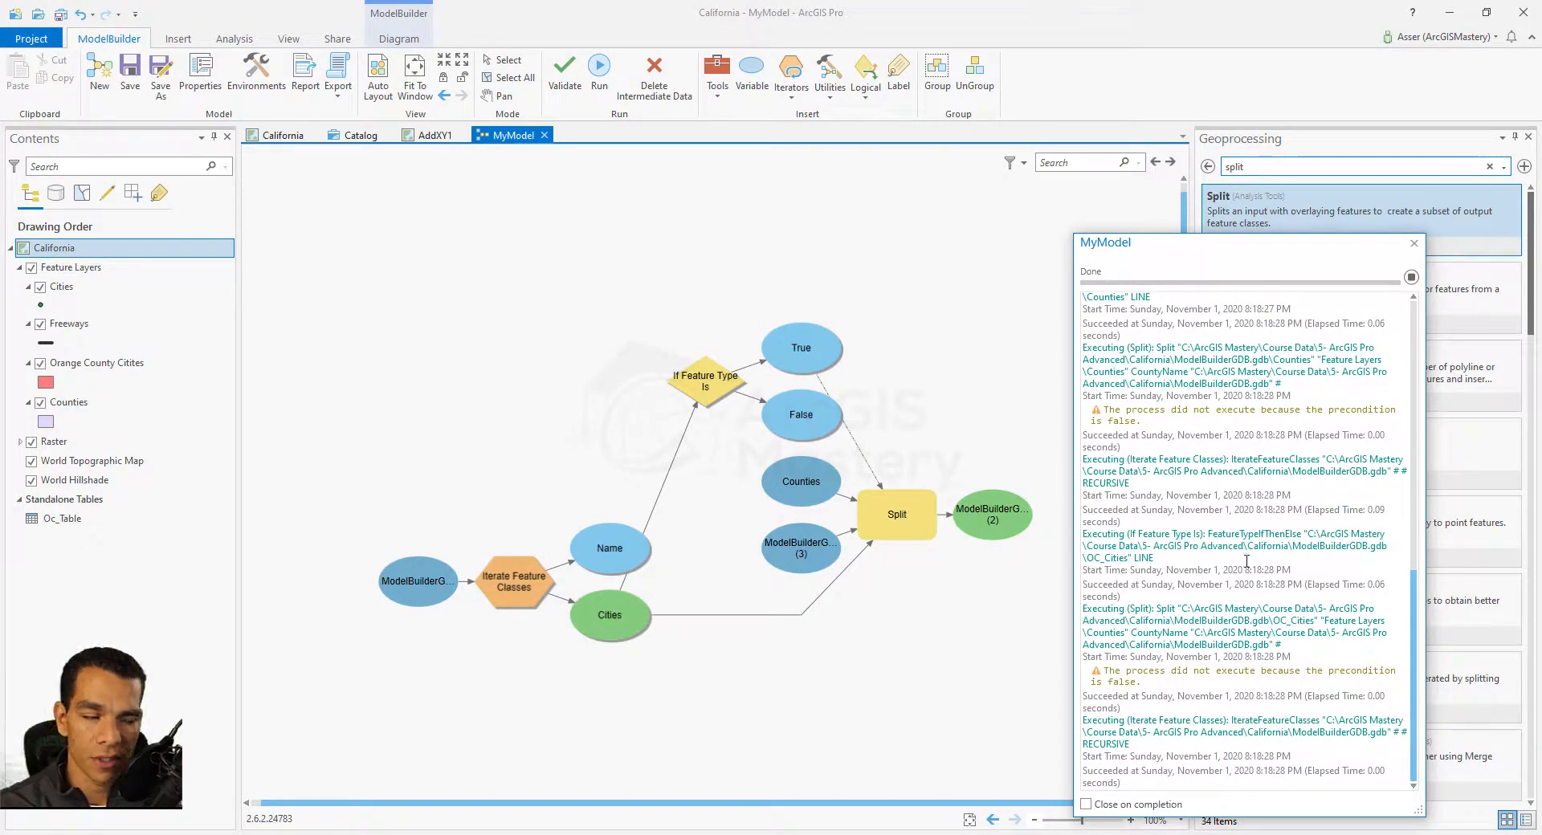
scroll(1262, 601, "up", 8)
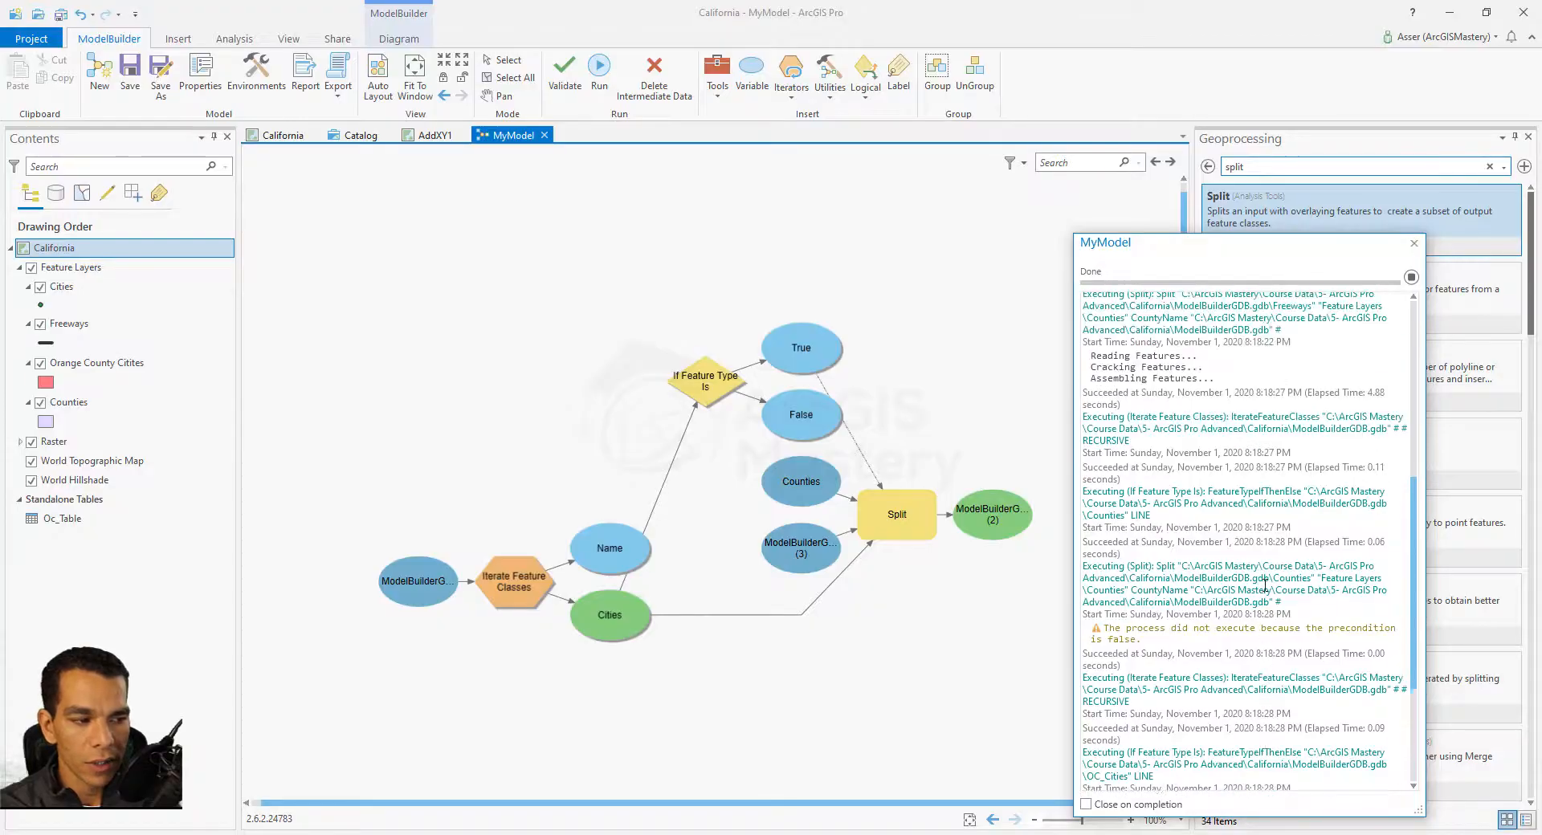
scroll(1265, 569, "up", 2)
scroll(1265, 575, "up", 2)
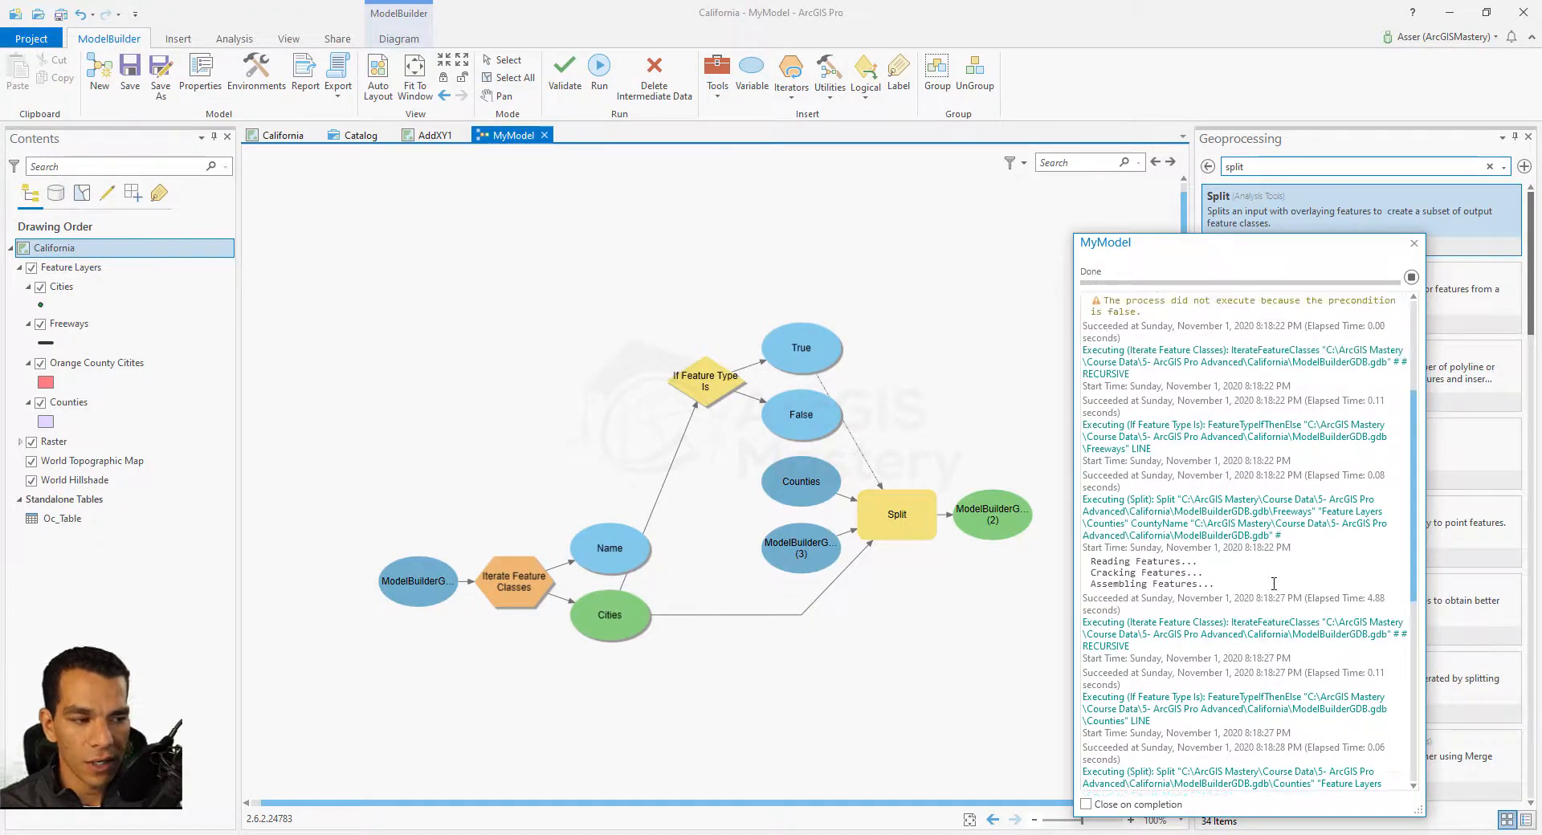
left_click_drag(1083, 351, 1215, 585)
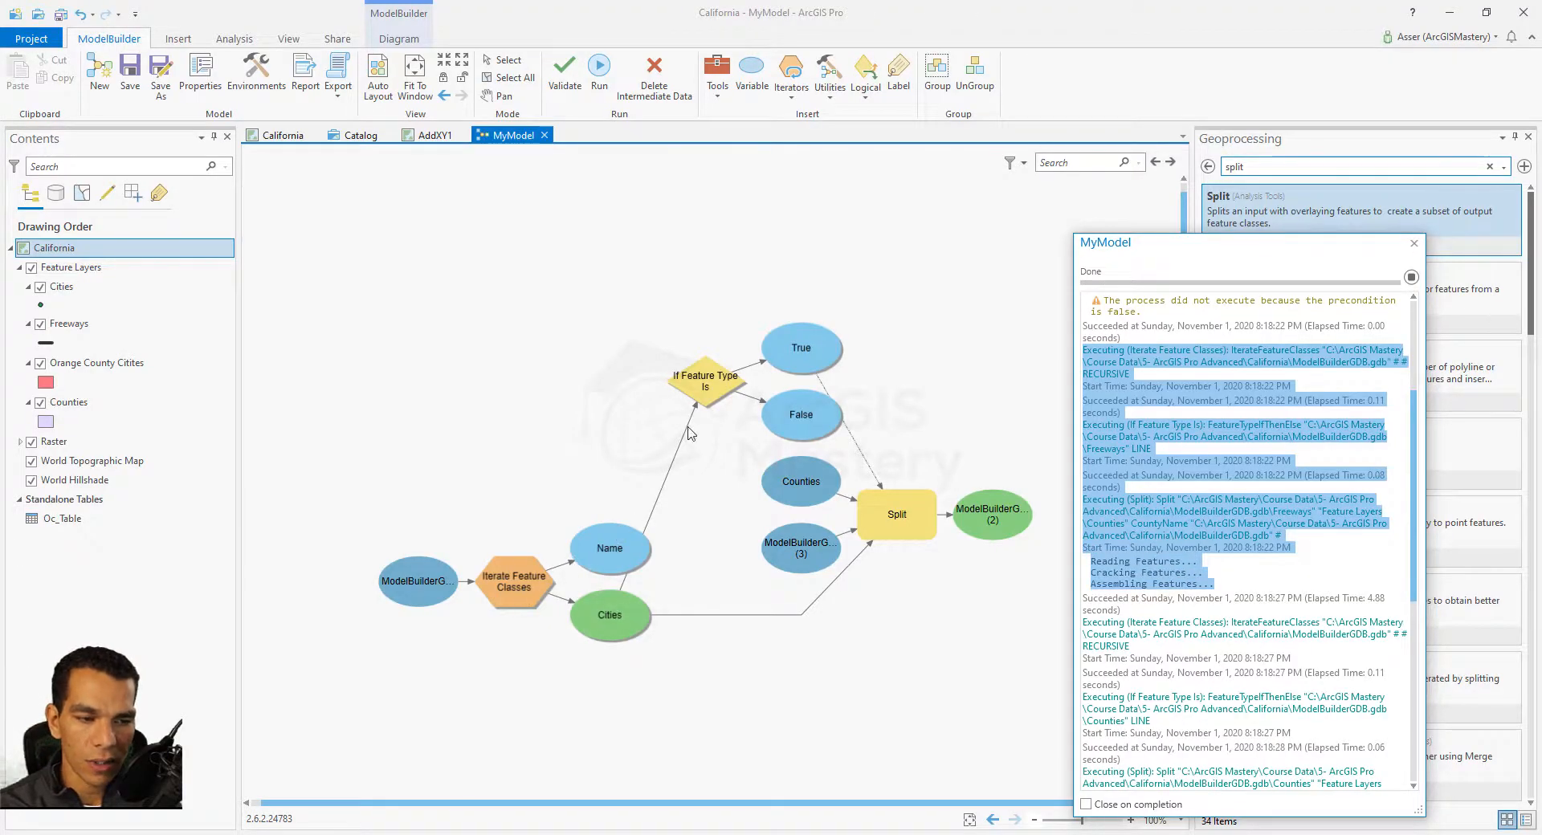
left_click(892, 538)
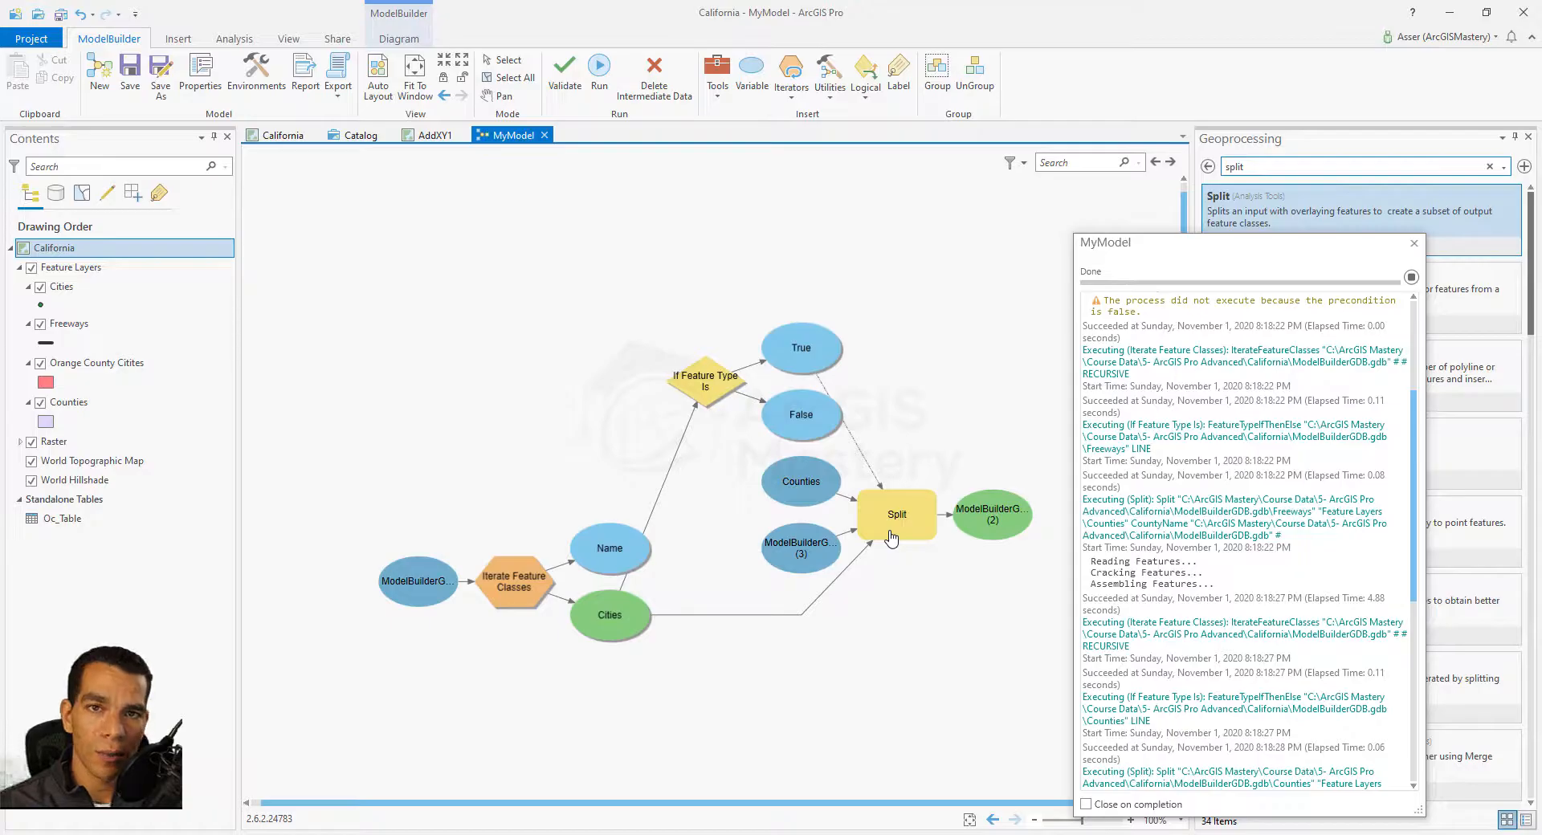
- Refresh the contents of ModelBuilderGDB.gdb in the catalog view to check the split feature classes
left_click(354, 136)
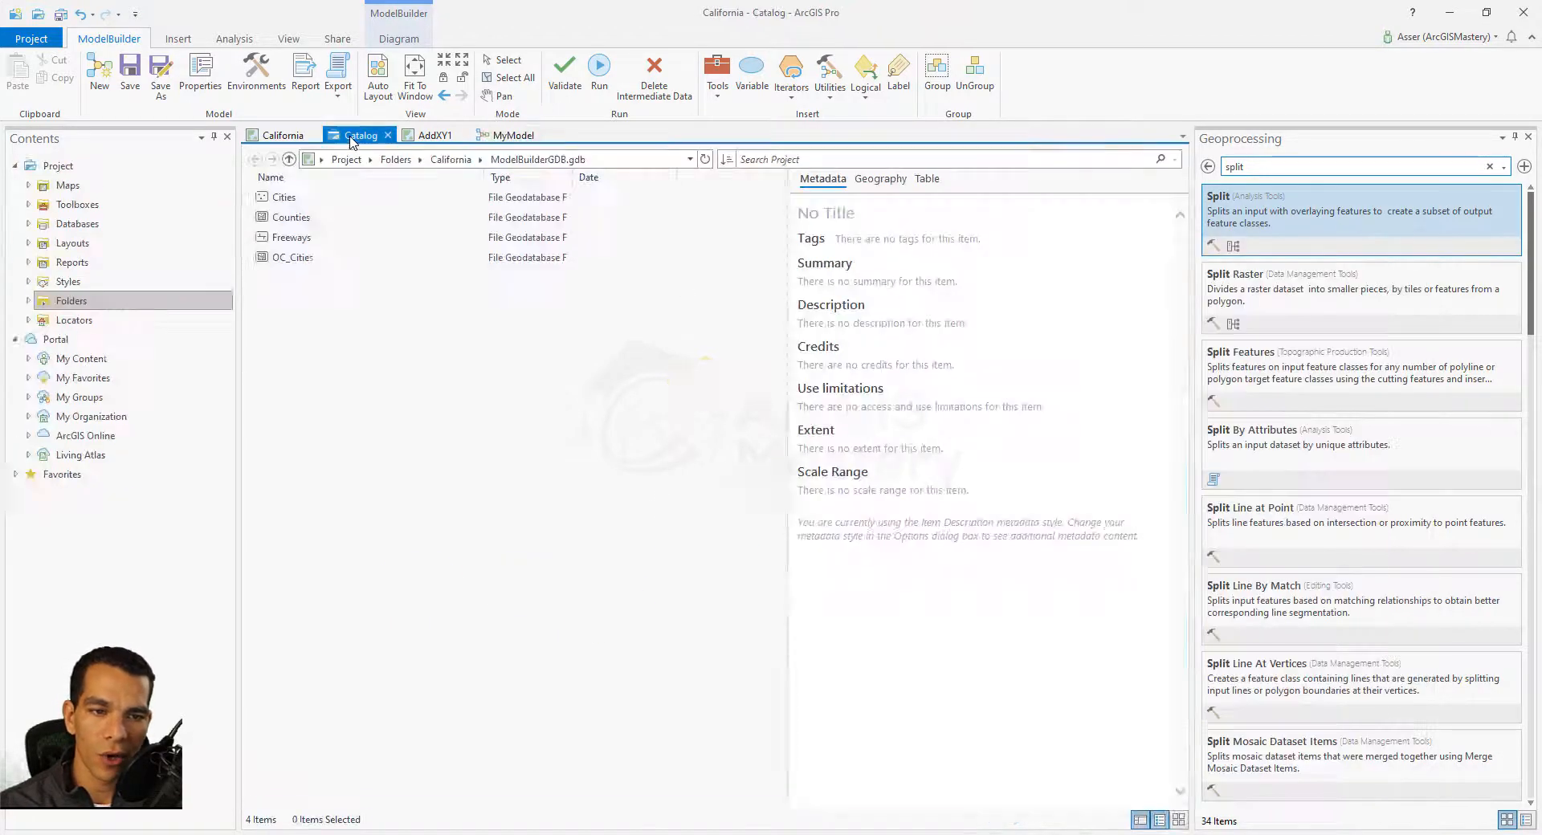
right_click(337, 321)
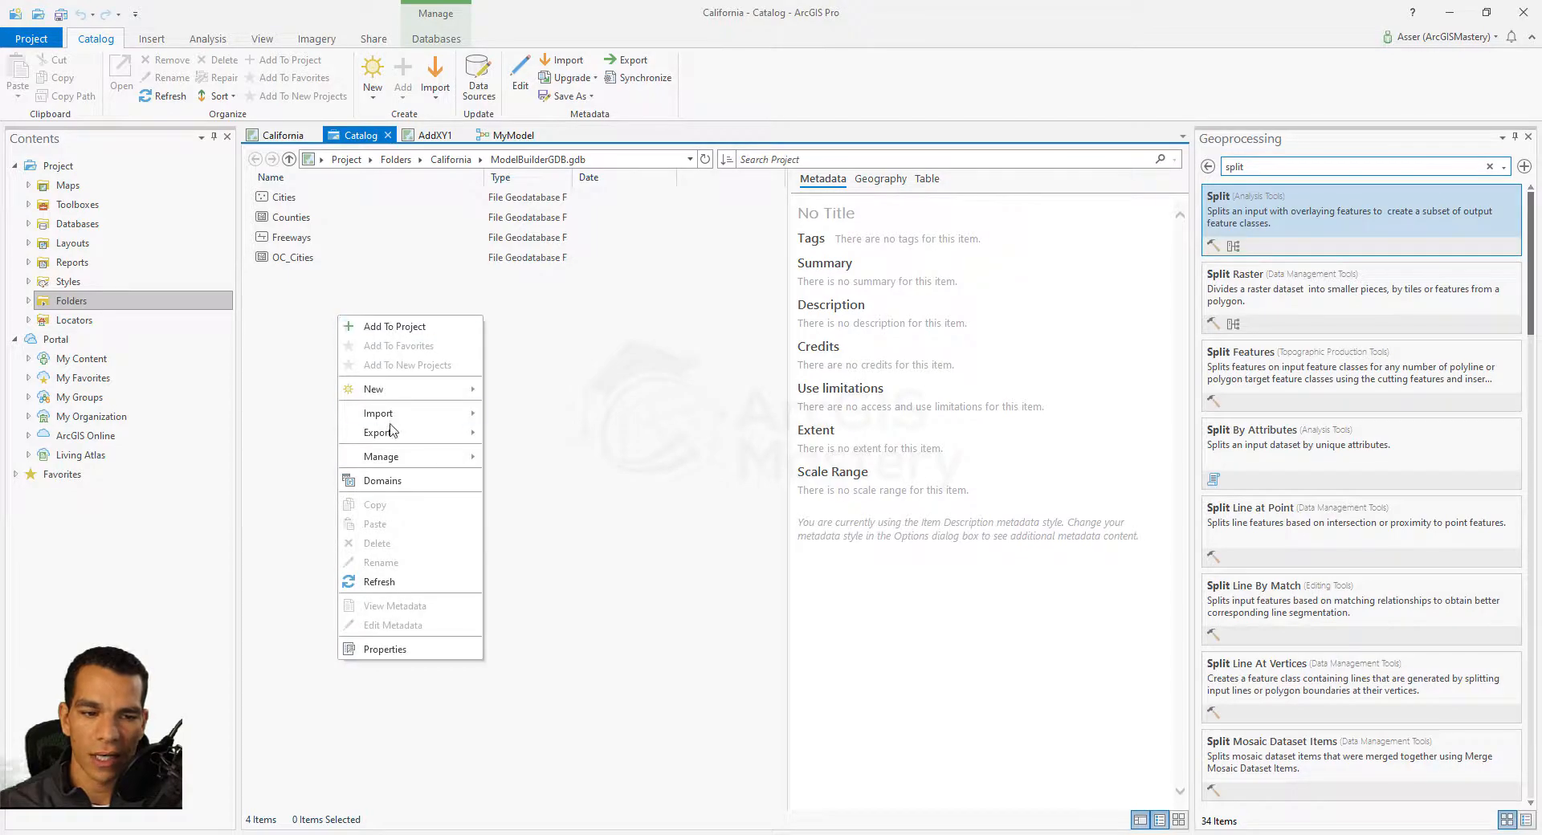
left_click(392, 584)
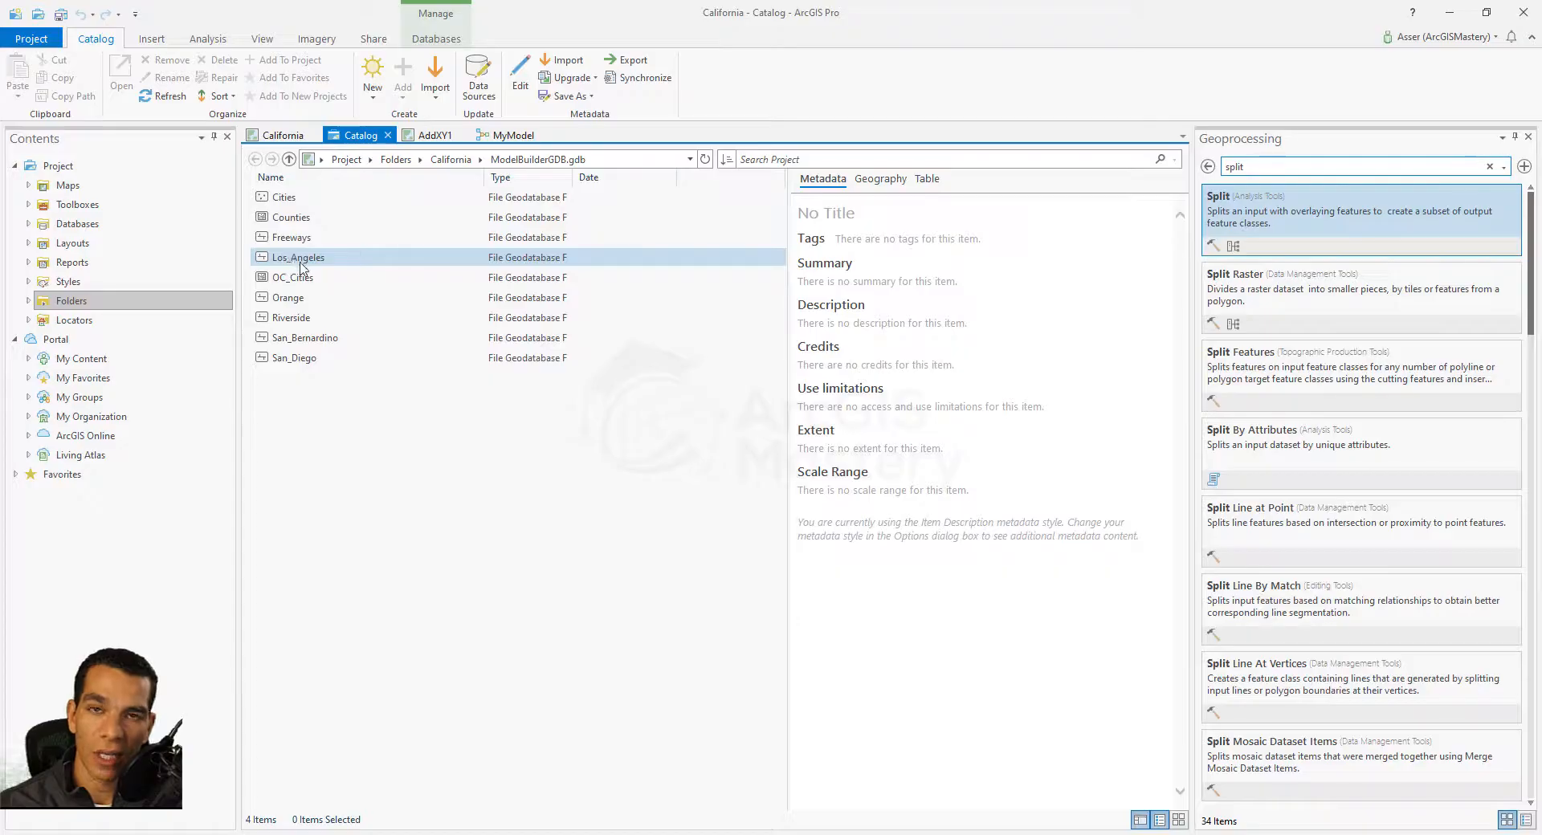
- Start adding data to the California map and browse to ModelBuilderGDB.gdb in the California folder
left_click(283, 135)
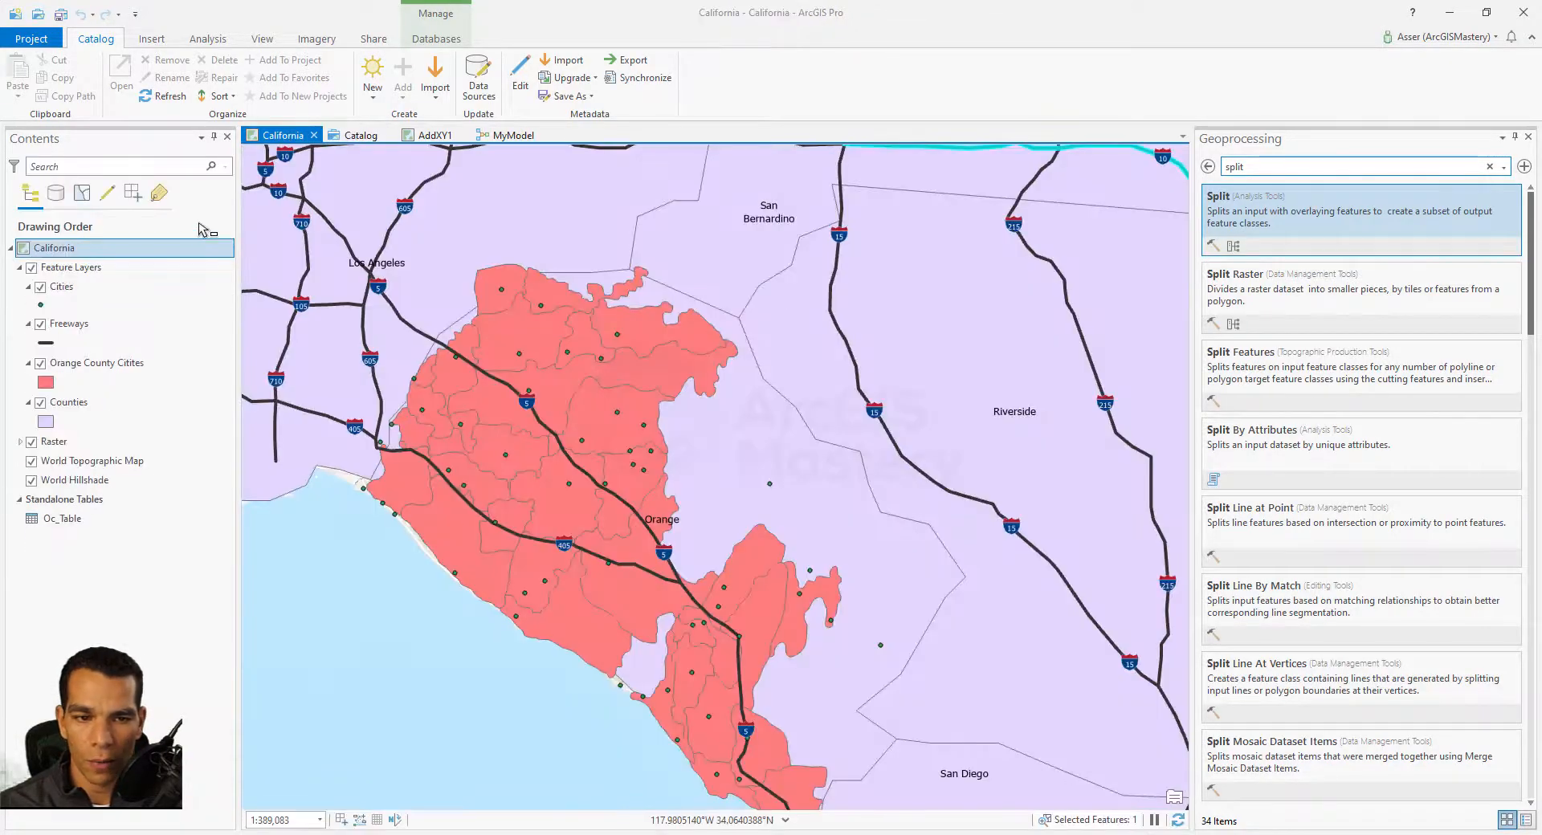
right_click(59, 250)
left_click(96, 262)
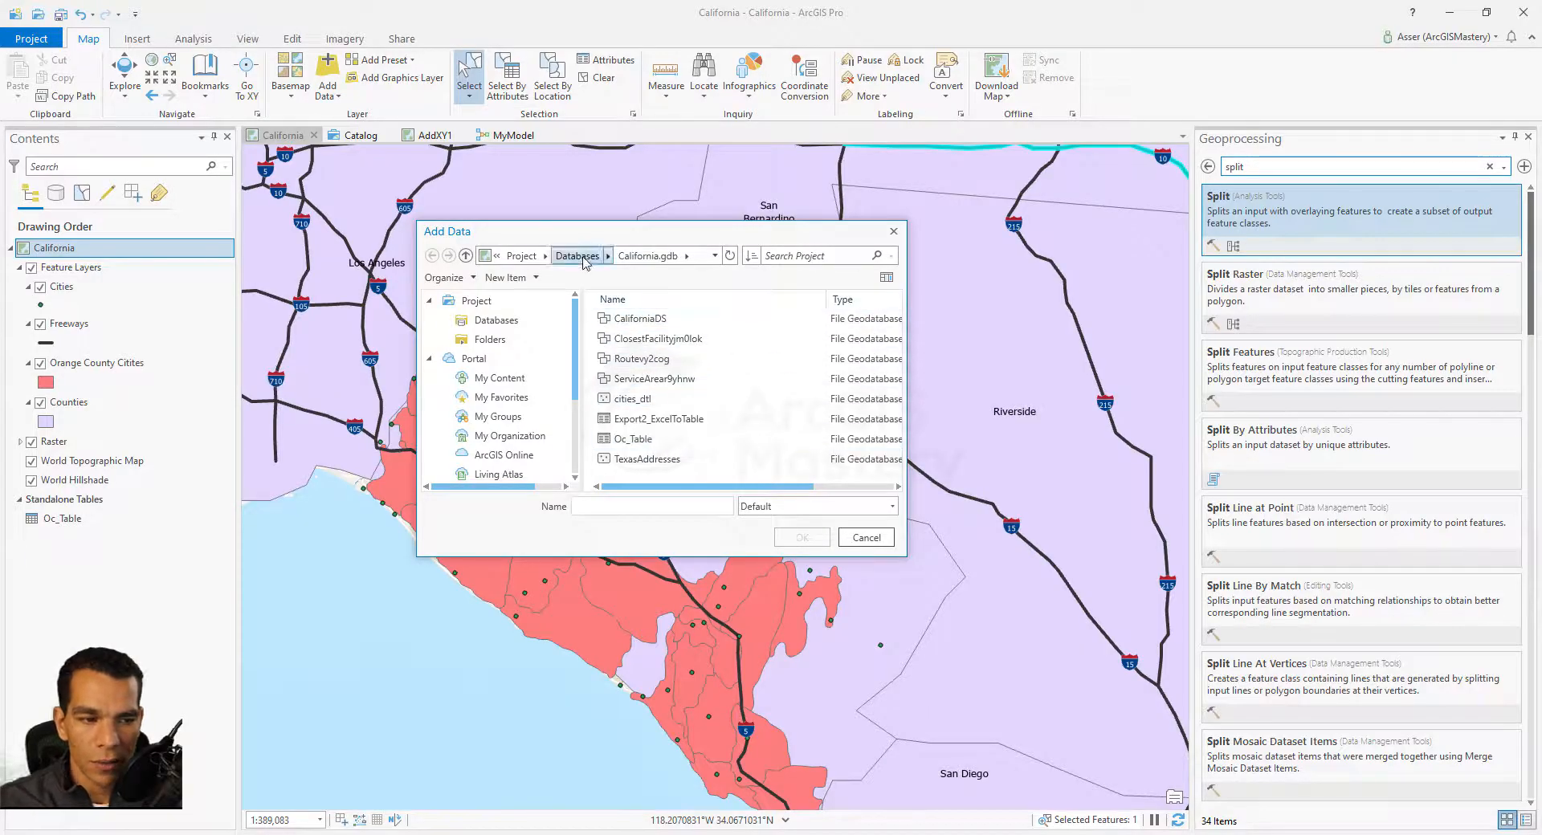
left_click(578, 255)
left_click(490, 339)
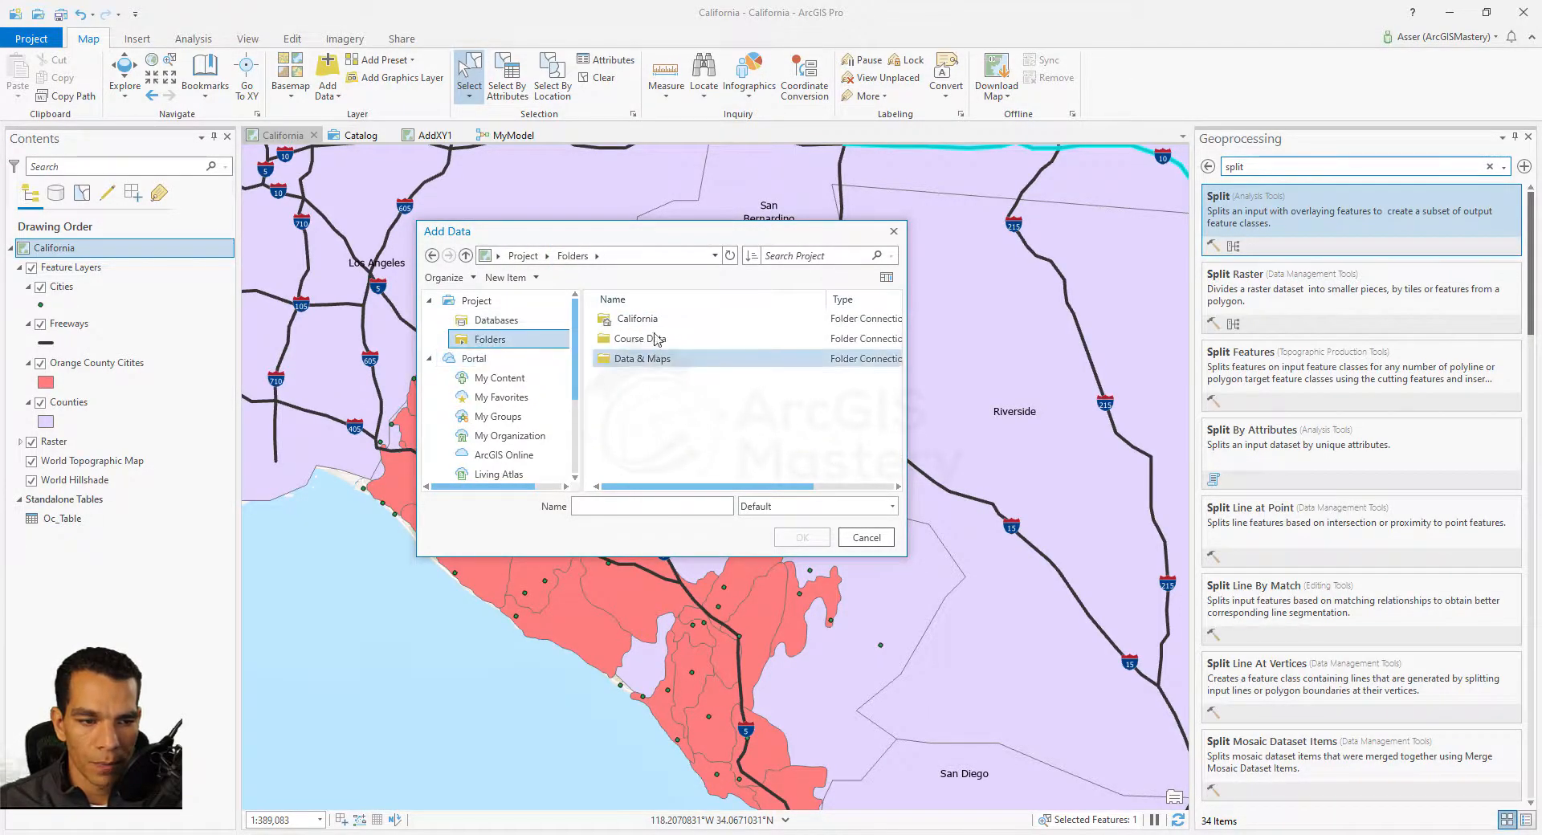
double_click(633, 319)
double_click(652, 399)
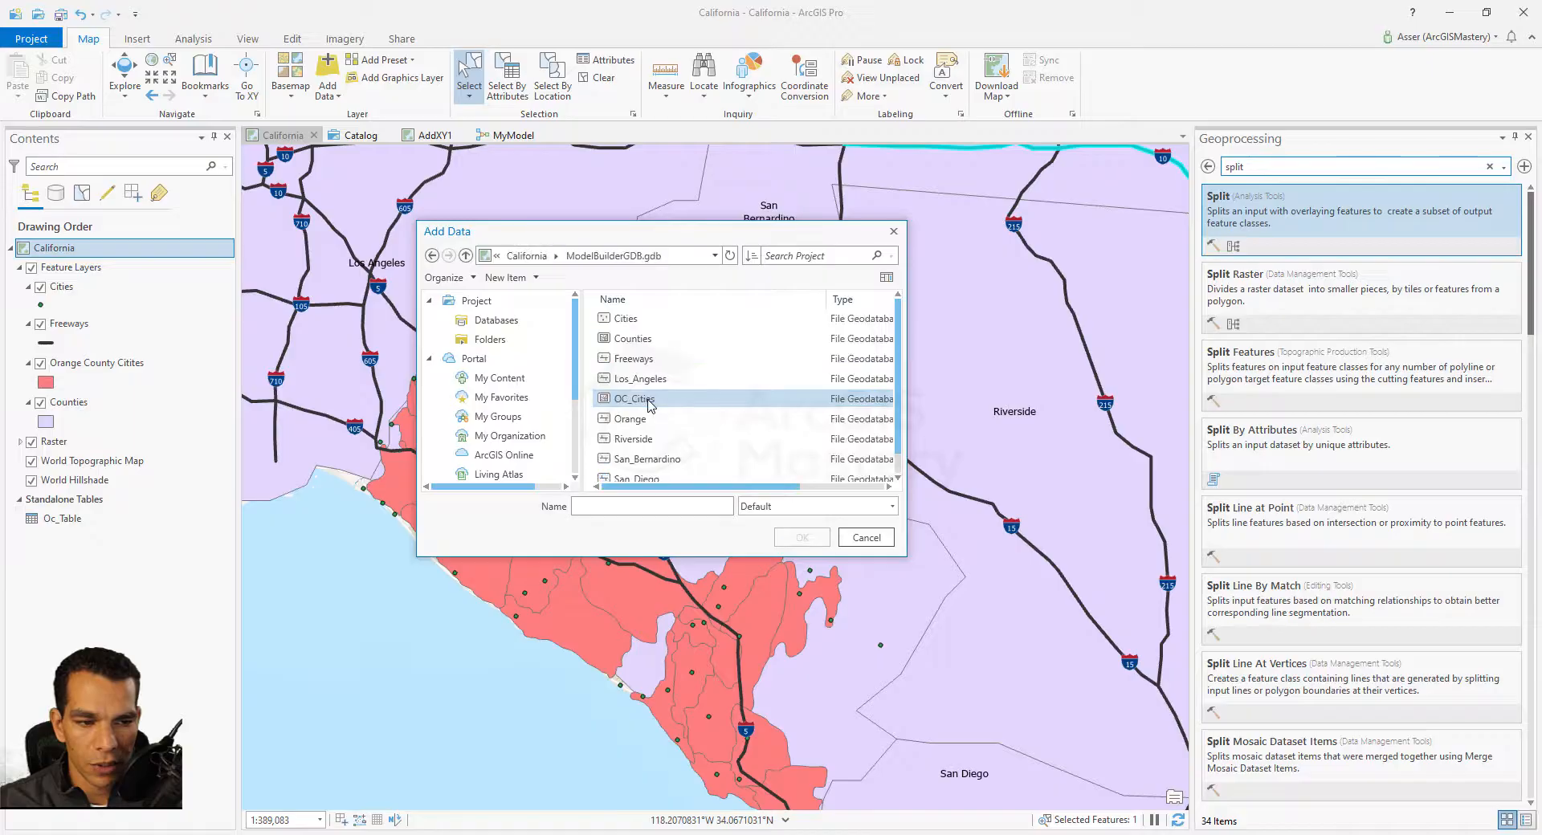
- Add the Los_Angeles, Orange, Riverside, San_Bernardino and San_Diego feature classes to the map
left_click(641, 358)
left_click(630, 398, "ctrl")
left_click(635, 419, "ctrl")
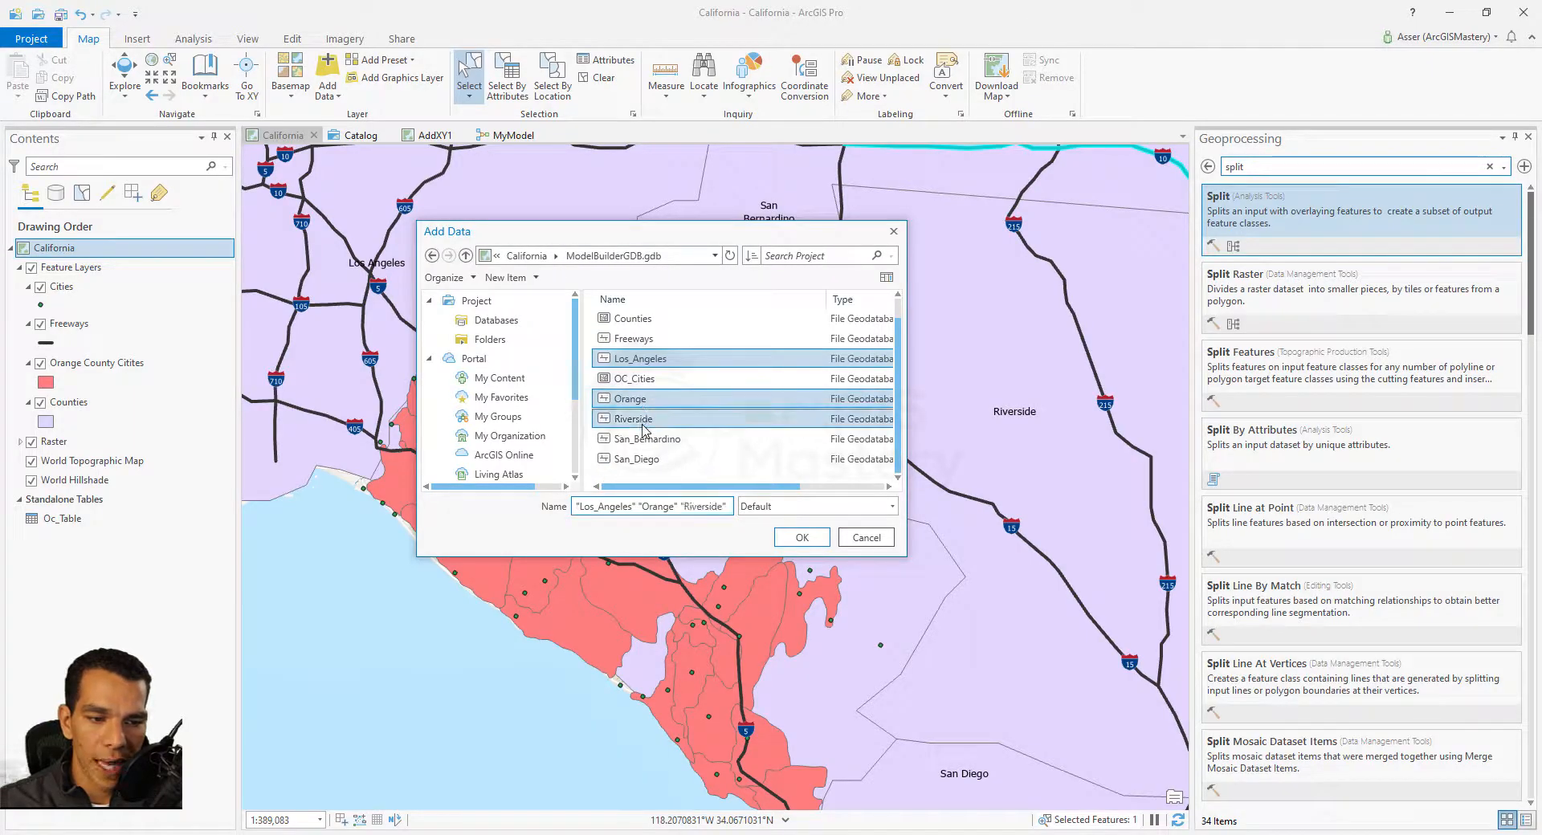
left_click(643, 438, "ctrl")
left_click(643, 459, "ctrl")
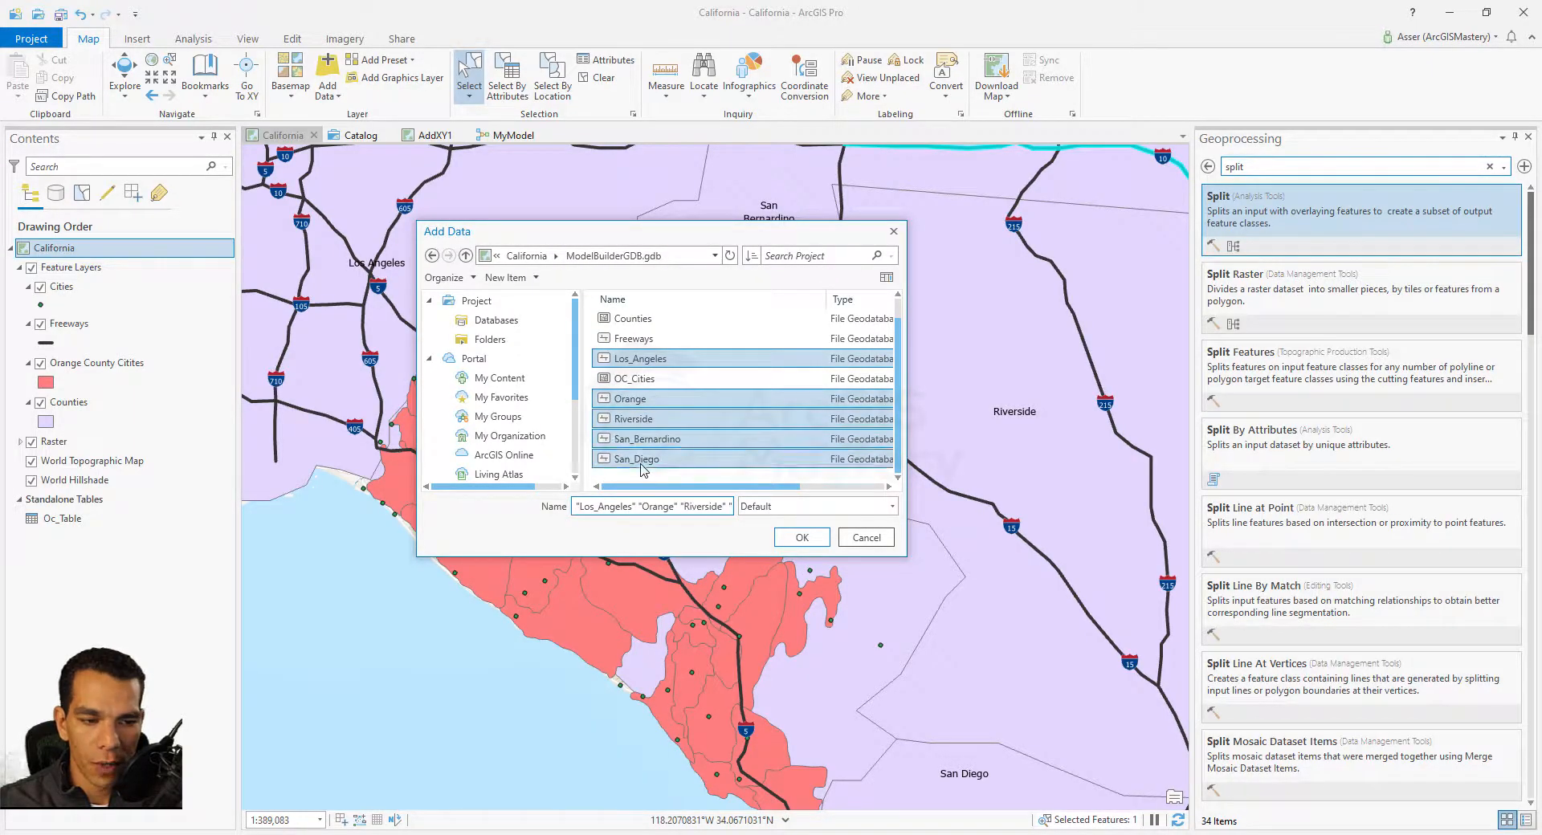
left_click(802, 538)
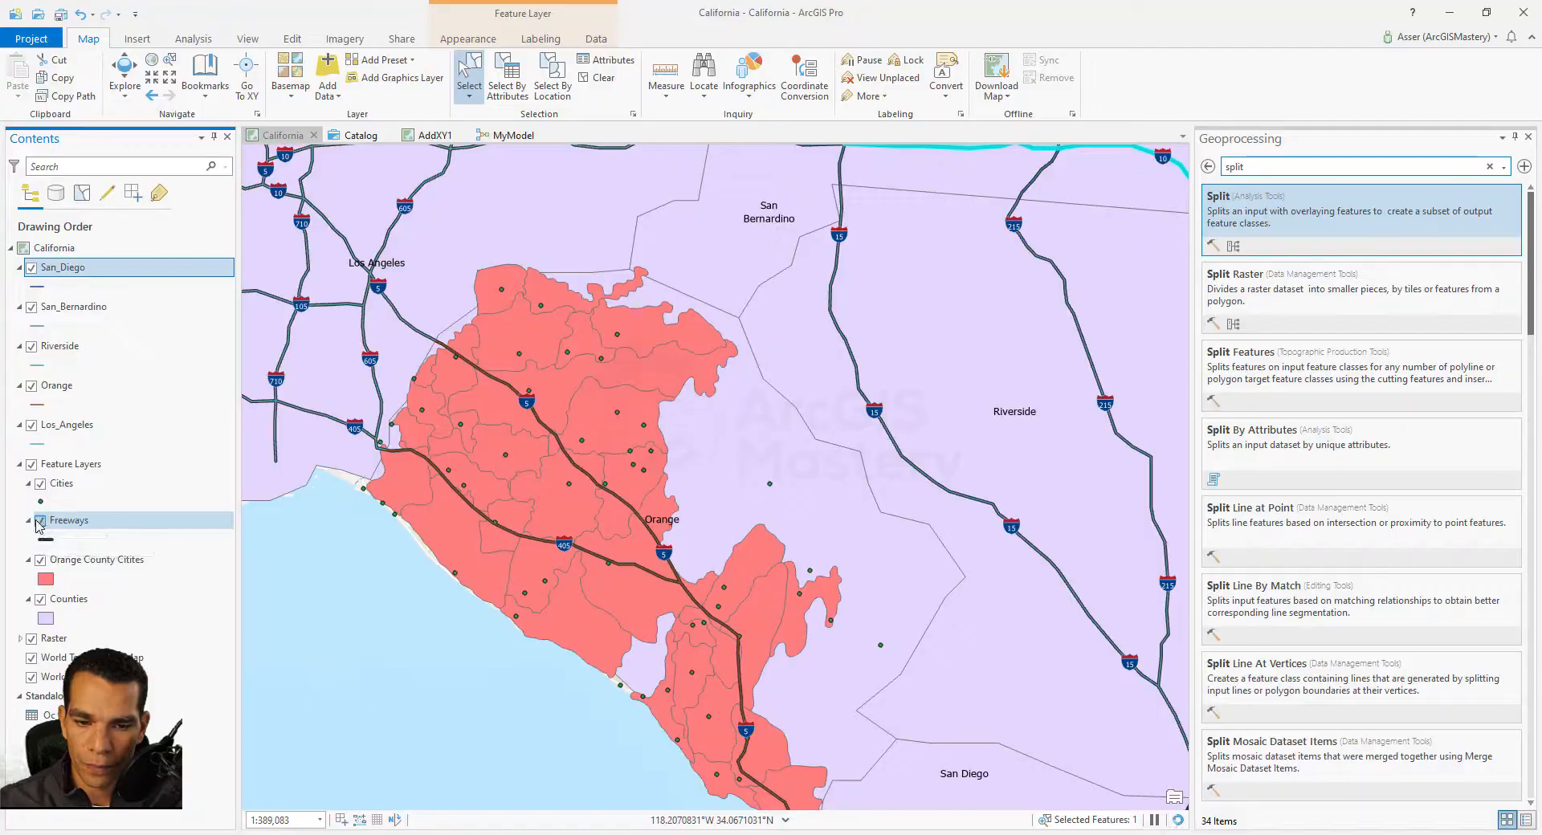
- Hide the original Freeways layer and examine the split freeway lines across the counties
left_click(41, 521)
scroll(474, 472, "down", 5)
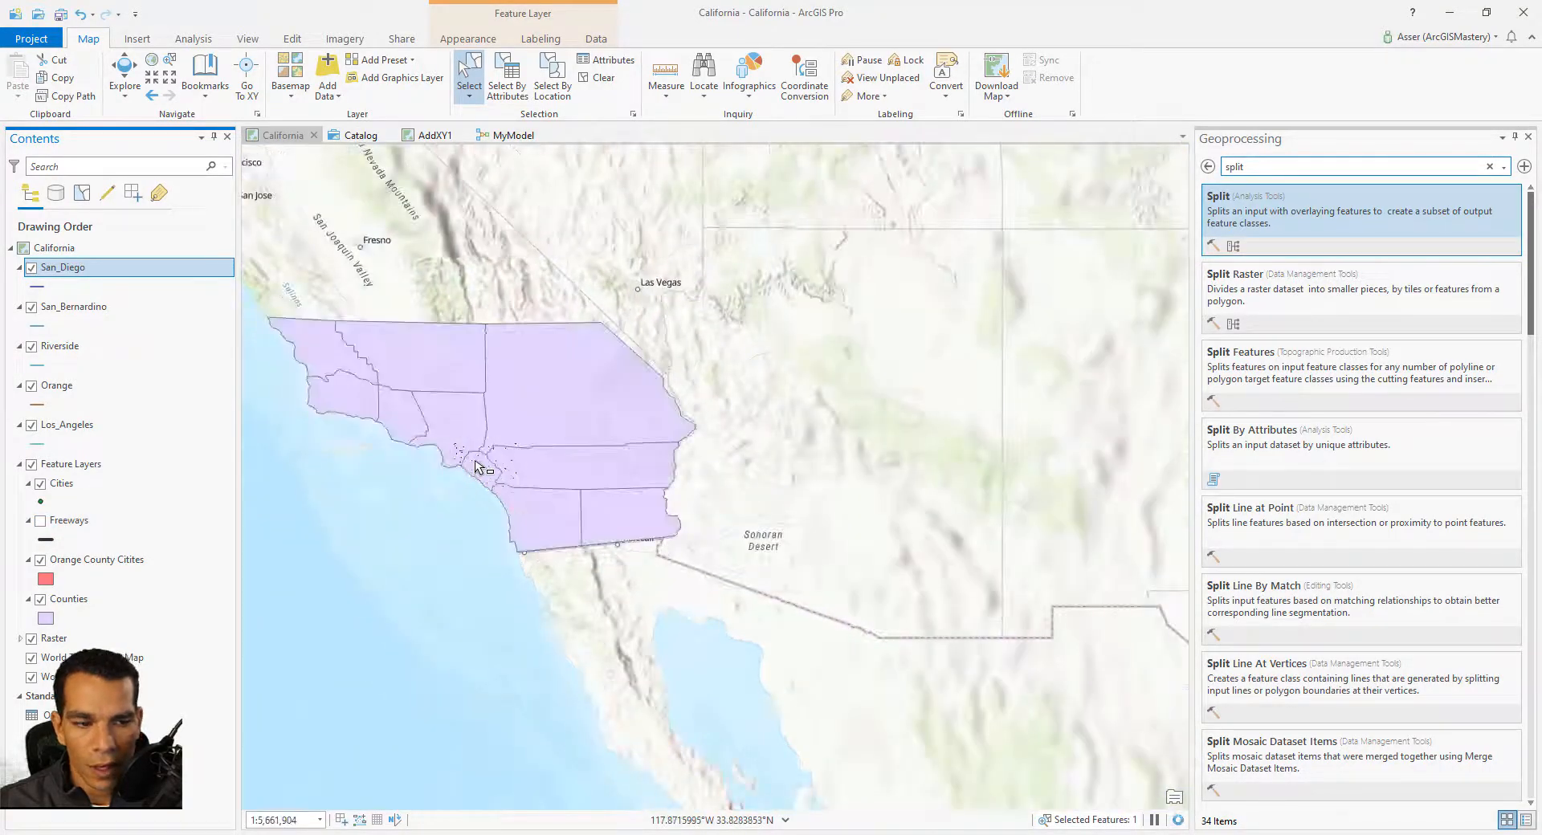
scroll(497, 467, "up", 3)
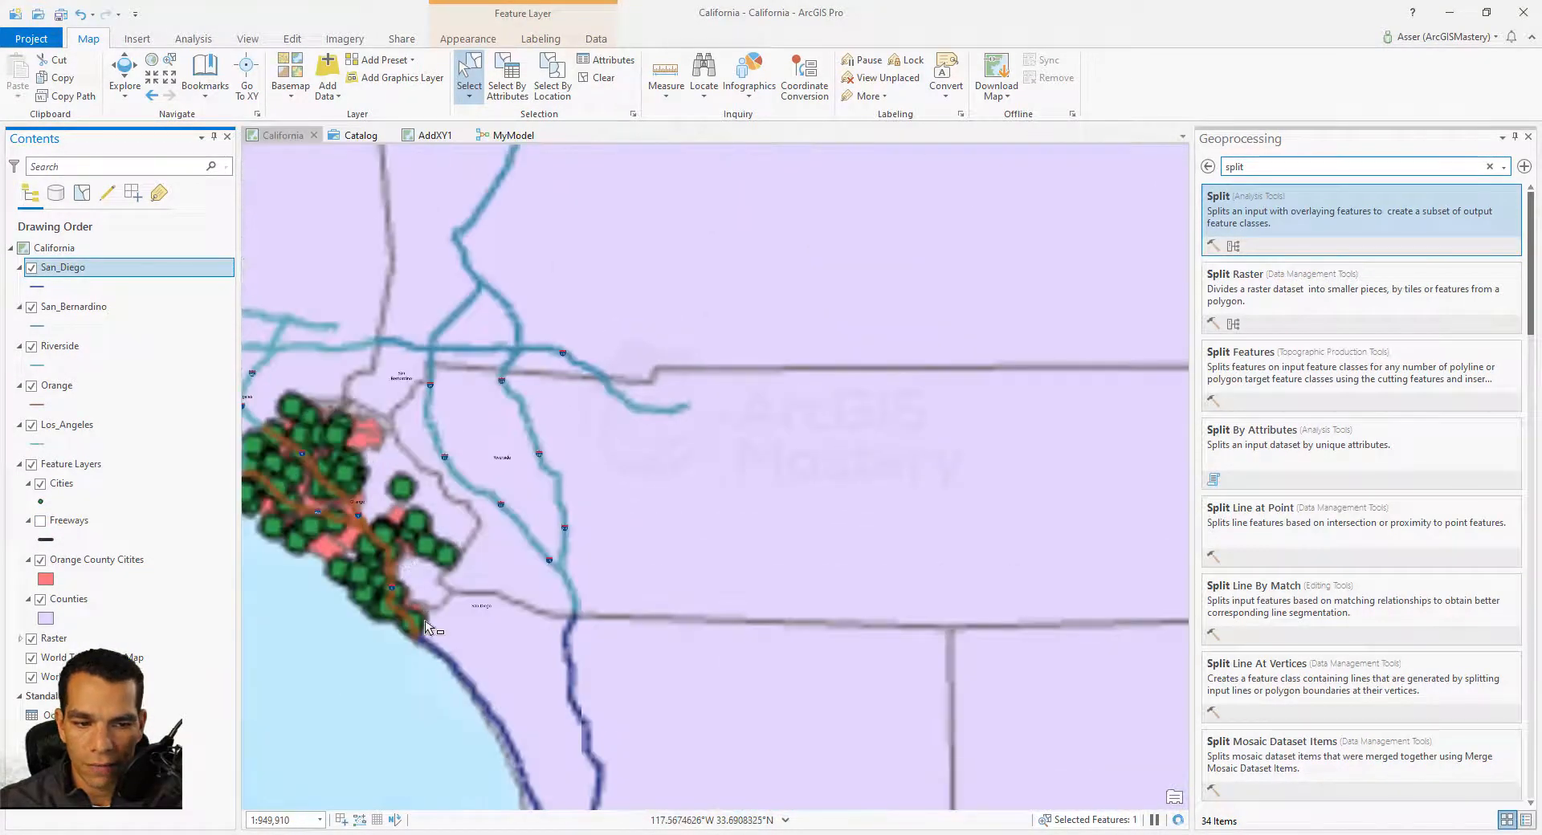
left_click_drag(572, 619, 551, 639)
scroll(551, 639, "down", 2)
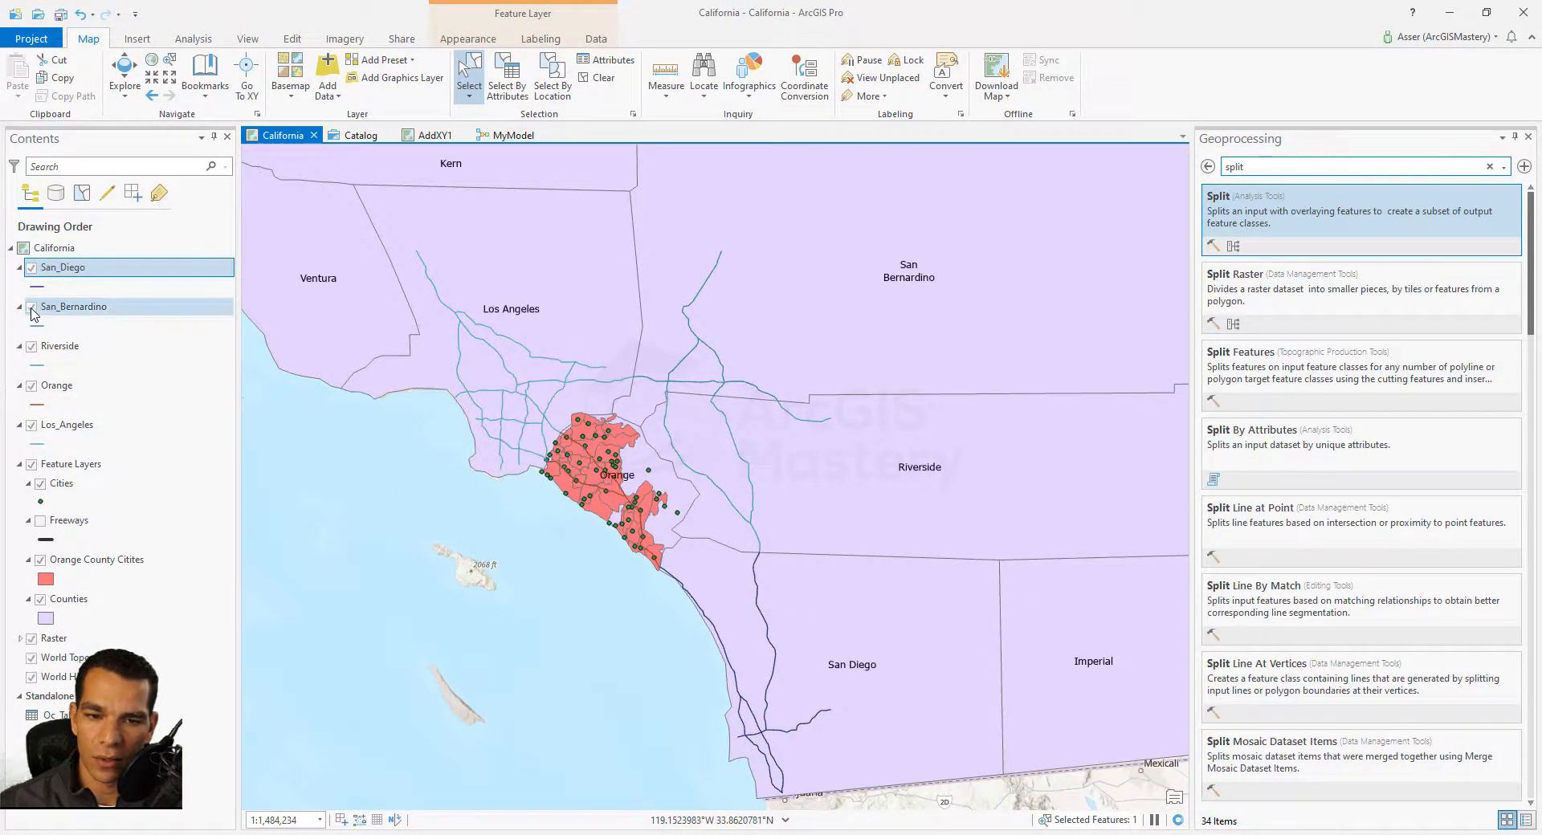
- Keep only Riverside visible among the split layers, hiding San_Diego, San_Bernardino, Orange and Los_Angeles
left_click(31, 347)
left_click(32, 387)
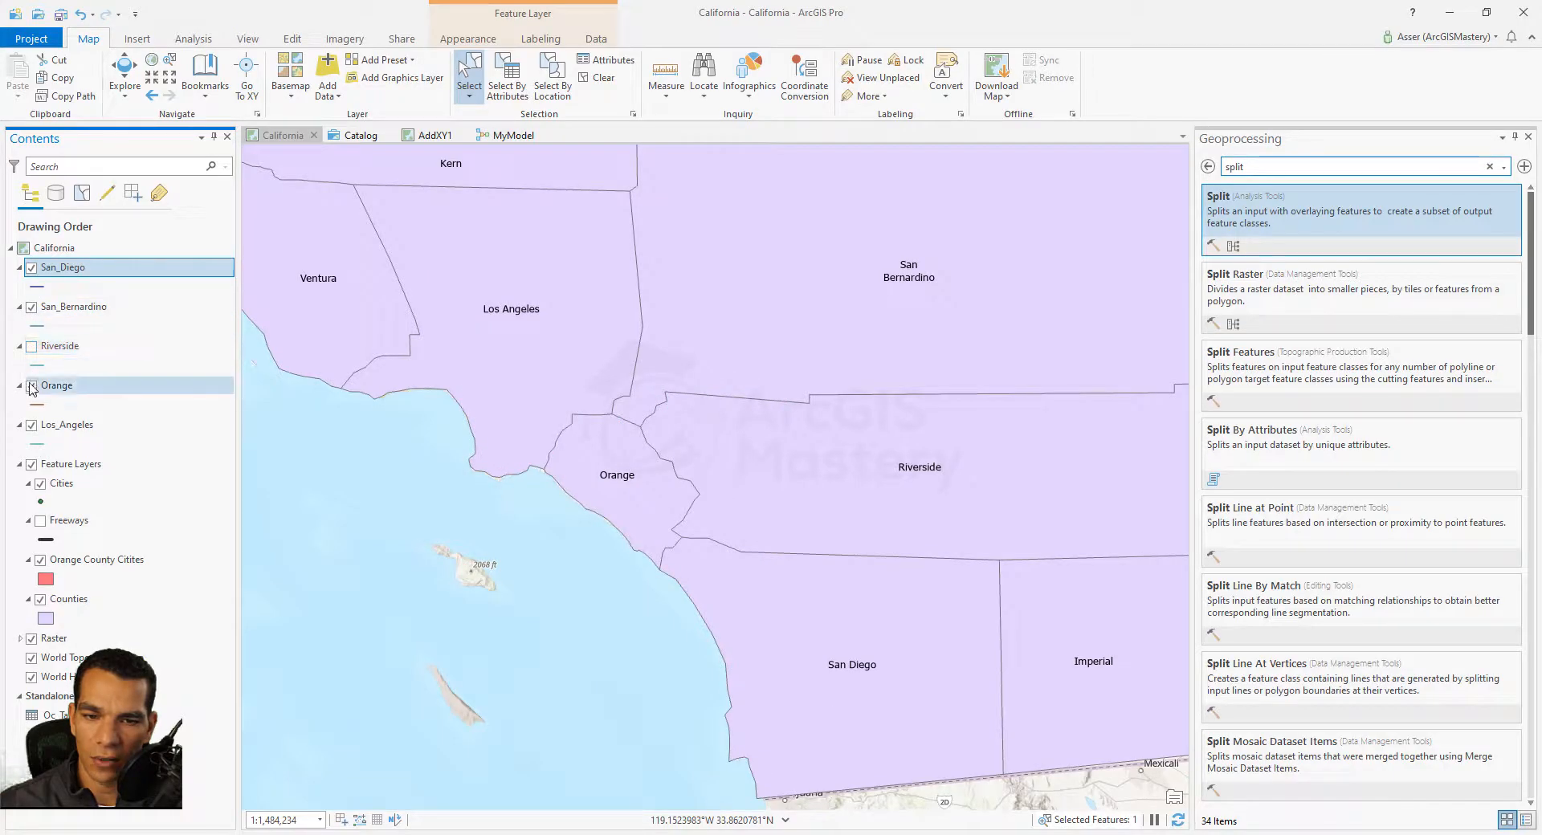
left_click(31, 426)
left_click(32, 465)
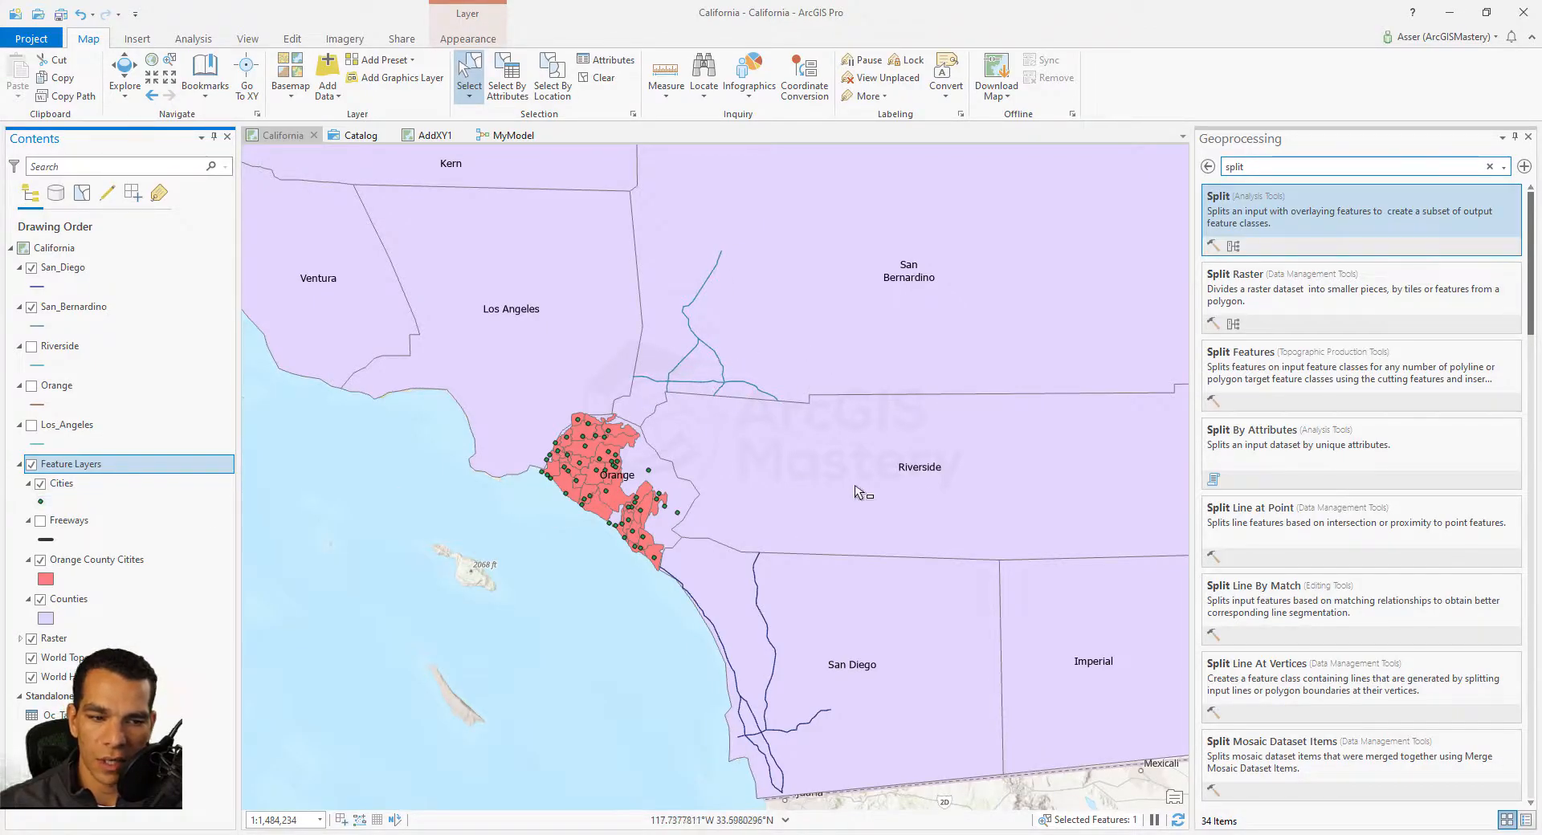
left_click(31, 346)
left_click(32, 307)
left_click(32, 269)
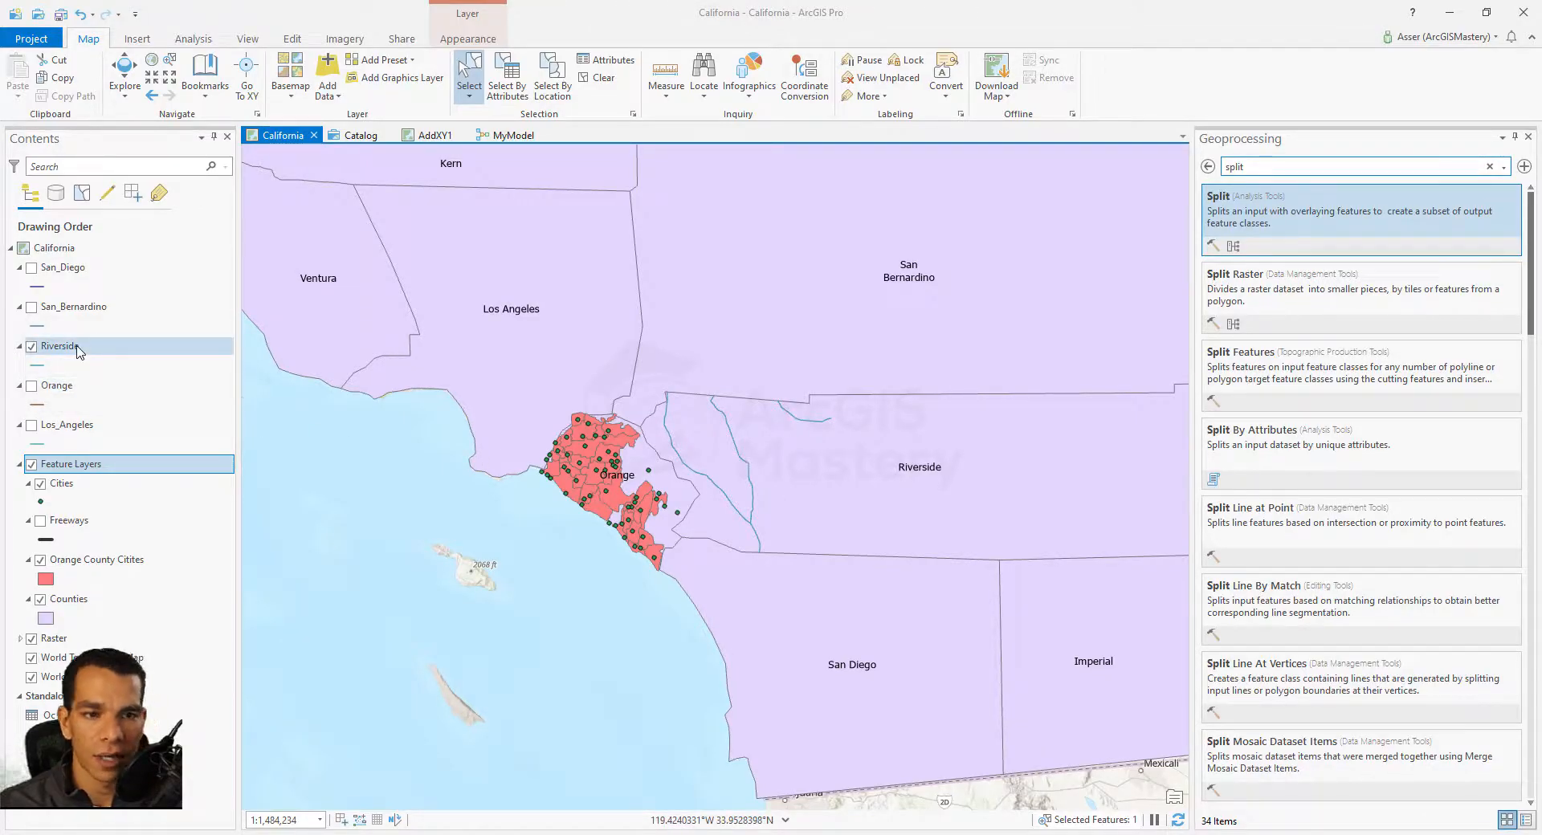
- Return to MyModel, close the run messages and set up Points To Line with Cities as input features
left_click(512, 135)
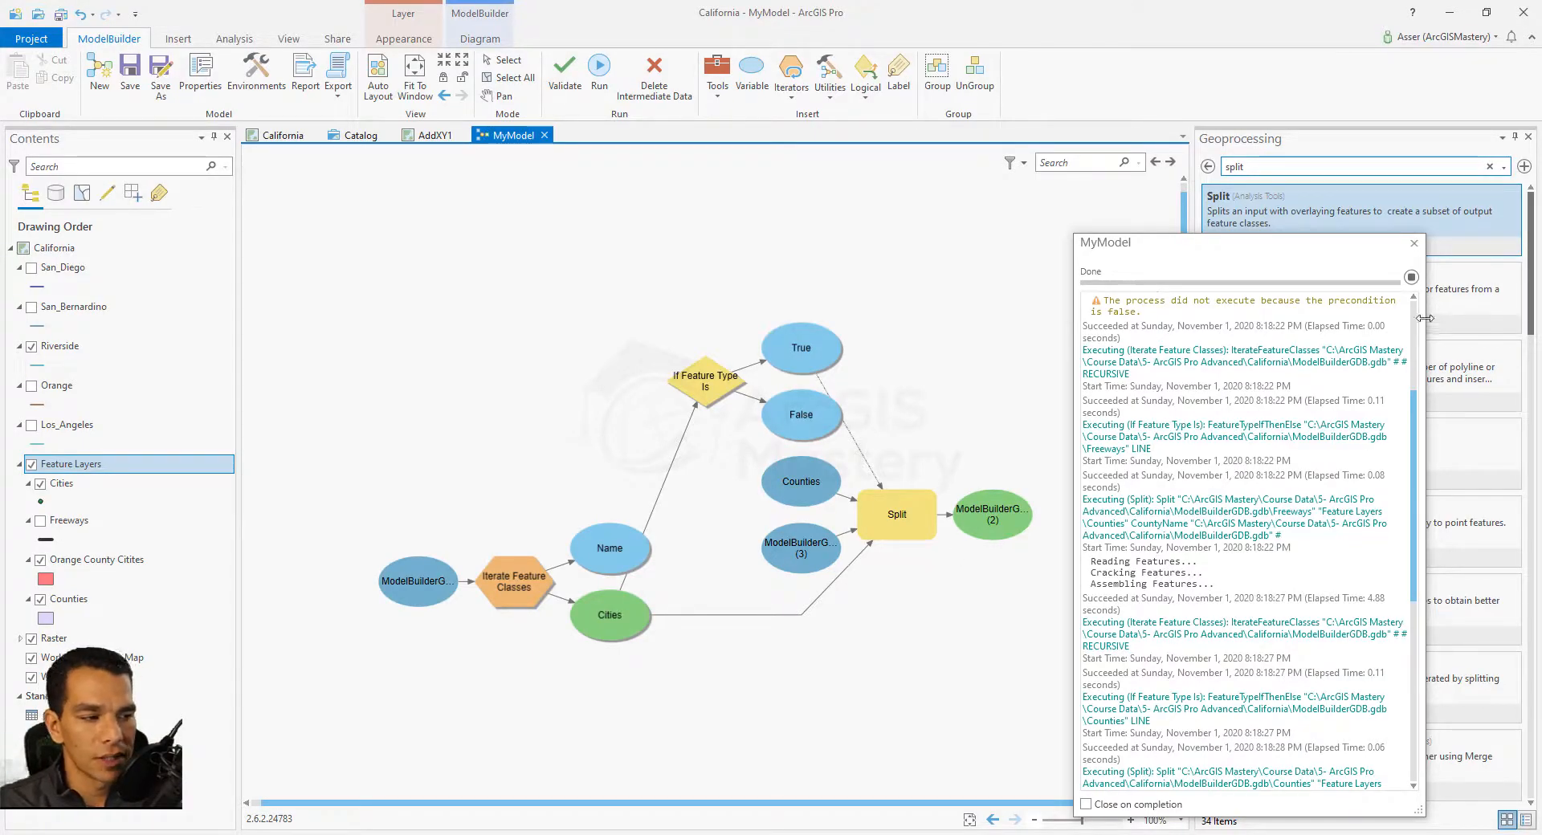
left_click(1414, 243)
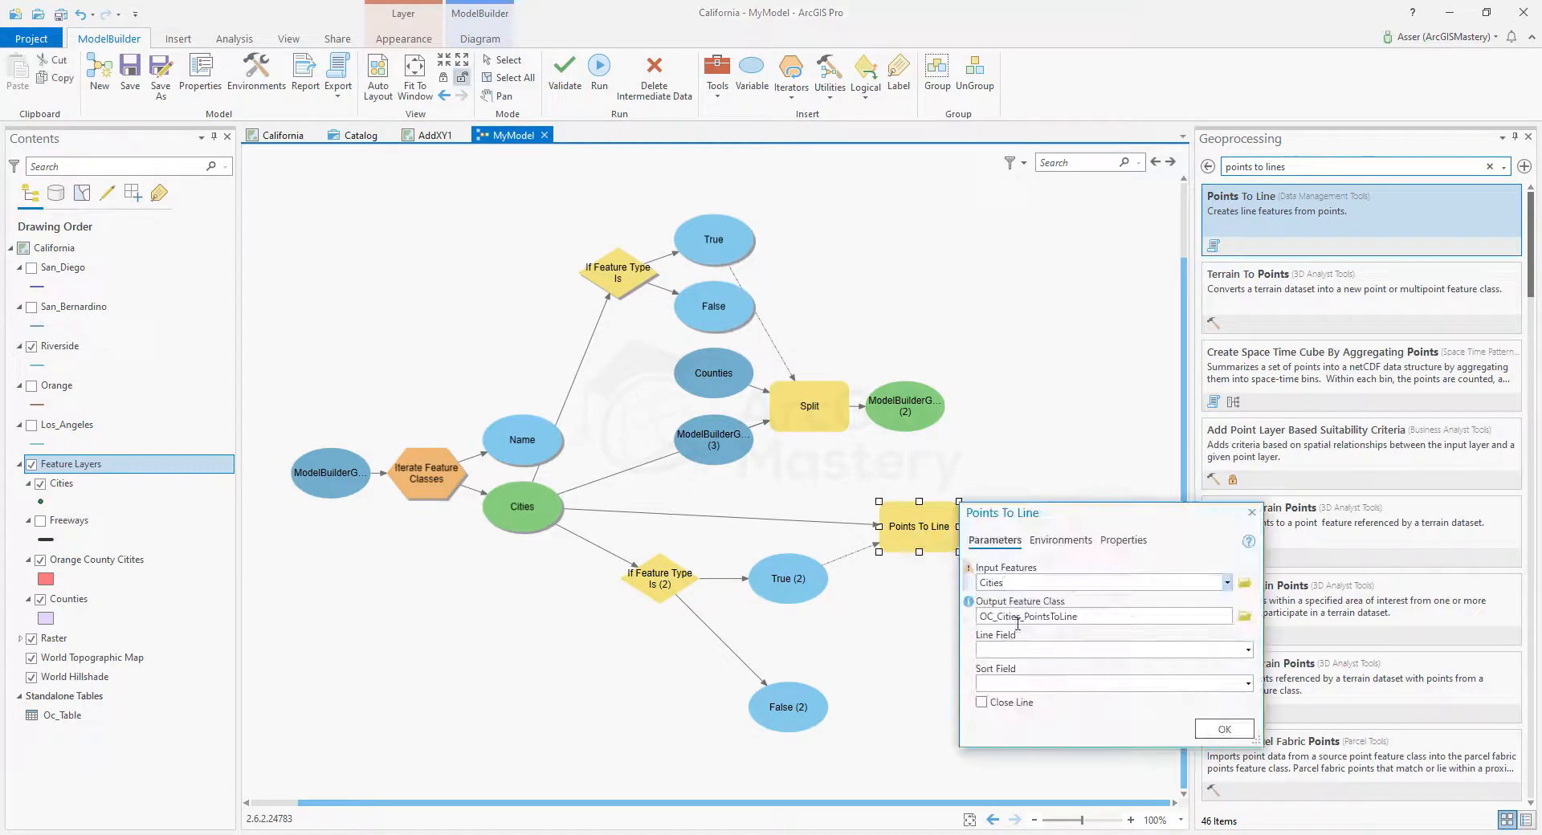
double_click(954, 554)
left_click(812, 543)
left_click(689, 501)
type("Pou")
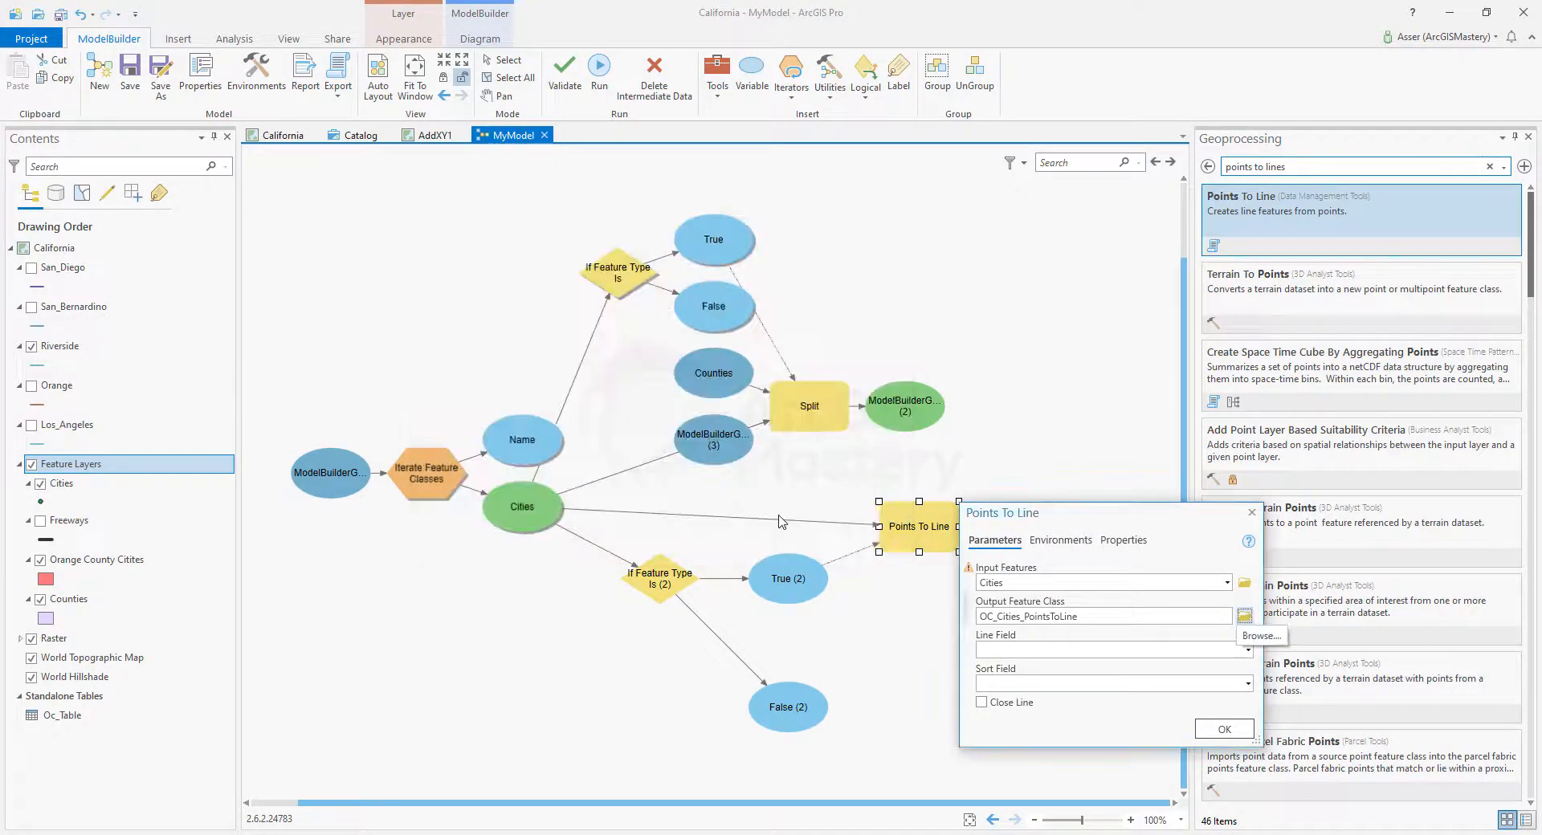
left_click(1061, 540)
- Add a third If Feature Type Is condition to the model and connect Cities to it as input
left_click(256, 73)
left_click(914, 276)
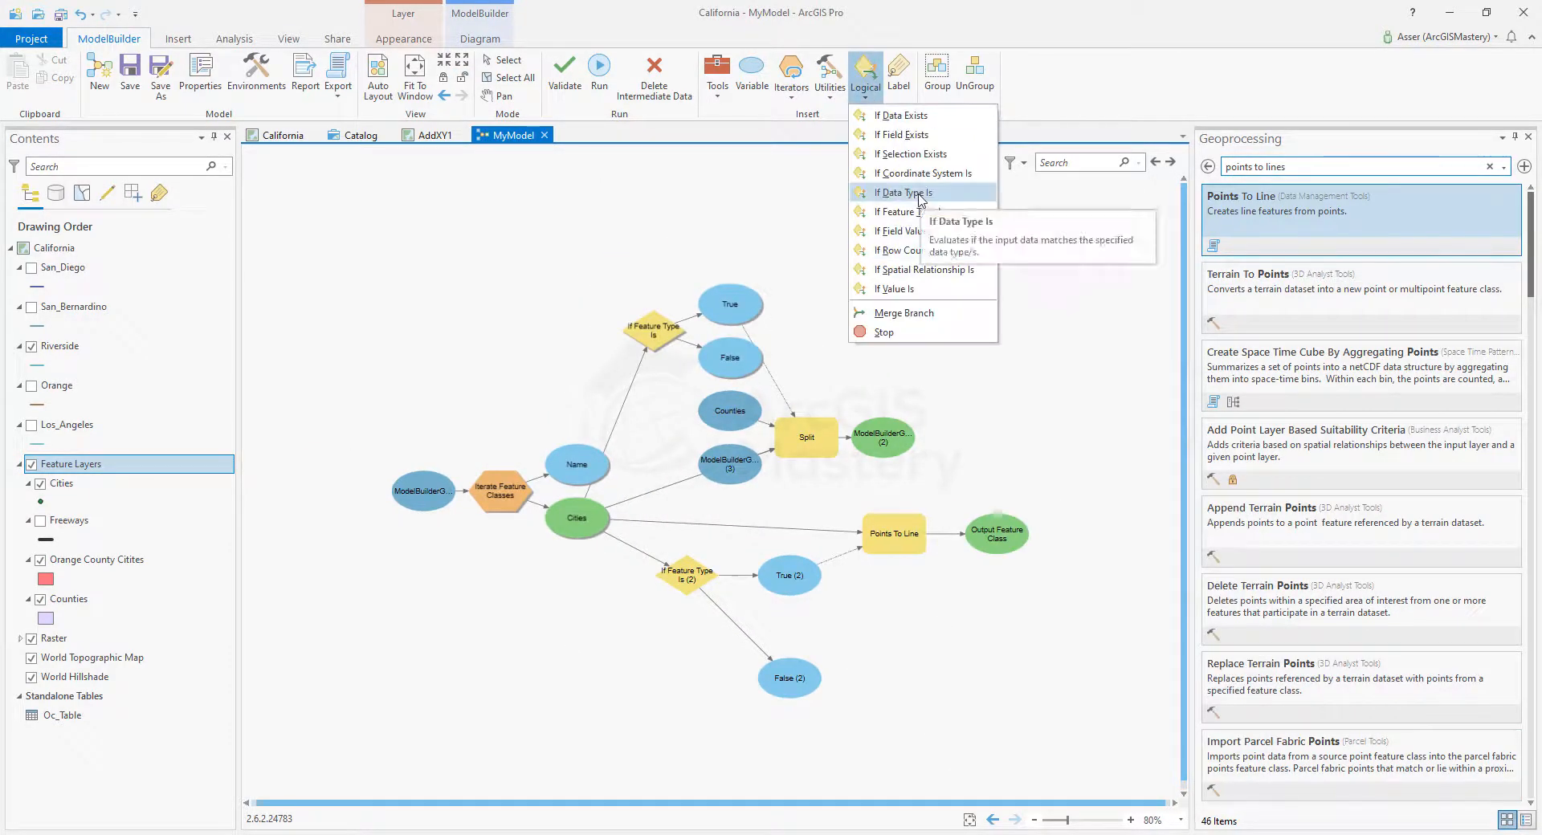
left_click(899, 217)
left_click_drag(577, 523, 587, 658)
left_click(635, 670)
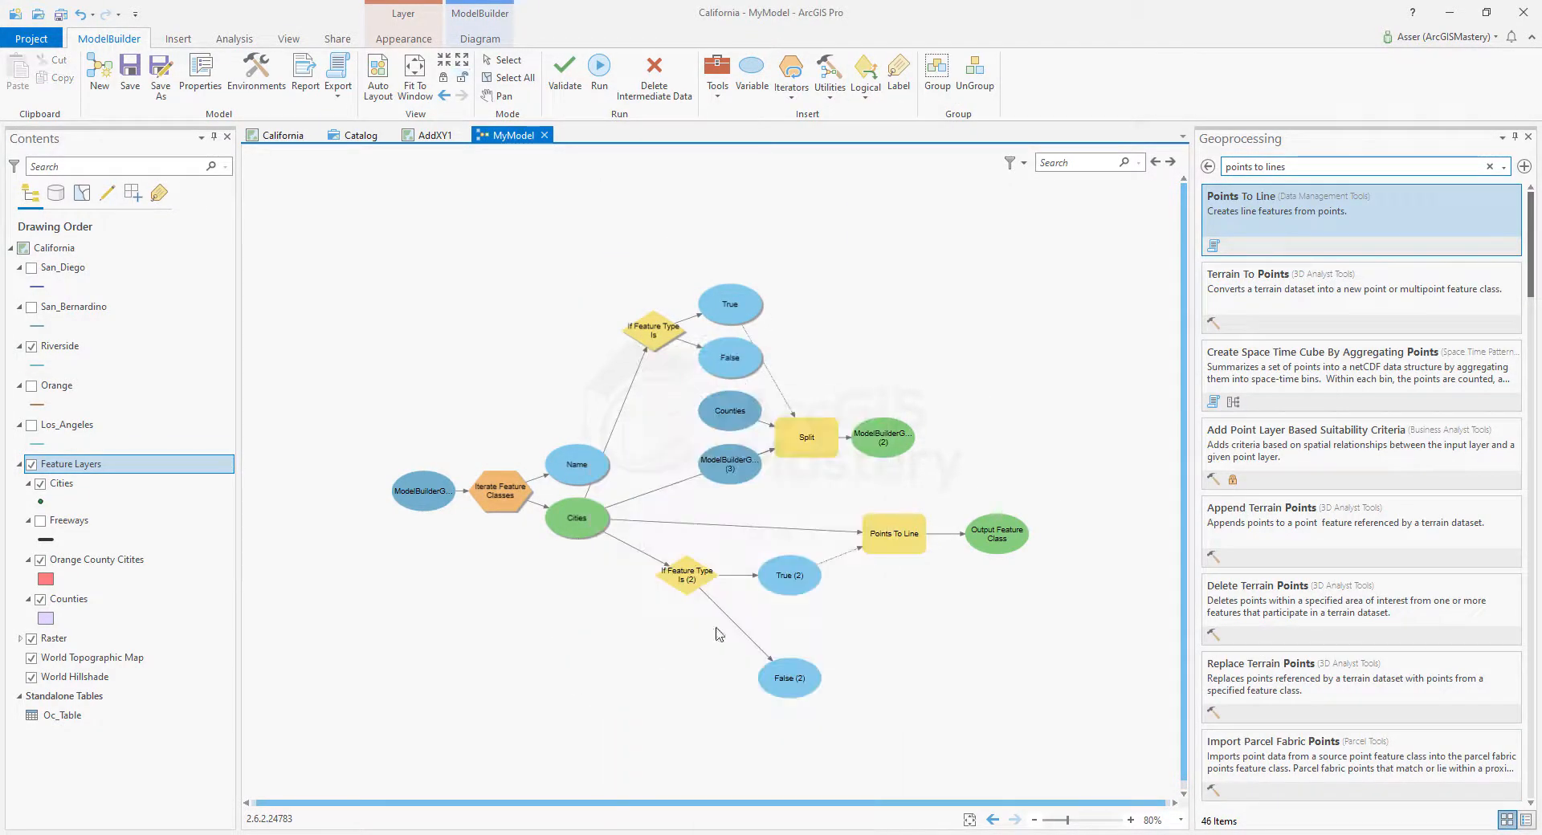
left_click(865, 76)
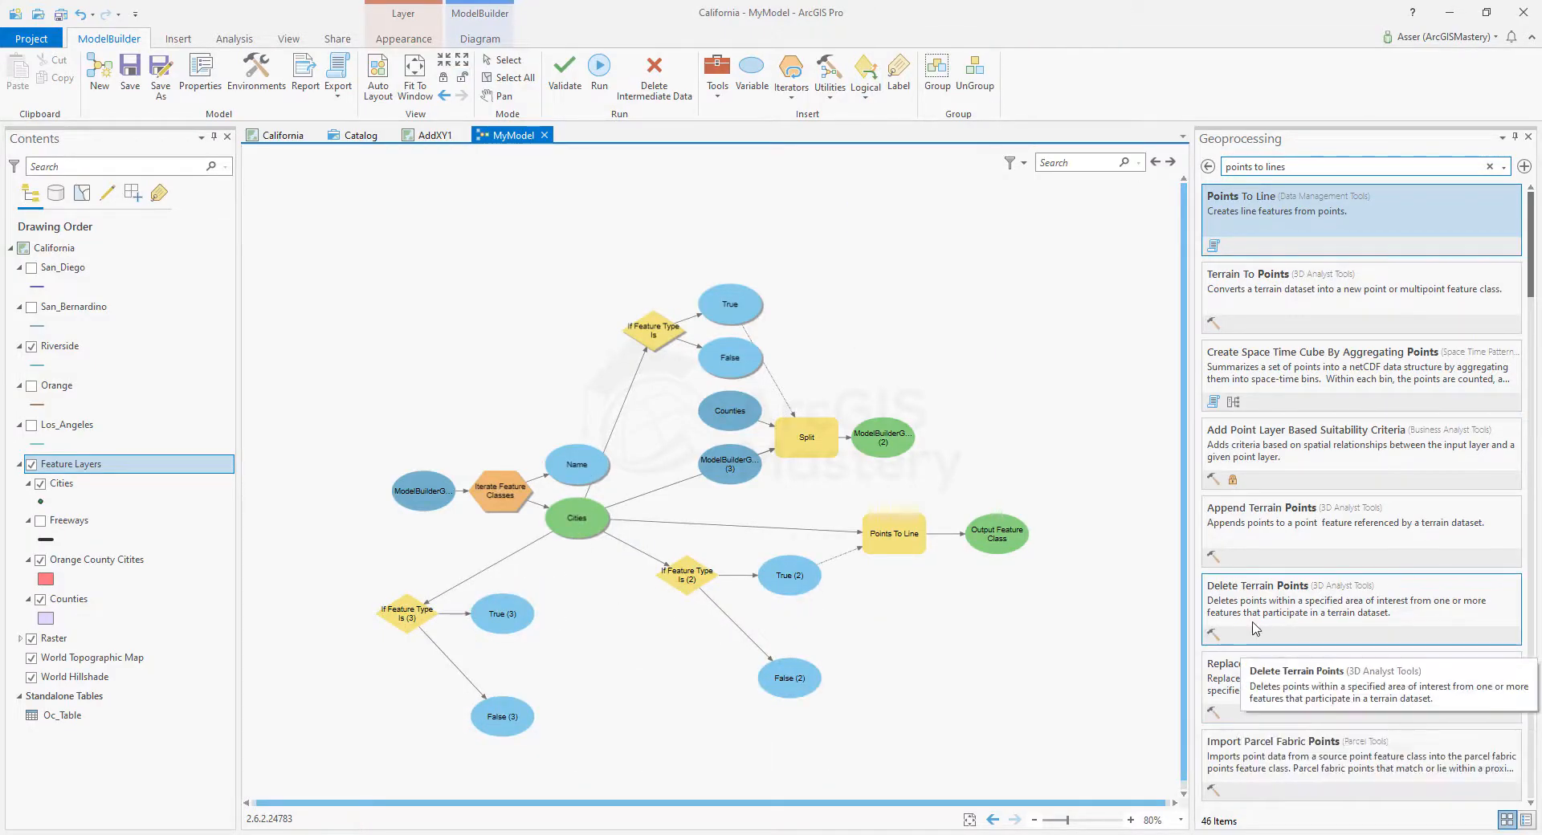
- Add the Polygon To Line tool to the model, with Cities as input and True (3) as precondition
triple_click(1350, 166)
type("polygon to lines")
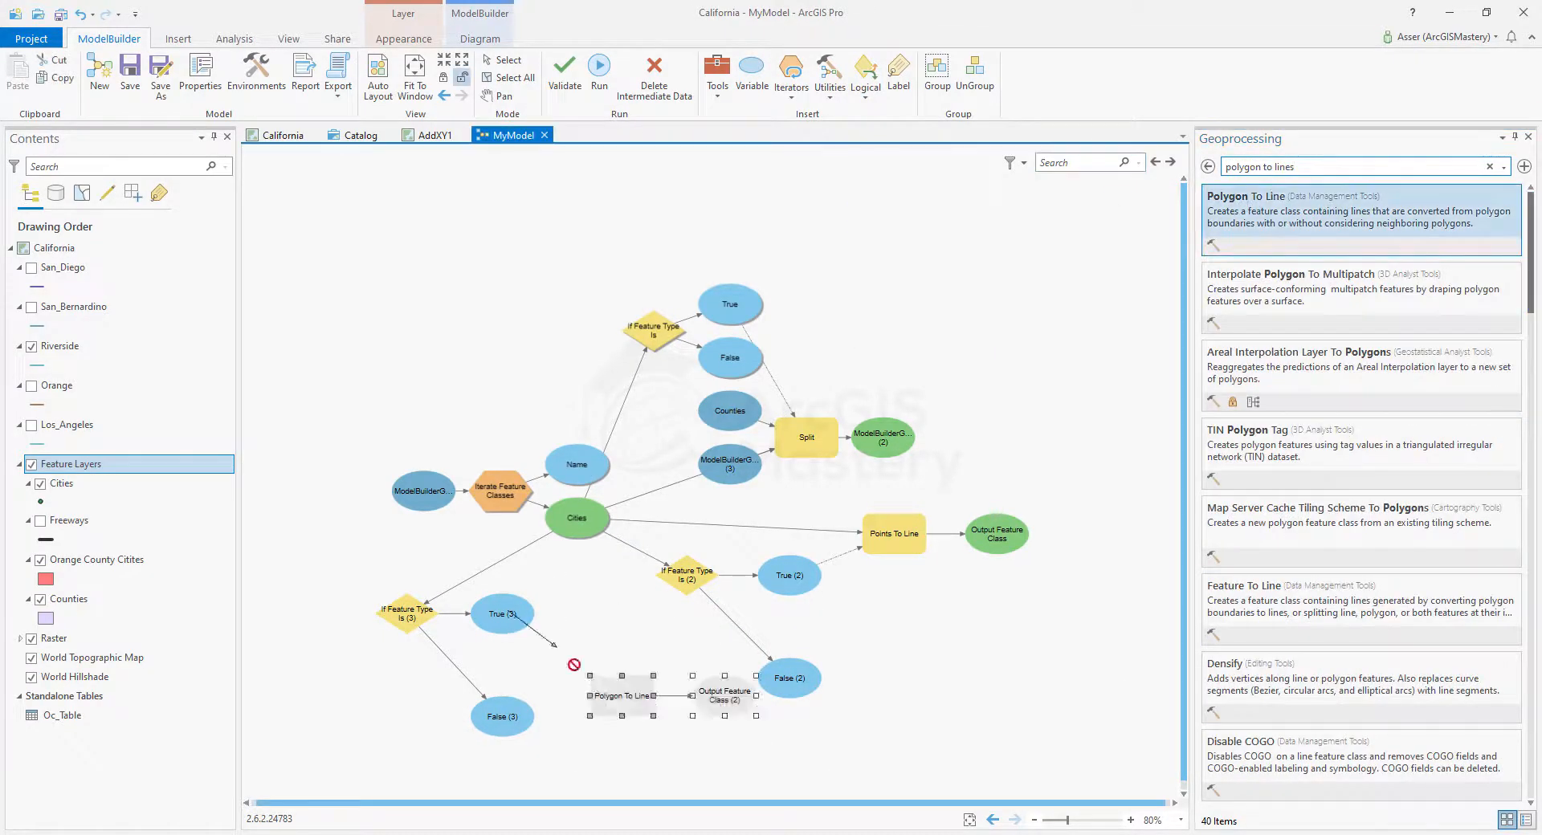
left_click_drag(577, 519, 620, 695)
left_click(665, 710)
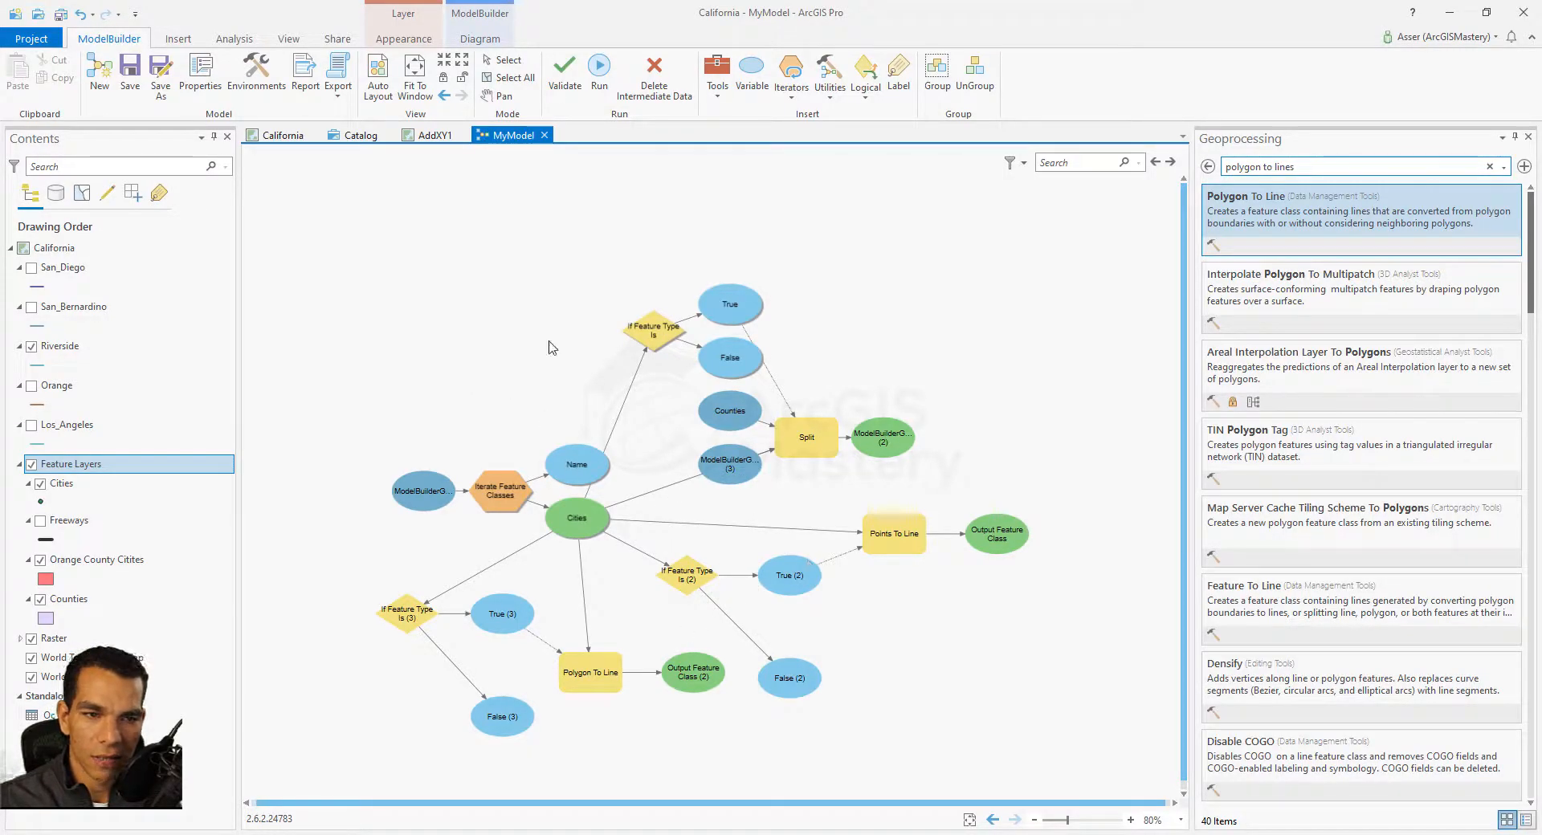
- Automatically arrange the model elements and fit the whole diagram to the window
left_click(377, 86)
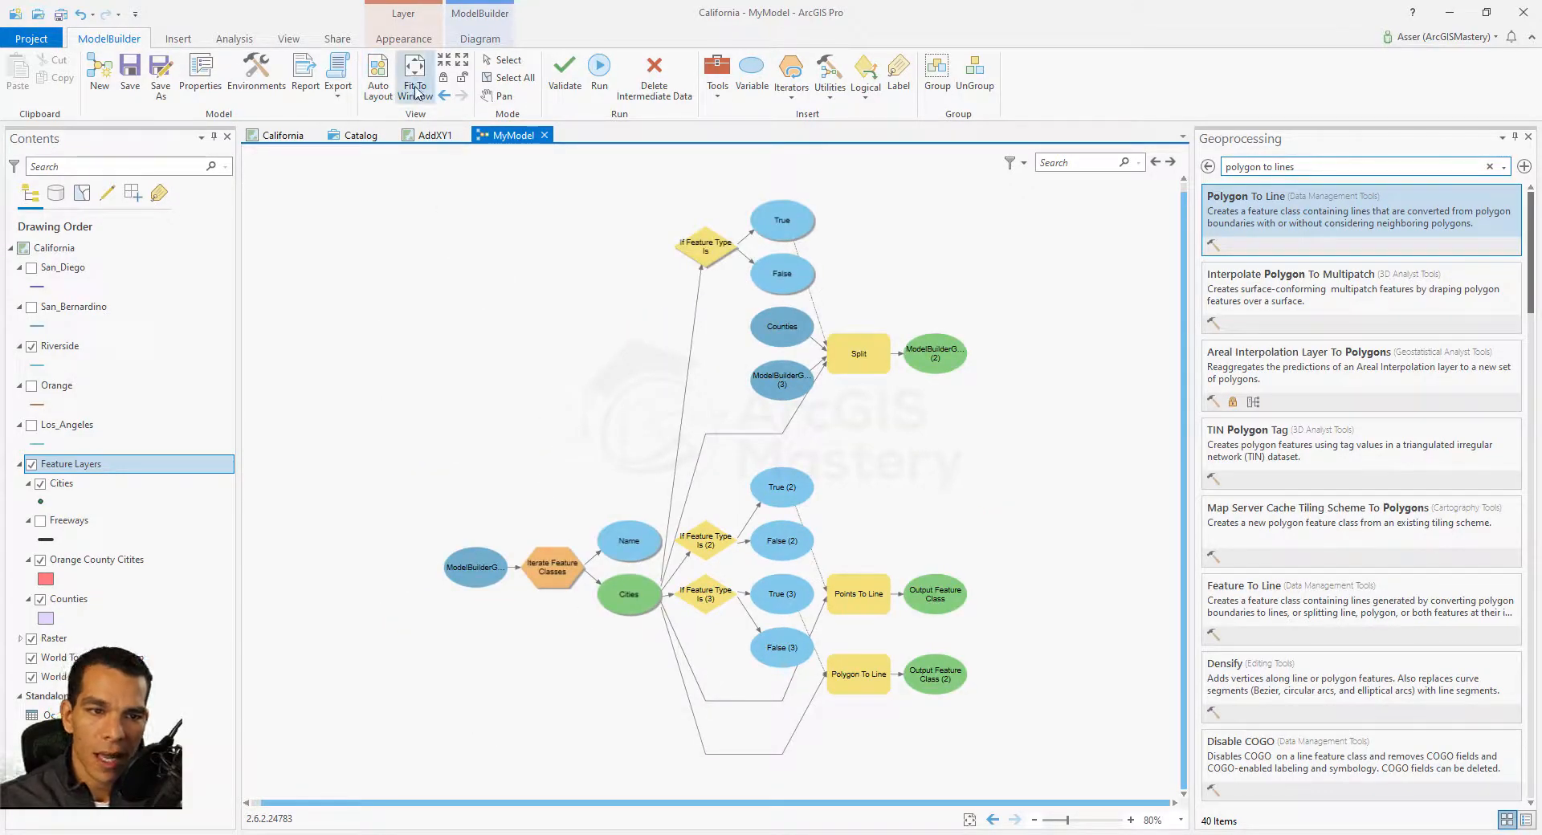
scroll(592, 334, "up", 5)
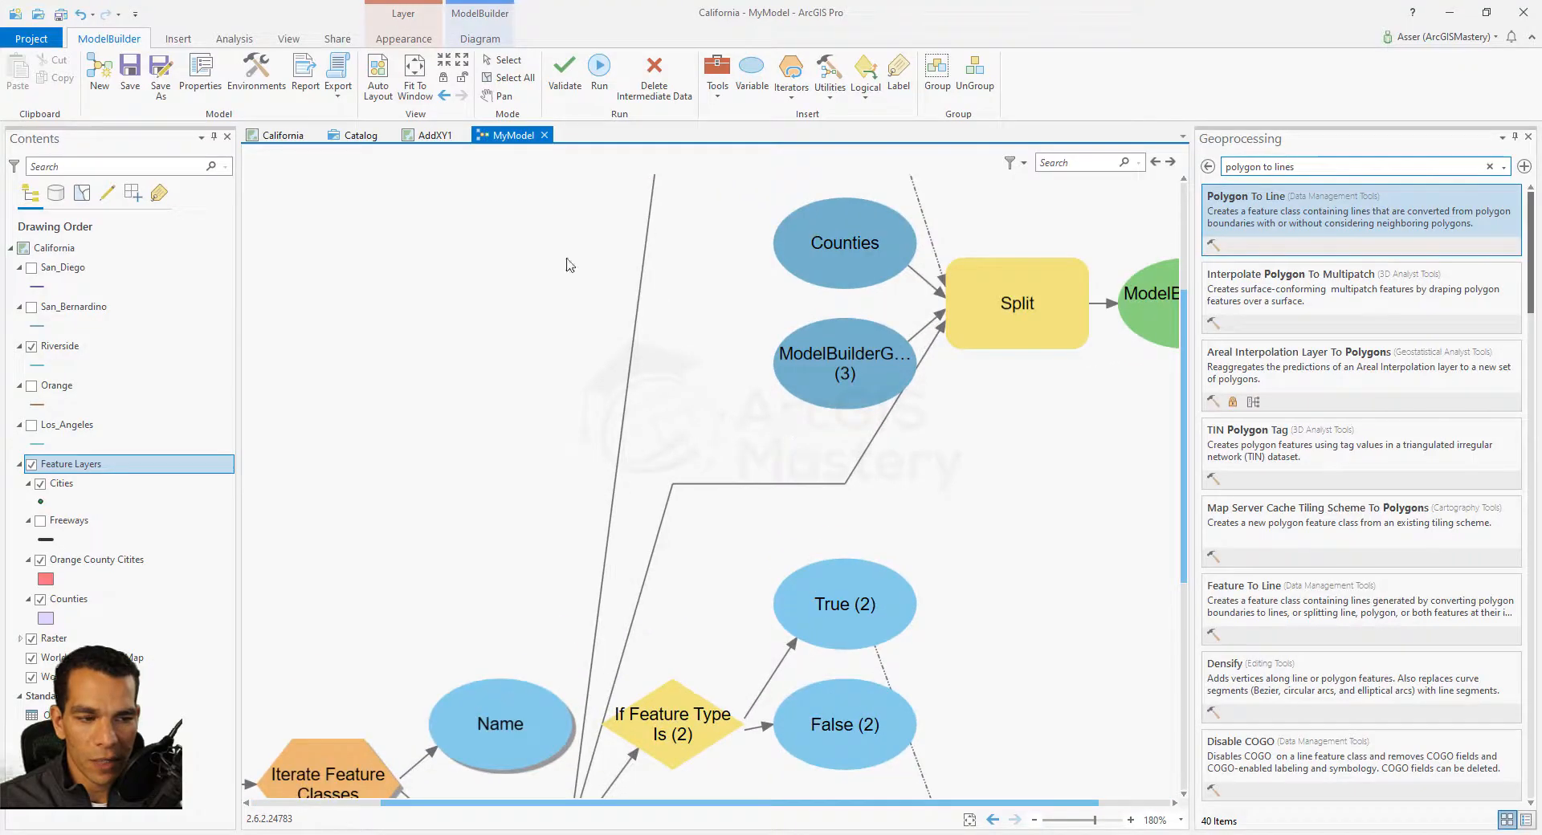
left_click(415, 74)
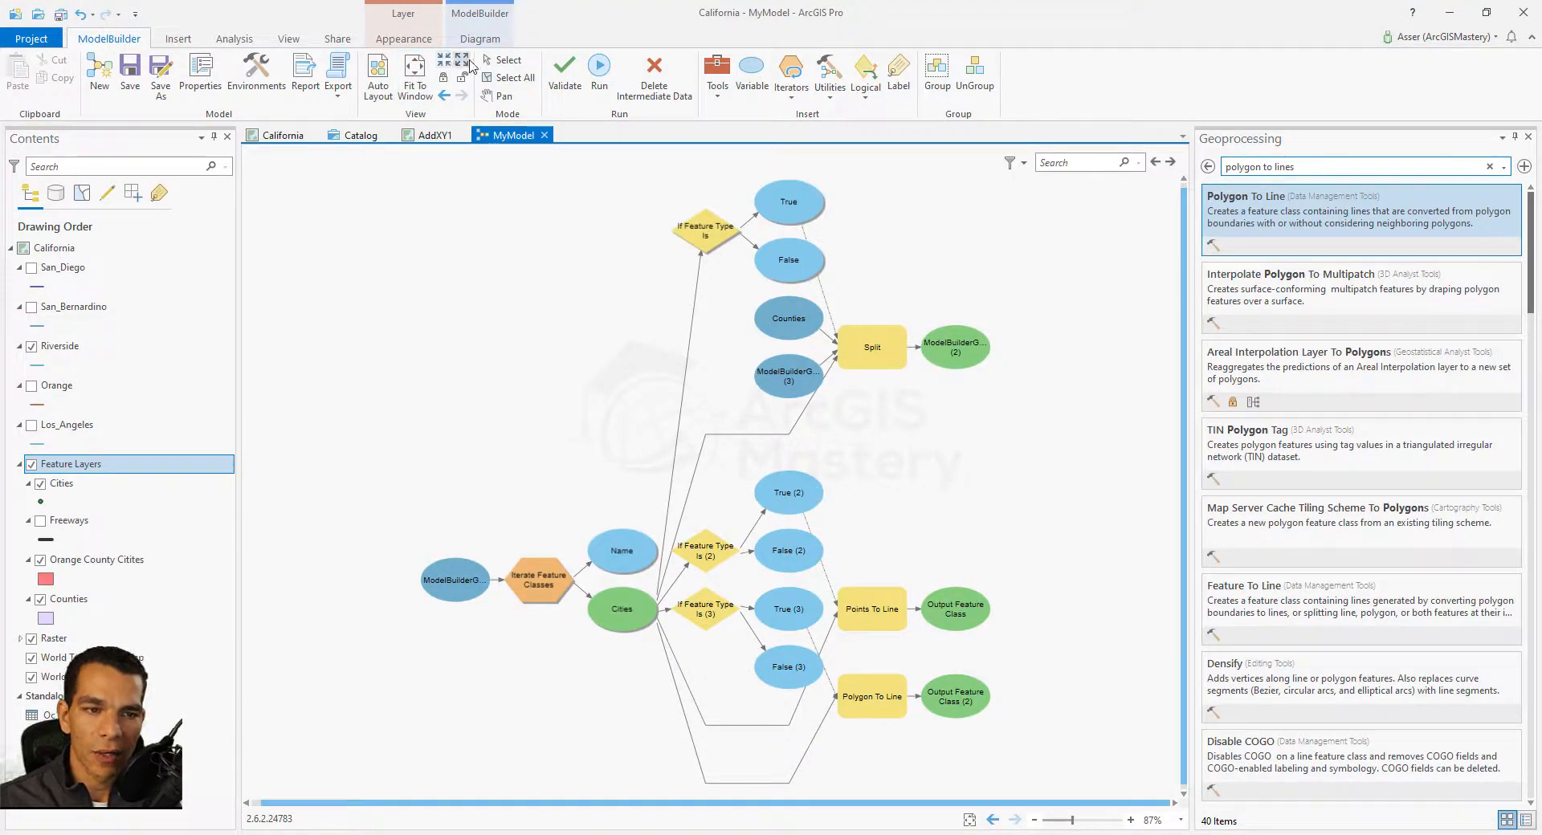
- Move the first If Feature Type Is condition slightly away from its True and False outputs and lock its position
left_click(444, 95)
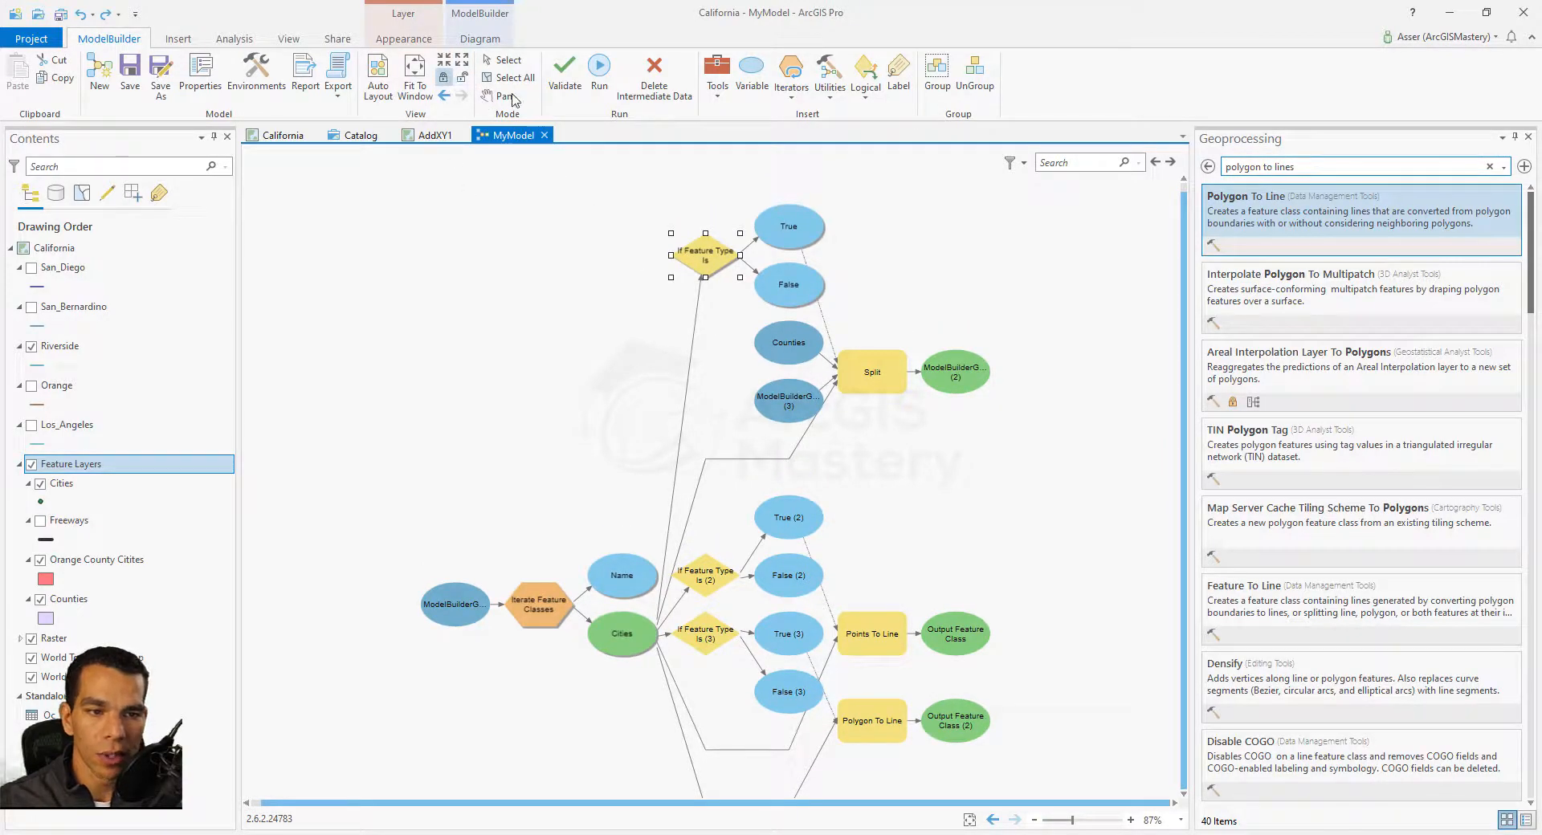
left_click(574, 237)
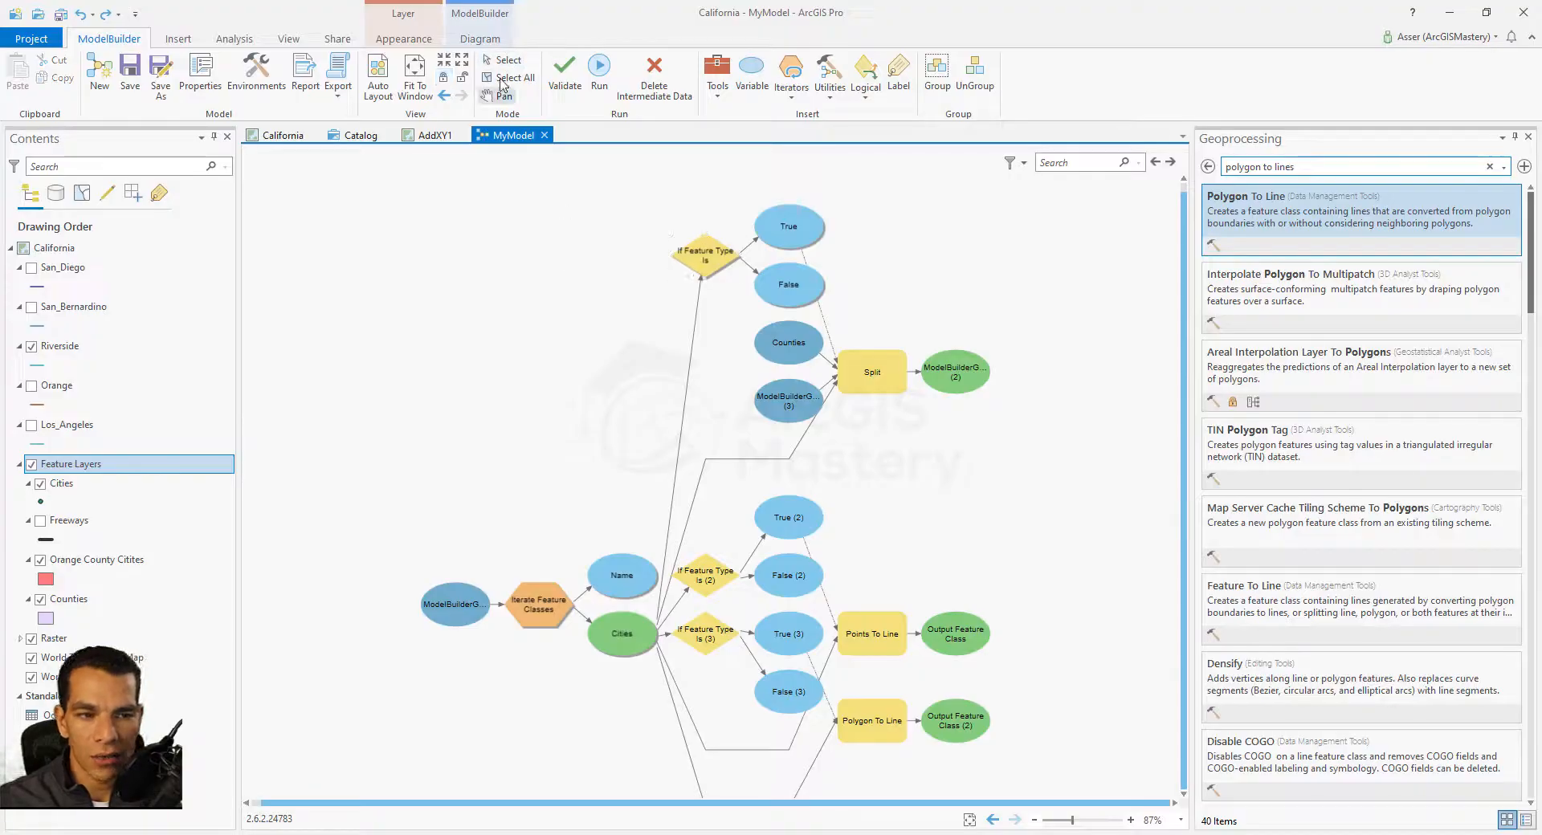
left_click_drag(692, 273, 682, 218)
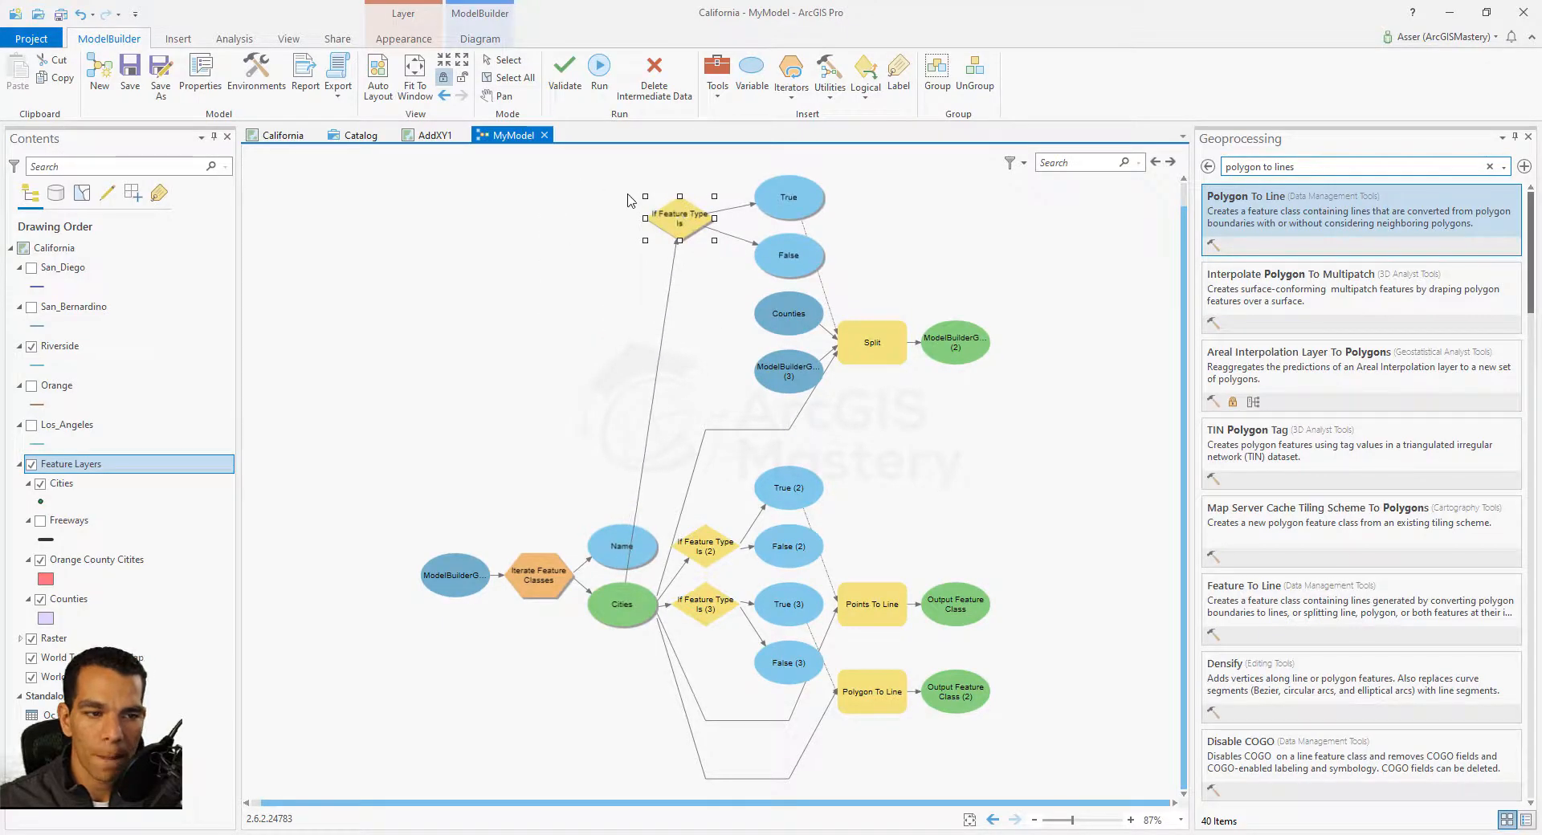
left_click_drag(796, 203, 853, 249)
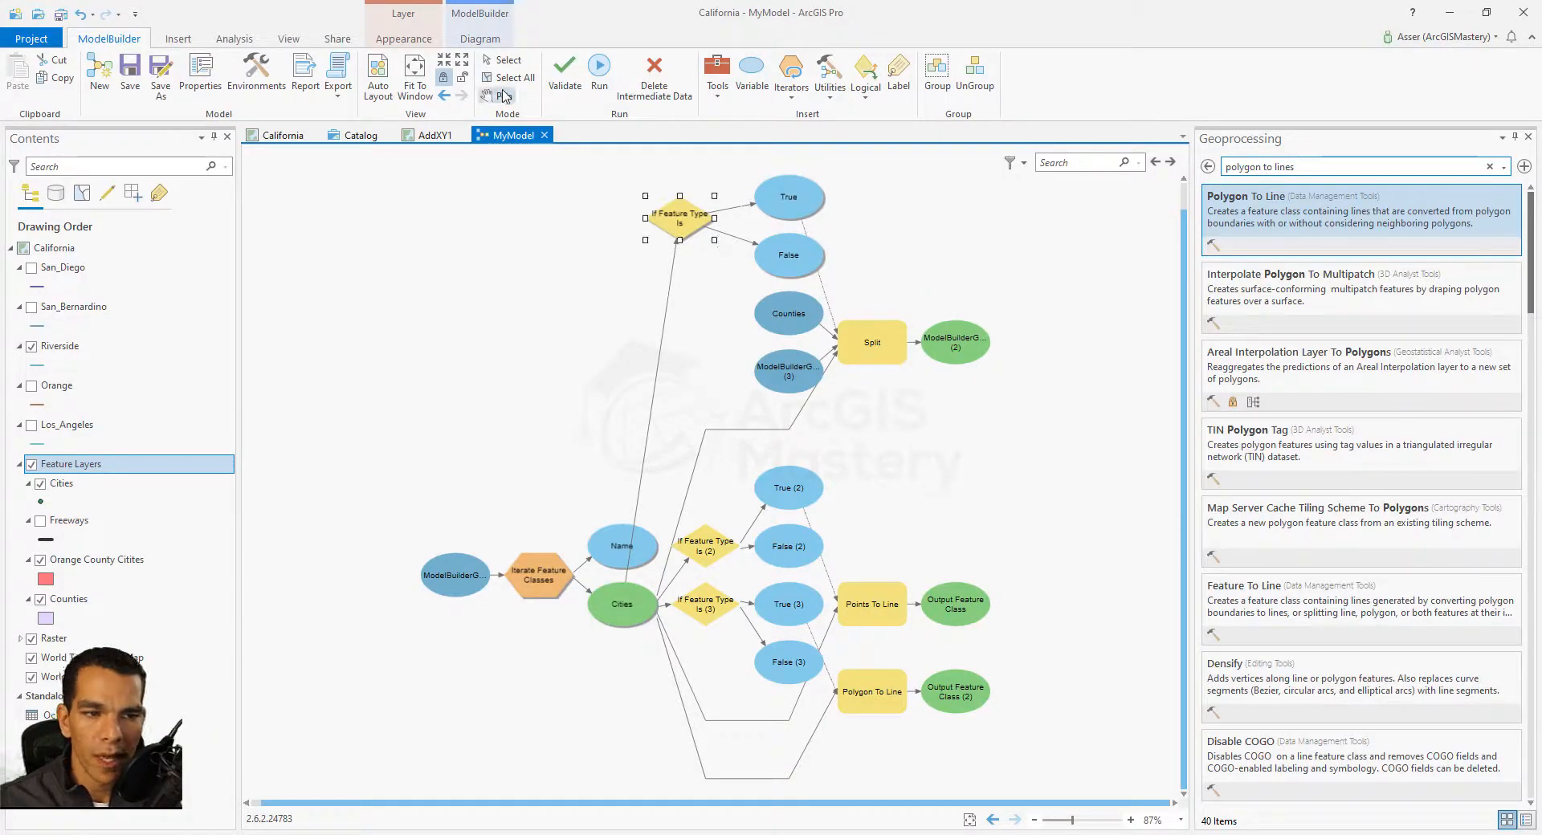
left_click(505, 96)
left_click_drag(512, 333, 542, 407)
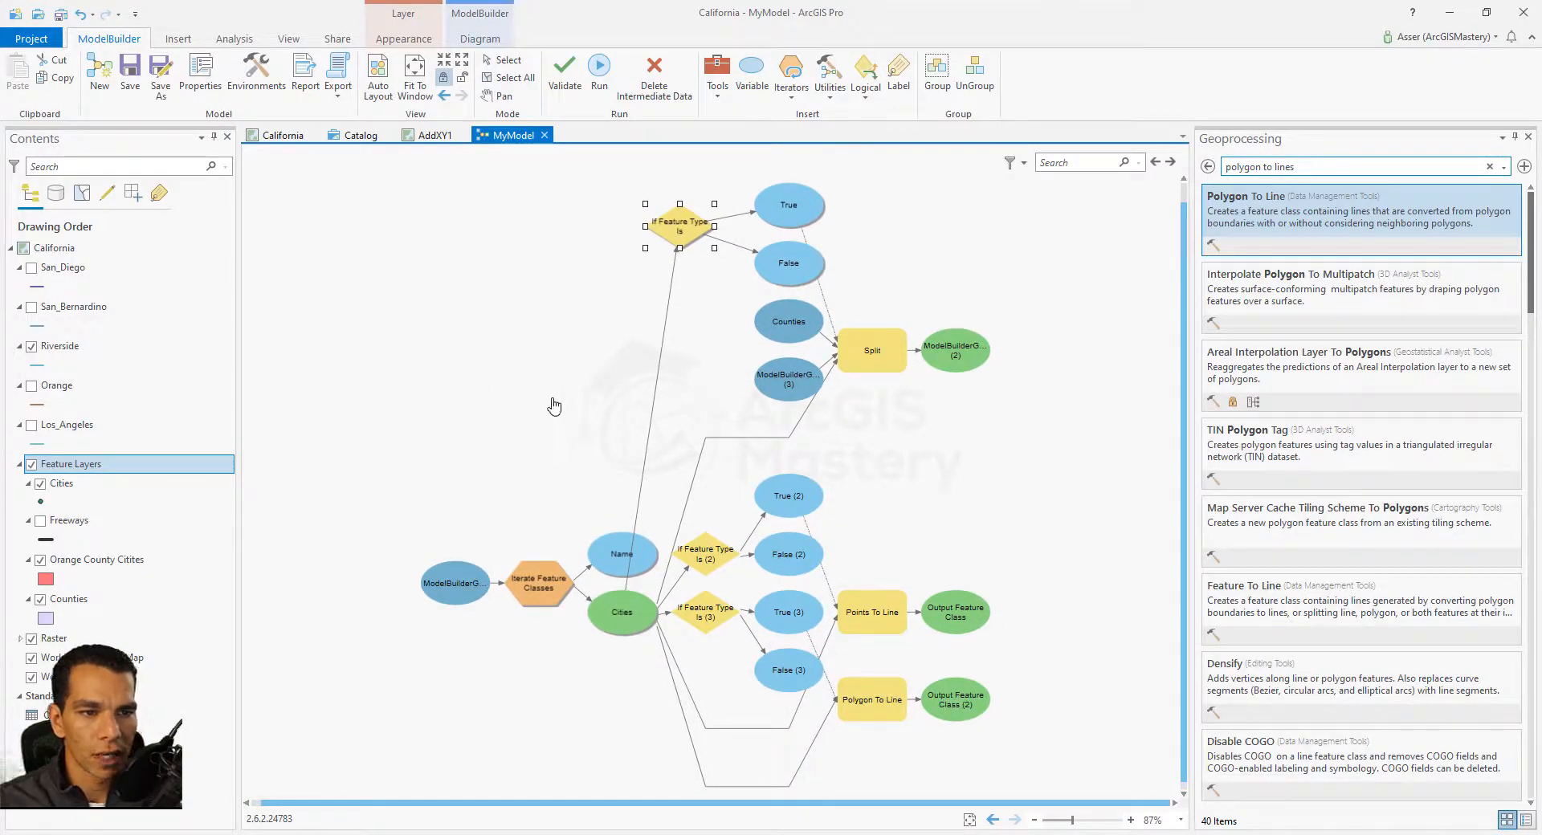
- Validate the model and search the insertable tools for "create file"
left_click(564, 76)
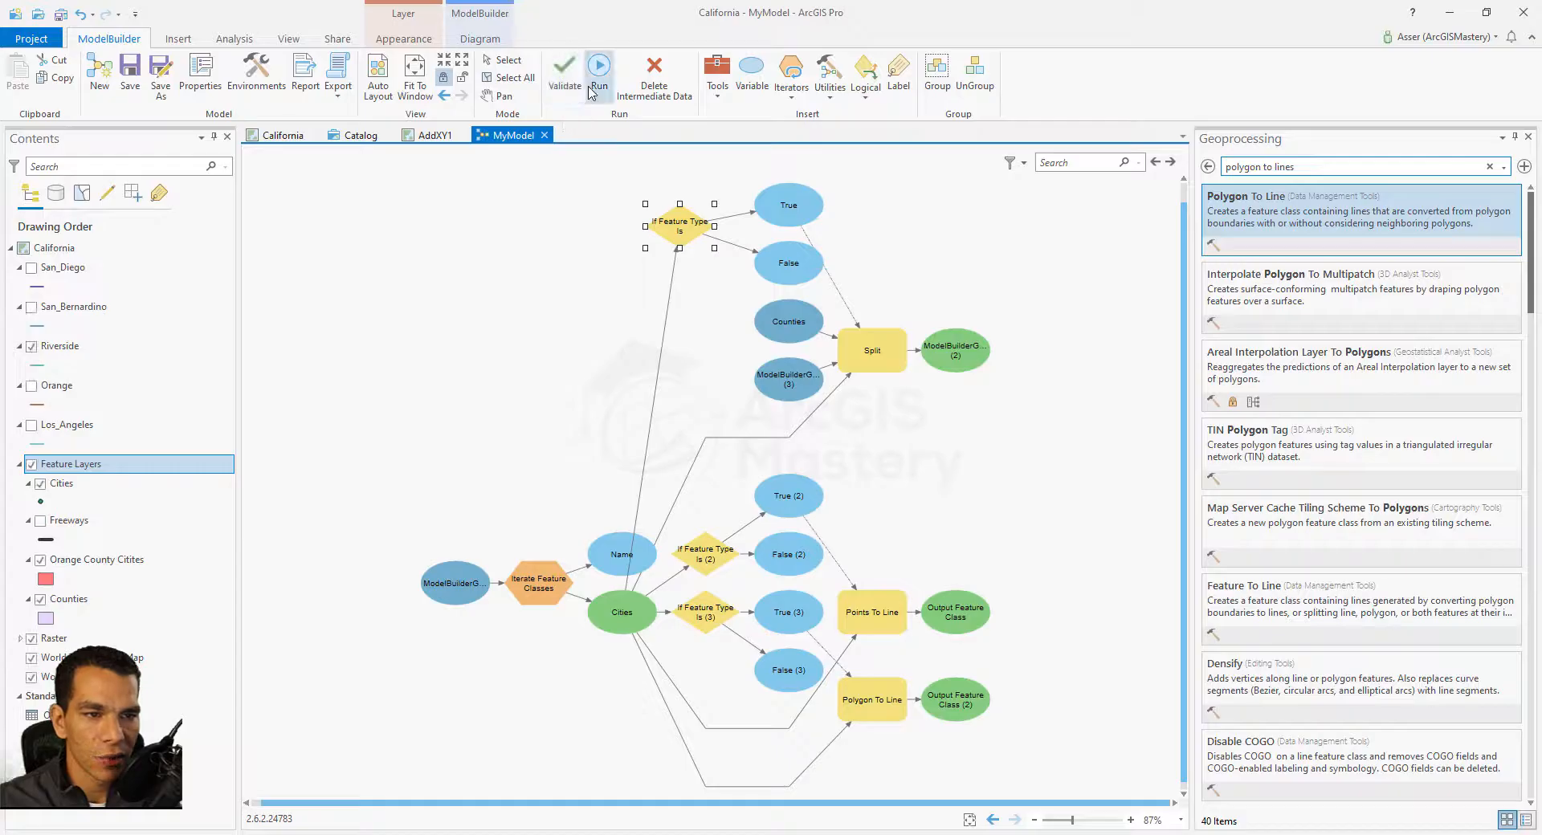
left_click(667, 103)
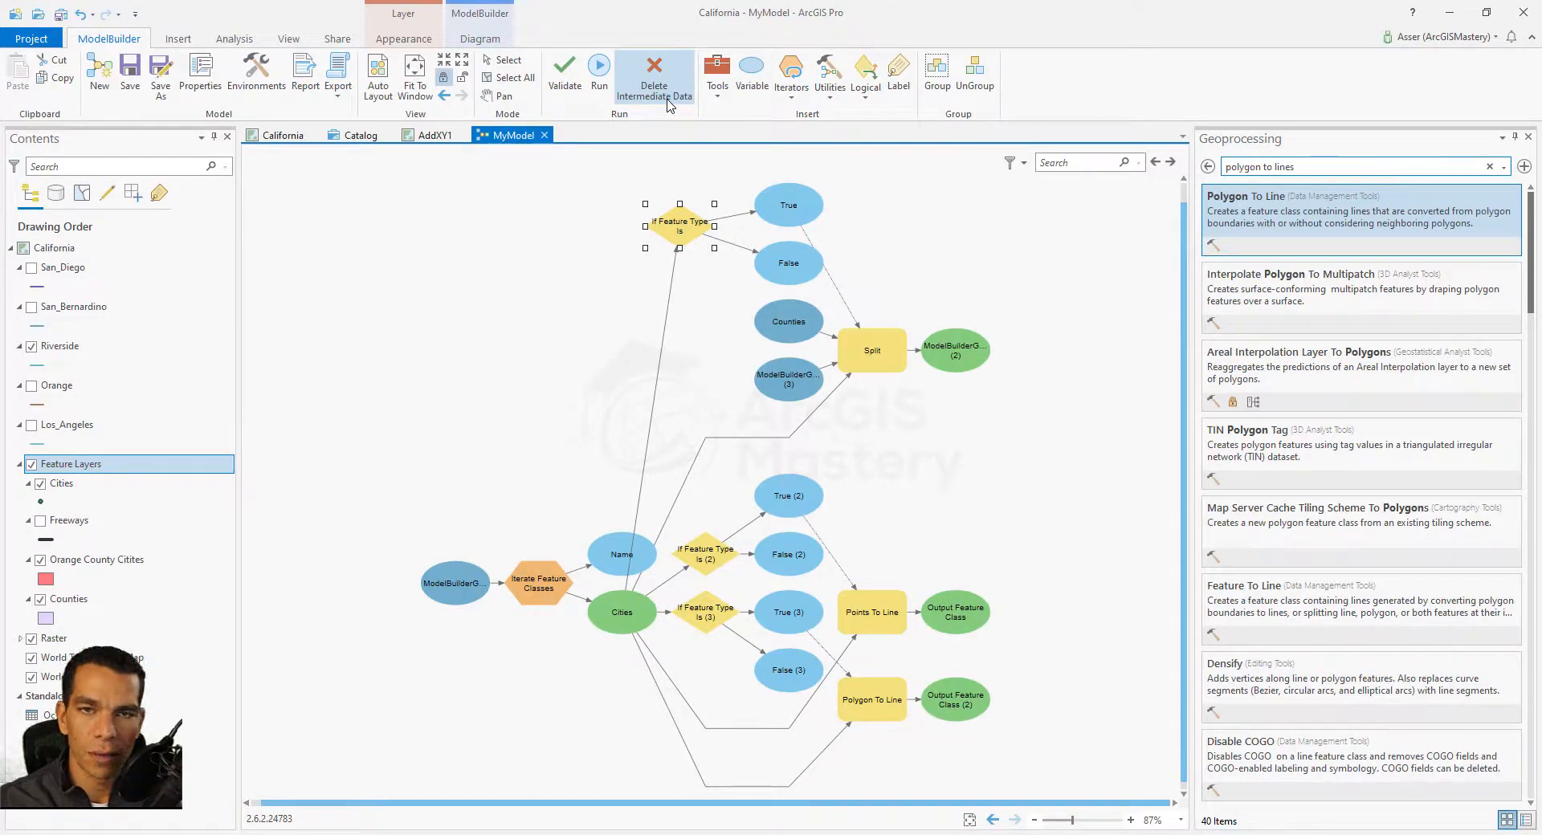
left_click(719, 95)
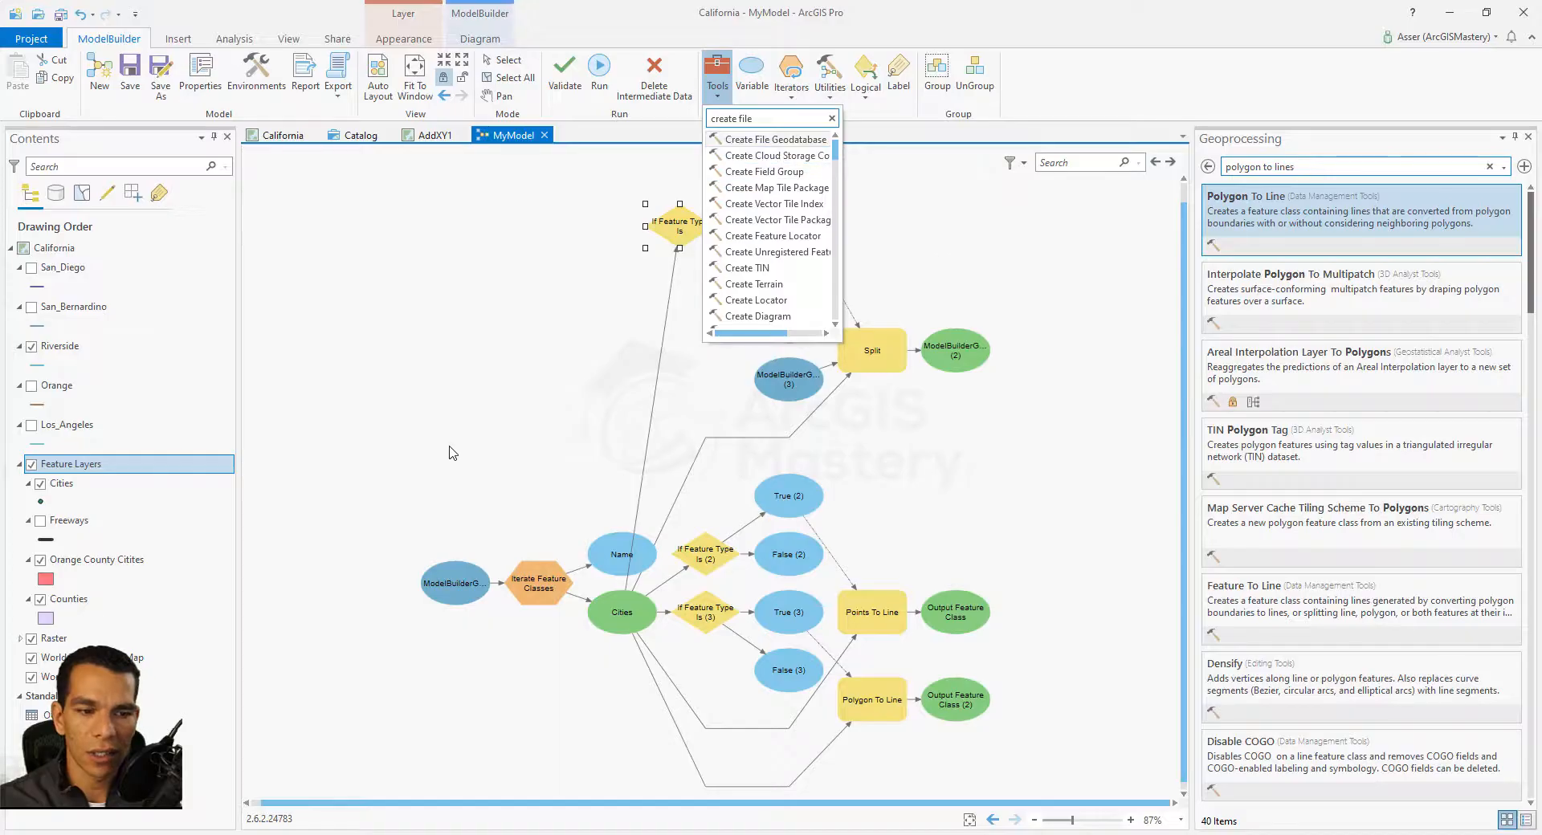
left_click(546, 397)
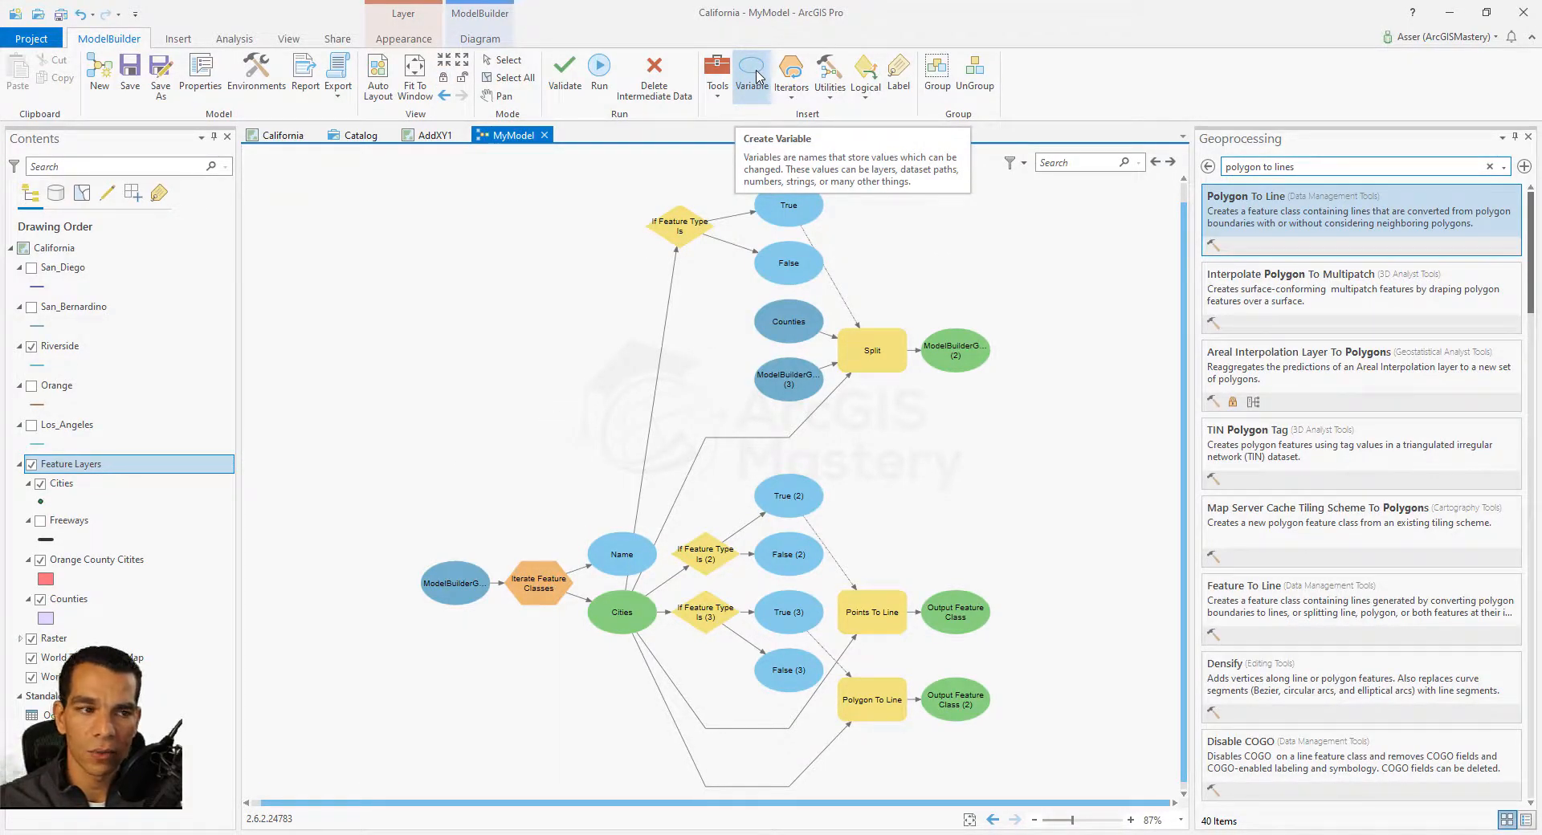
- Examine the data types offered for a new model variable, closing the choice without creating one
left_click(756, 77)
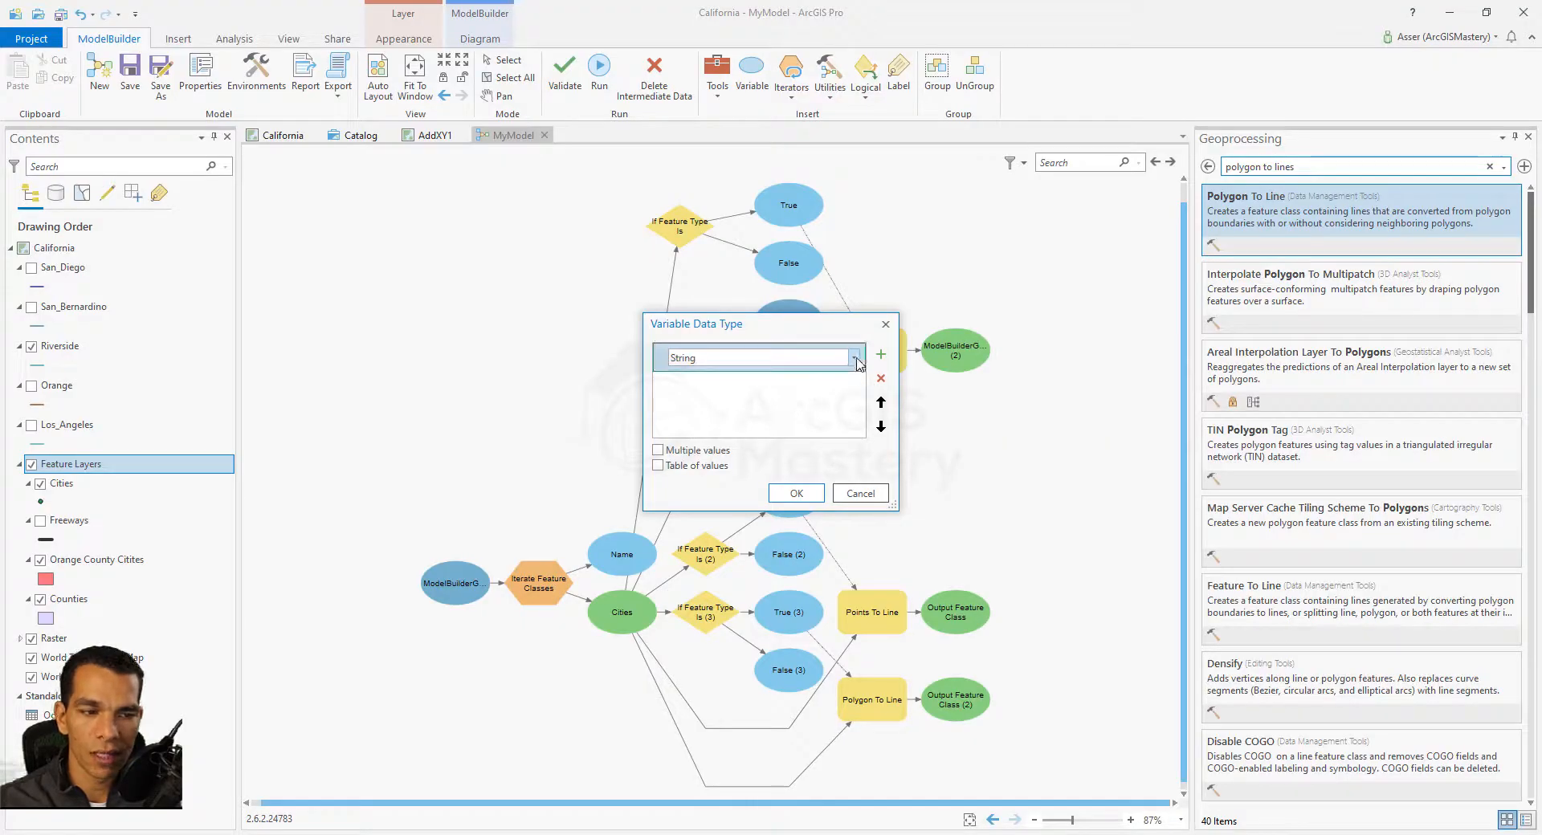
left_click(856, 358)
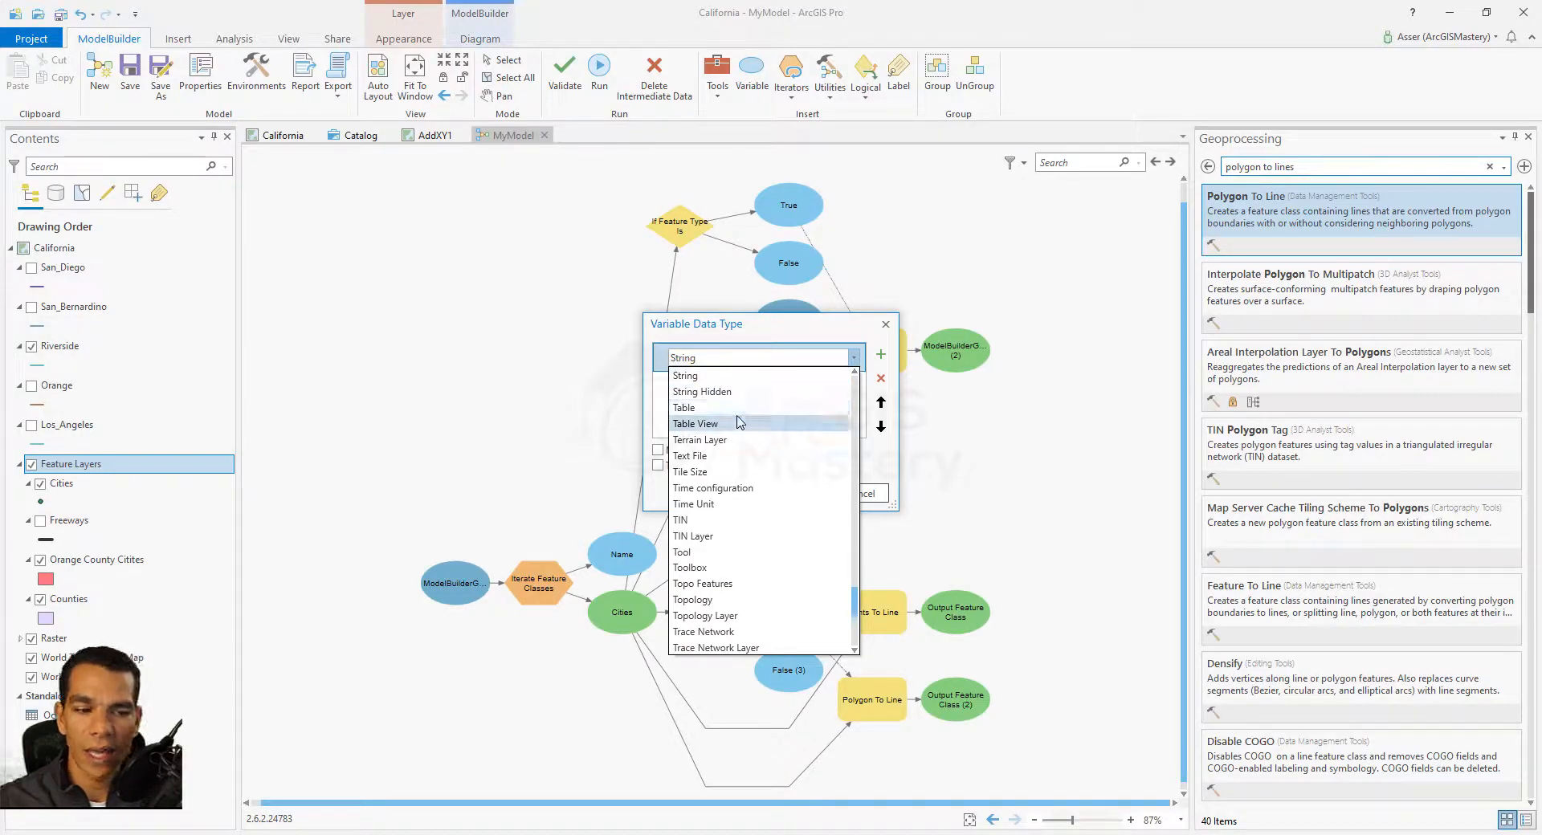
scroll(743, 466, "down", 3)
scroll(751, 514, "up", 8)
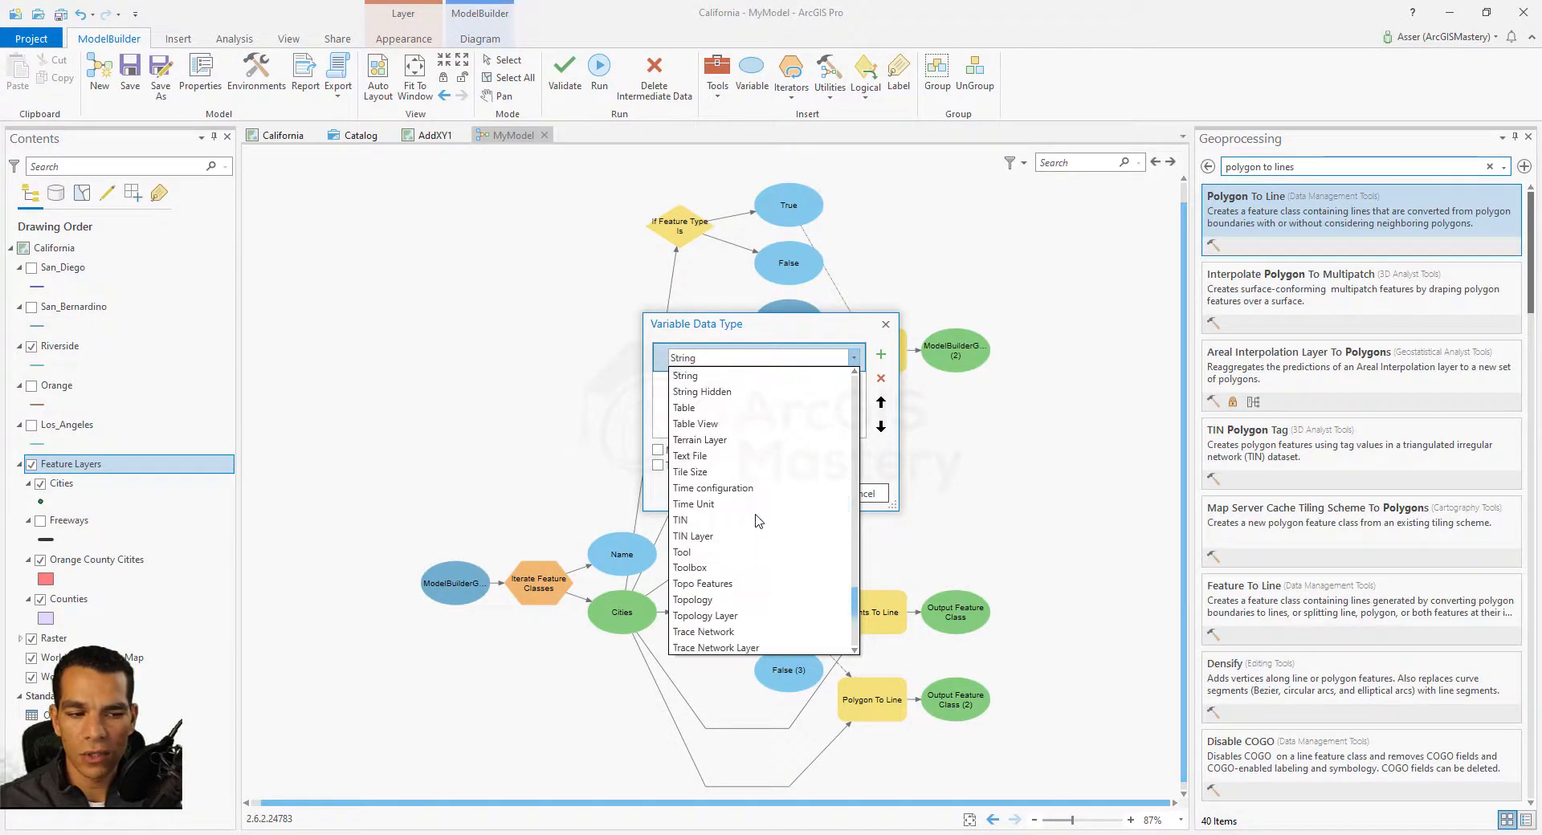
scroll(754, 525, "up", 5)
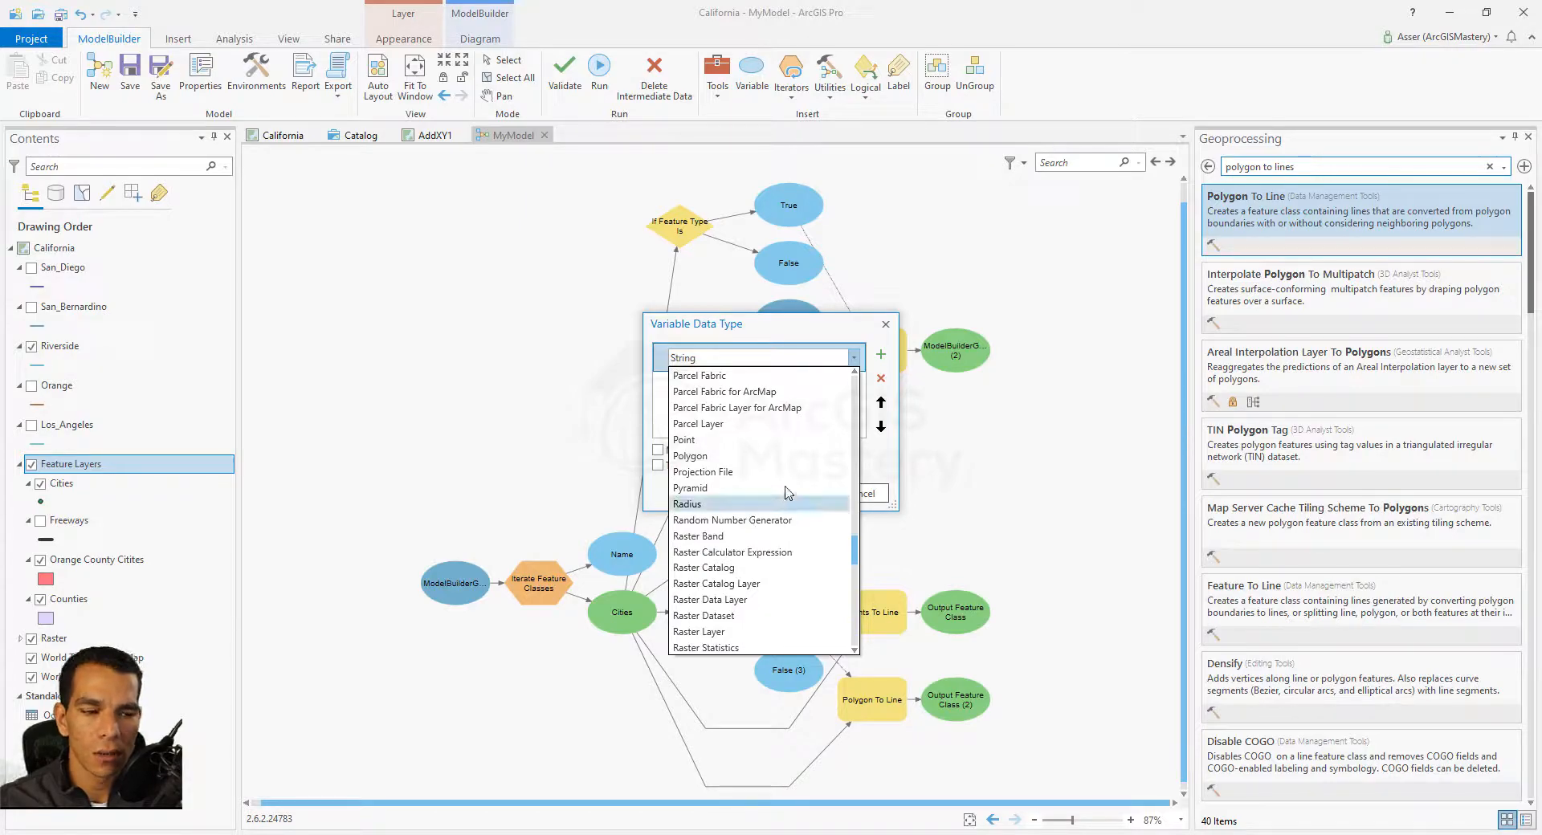
left_click(887, 328)
left_click(887, 328)
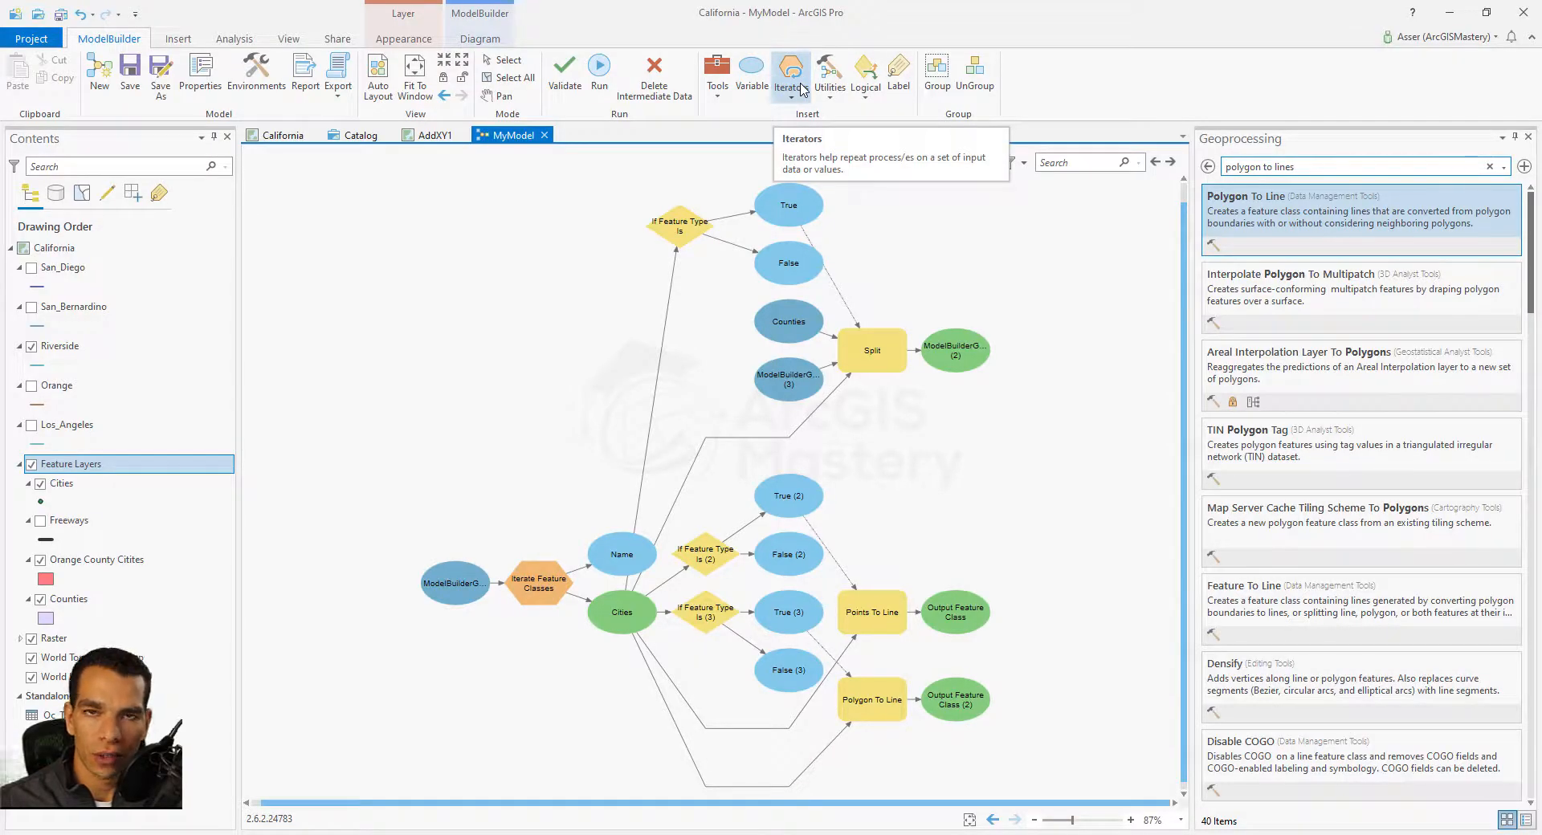
- Examine the available model utilities and logical conditions, and check the parameters of the first If Feature Type Is condition
mouse_move(523, 590)
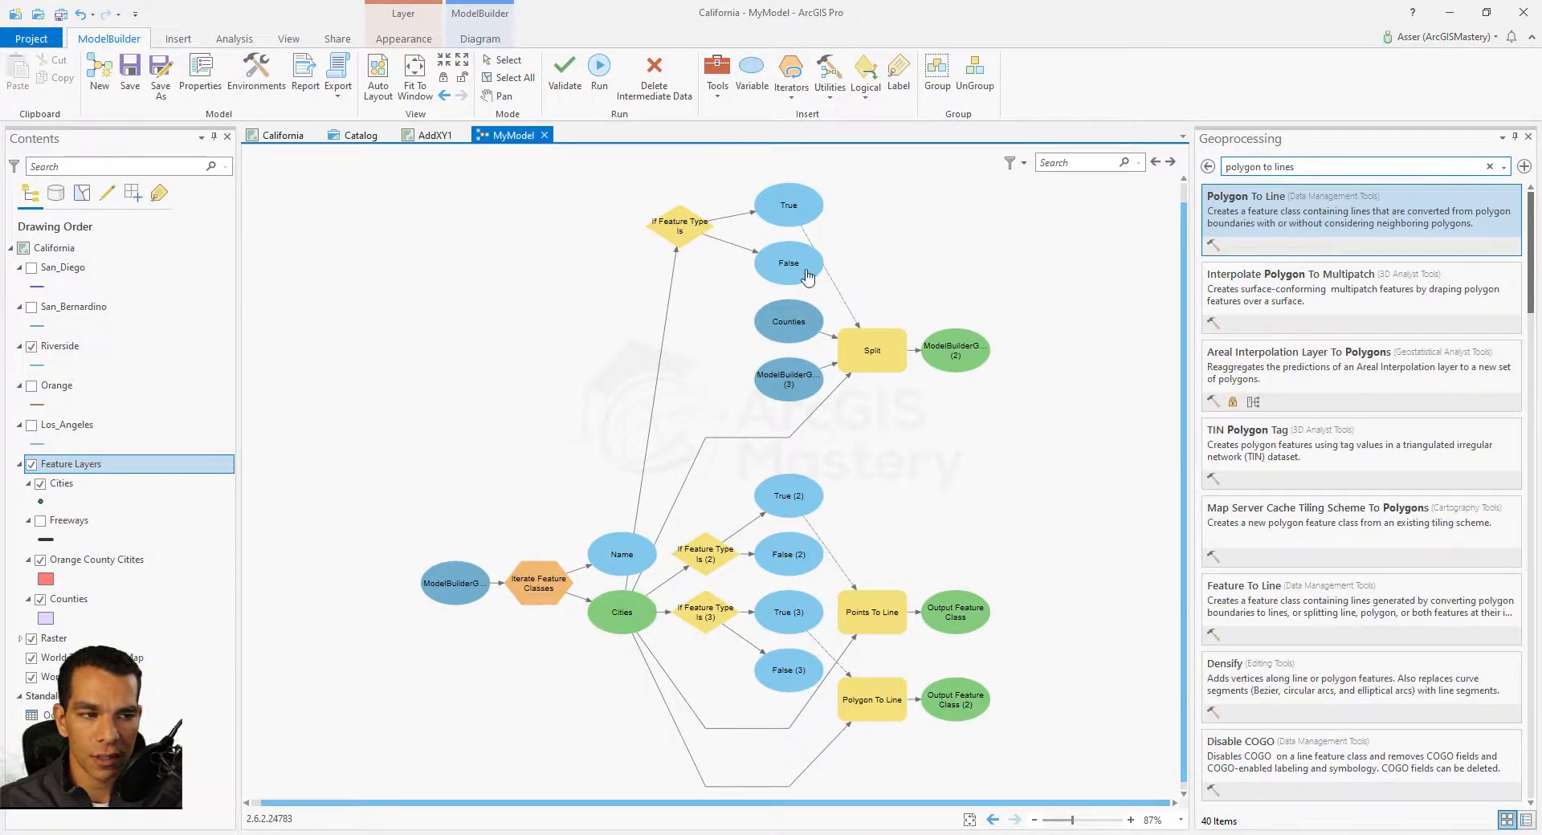
left_click(832, 94)
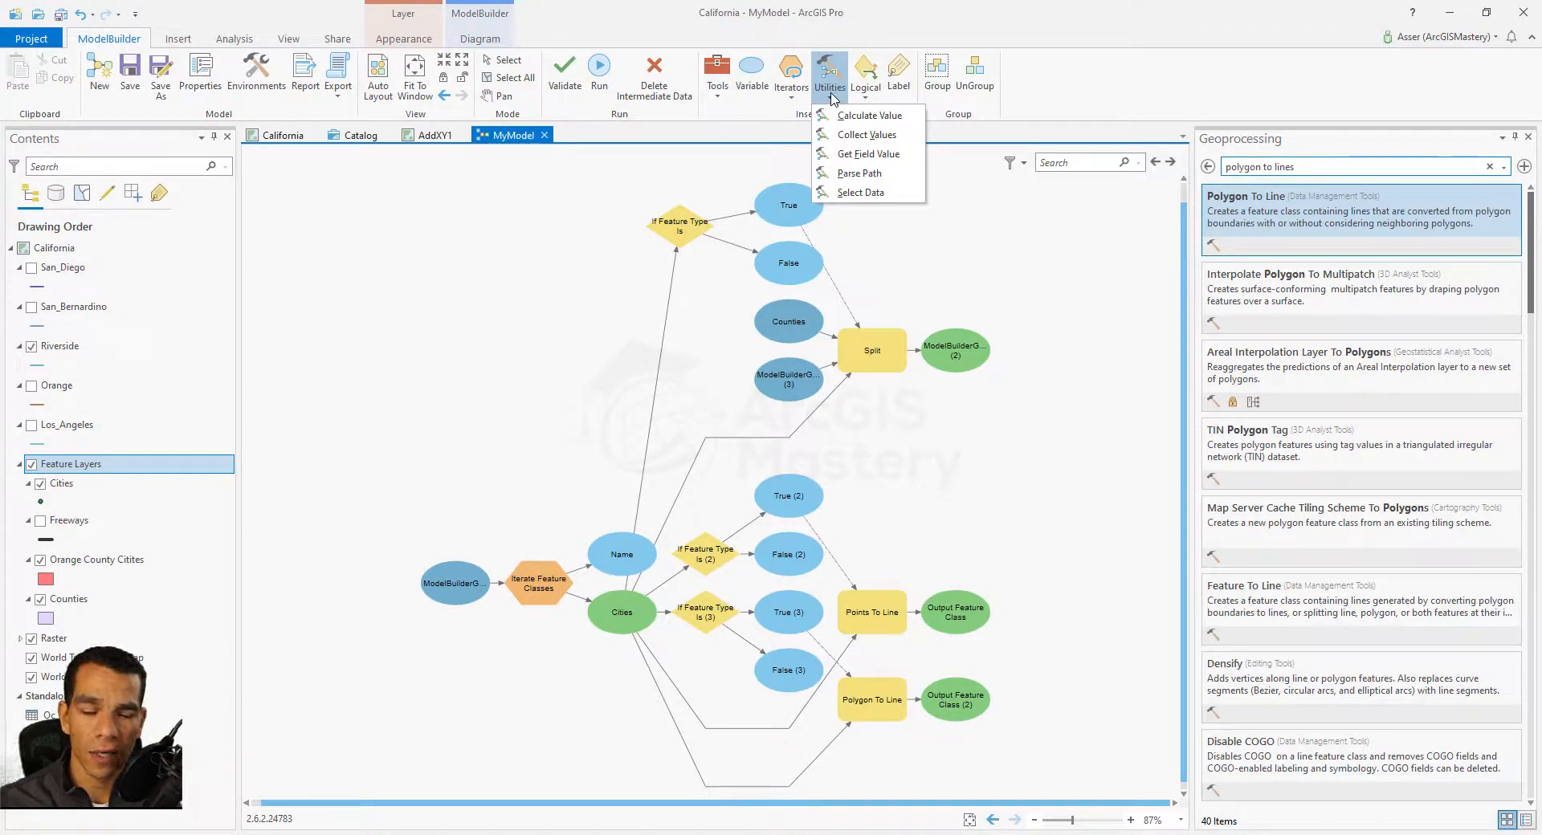
left_click(874, 93)
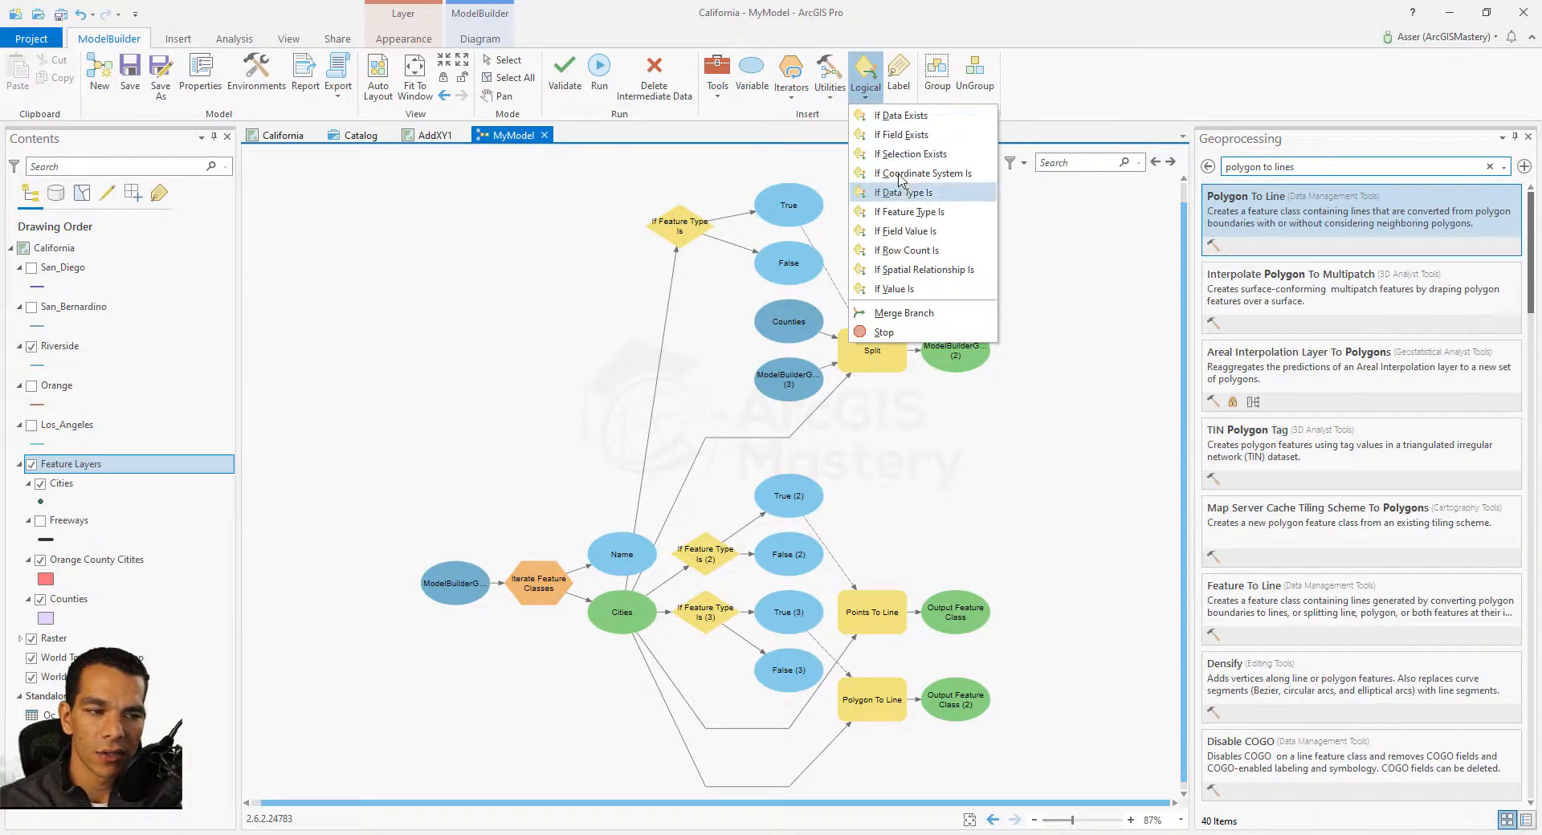
left_click(700, 256)
mouse_move(665, 236)
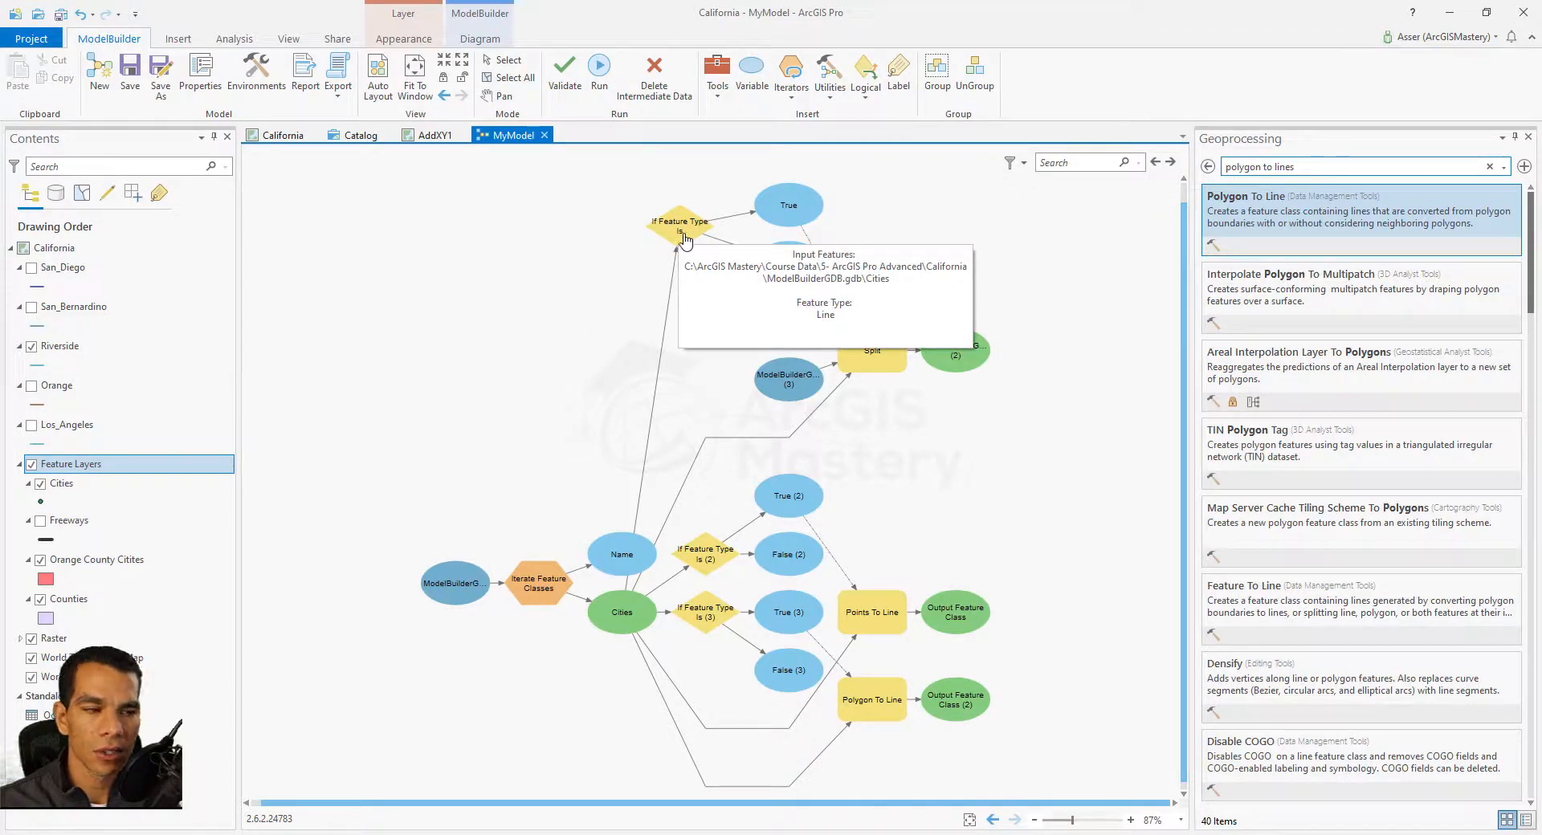
- Add a label reading "This Model Builder" and place it in the empty area beside the first If Feature Type Is condition
left_click(900, 89)
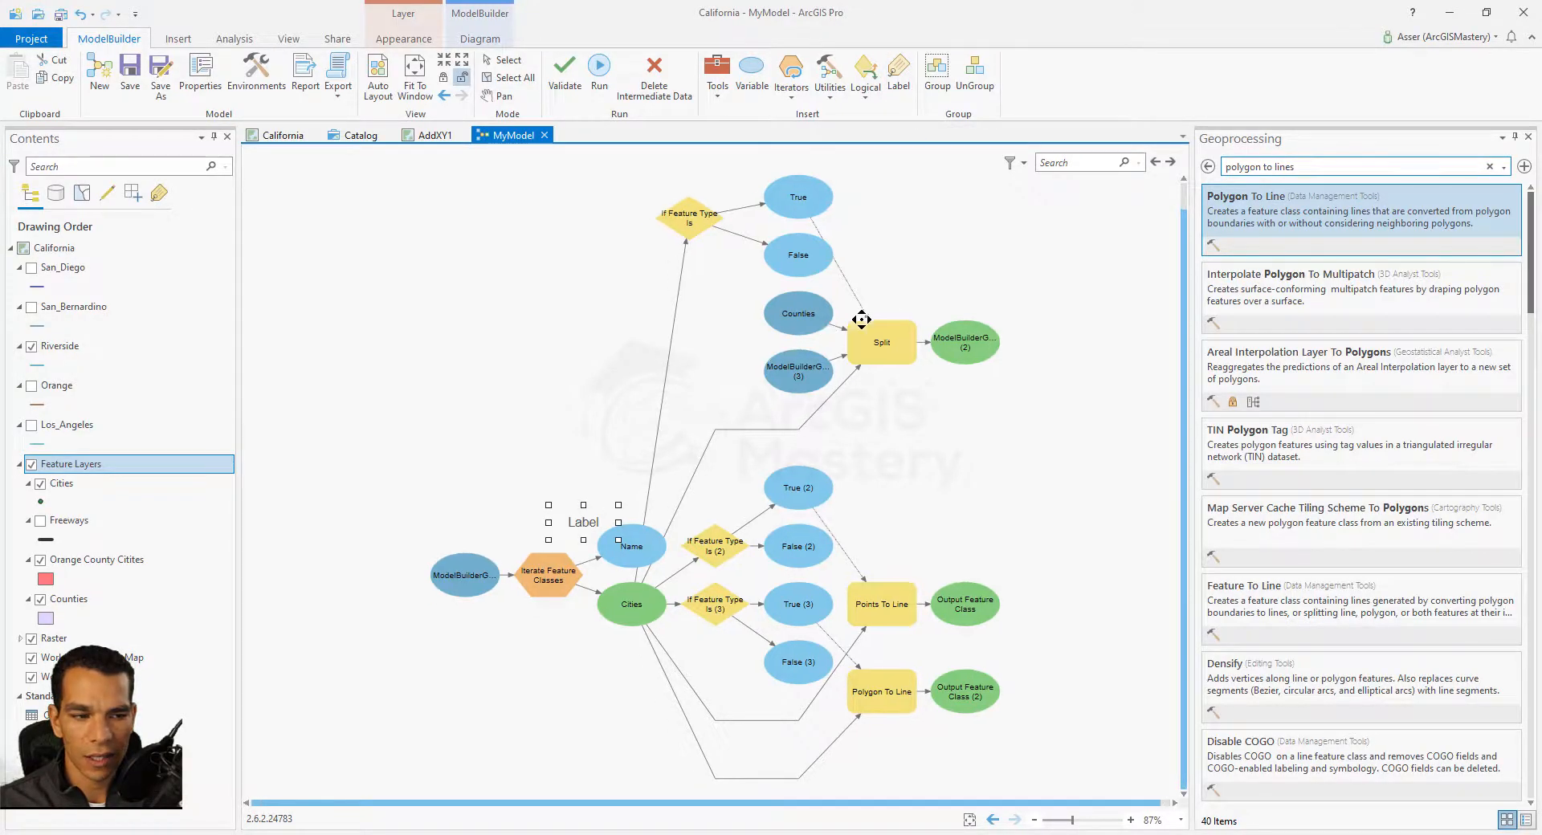
double_click(585, 520)
left_click_drag(585, 517, 547, 528)
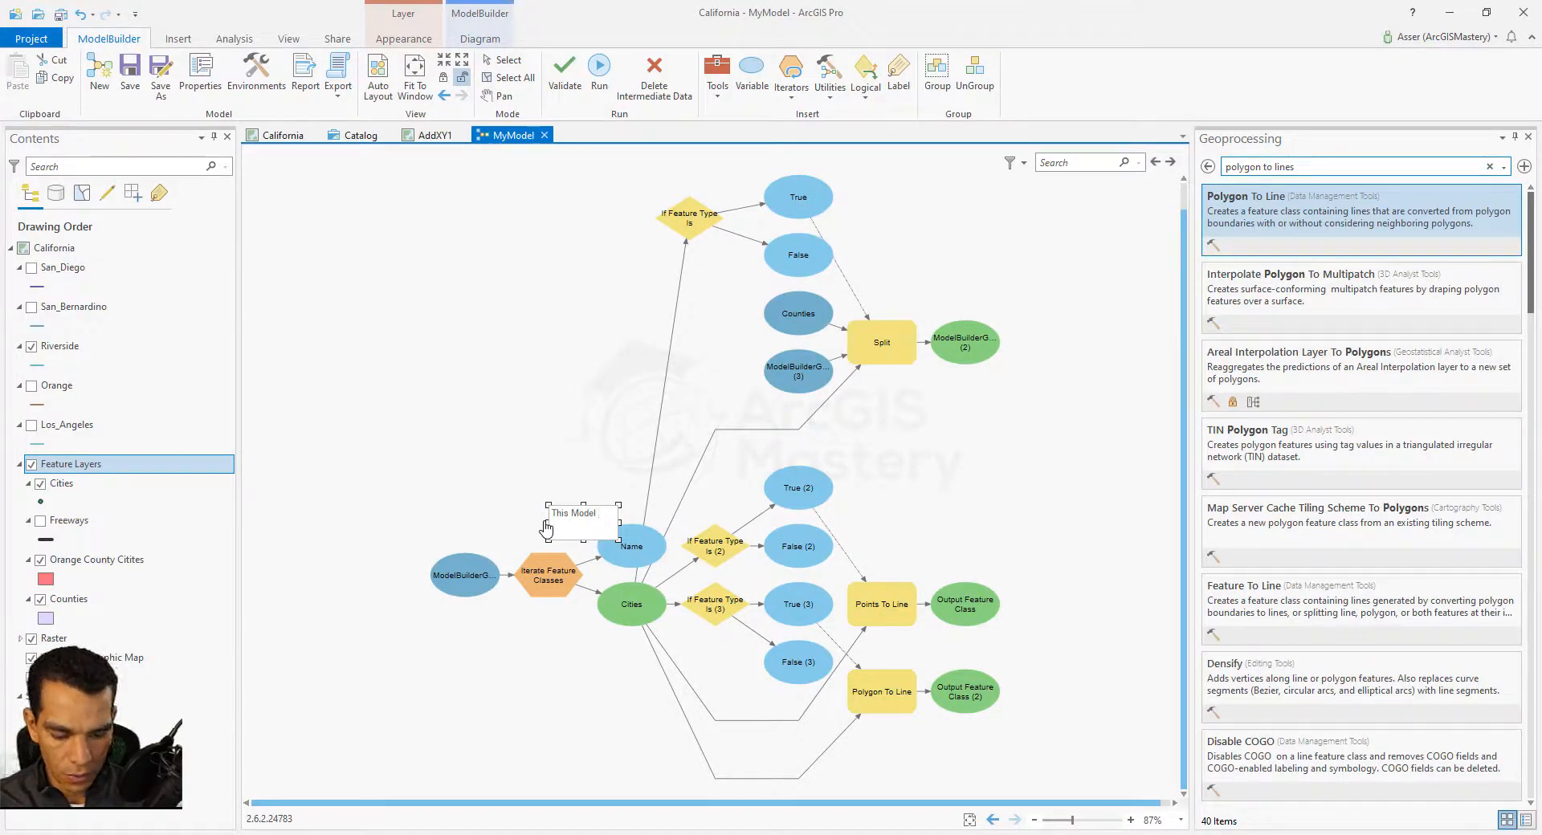
type("This Model Builder")
key("Return")
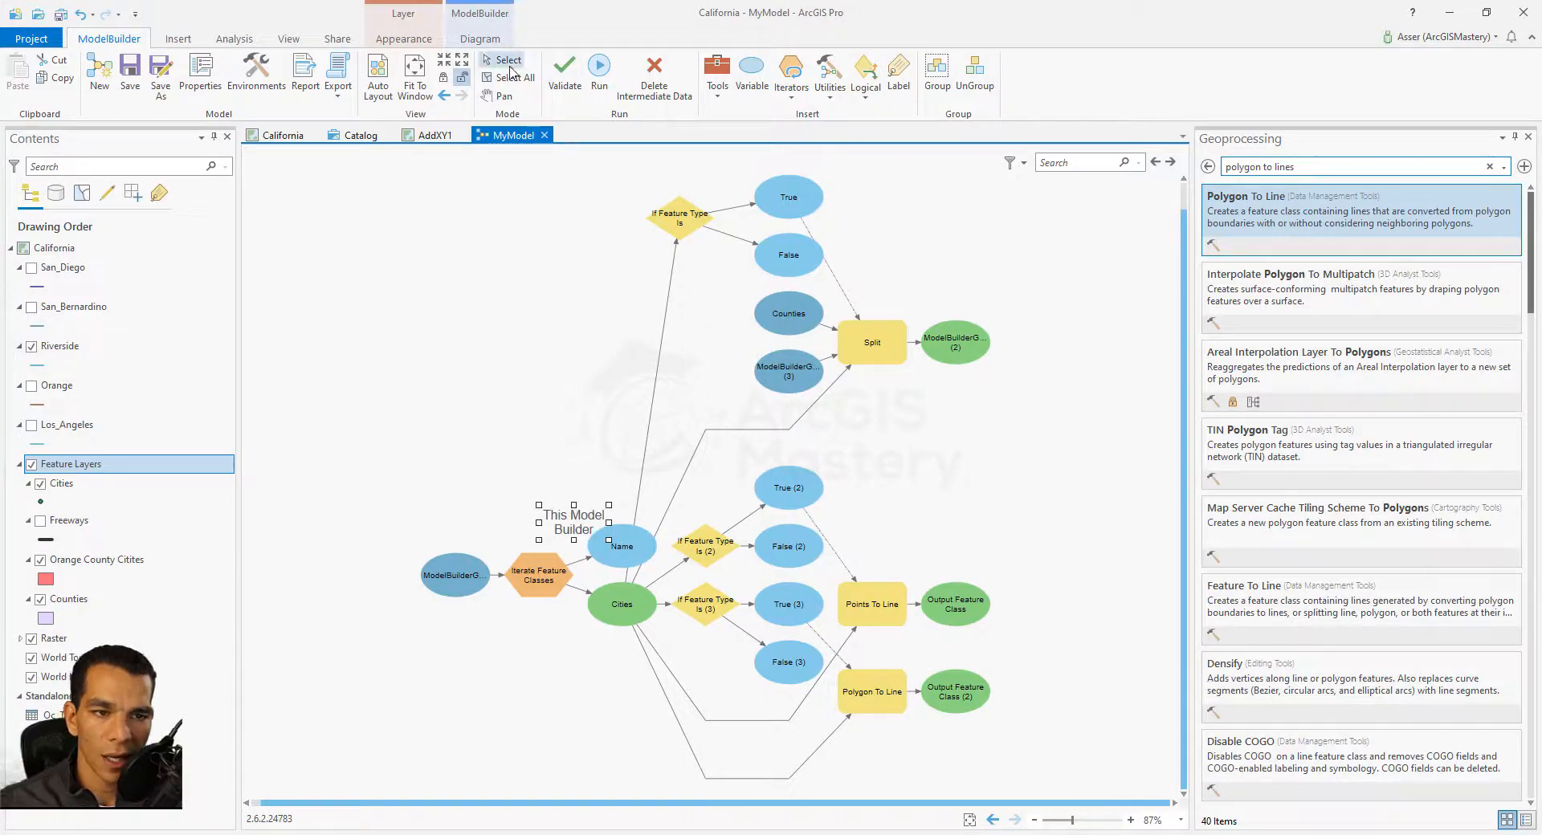
left_click_drag(570, 537, 590, 330)
left_click(527, 397)
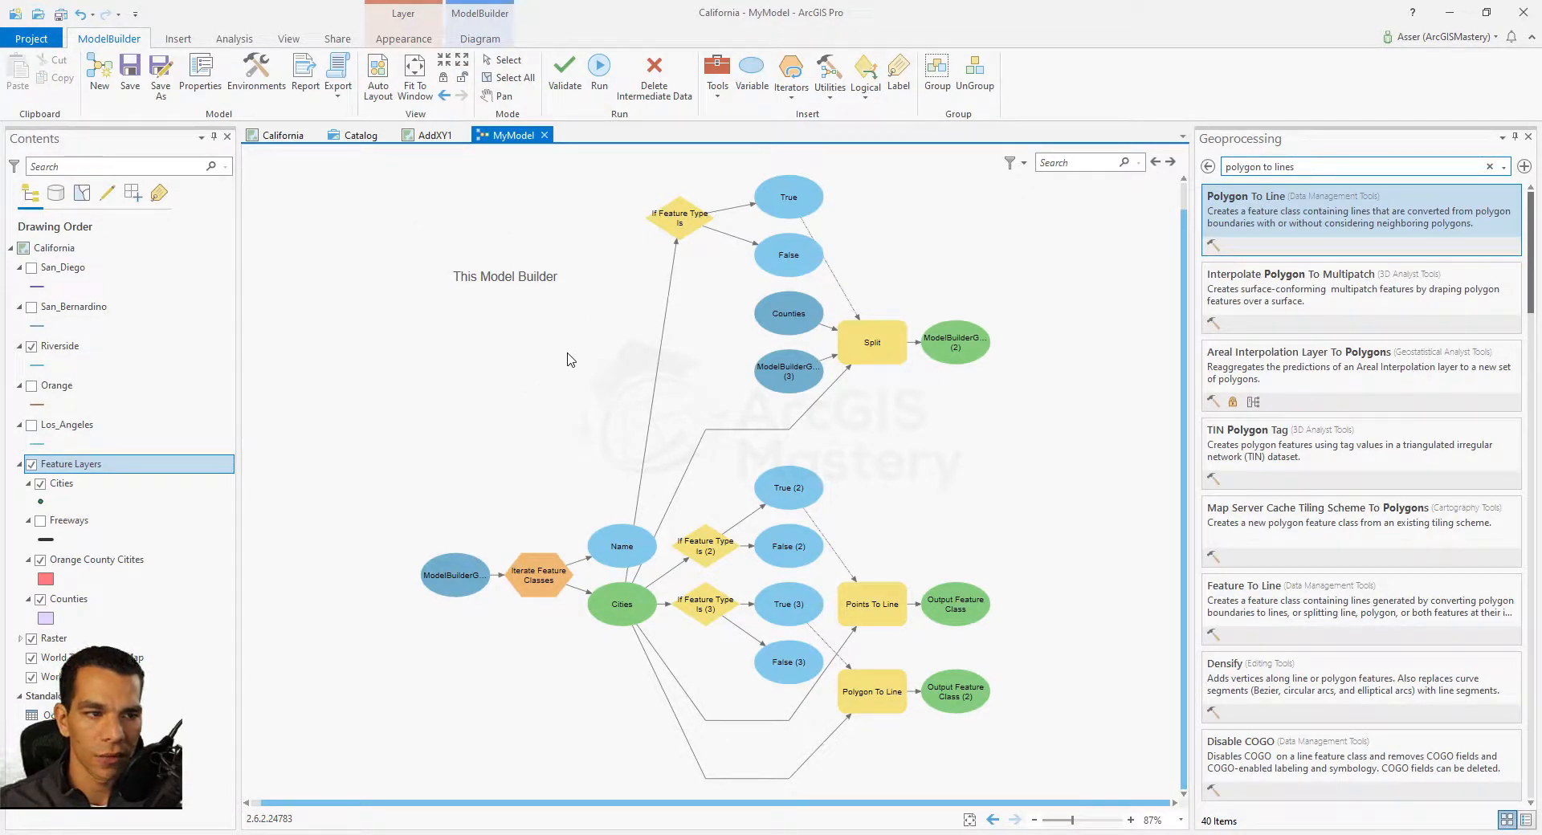
- Group the first If Feature Type Is condition, its outputs and the Split tool with its inputs and output, and name the group Split
left_click_drag(638, 177, 970, 424)
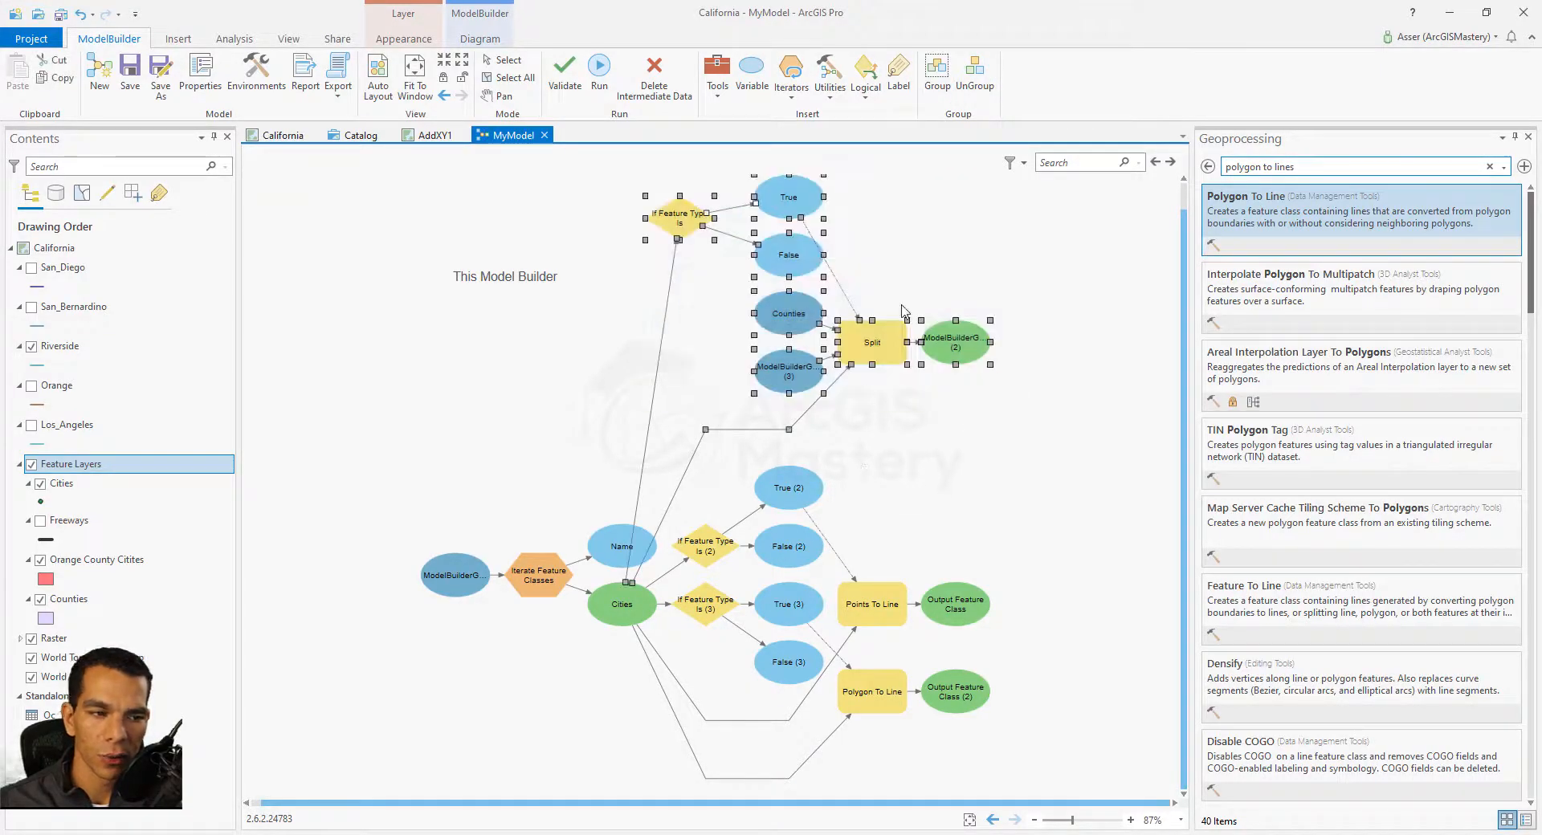
left_click(937, 72)
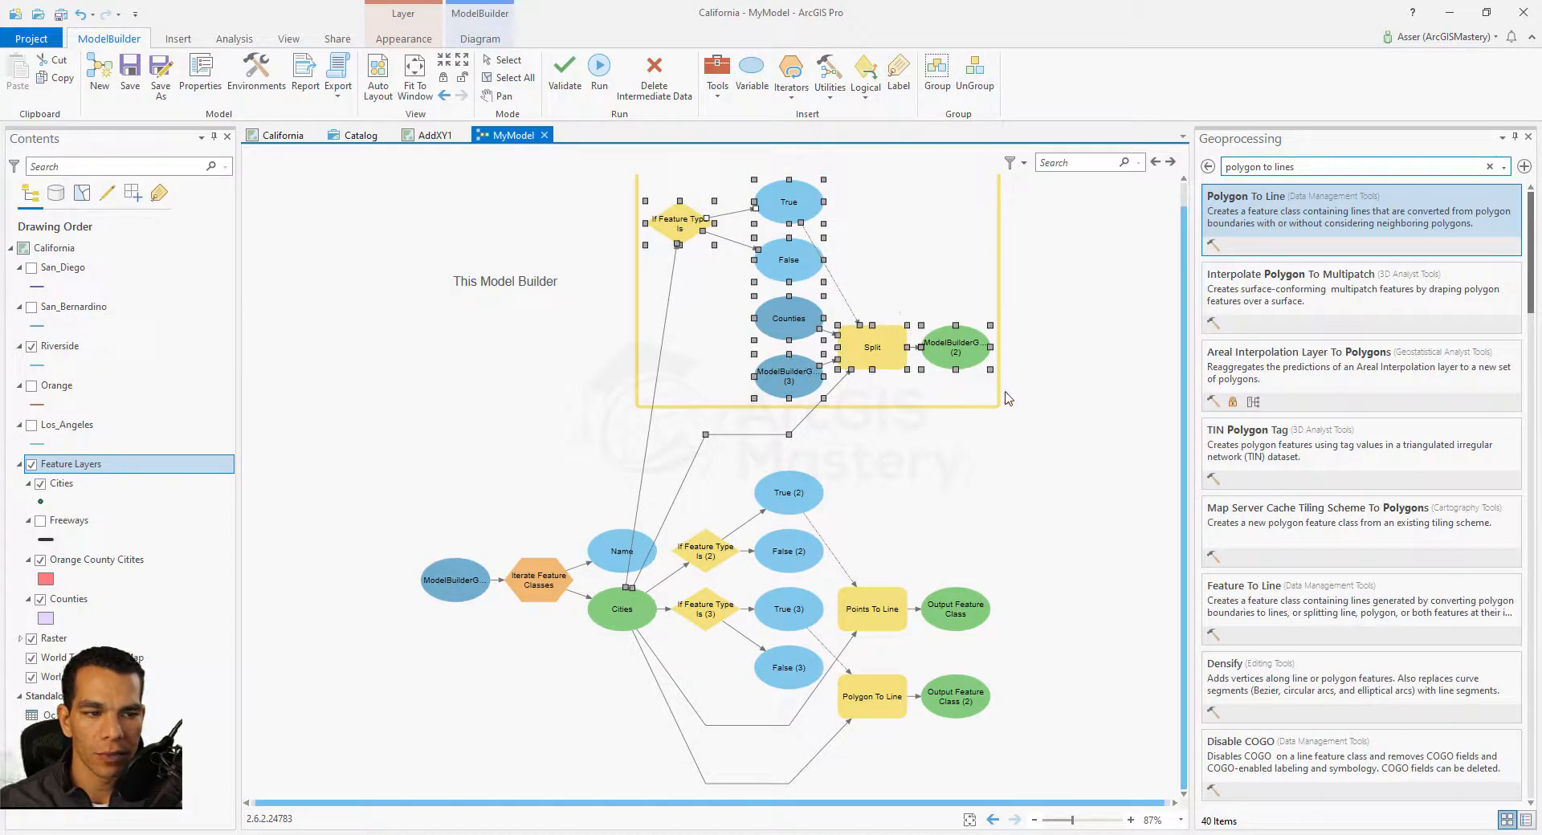
scroll(1009, 401, "up", 3)
scroll(729, 434, "down", 4)
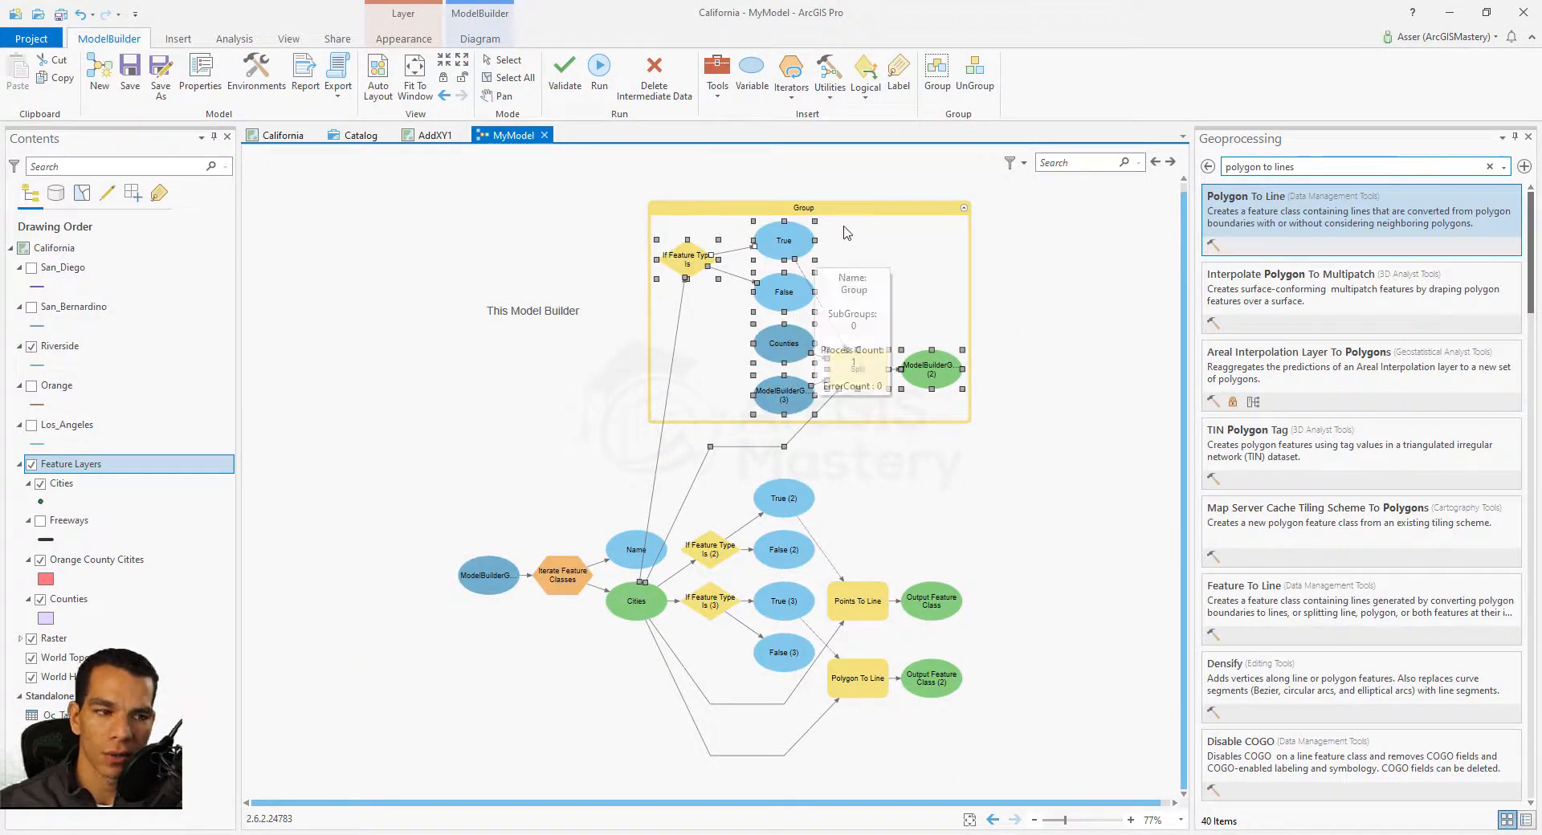
left_click(806, 209)
left_click(690, 212)
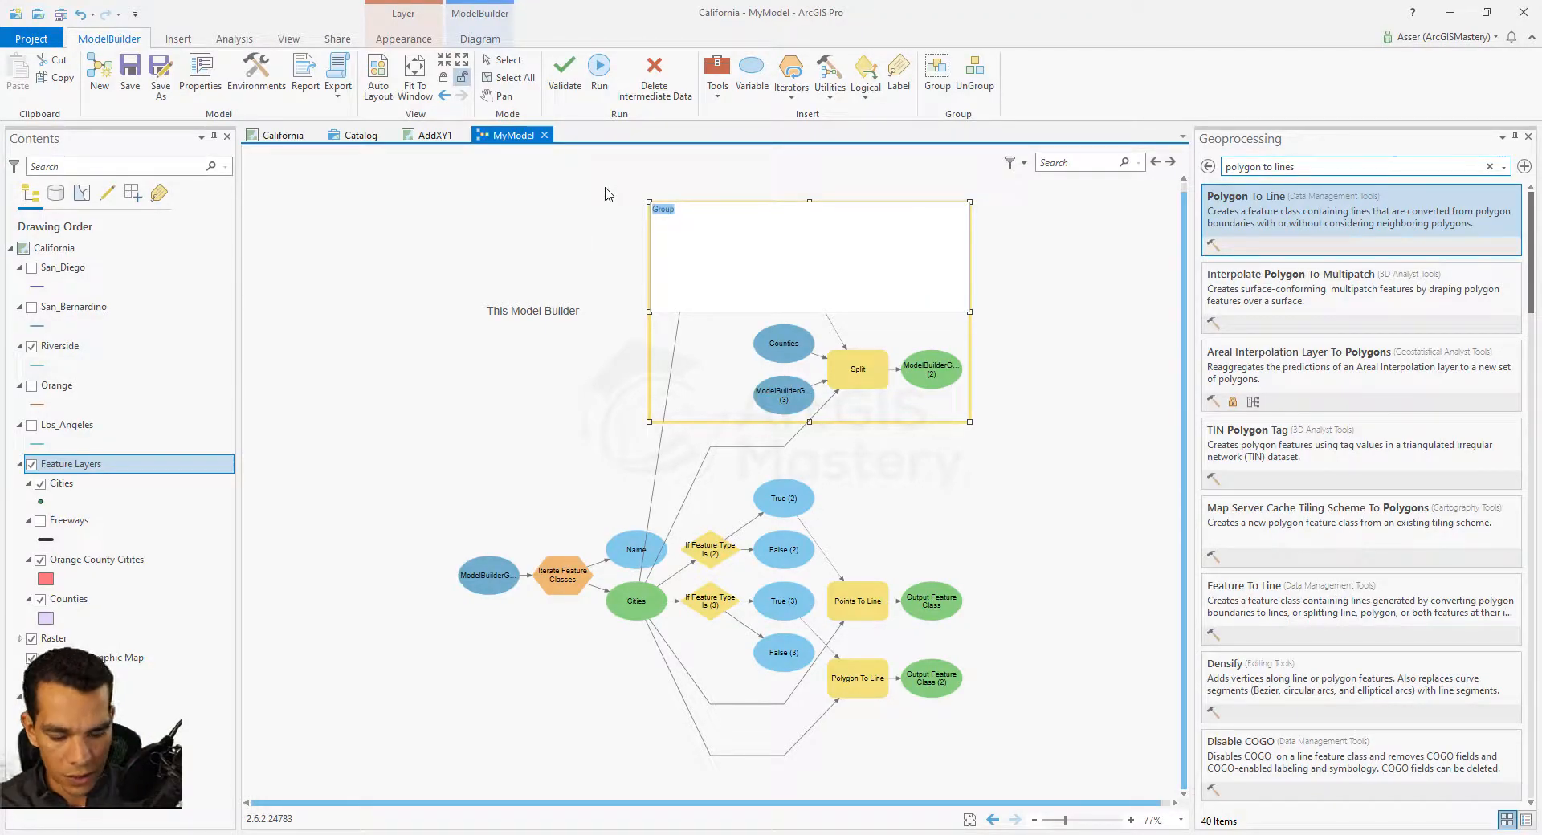
type("Split")
key("Return")
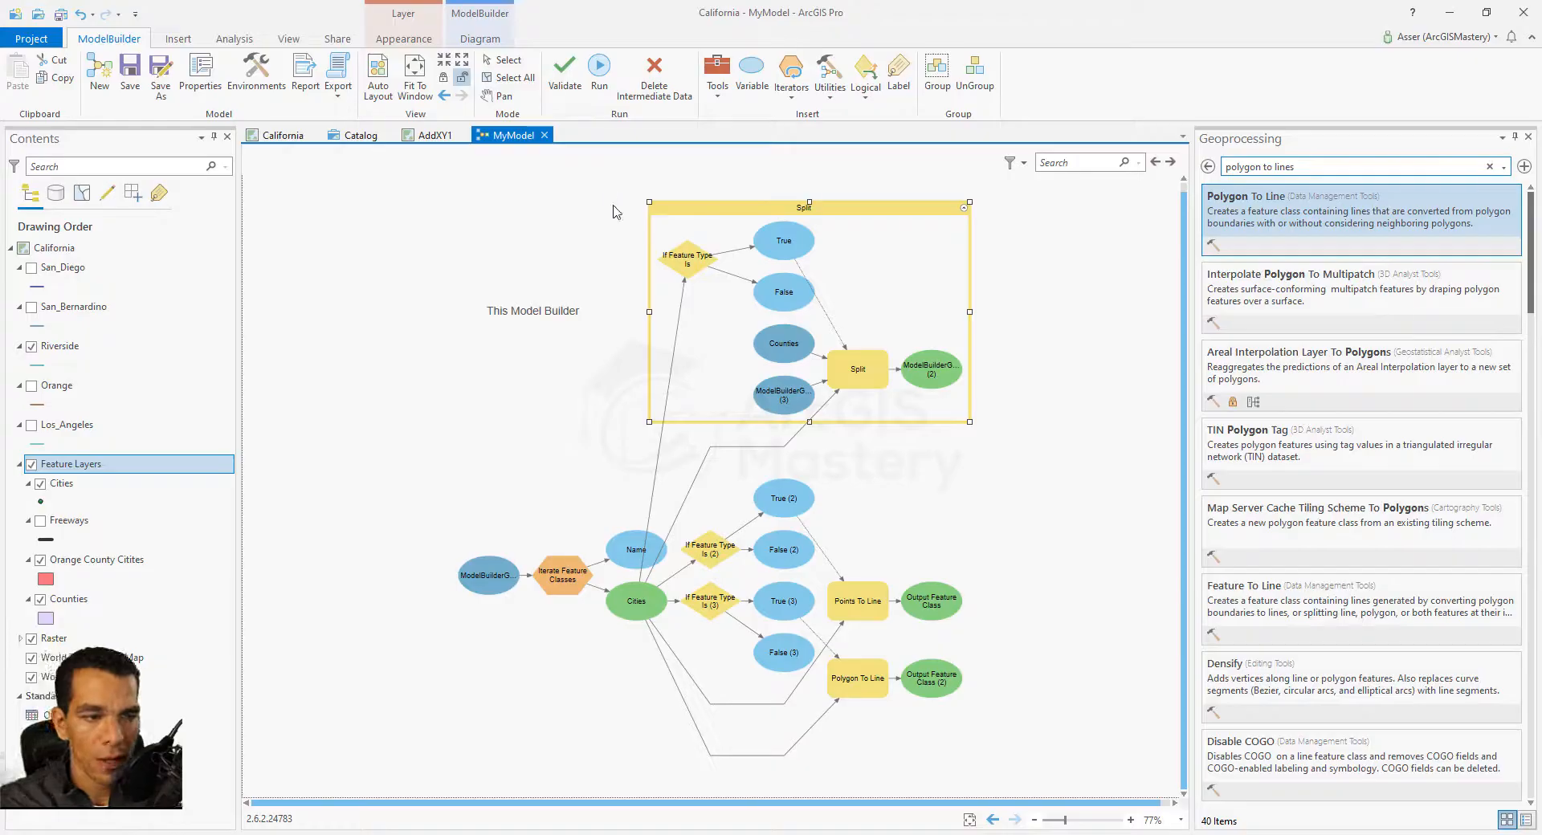
- Group the Polygon To Line tool with its output feature class, and ungroup them again
left_click_drag(989, 737, 819, 647)
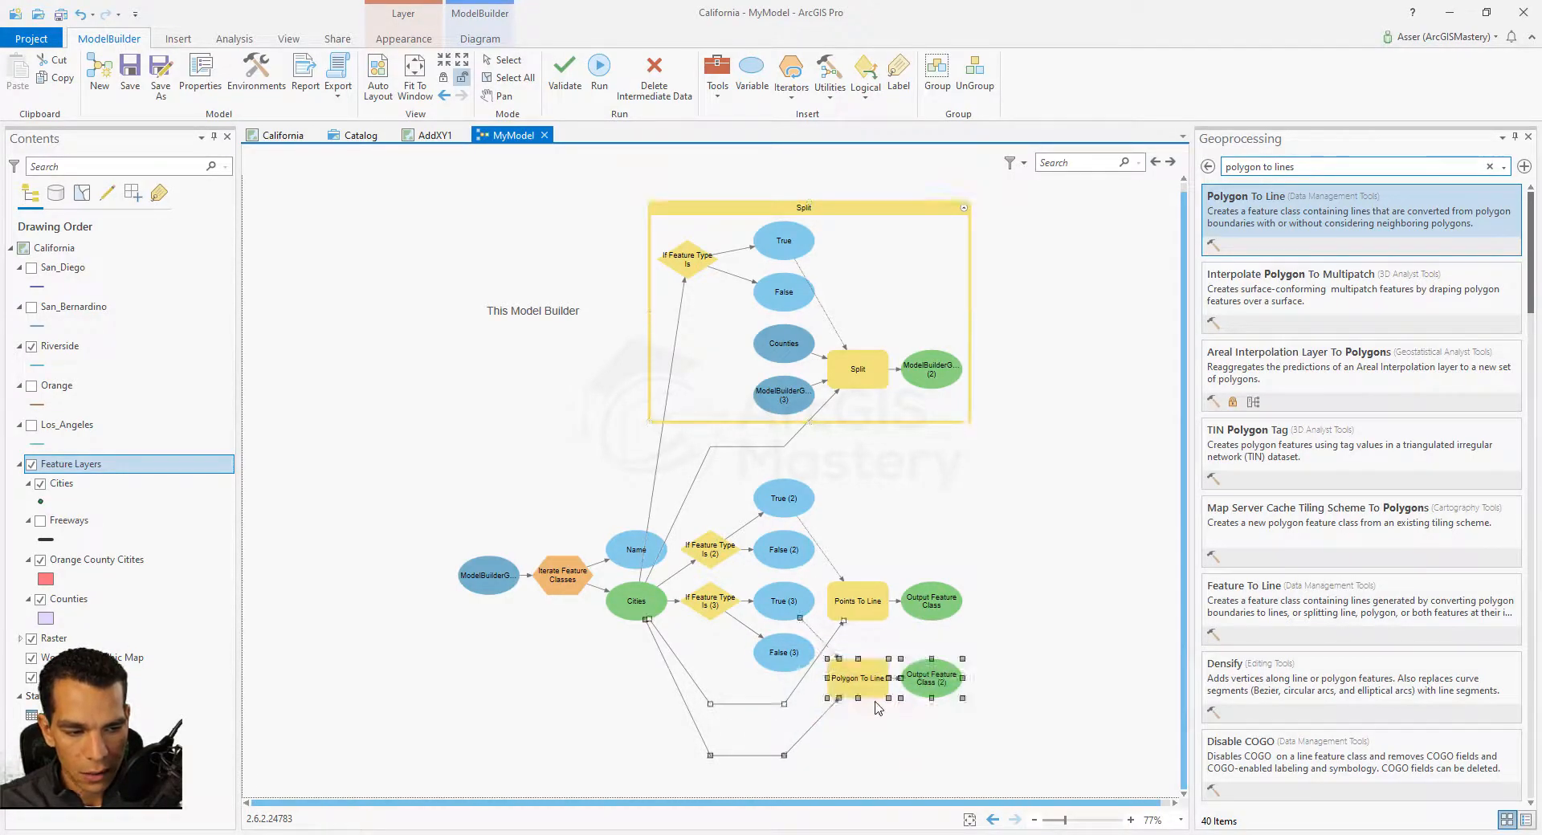
left_click(940, 72)
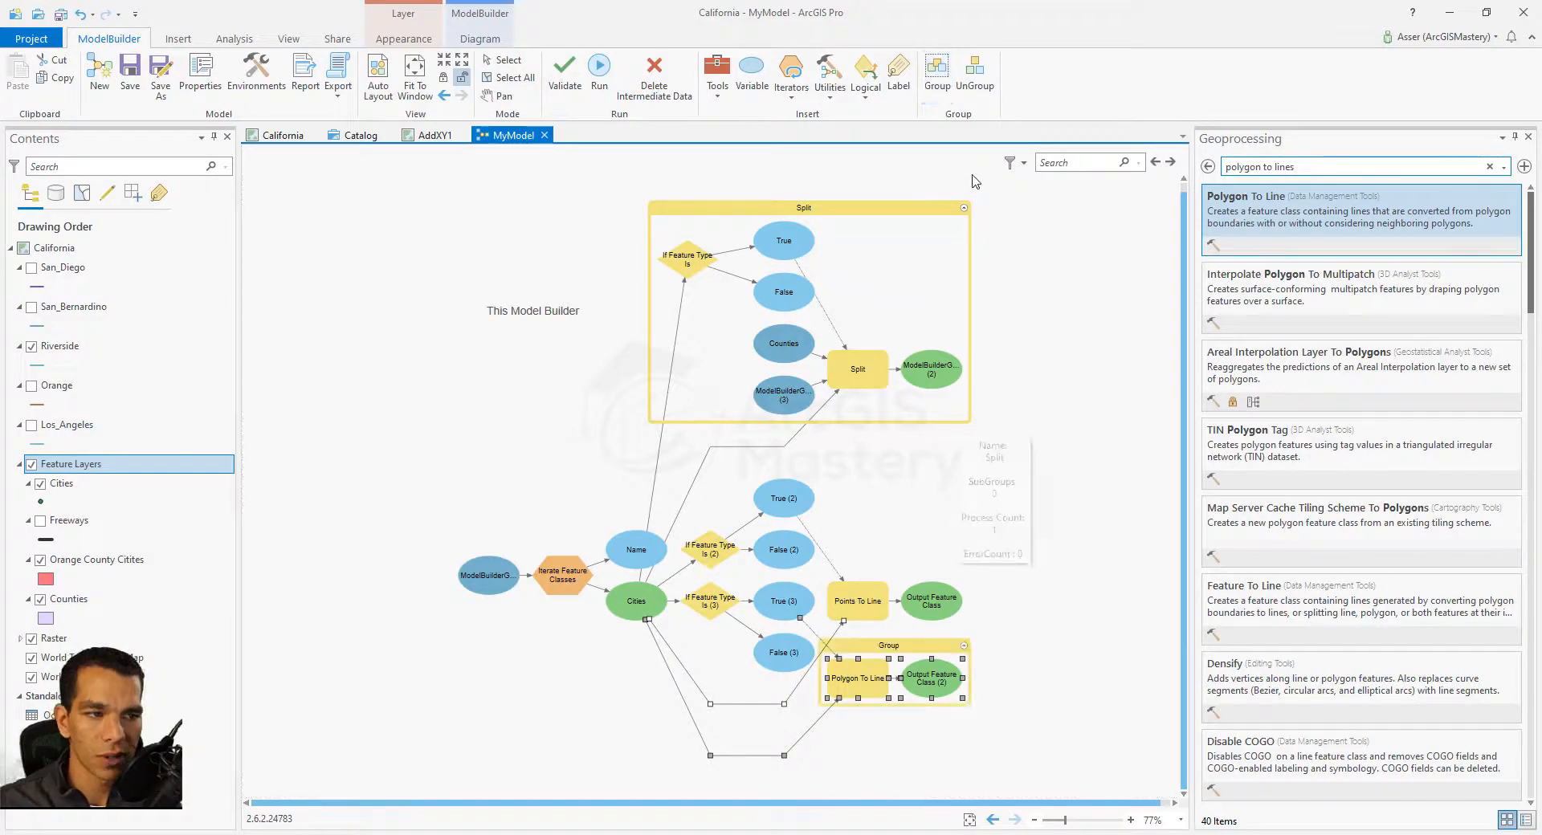
left_click(1008, 508)
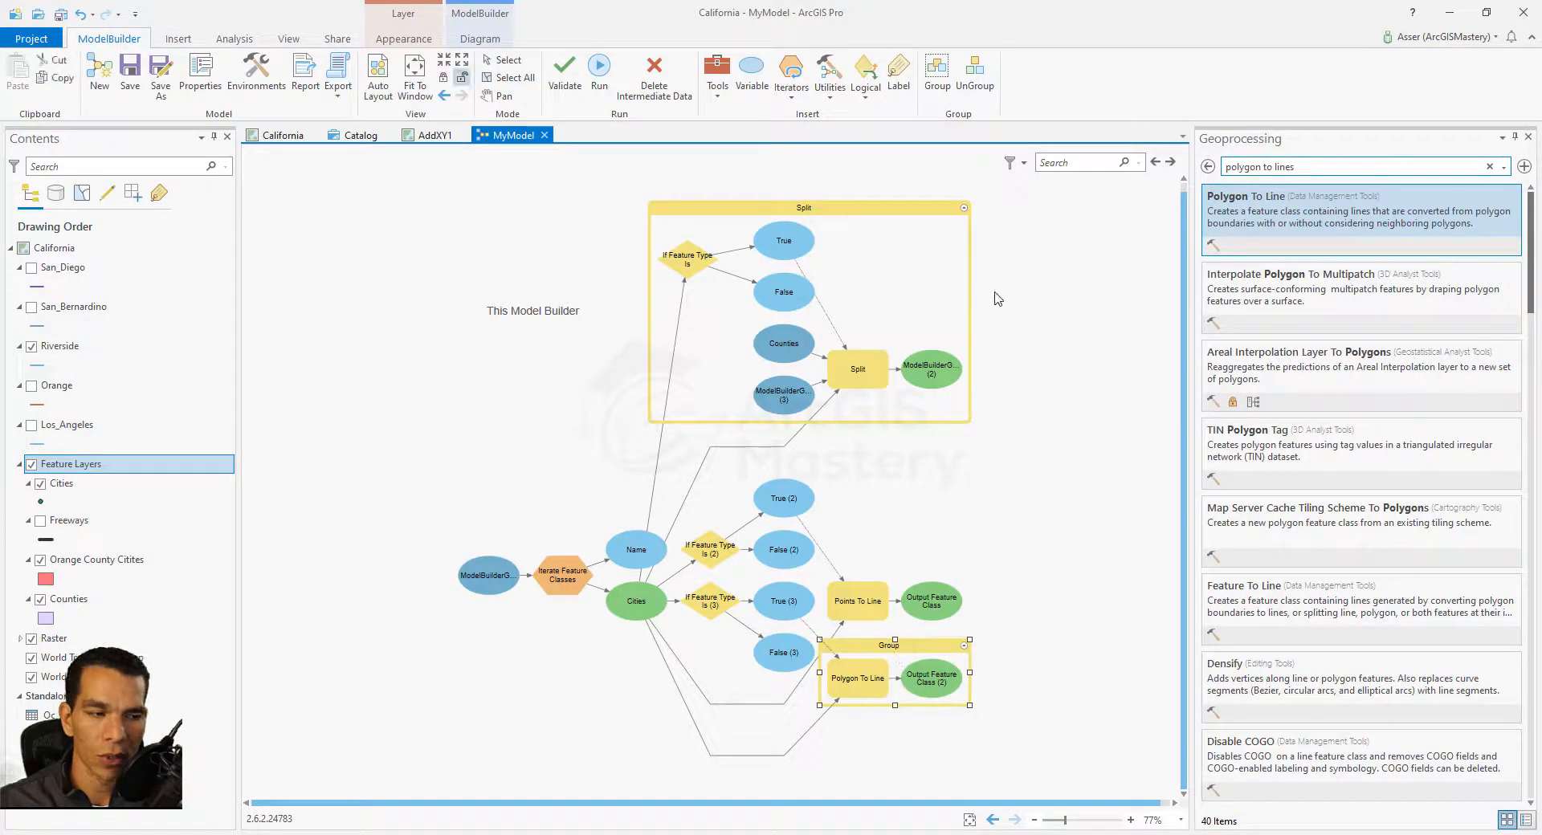
left_click(974, 72)
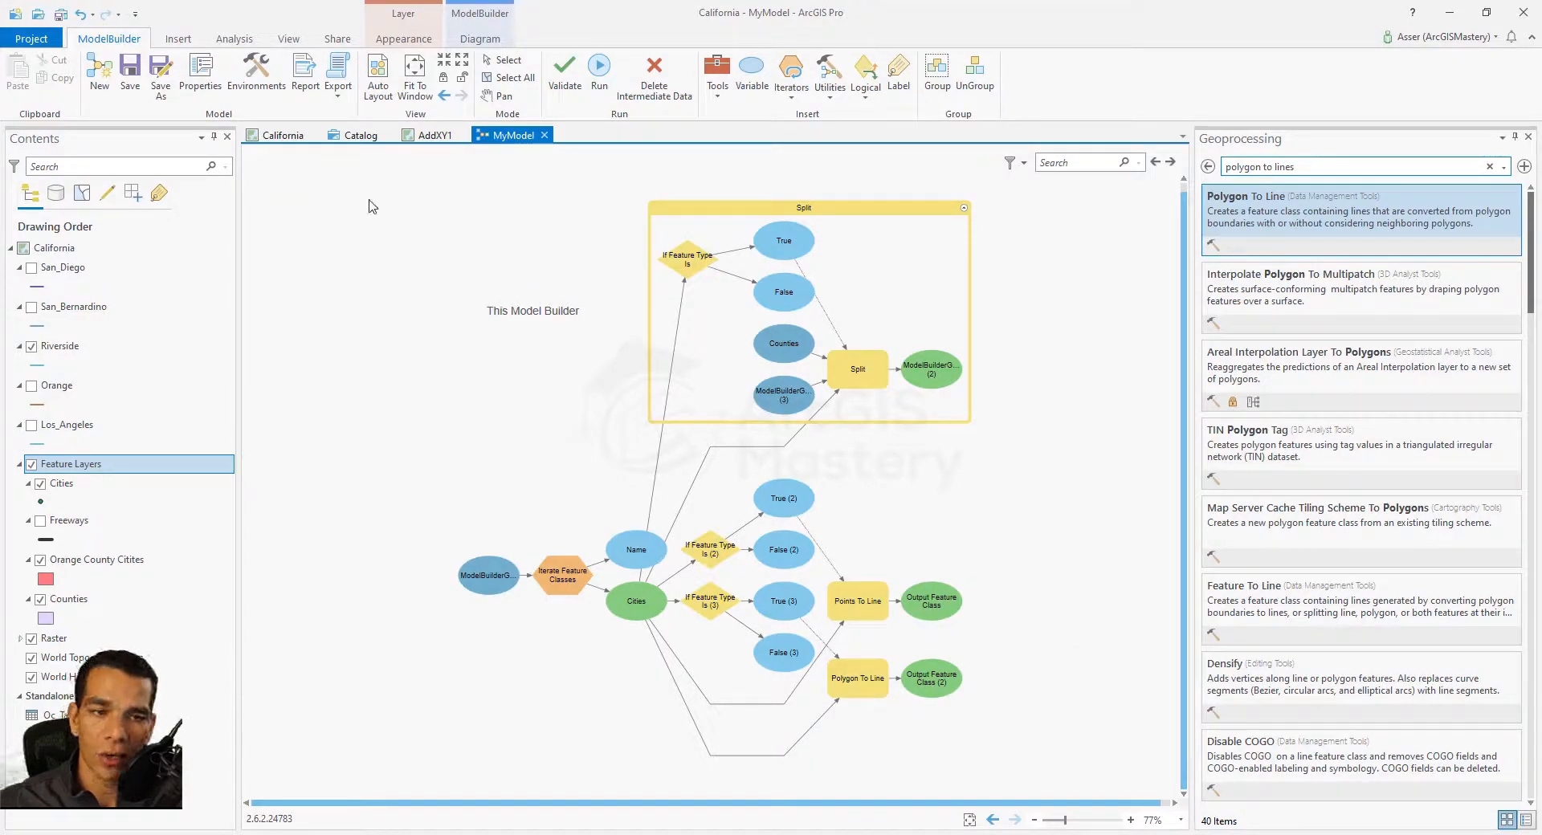
- Export the model as a graphic to MyModel.pdf in the California folder, using the Adobe PDF format
left_click(338, 95)
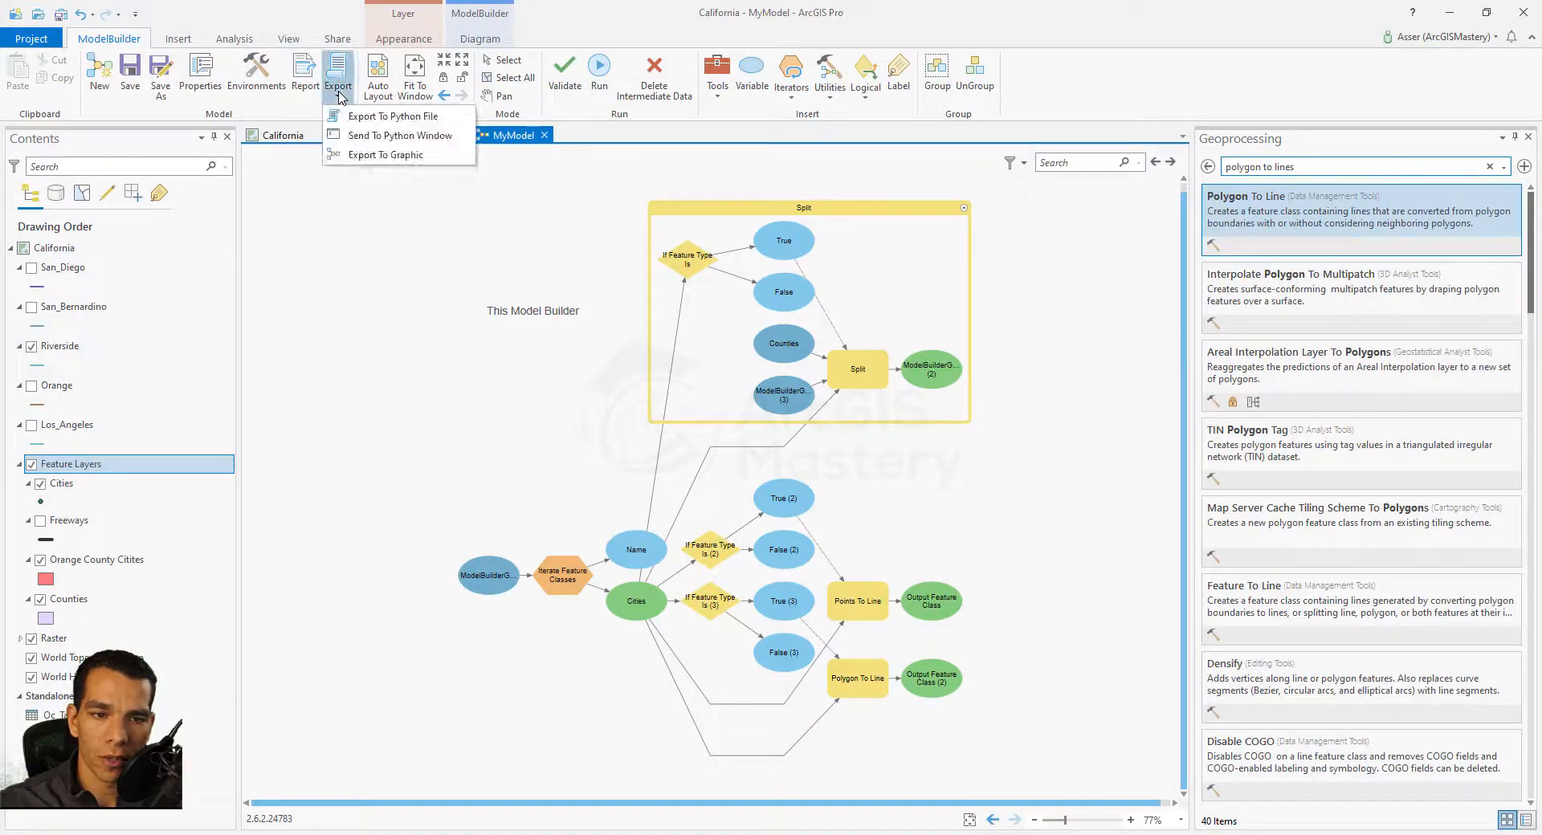
left_click(425, 158)
left_click(754, 371)
left_click(270, 399)
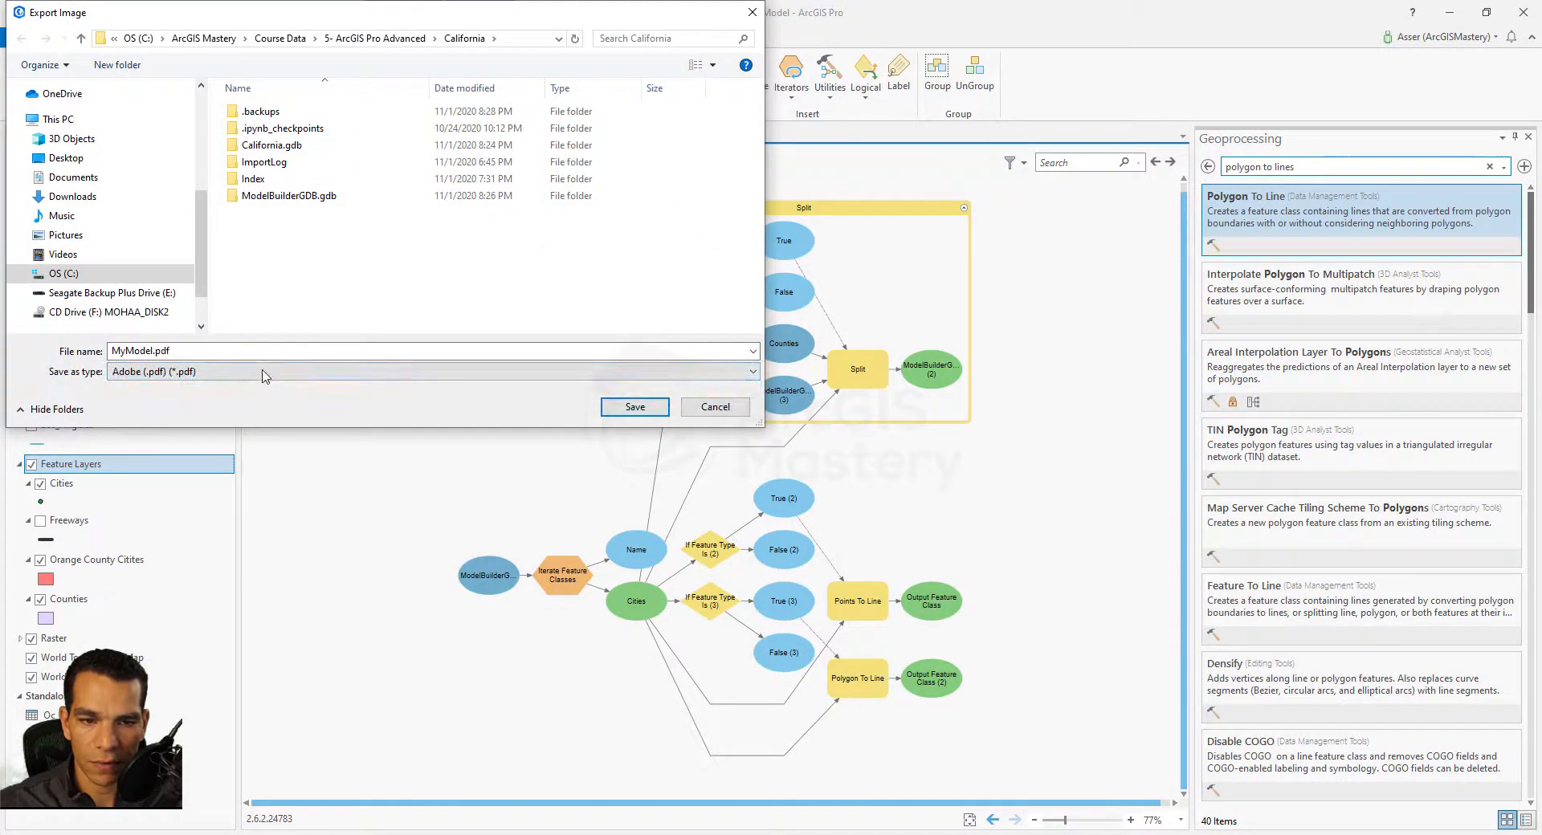
left_click(633, 407)
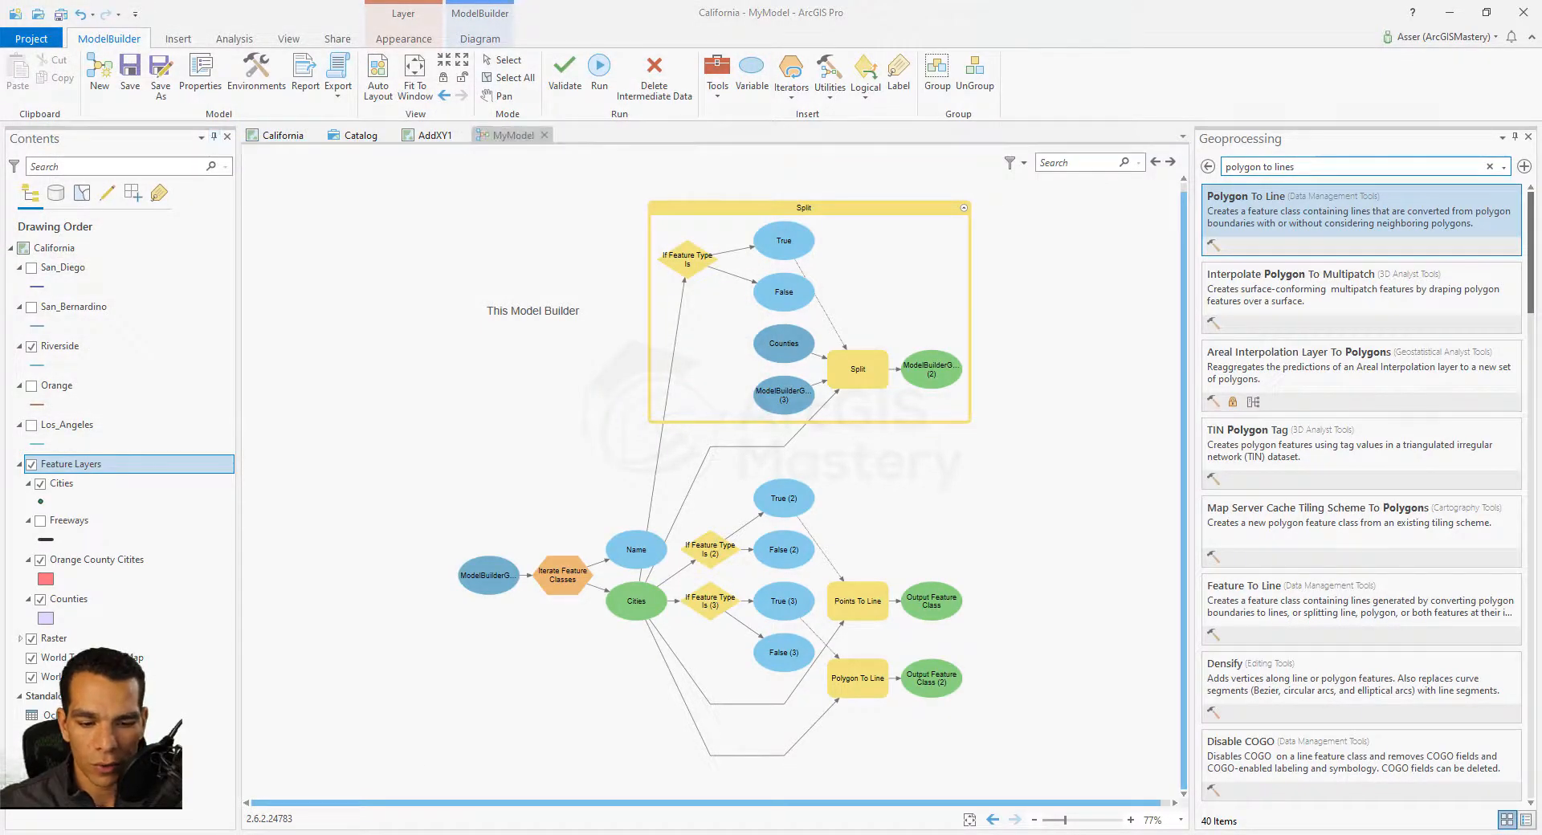
- Open MyModel.pdf from the California folder in File Explorer, review the exported diagram and close it
left_click(414, 834)
left_click(160, 460)
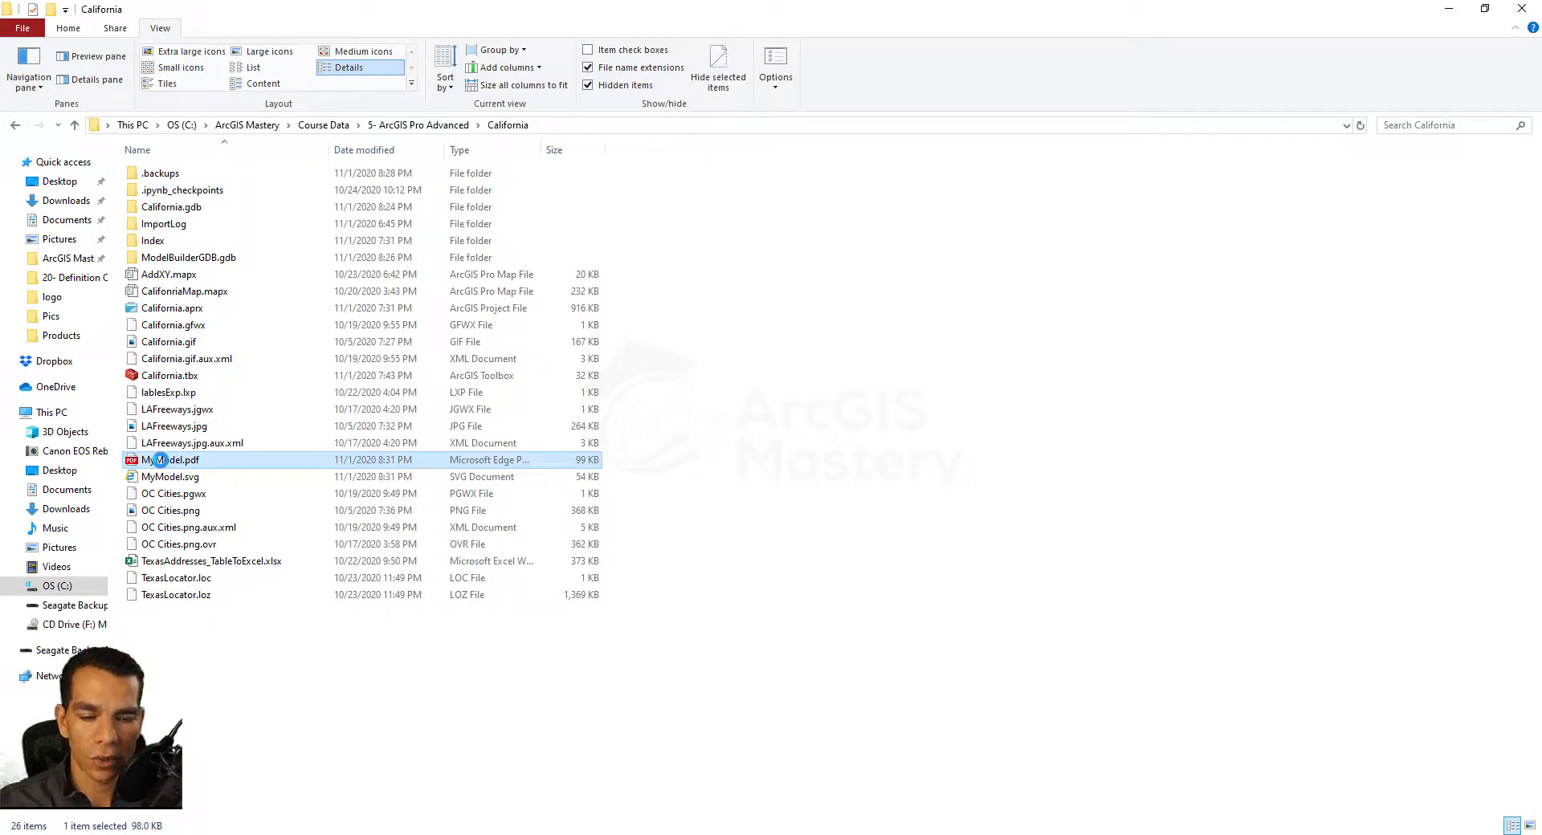
double_click(159, 459)
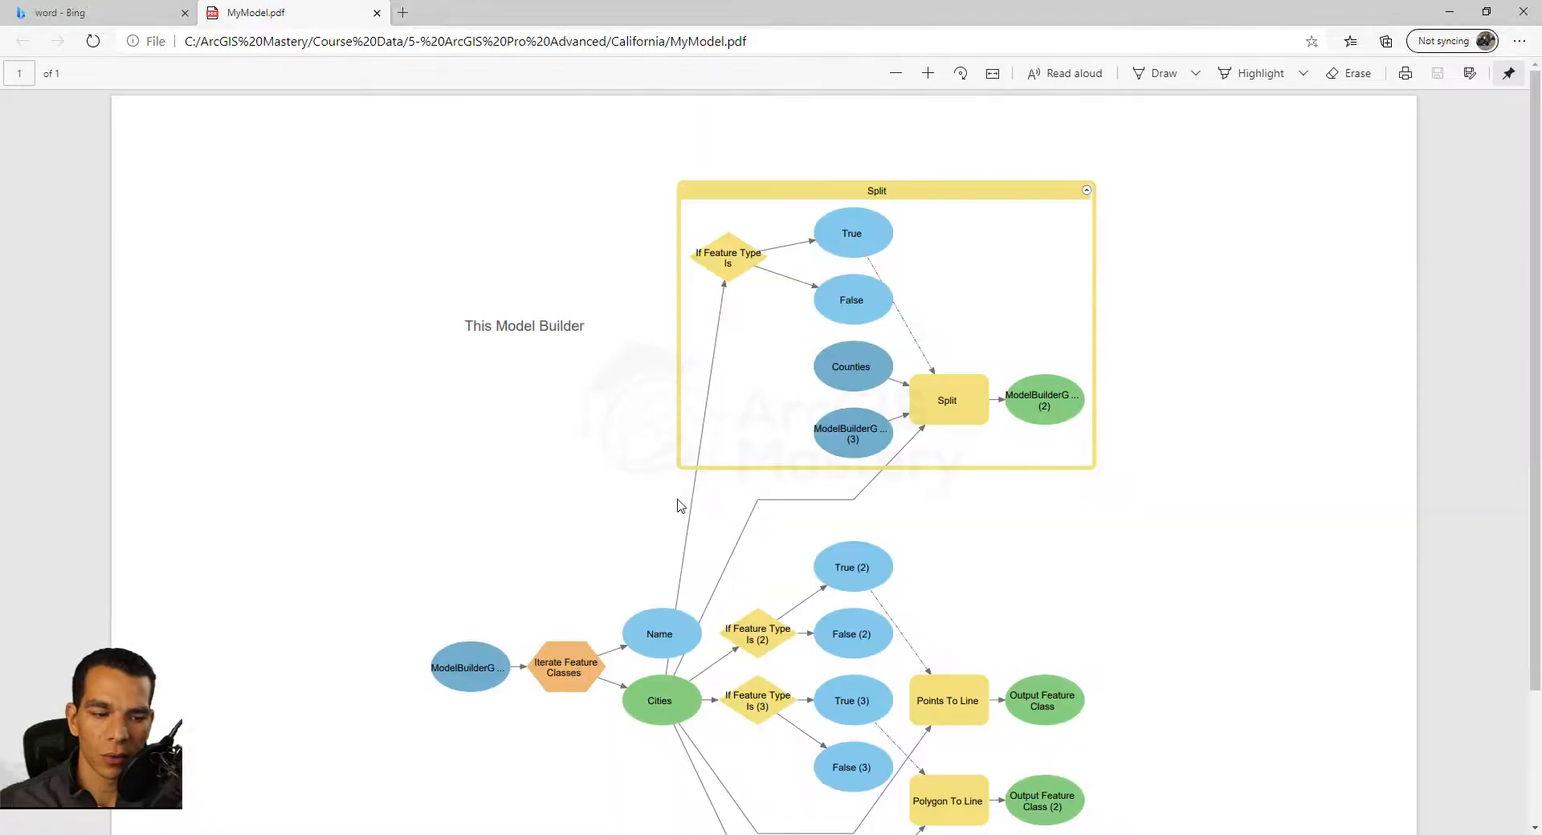
scroll(598, 472, "down", 2)
scroll(599, 472, "up", 2)
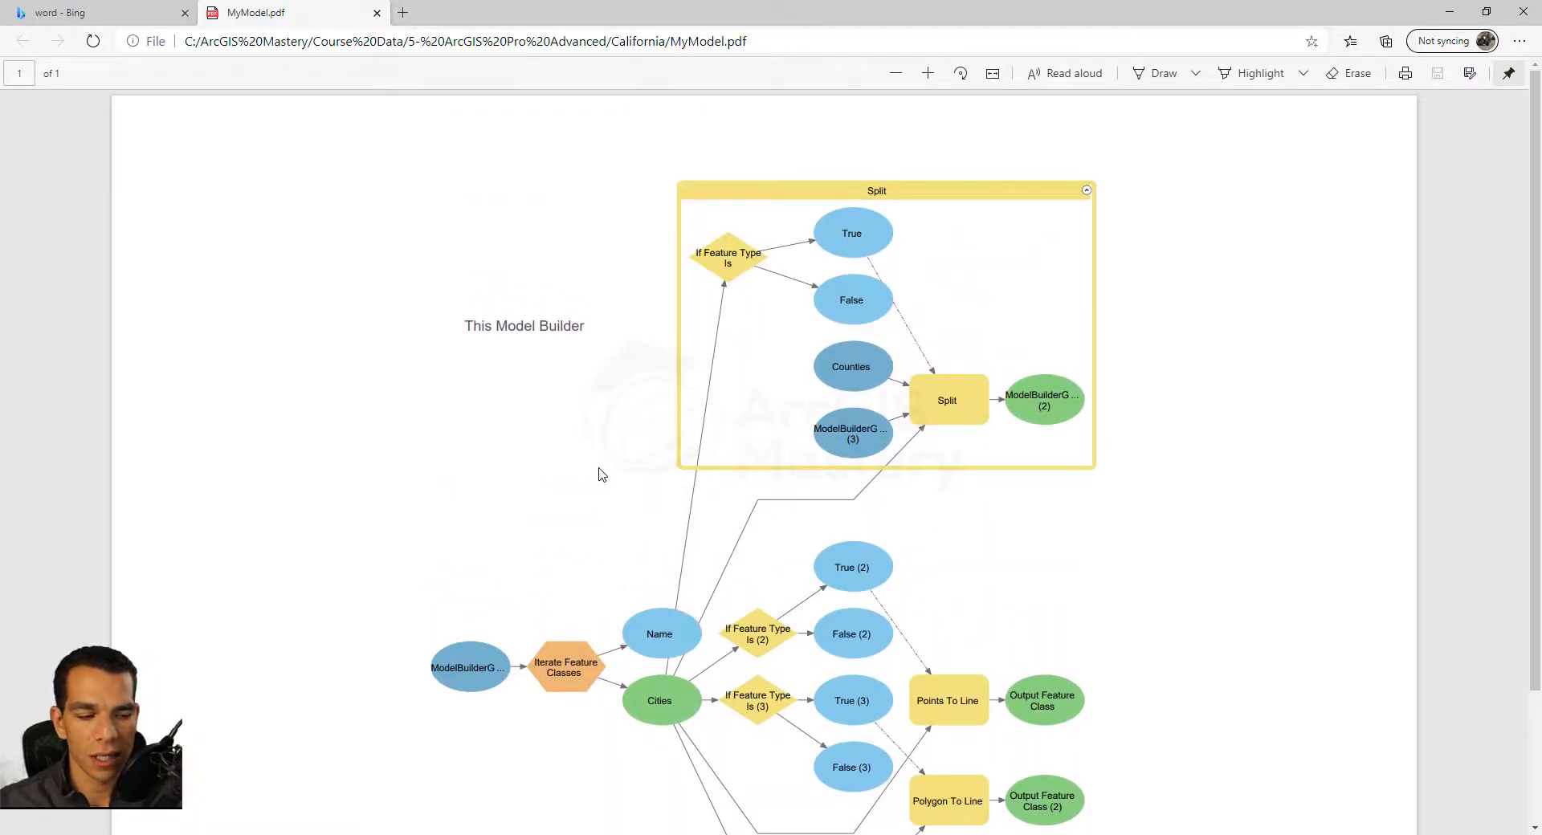
scroll(598, 474, "down", 2)
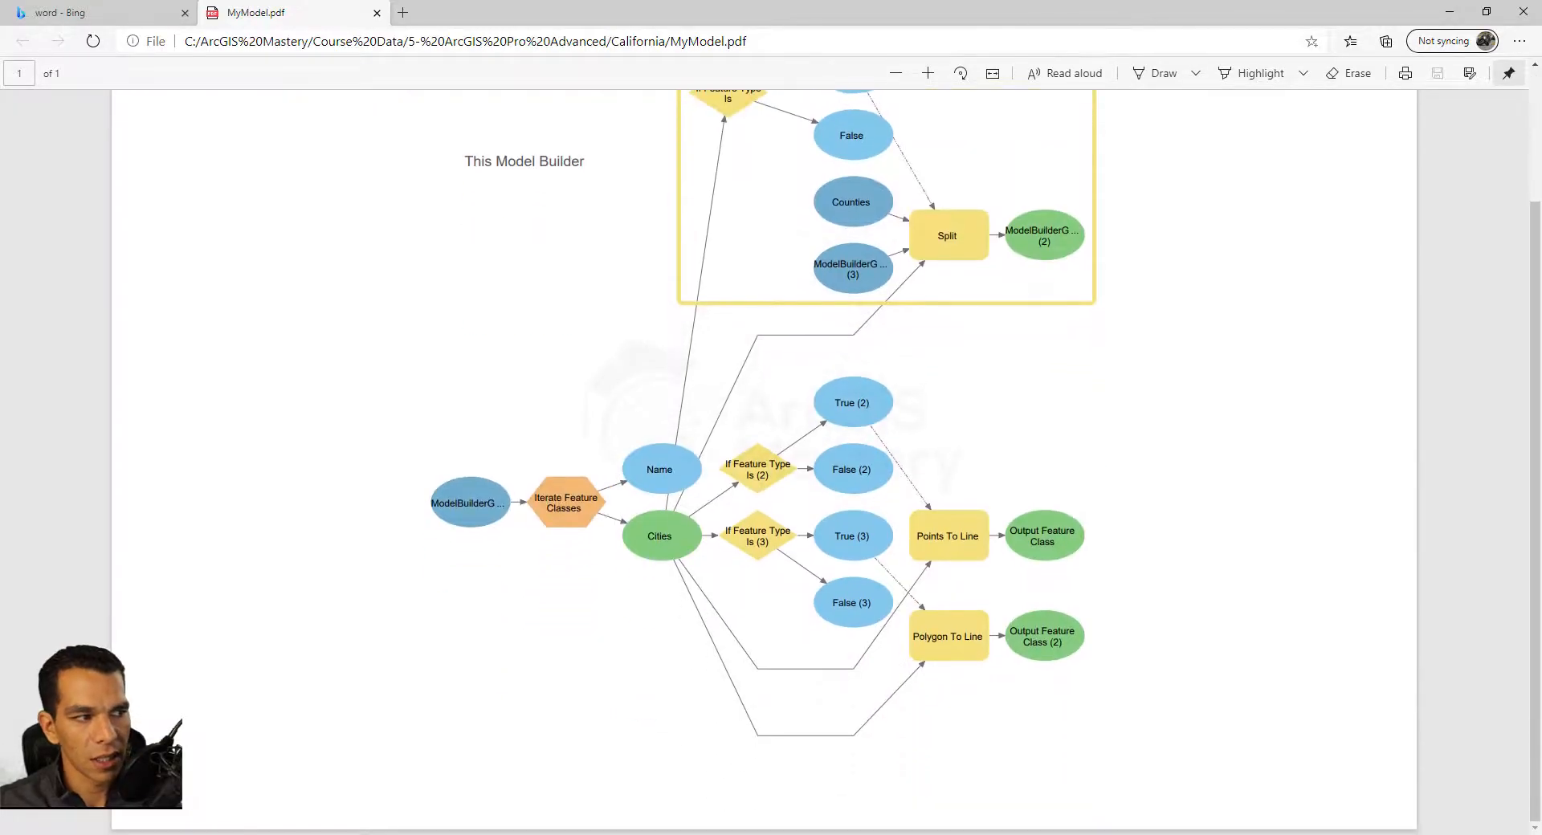
left_click(1525, 12)
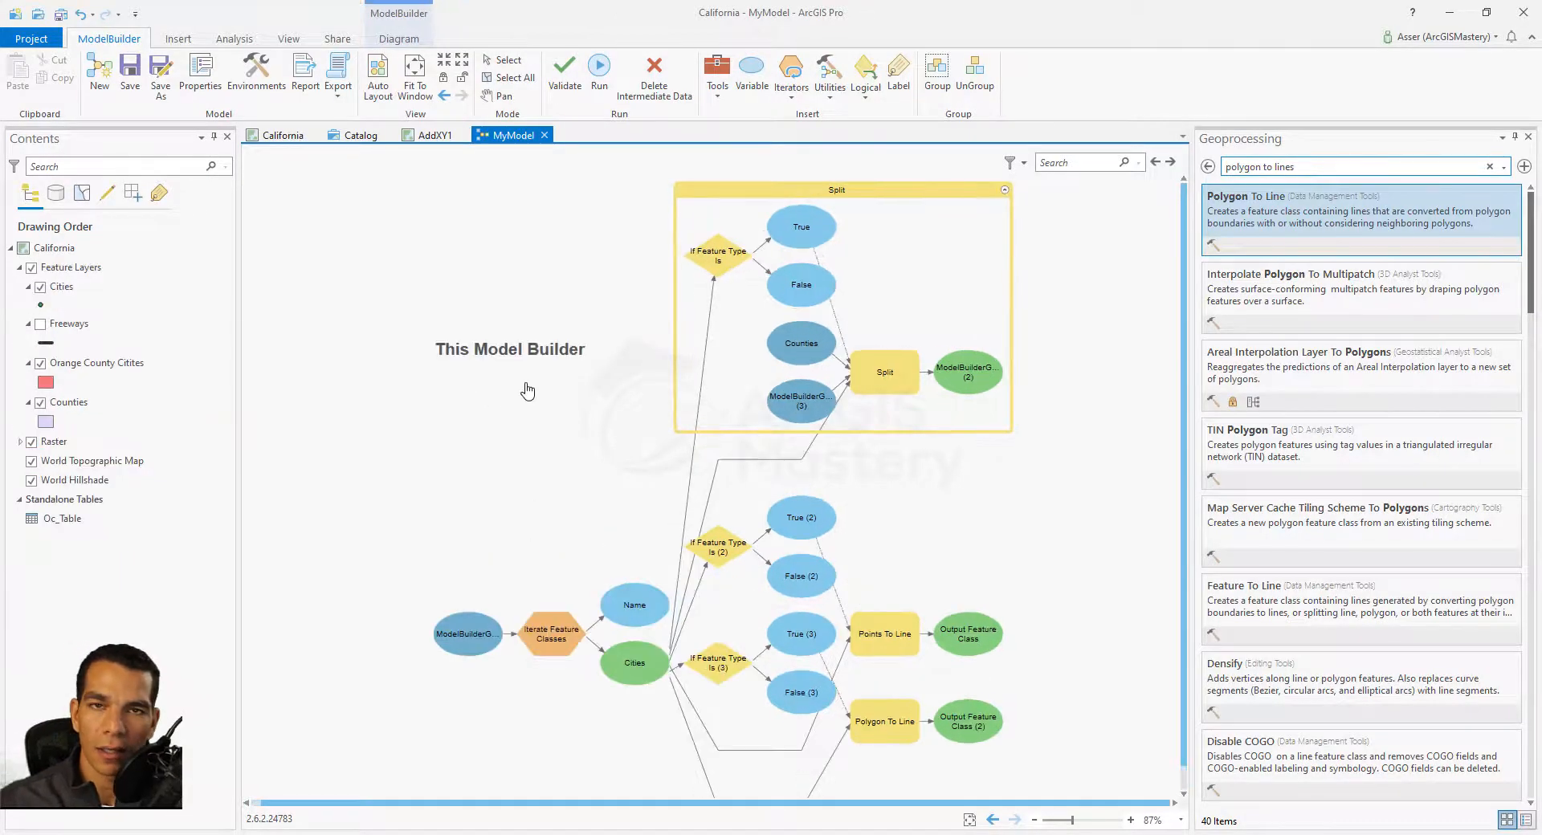
- Run the model, moving its progress window aside, and refresh ModelBuilderGDB.gdb in the Catalog view to list the outputs
left_click(599, 66)
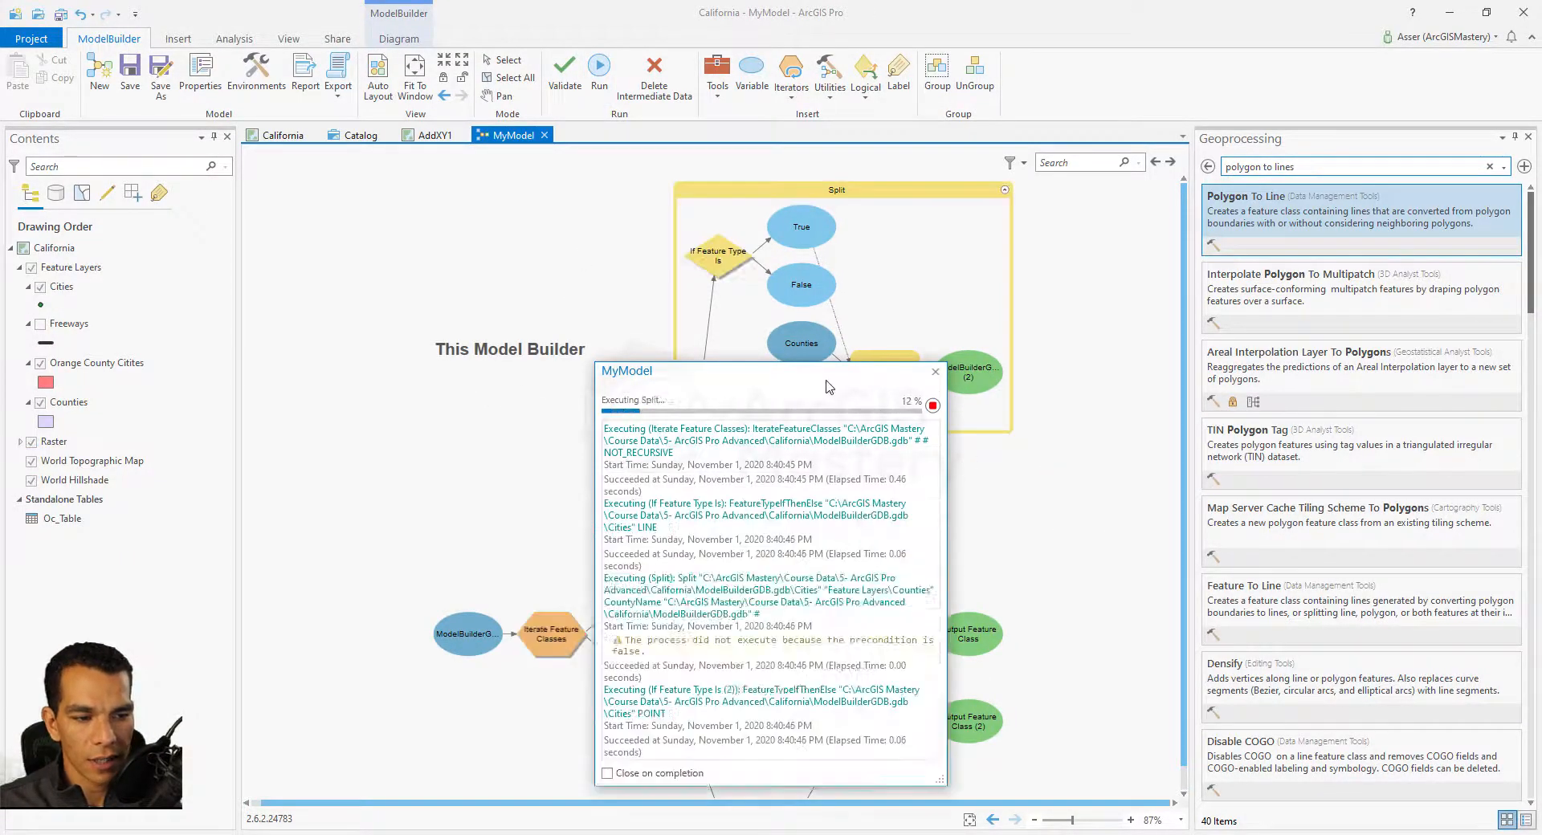
left_click_drag(817, 371, 1307, 274)
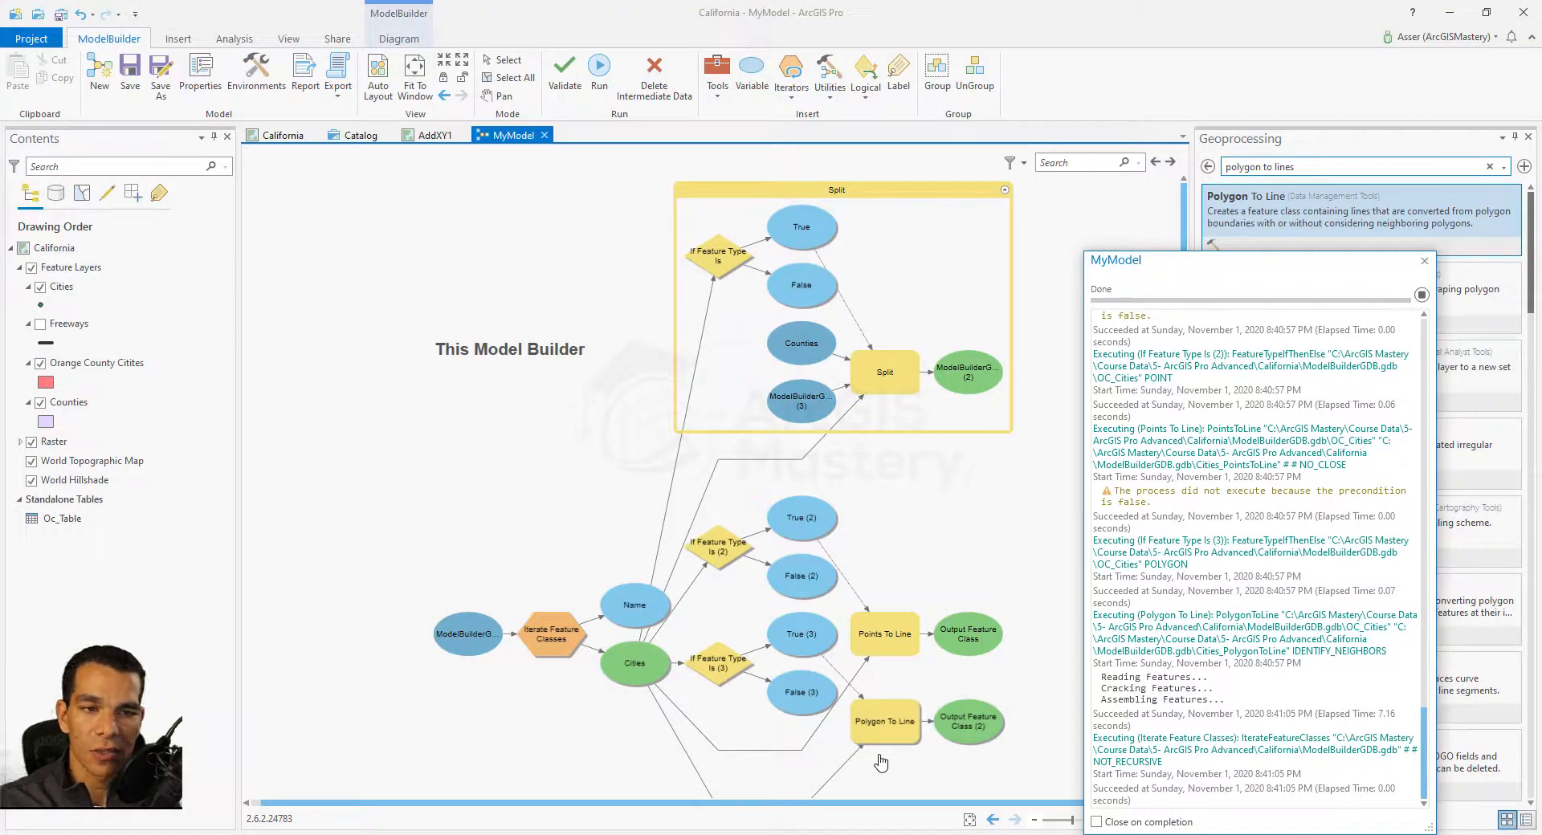
left_click(361, 135)
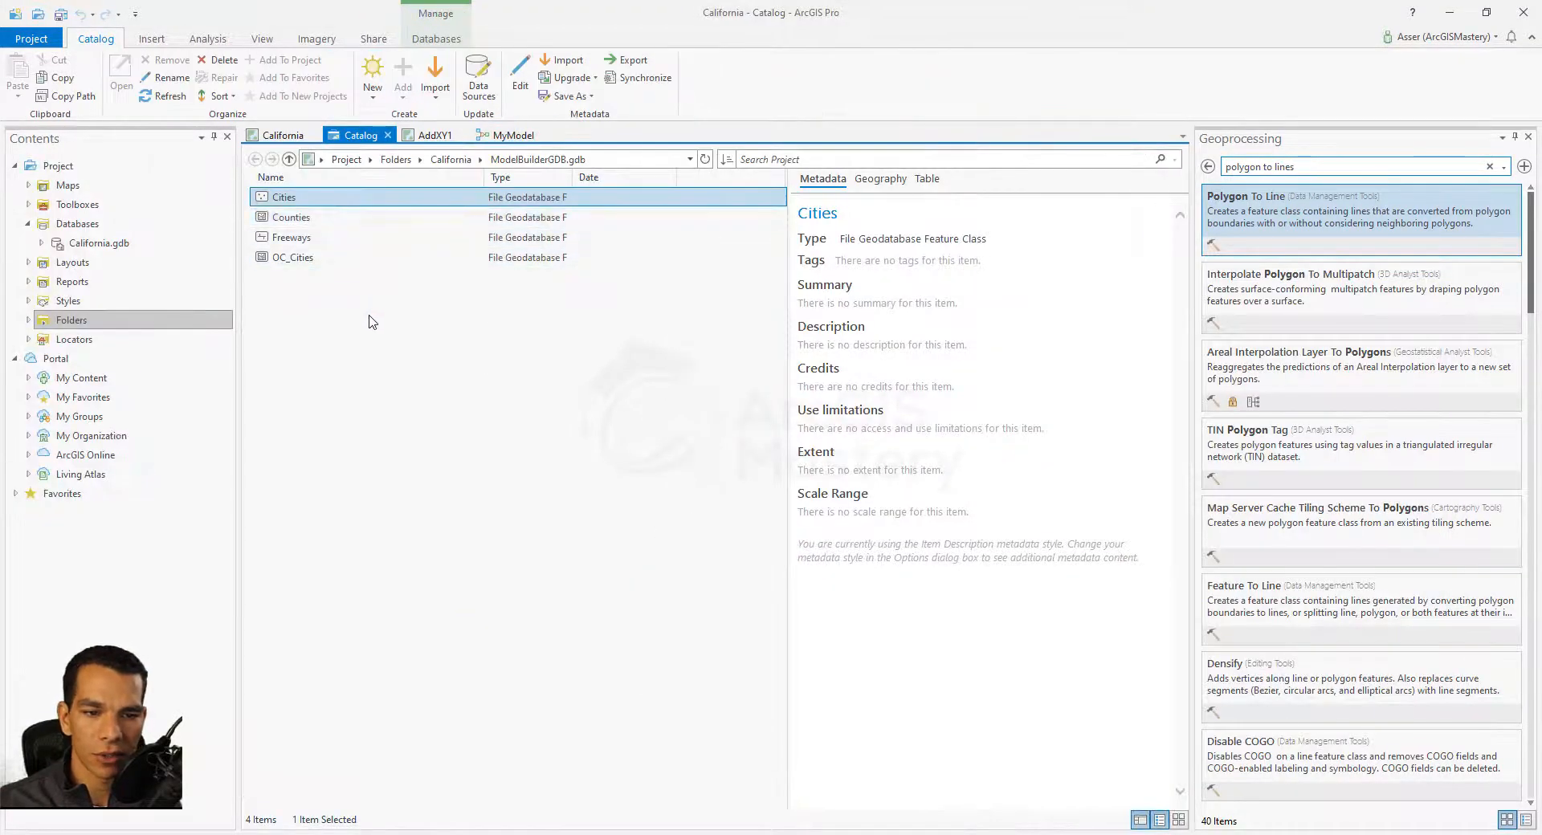
right_click(326, 321)
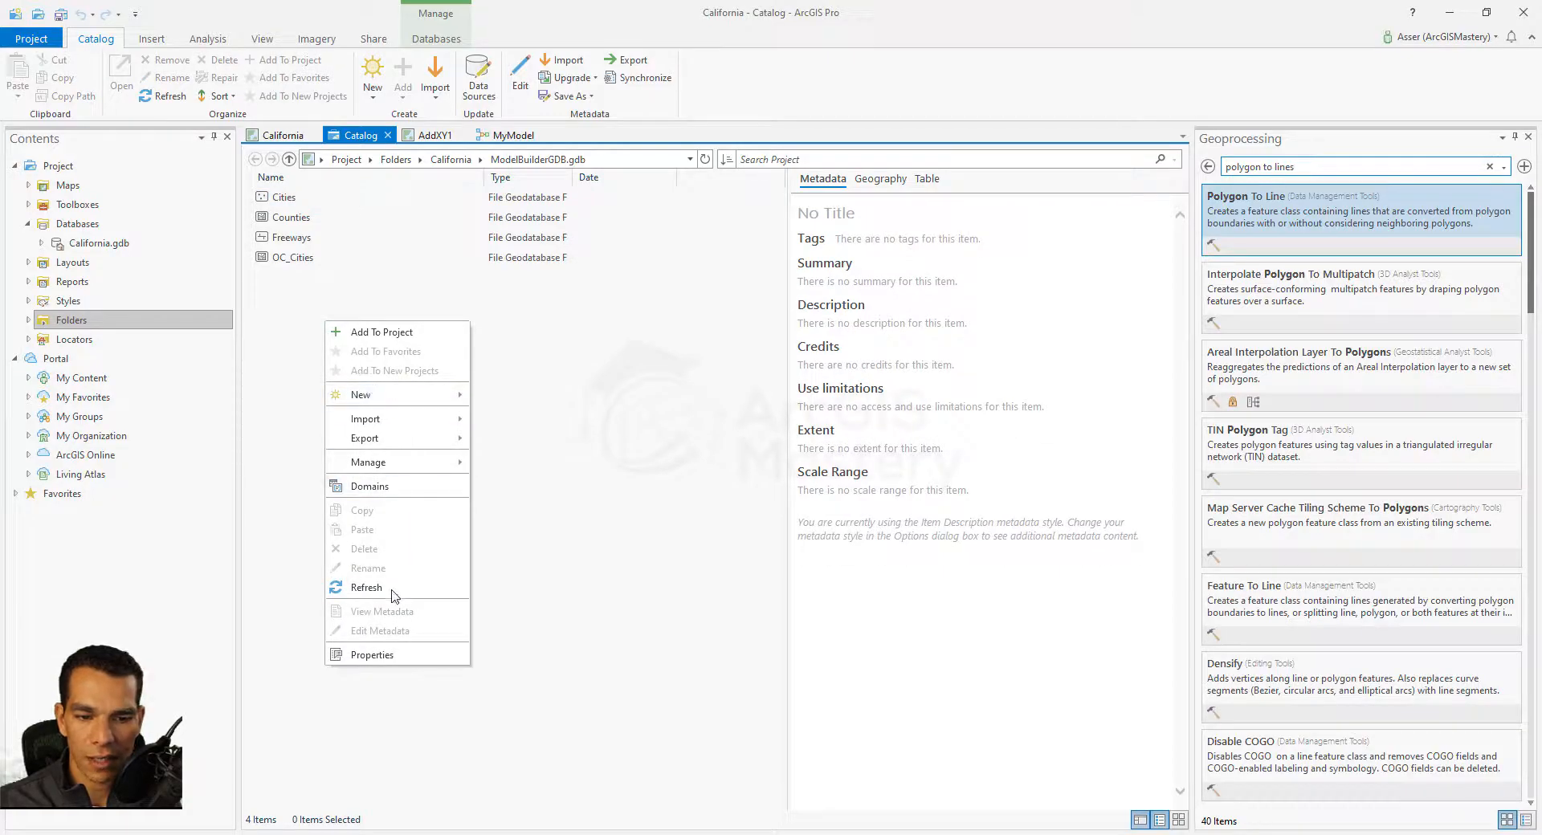
left_click(367, 588)
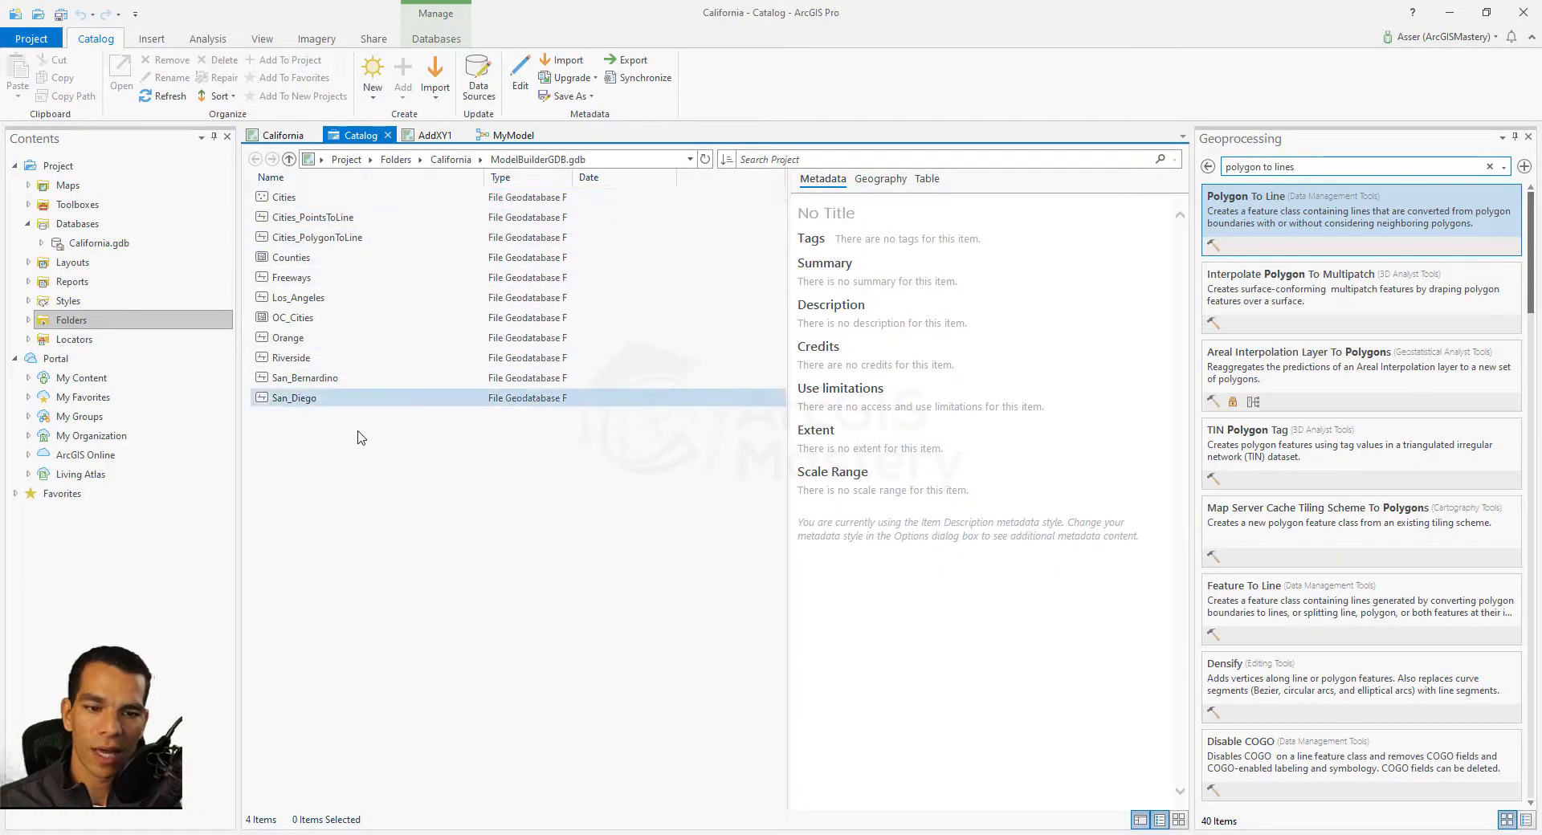
- Hide the Cities and Orange County Citites layers in the California map
left_click(275, 137)
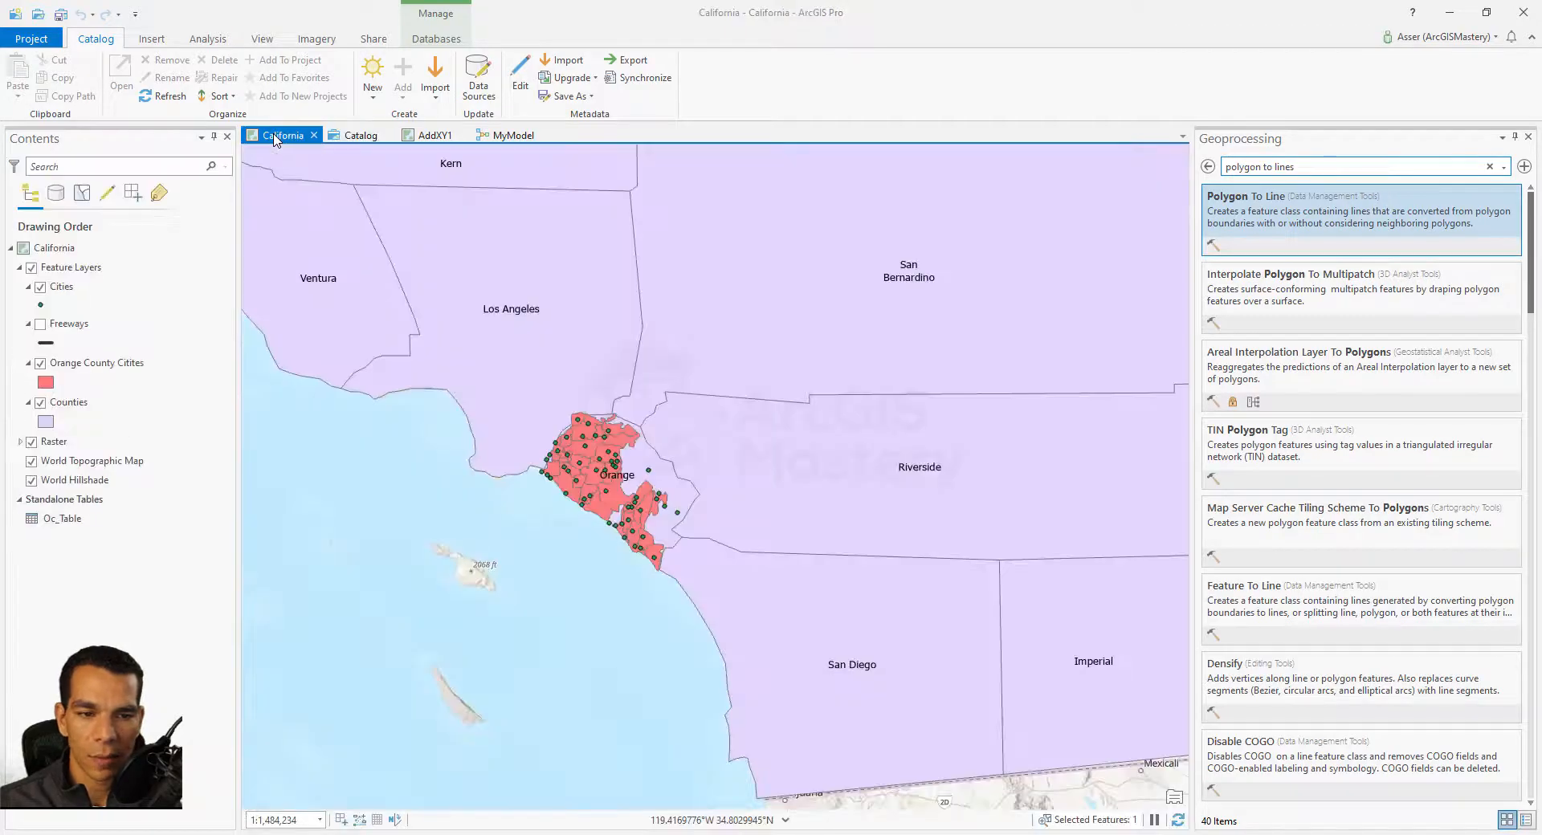
left_click(40, 287)
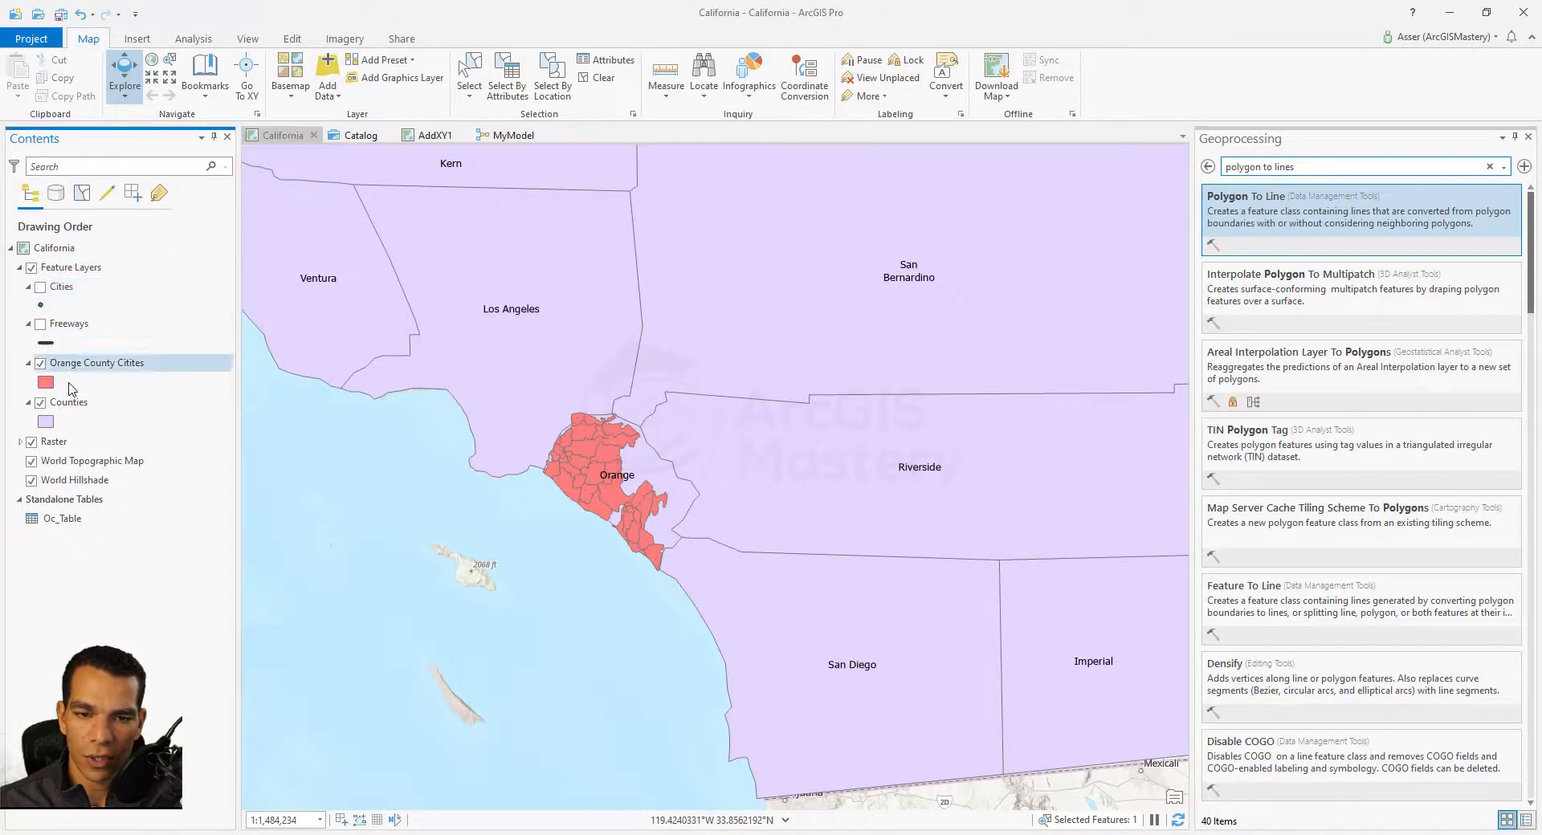
left_click(40, 363)
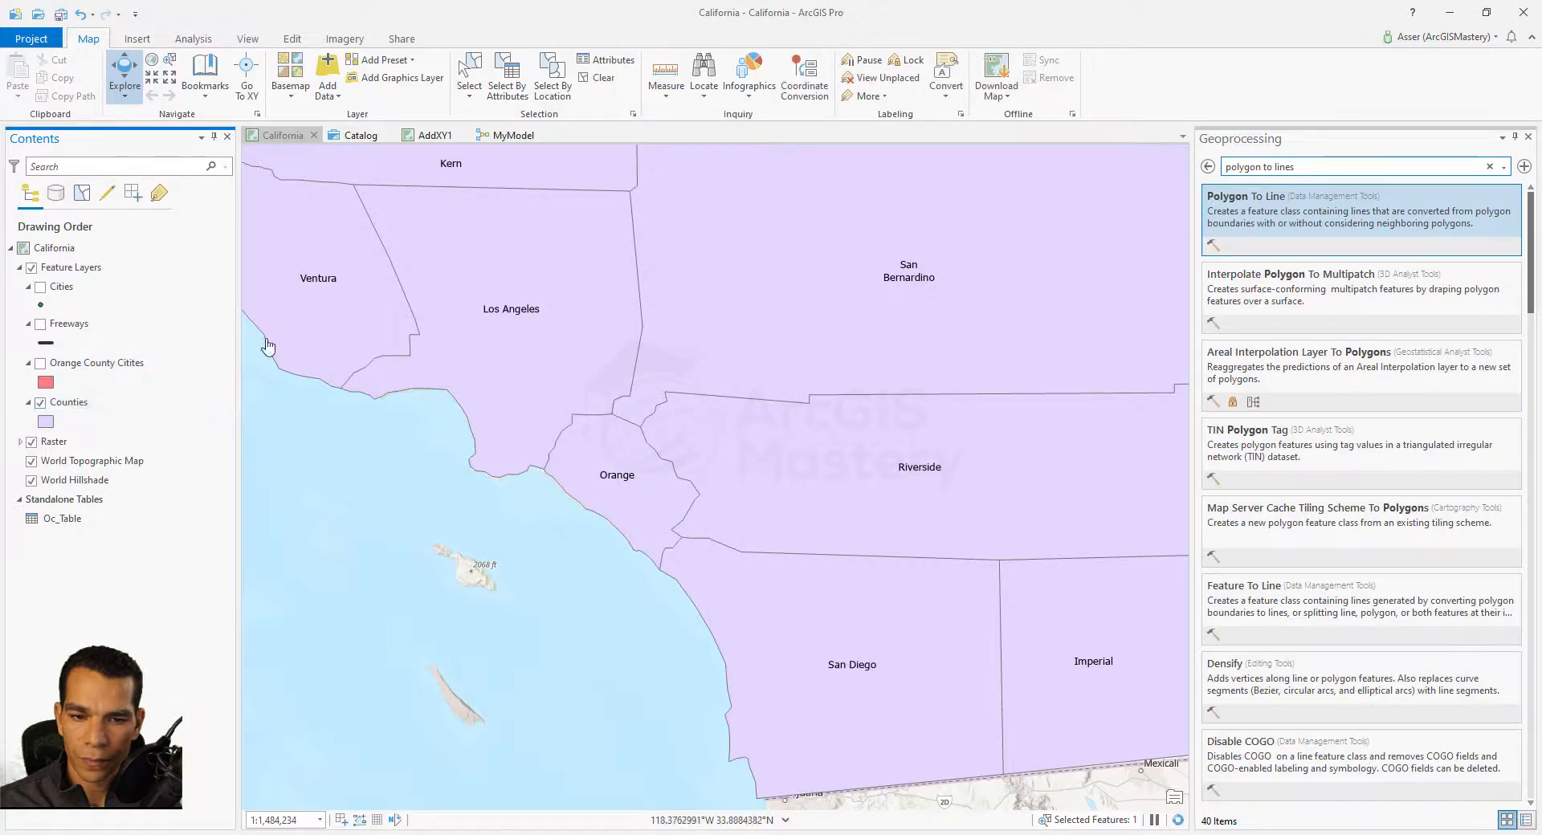
- Add the line feature classes from ModelBuilderGDB.gdb to the California map, leaving out Cities, Counties, Freeways and OC_Cities
right_click(59, 249)
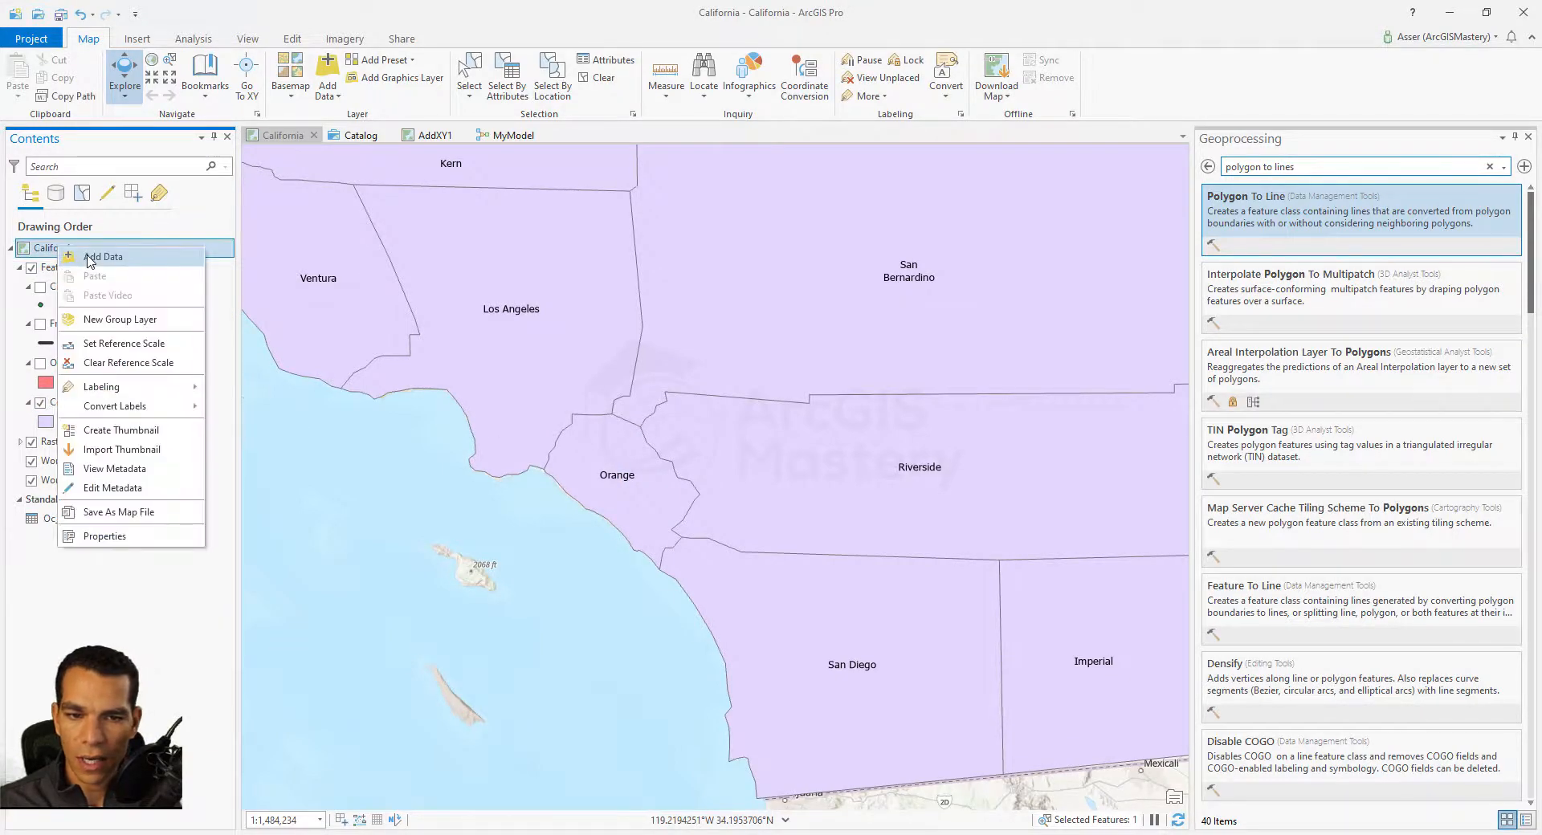
key("Return")
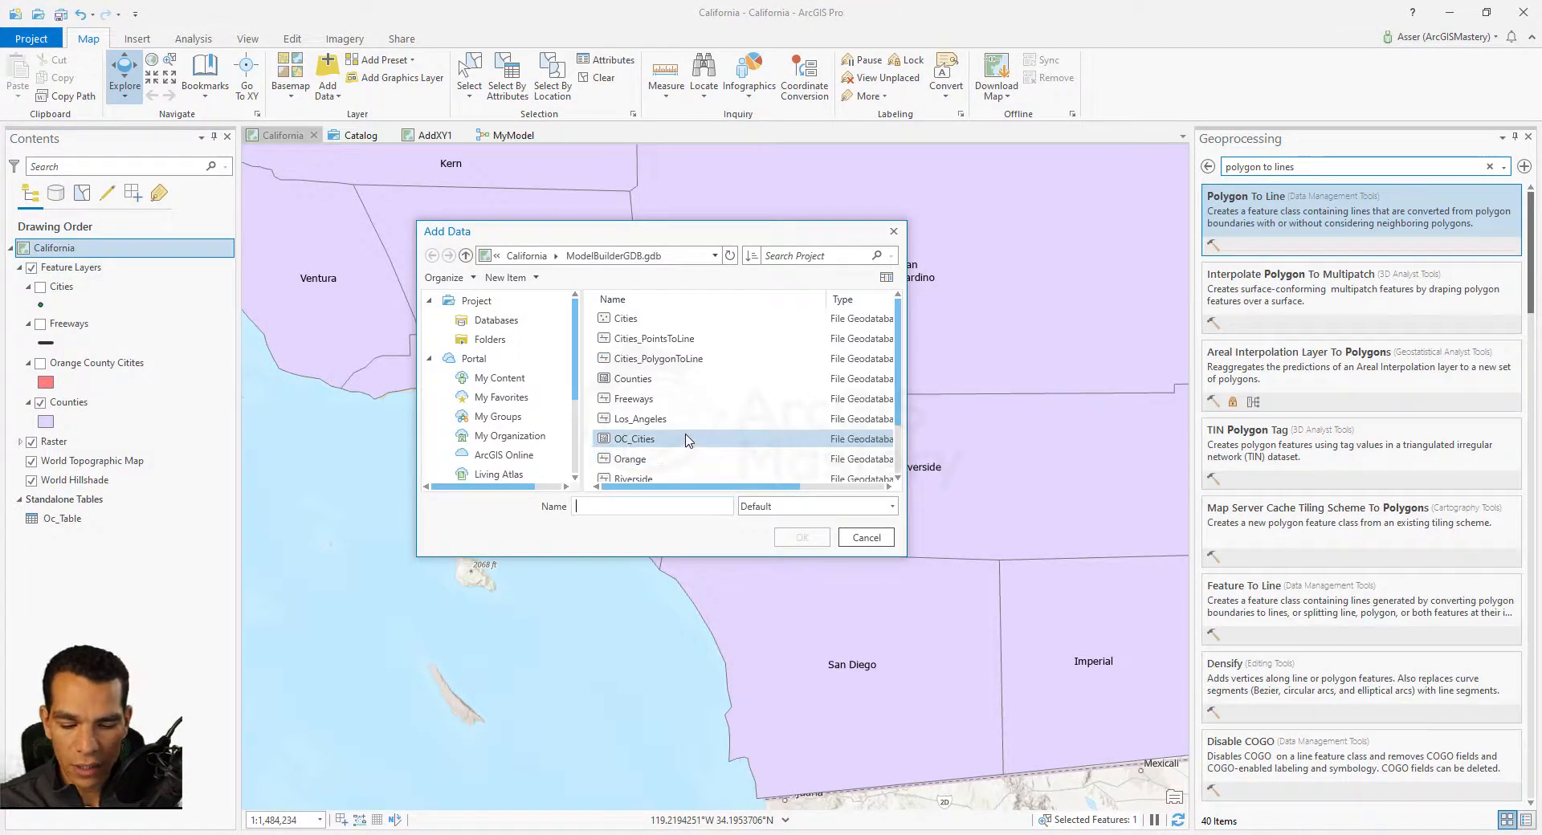
left_click(673, 419)
key("ctrl+a")
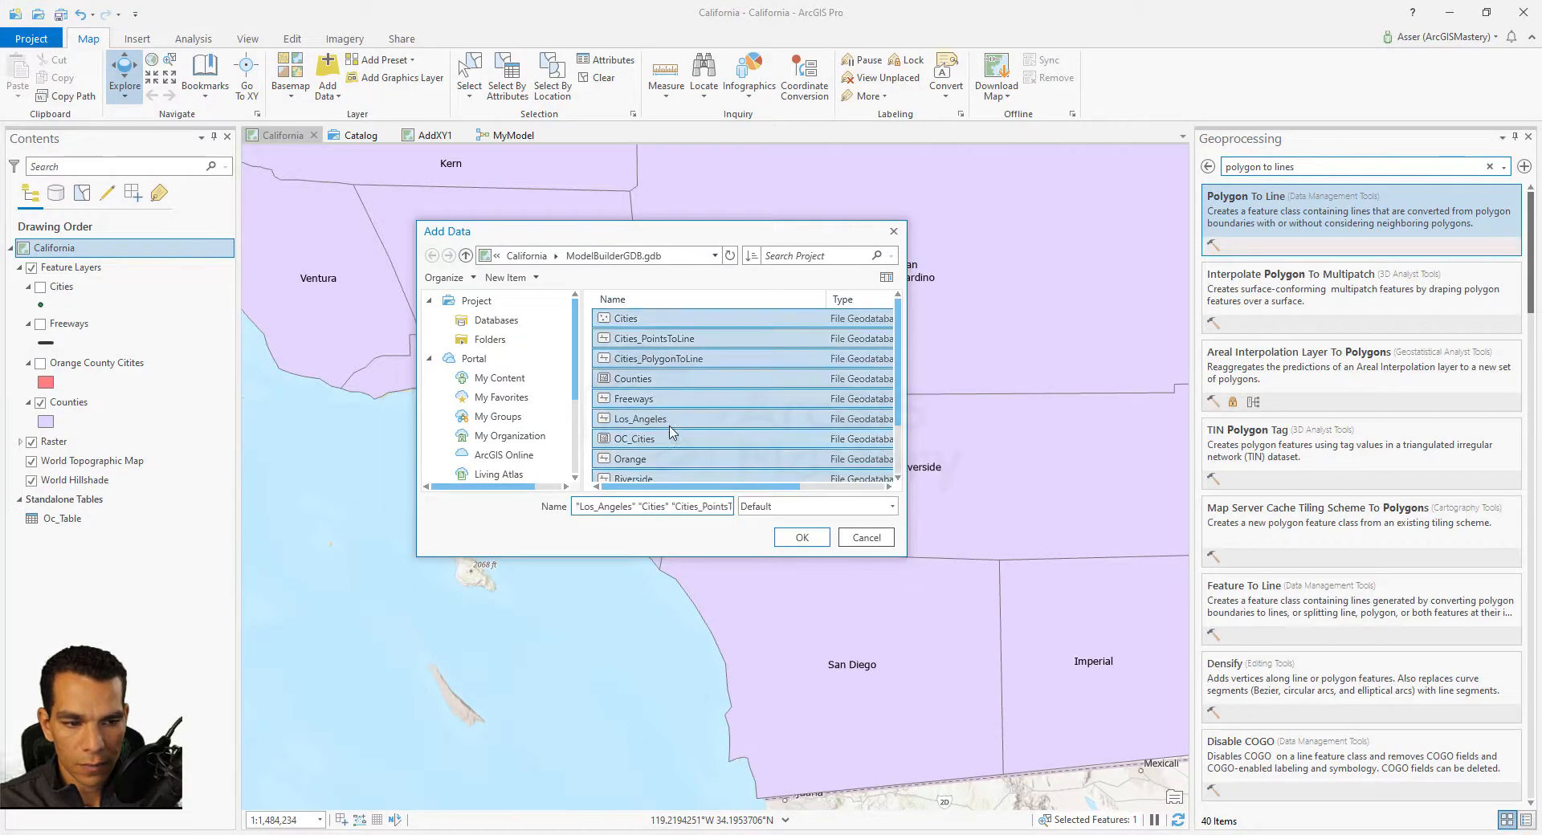
left_click(643, 320, "ctrl")
left_click(643, 379, "ctrl")
left_click(650, 406, "ctrl")
left_click(647, 440, "ctrl")
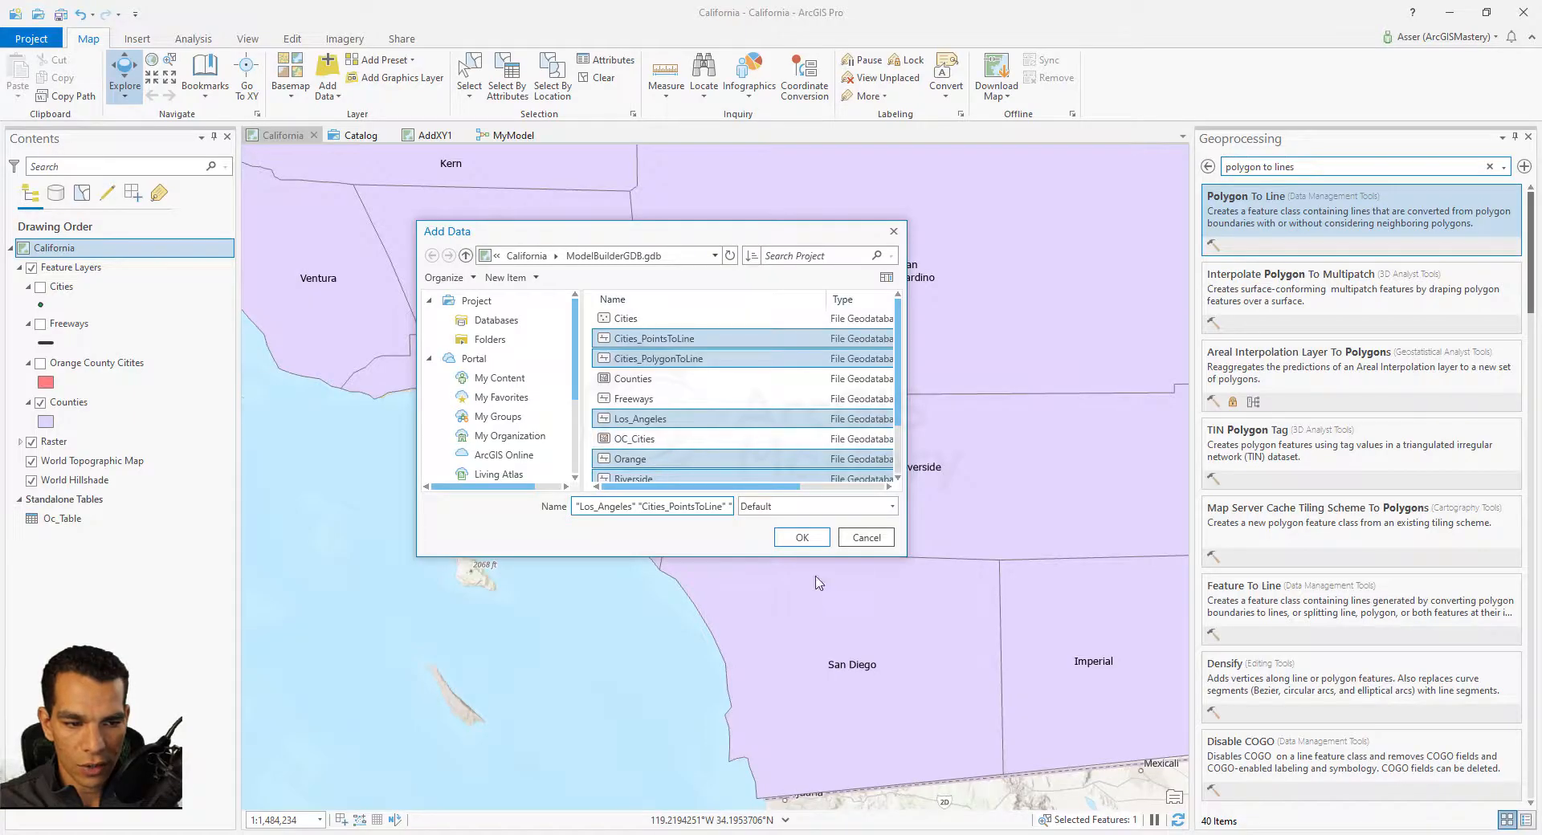
left_click(802, 537)
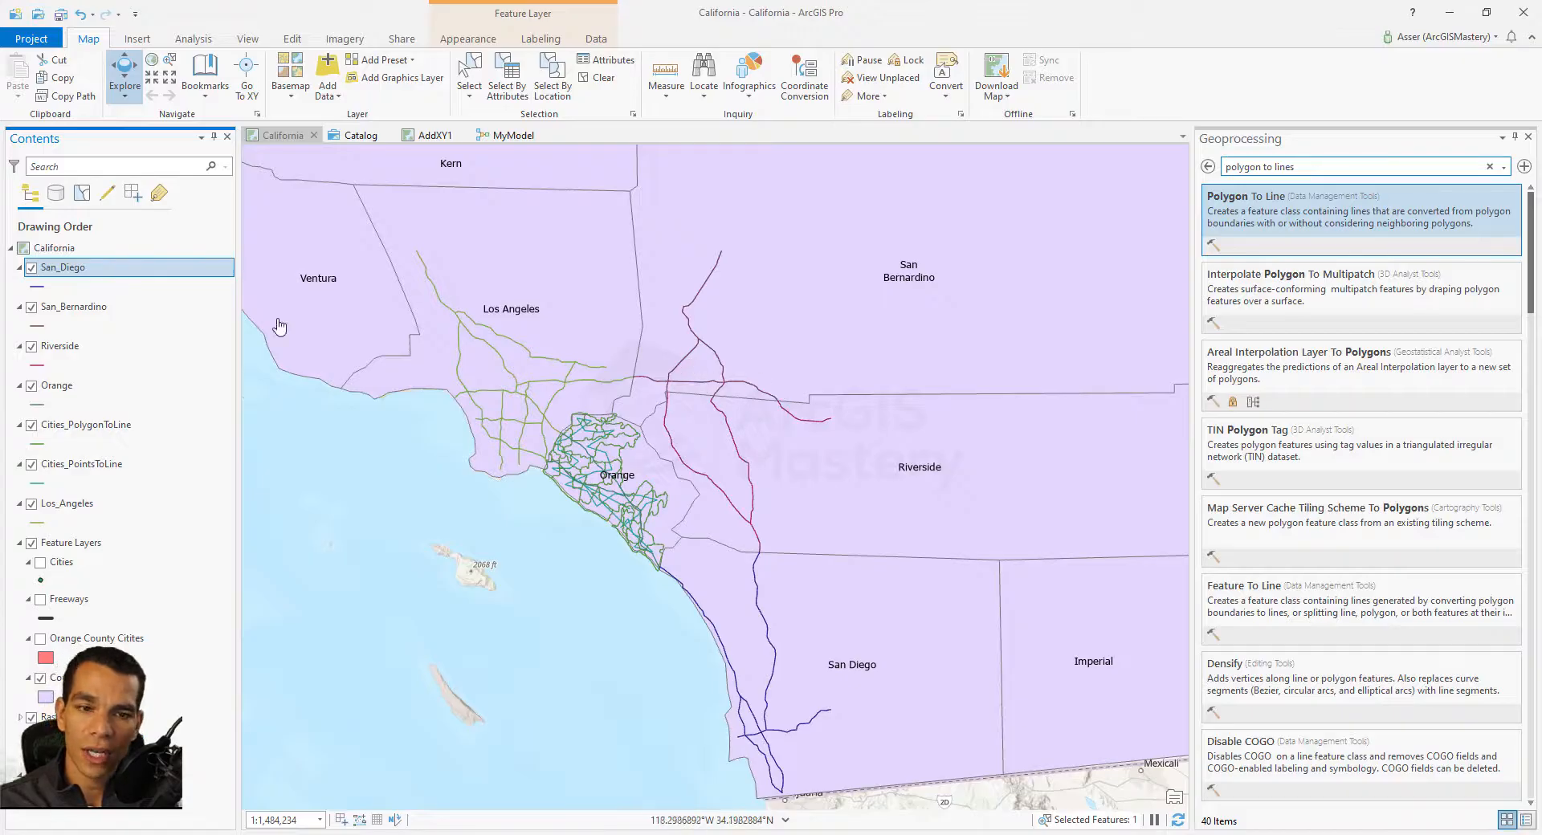
- Hide the San_Diego, San_Bernardino, Riverside, Orange, Los_Angeles and Cities_PointsToLine layers, keeping Cities_PolygonToLine displayed over Orange County
left_click(32, 268)
left_click(31, 307)
left_click(32, 346)
left_click(33, 426)
left_click(38, 471)
left_click(32, 426)
left_click(32, 504)
scroll(572, 488, "up", 3)
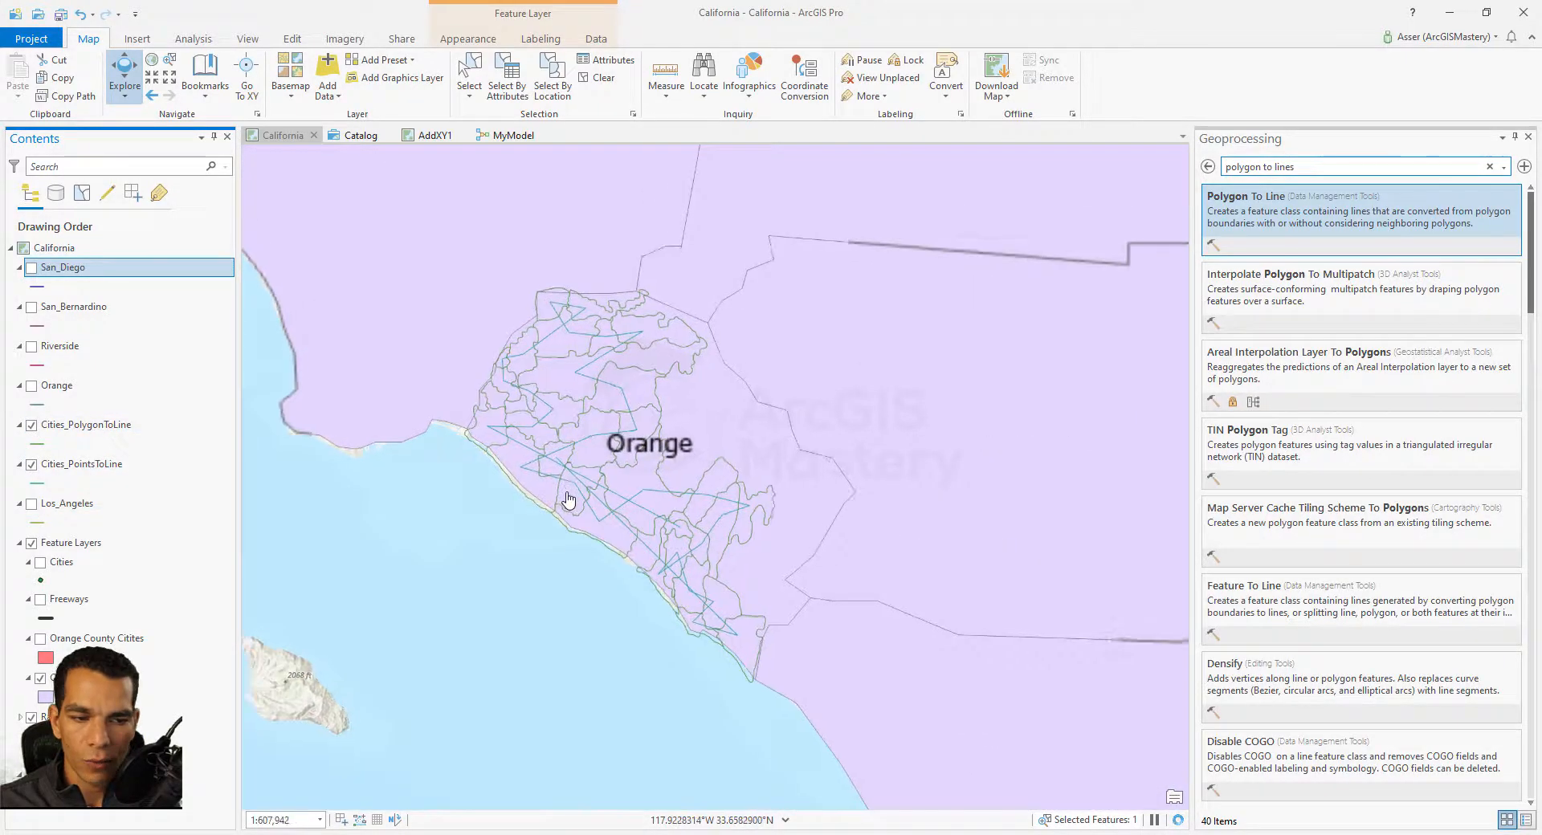
scroll(569, 498, "up", 2)
left_click(32, 464)
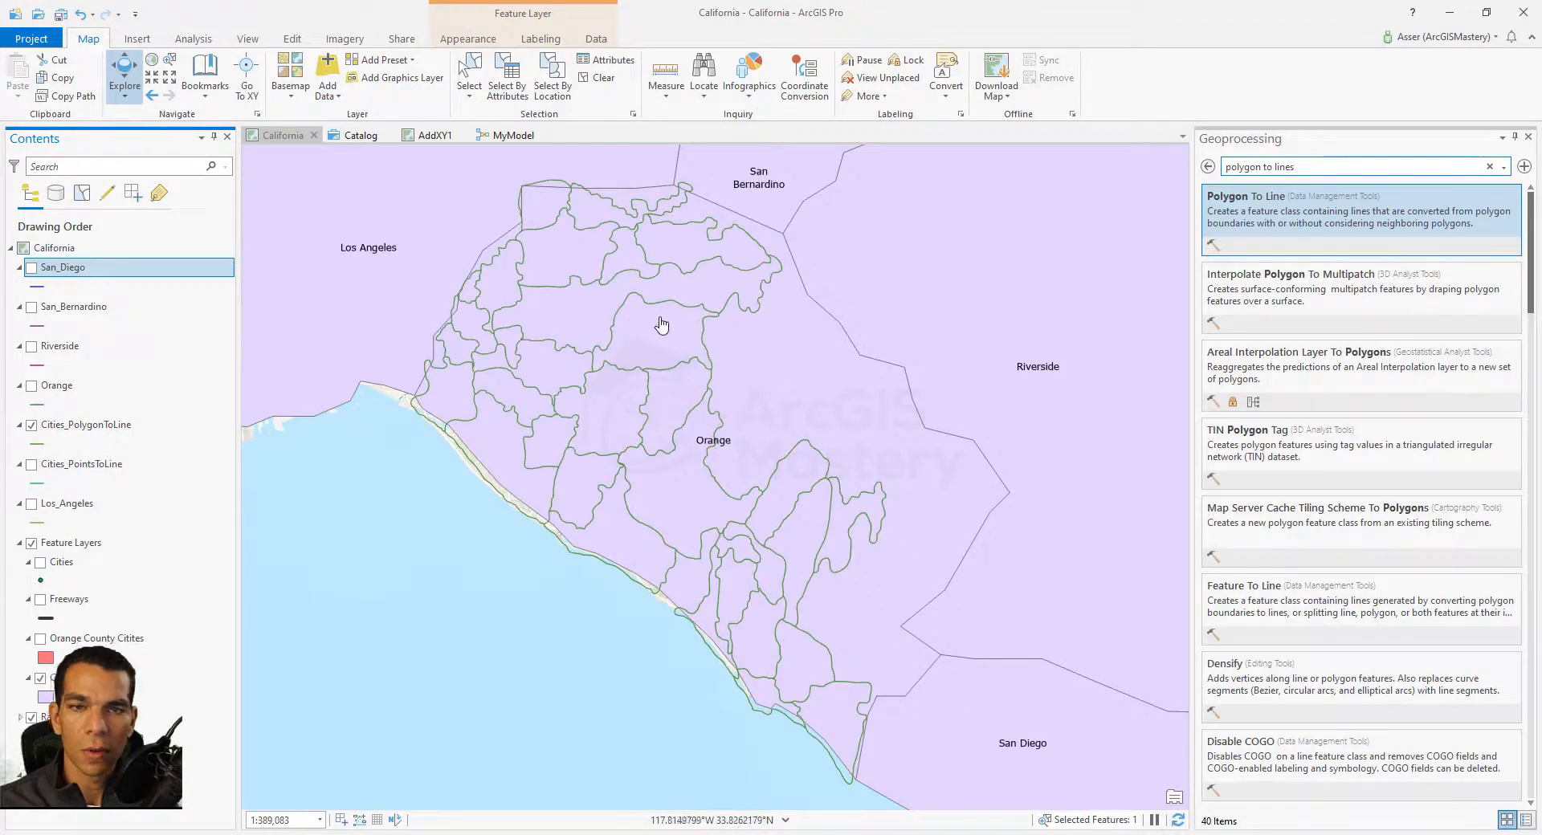
- Select one Cities_PolygonToLine boundary segment in northeastern Orange County to check the converted lines
mouse_move(672, 333)
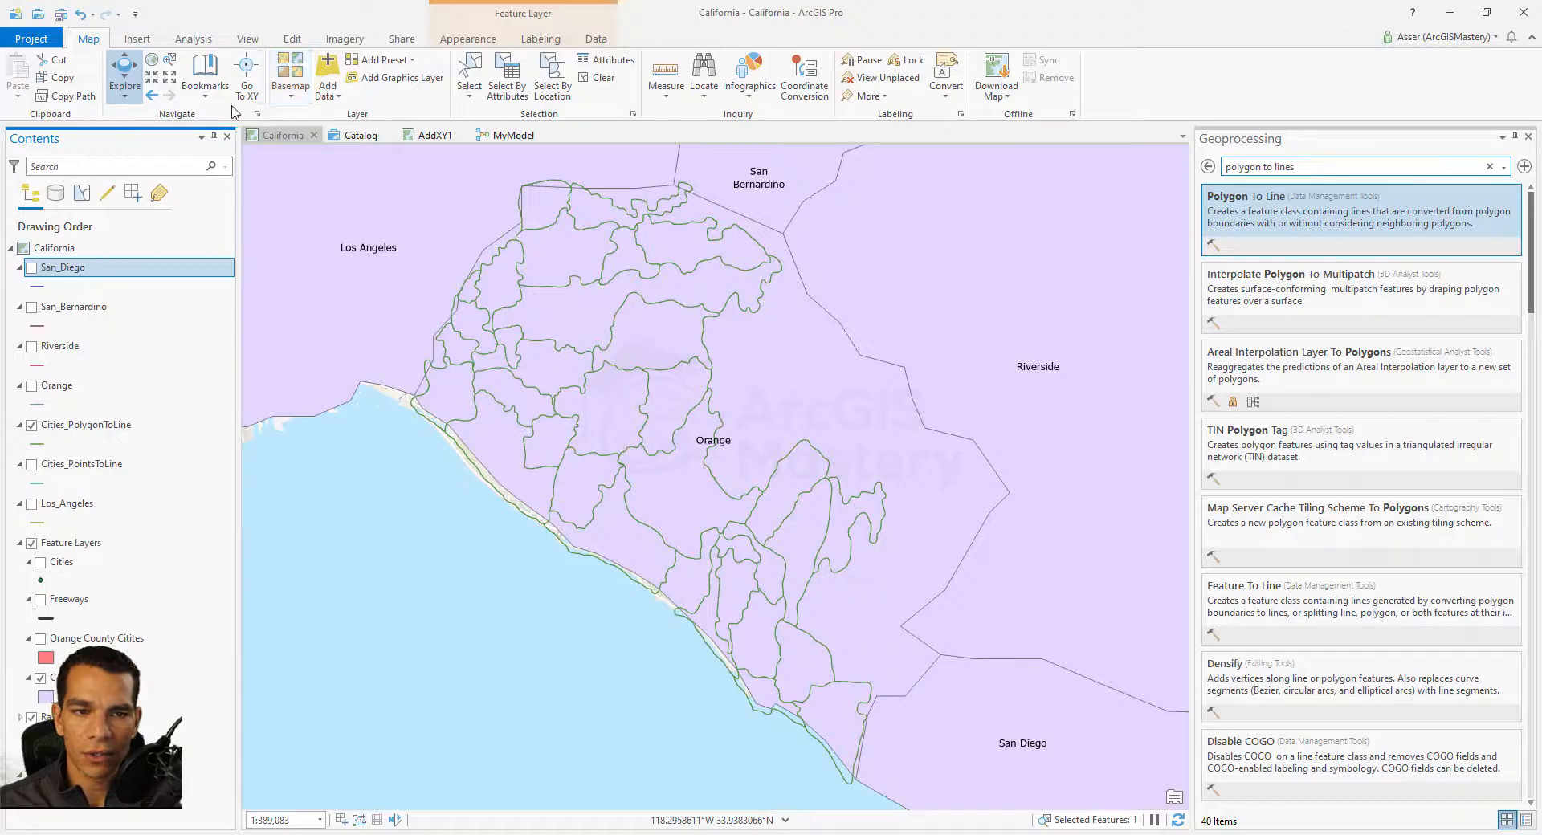
left_click(469, 77)
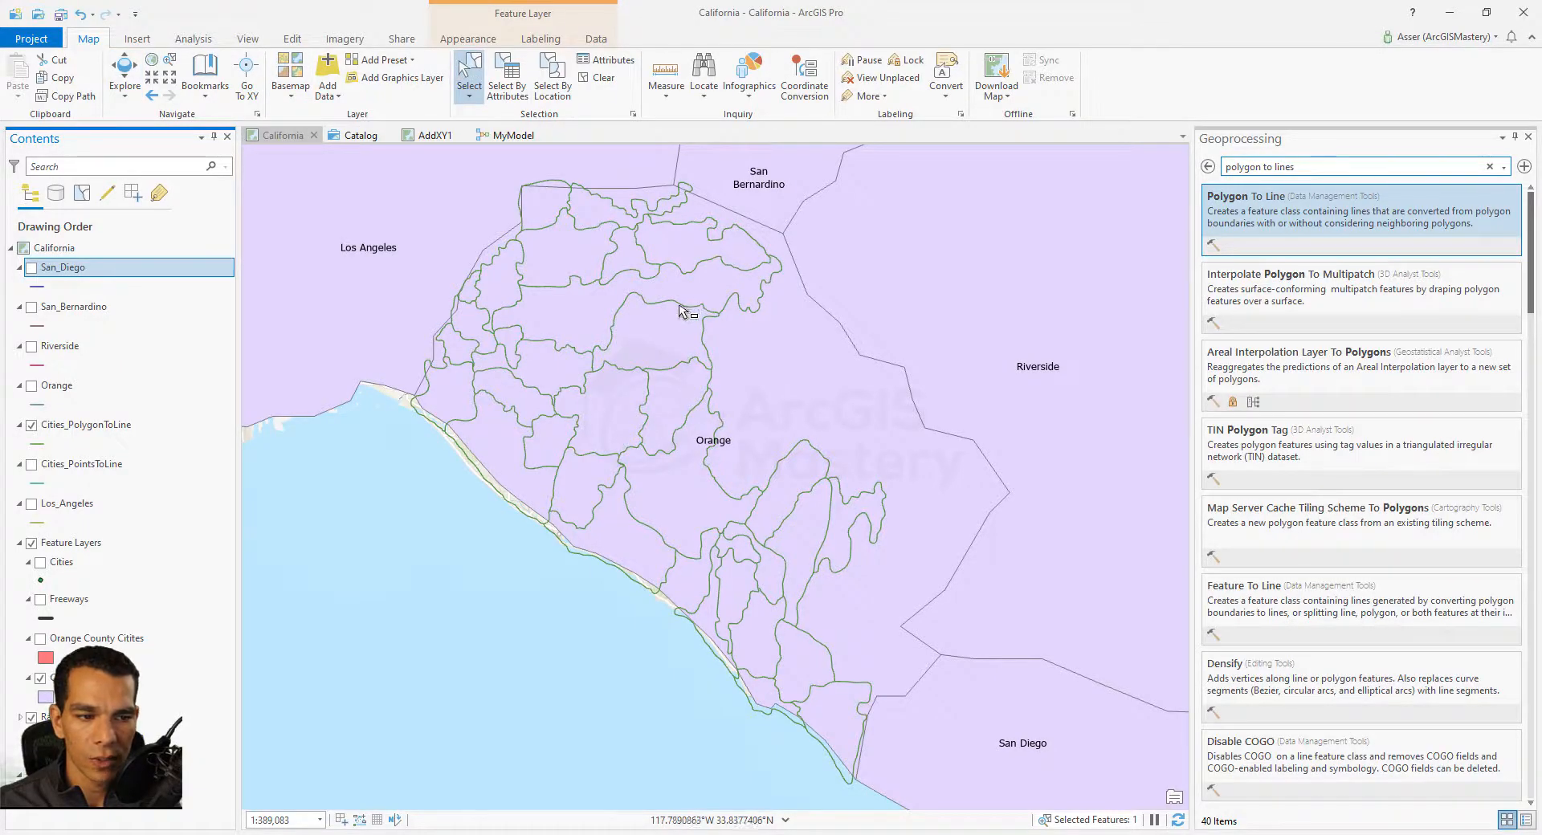
left_click(696, 268)
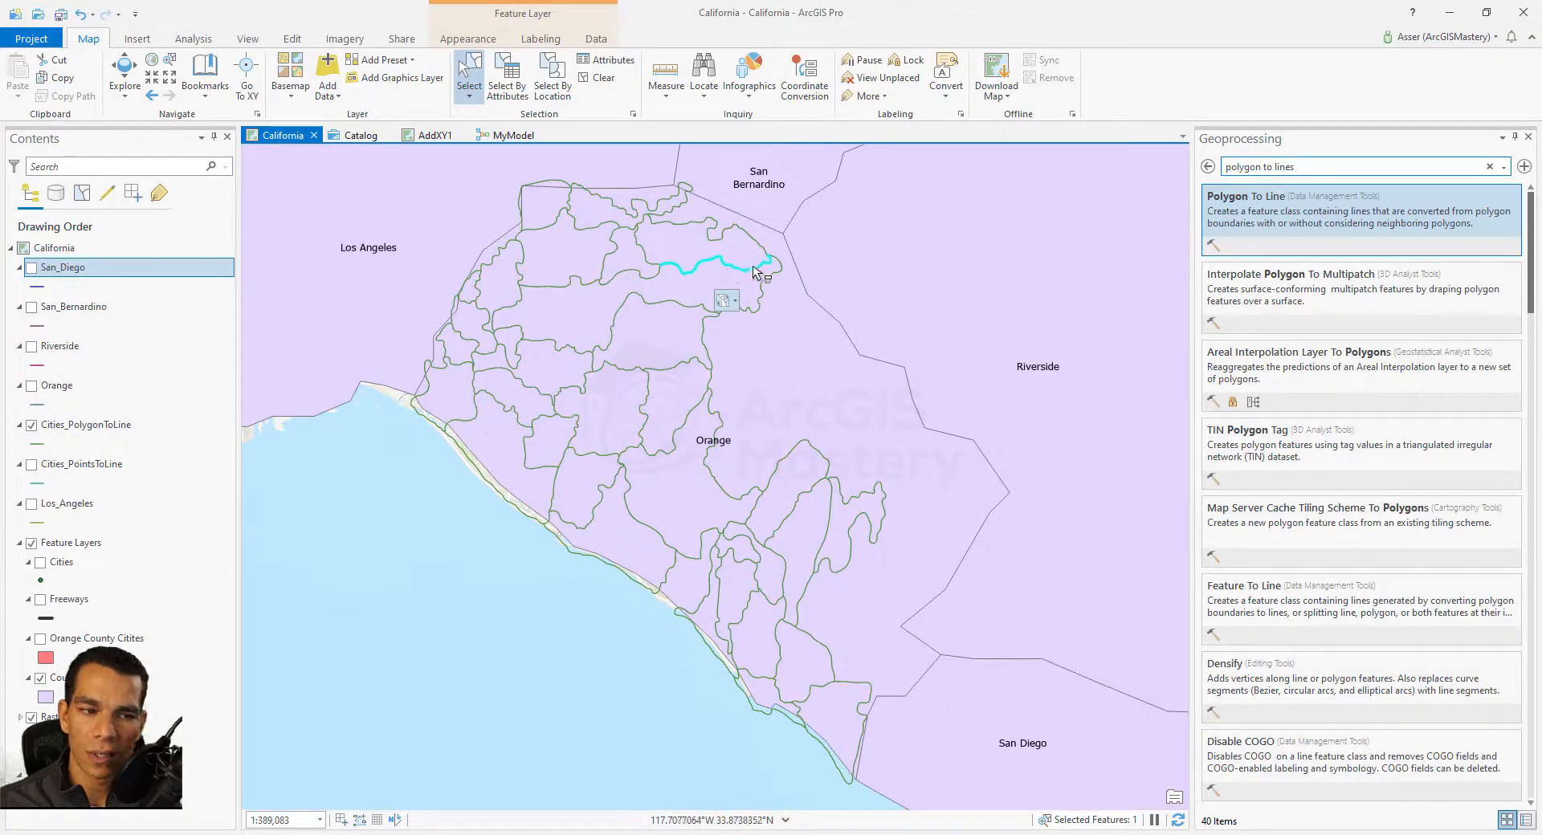
scroll(462, 404, "down", 2)
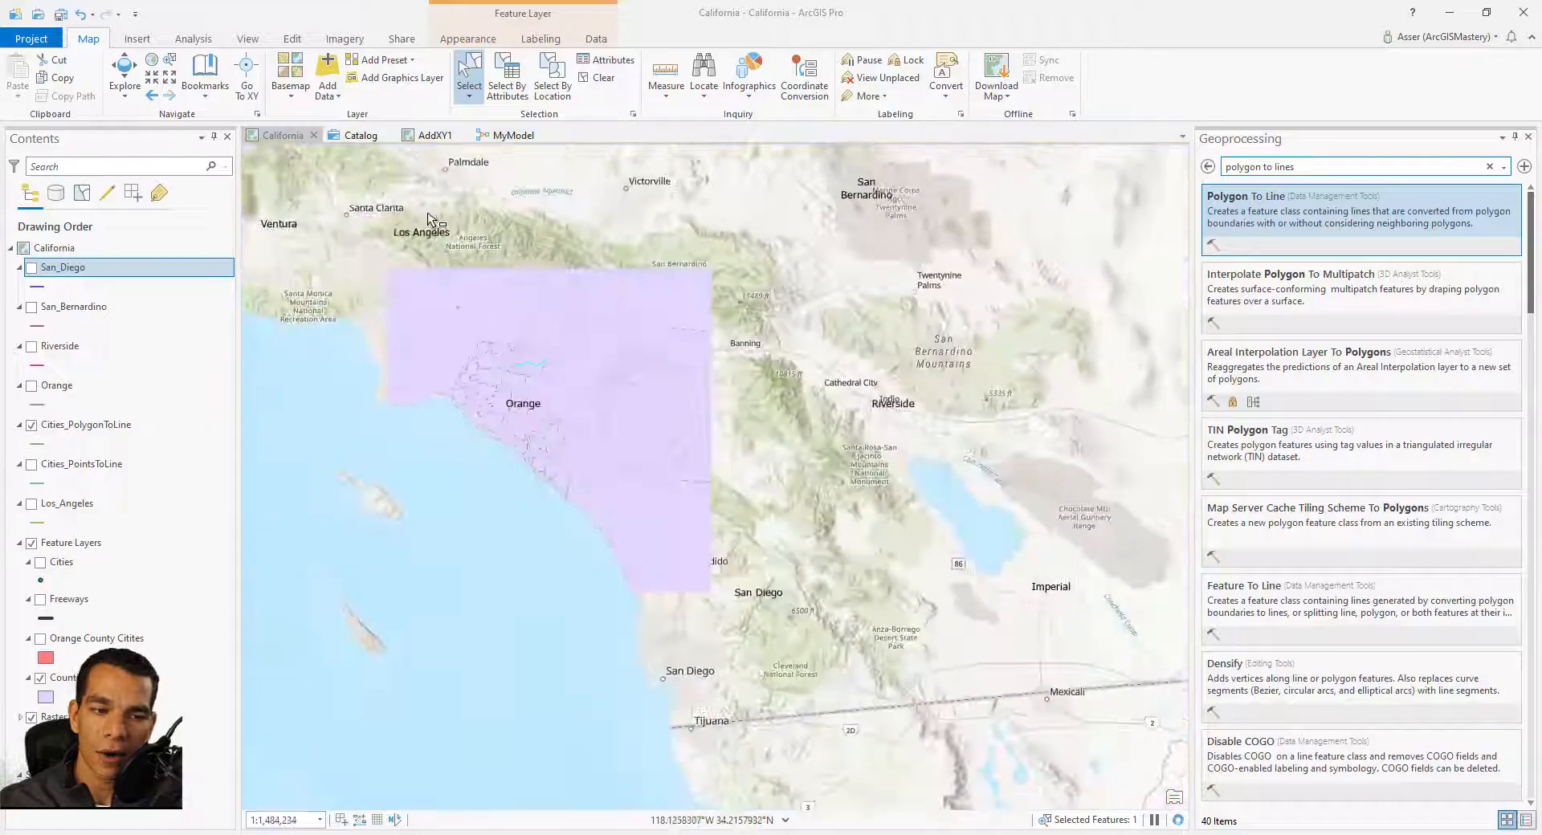
- Dismiss MyModel's run progress window and export the model to the Python file MyModel.py in the California folder
left_click(511, 135)
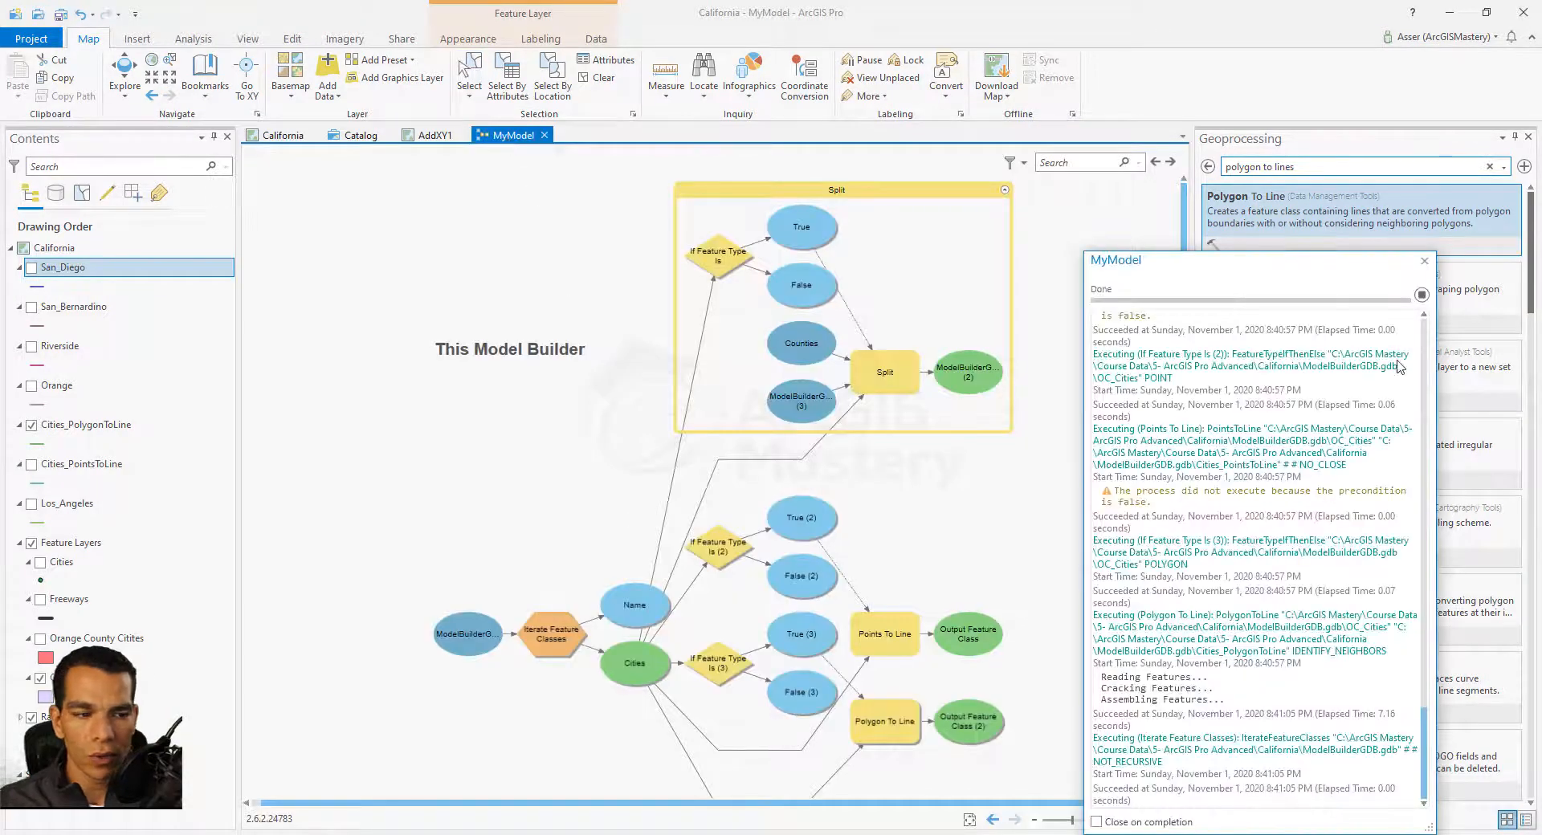
left_click(1424, 262)
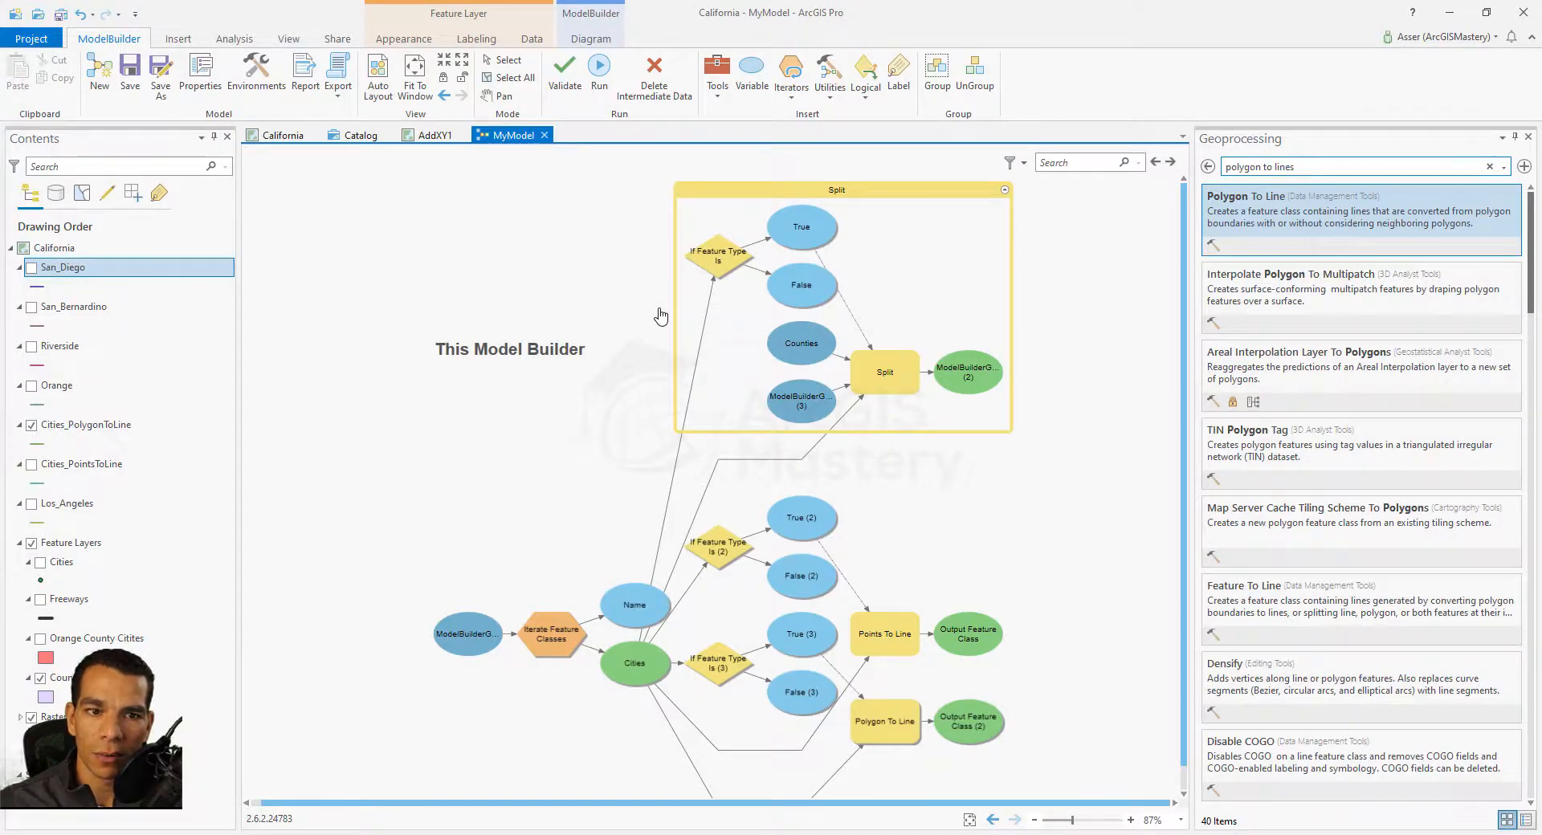
left_click(338, 90)
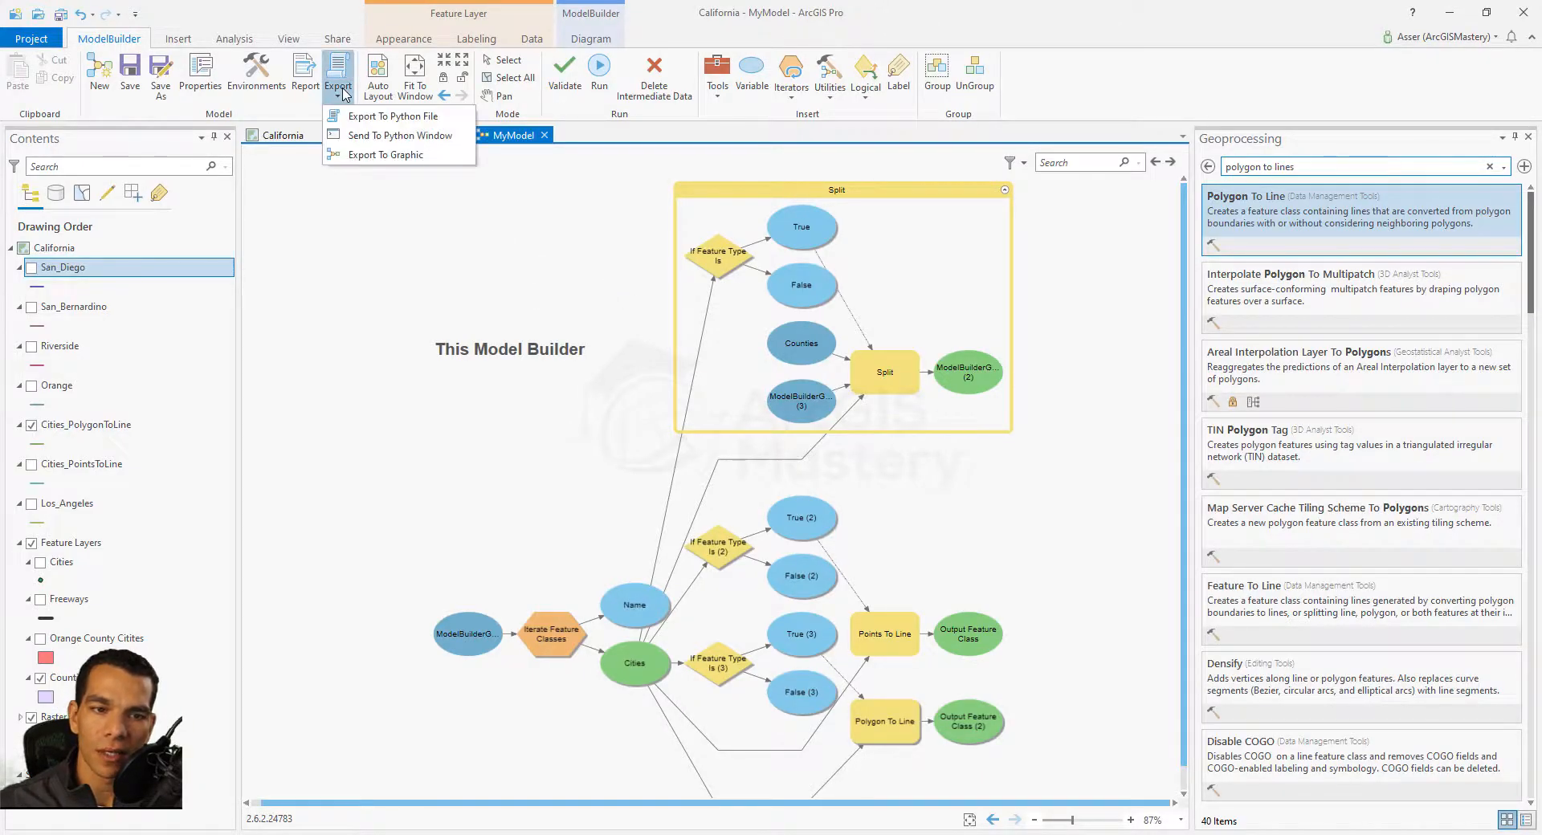
left_click(393, 117)
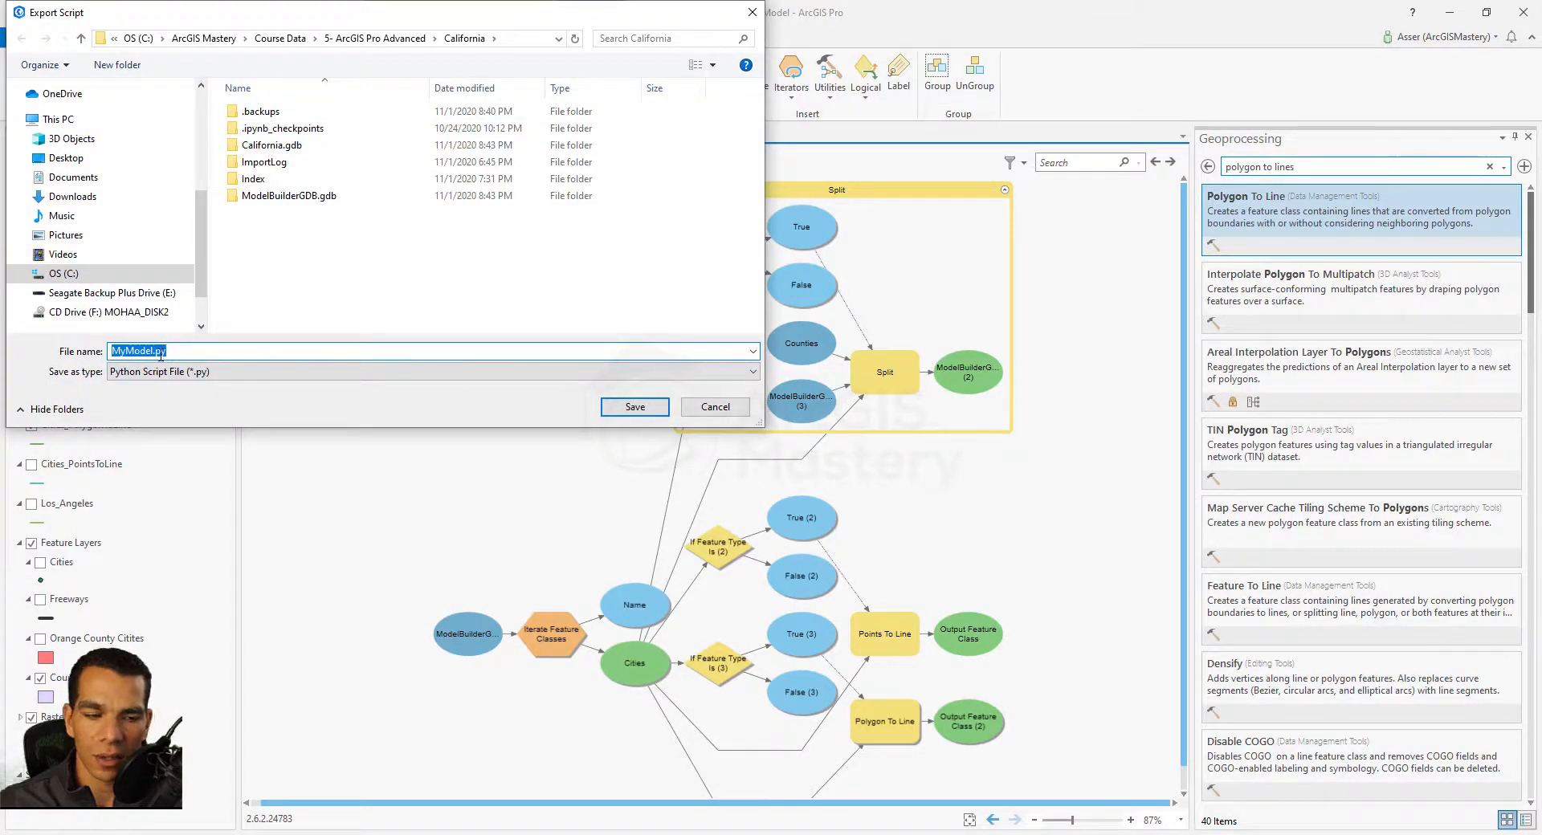
left_click(632, 412)
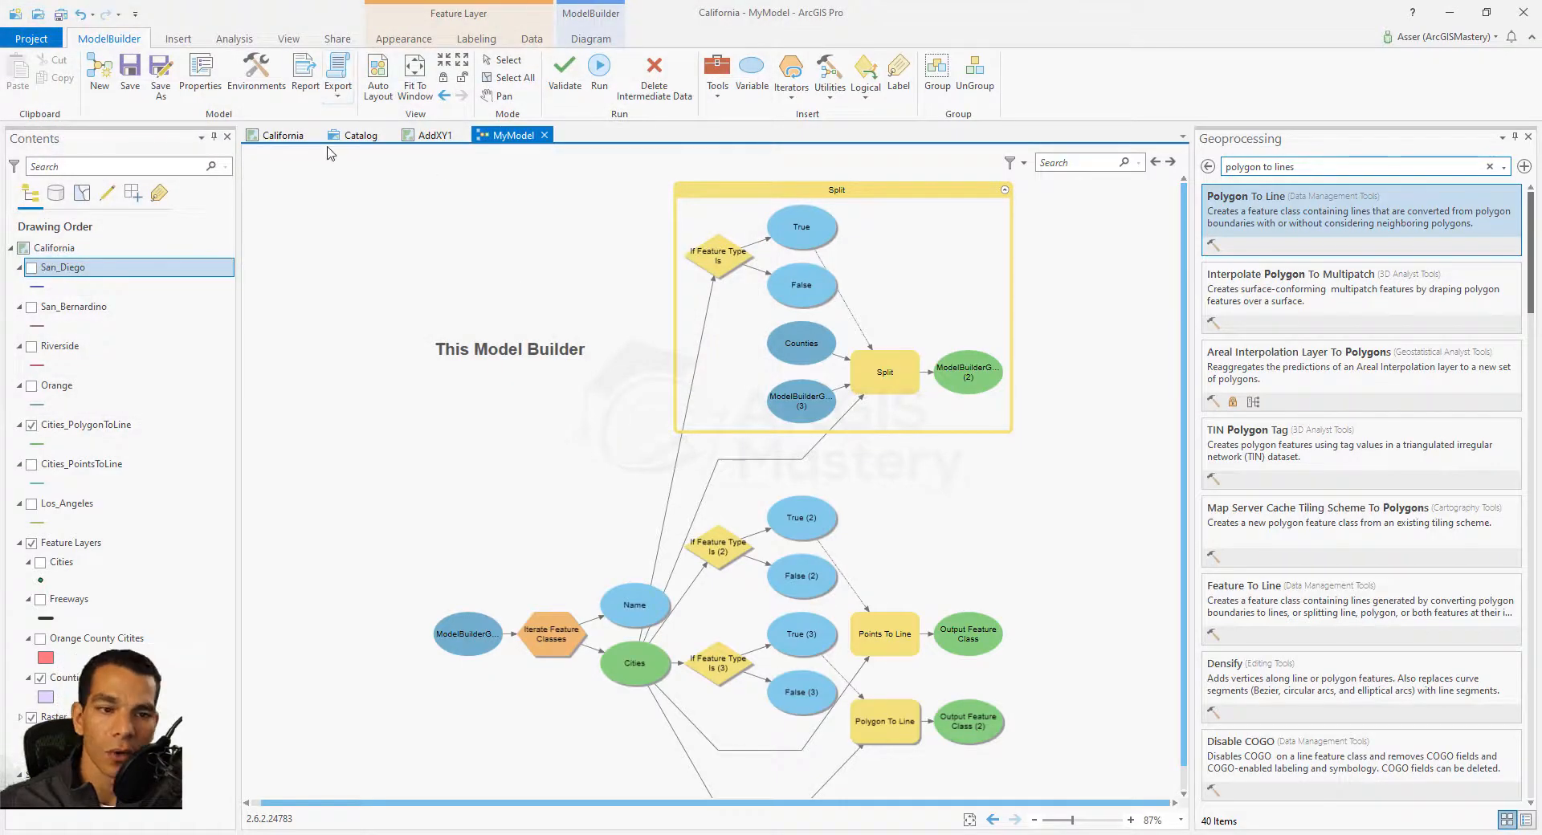
- Send MyModel to the Python window, enlarge it to review the generated script, and copy all of the code
left_click(338, 80)
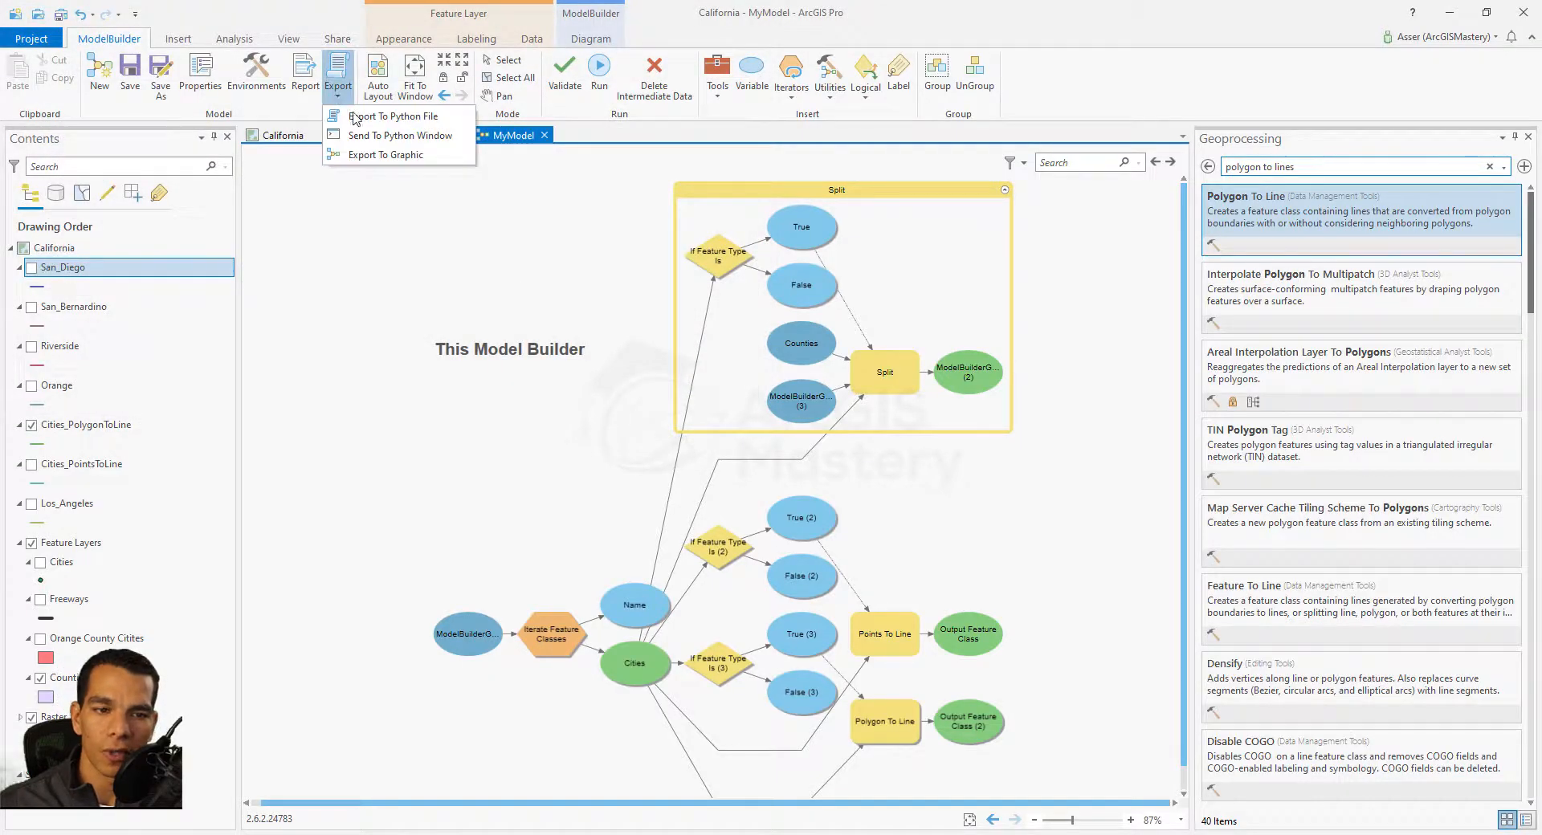
left_click(401, 136)
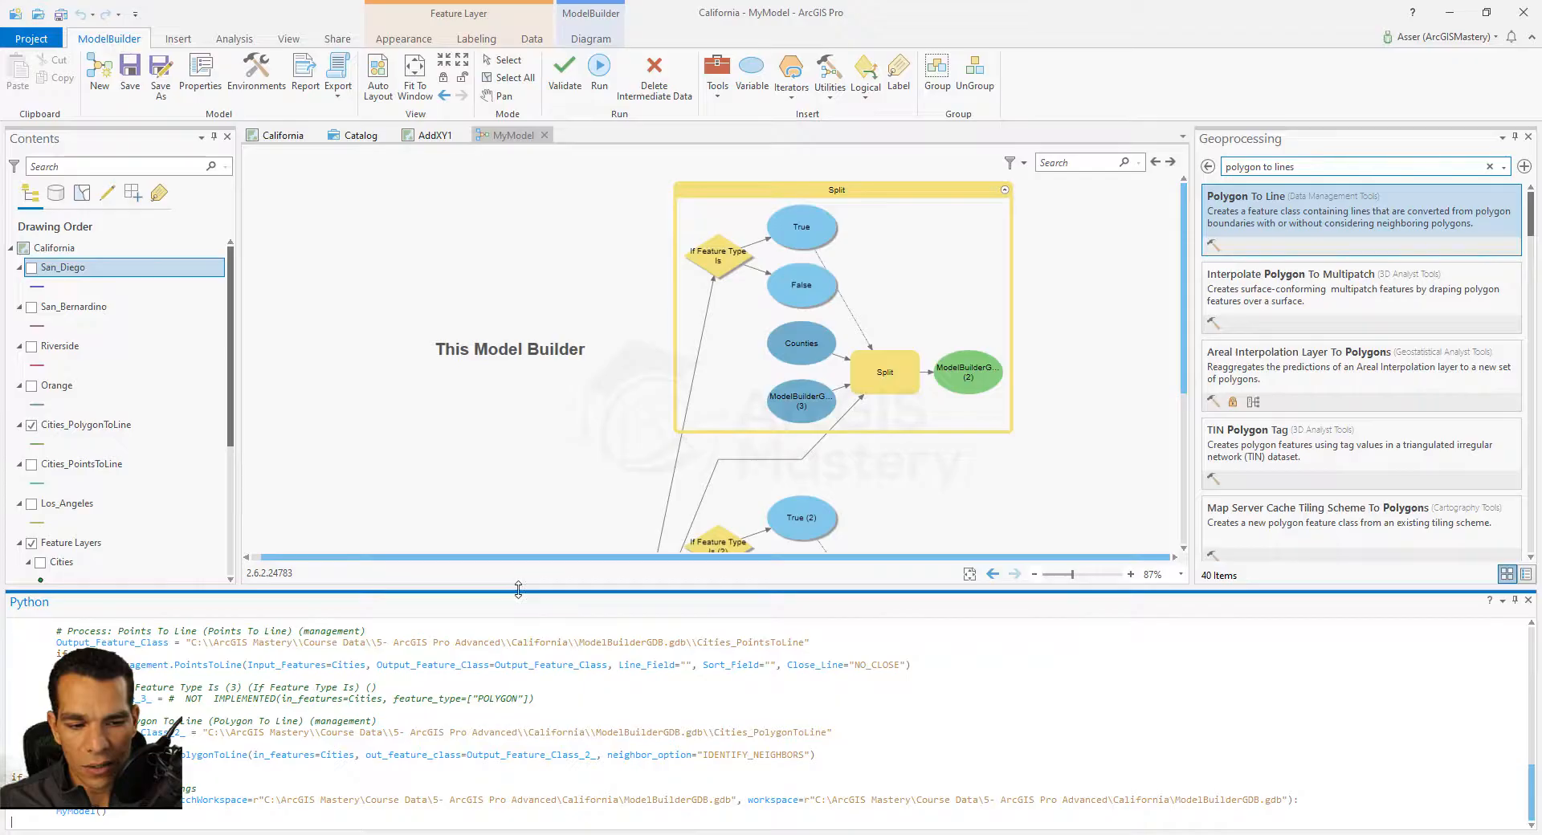
left_click_drag(518, 591, 518, 271)
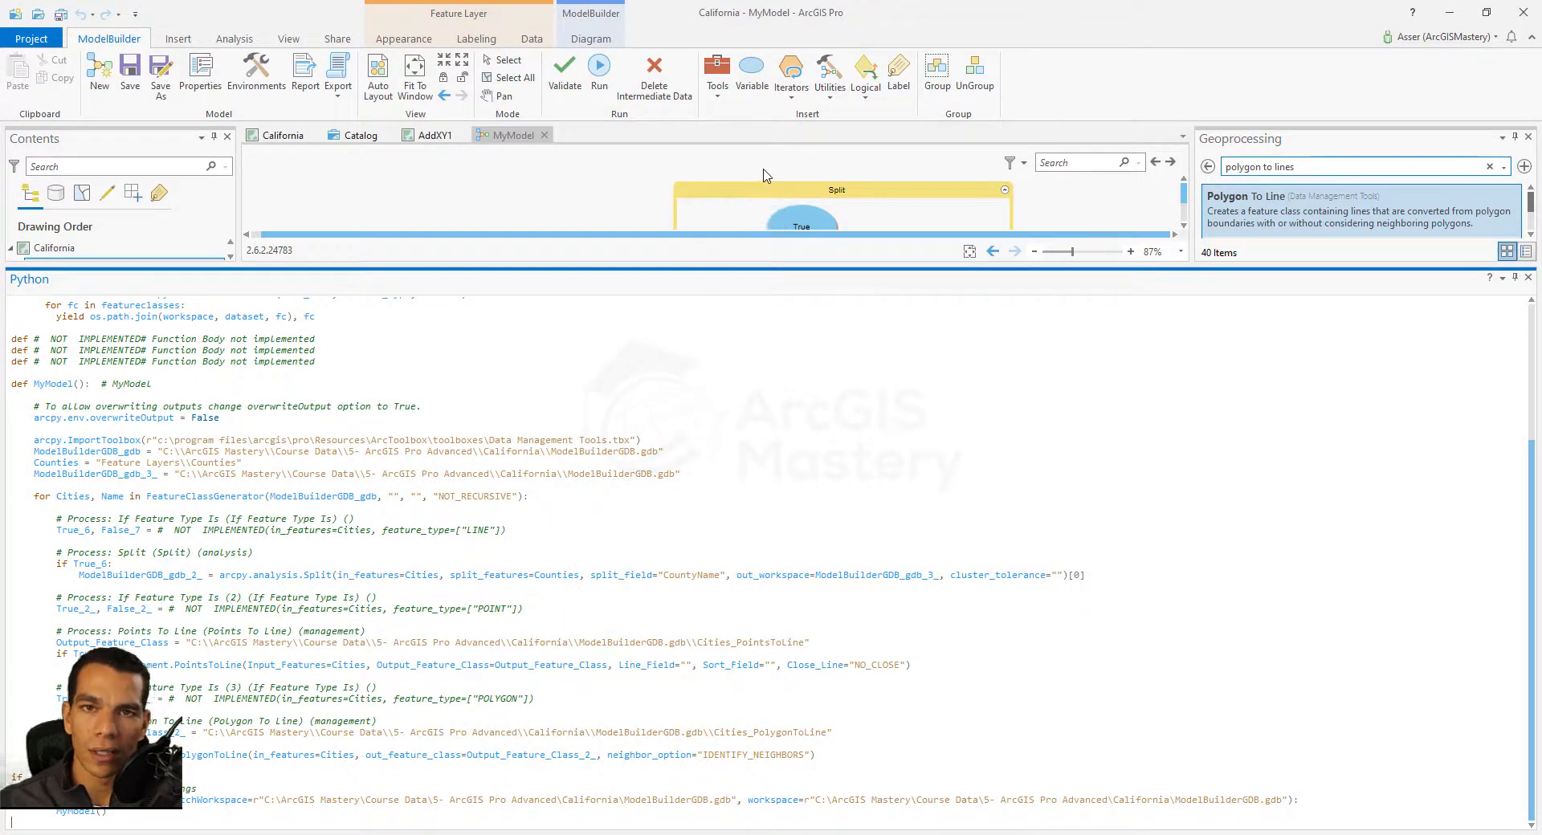
left_click_drag(42, 308, 522, 610)
left_click(686, 531)
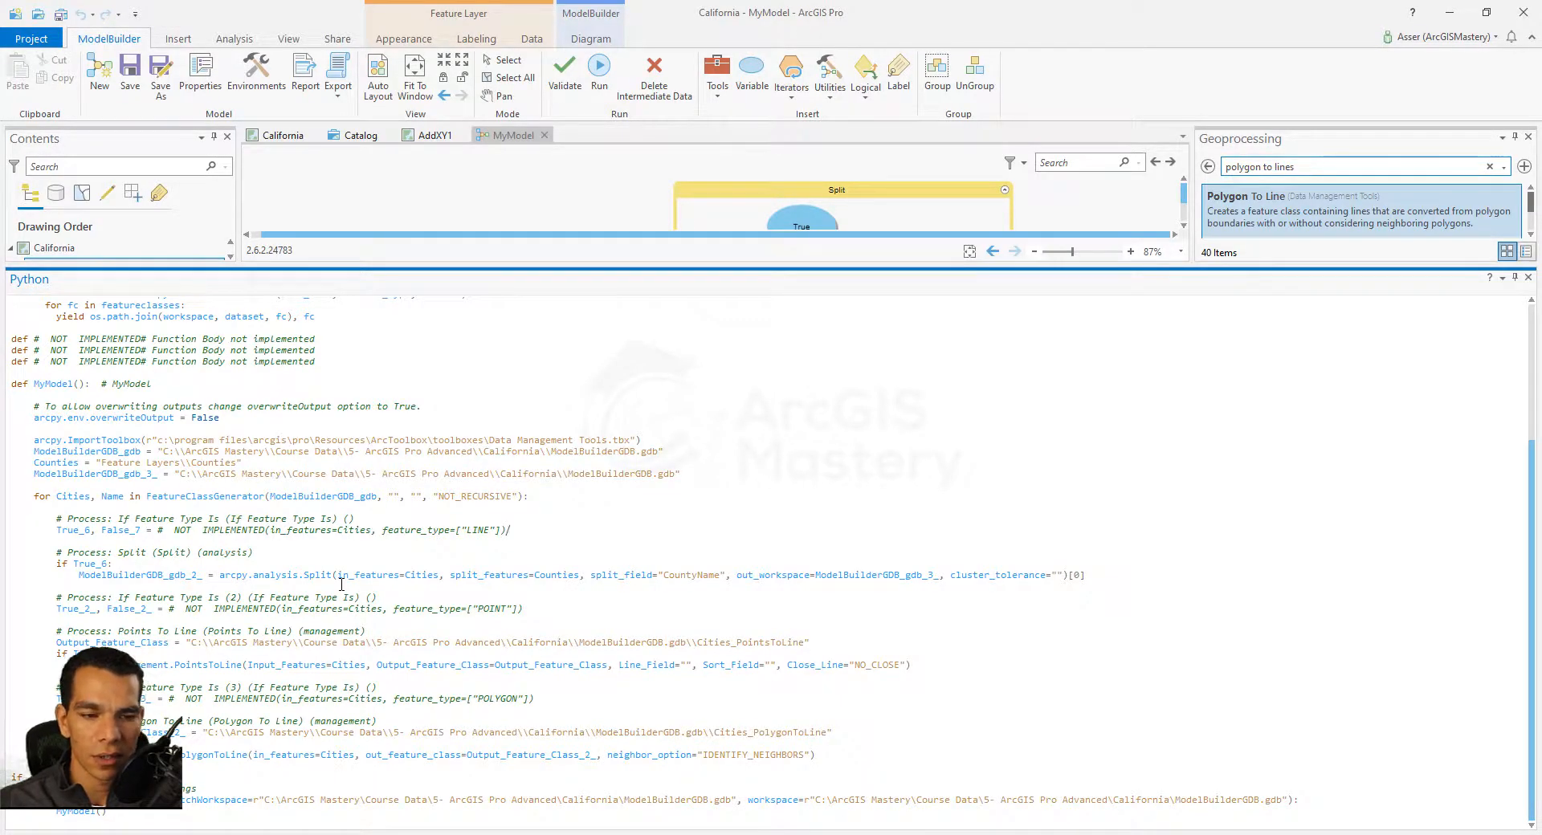
key("ctrl+a")
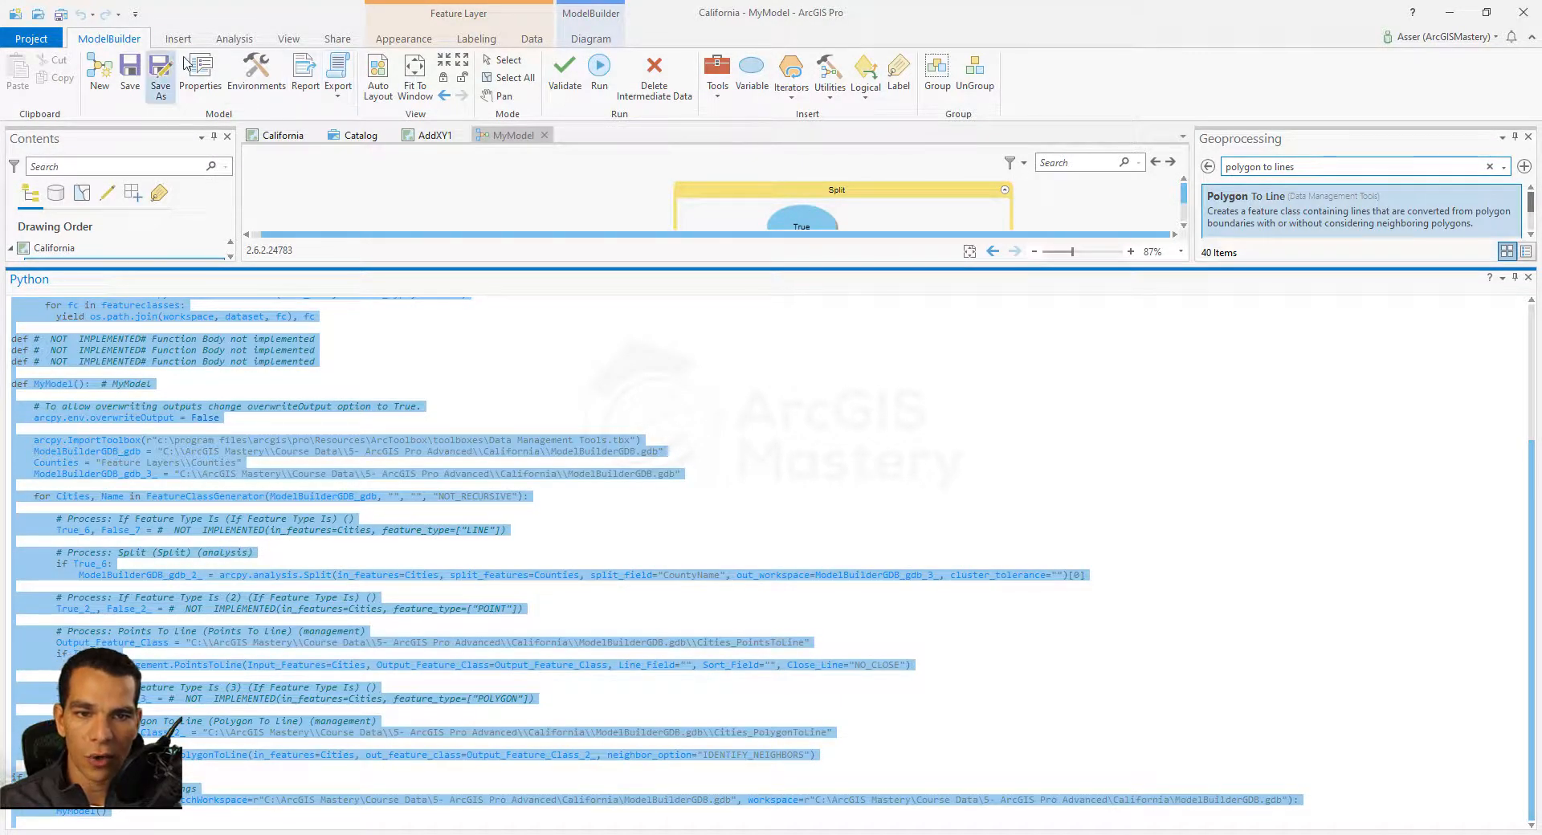
- Close the Python window and open California.tbx from the project's toolboxes in the Catalog view
left_click(384, 137)
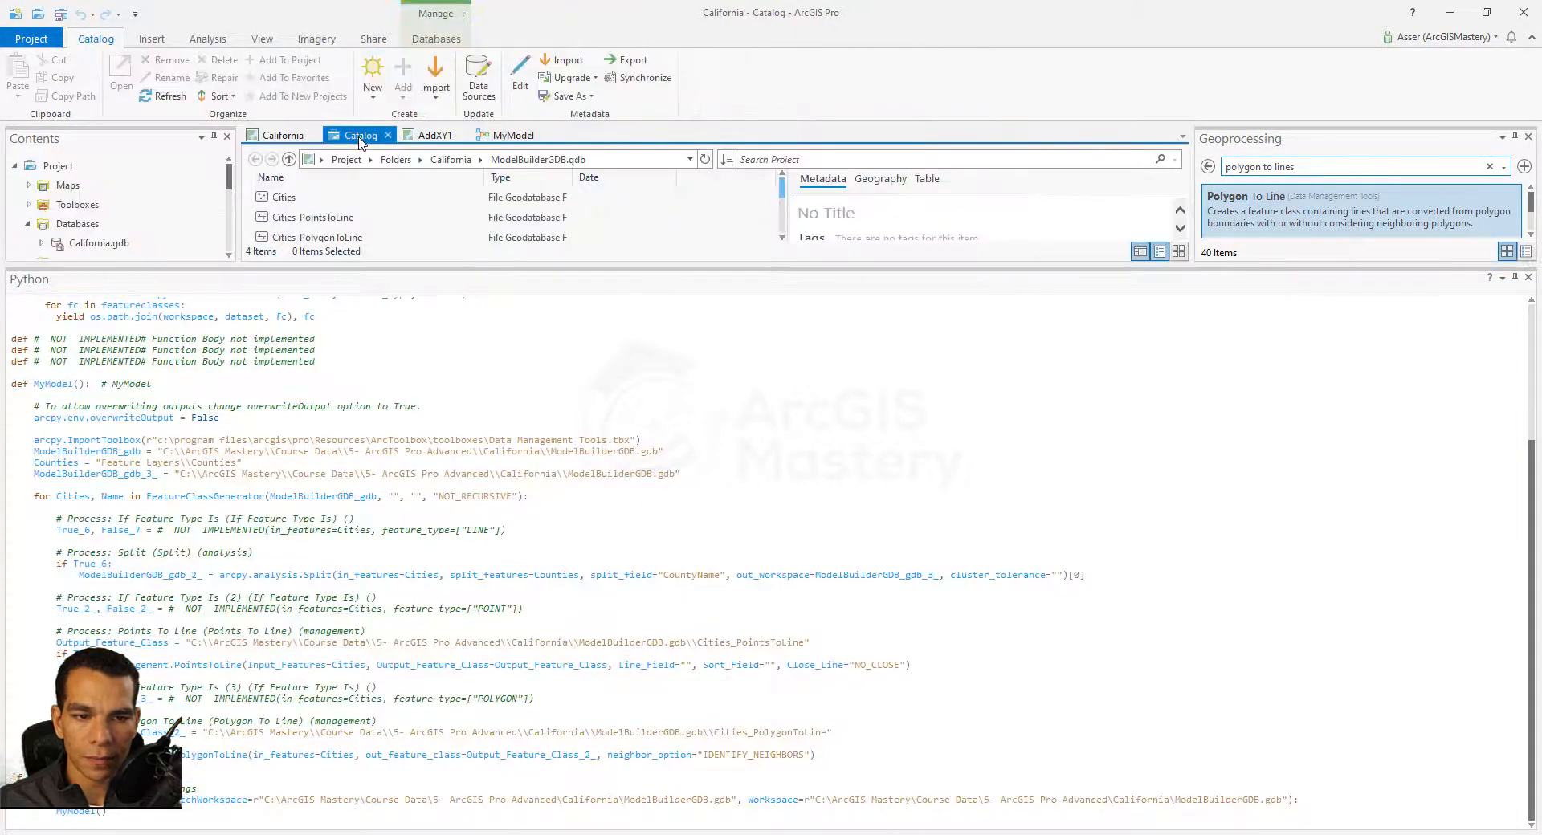
left_click(1529, 277)
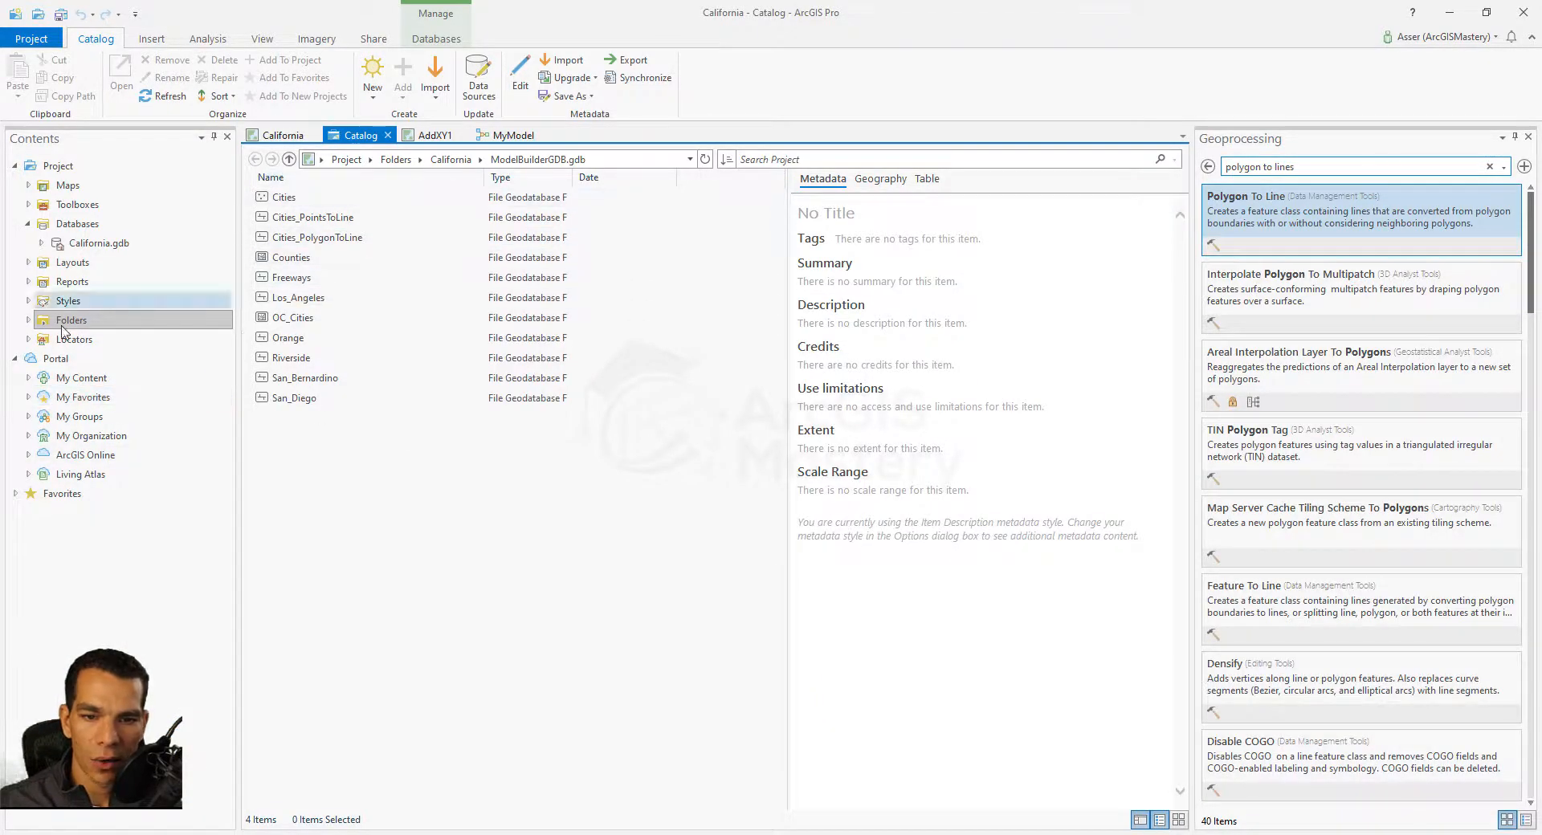
left_click(78, 206)
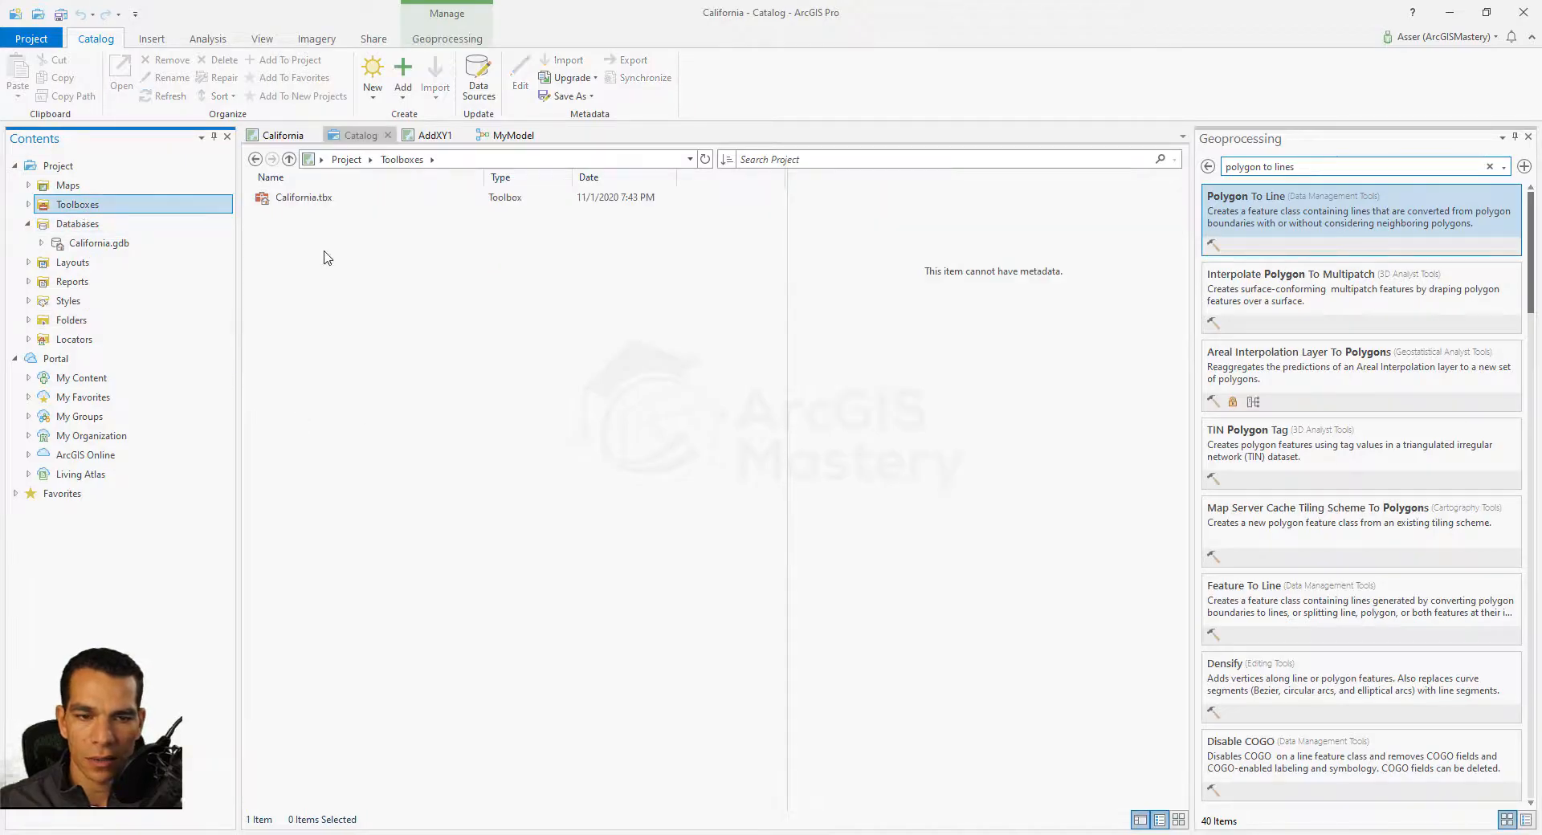
left_click(303, 200)
double_click(297, 201)
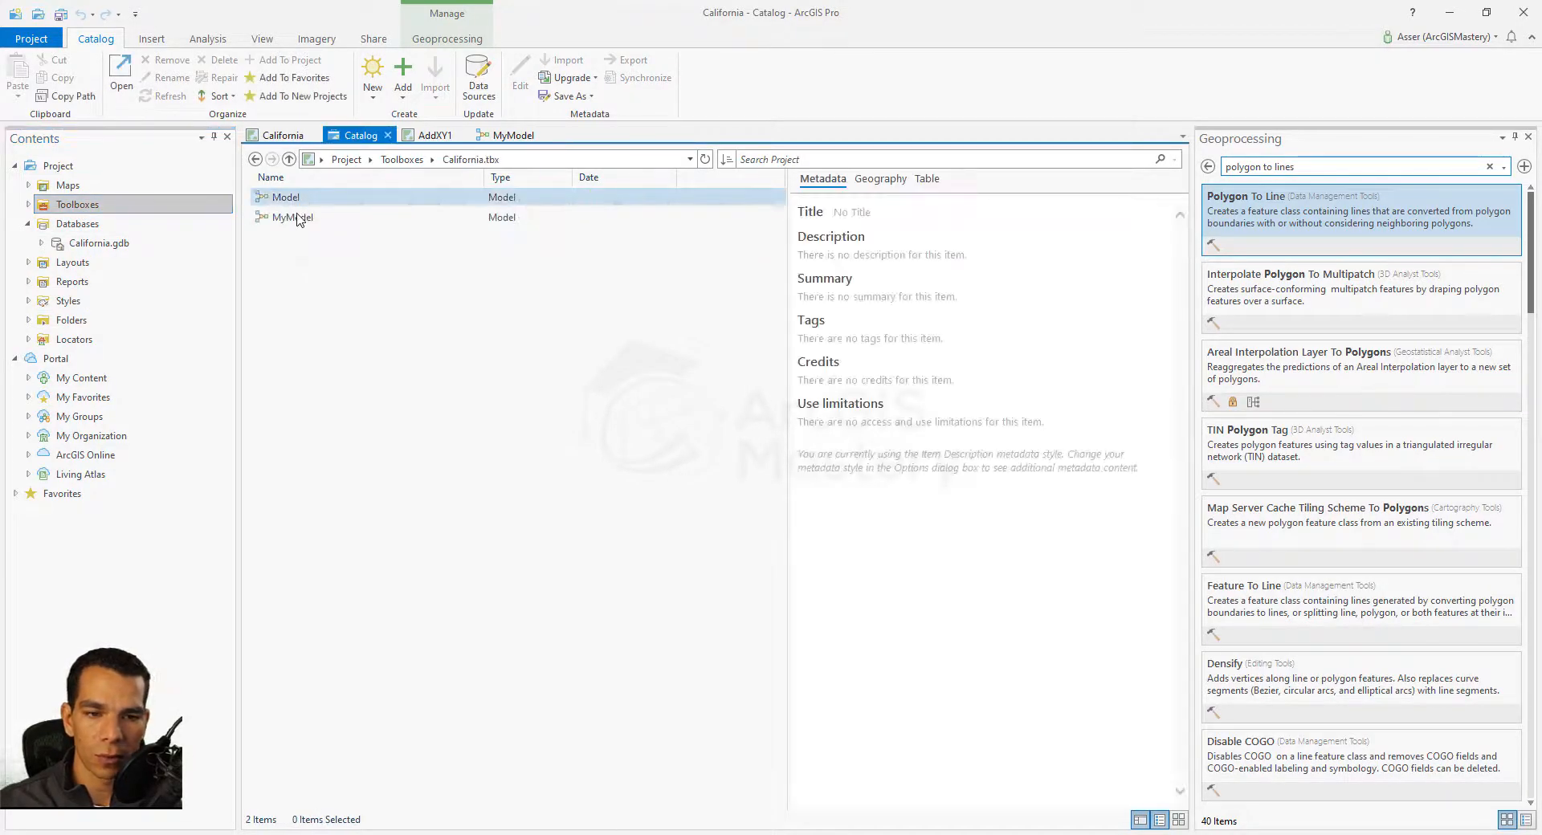
- Create a new script tool named Script in California.tbx, stored with relative path
right_click(291, 279)
mouse_move(414, 291)
left_click(478, 314)
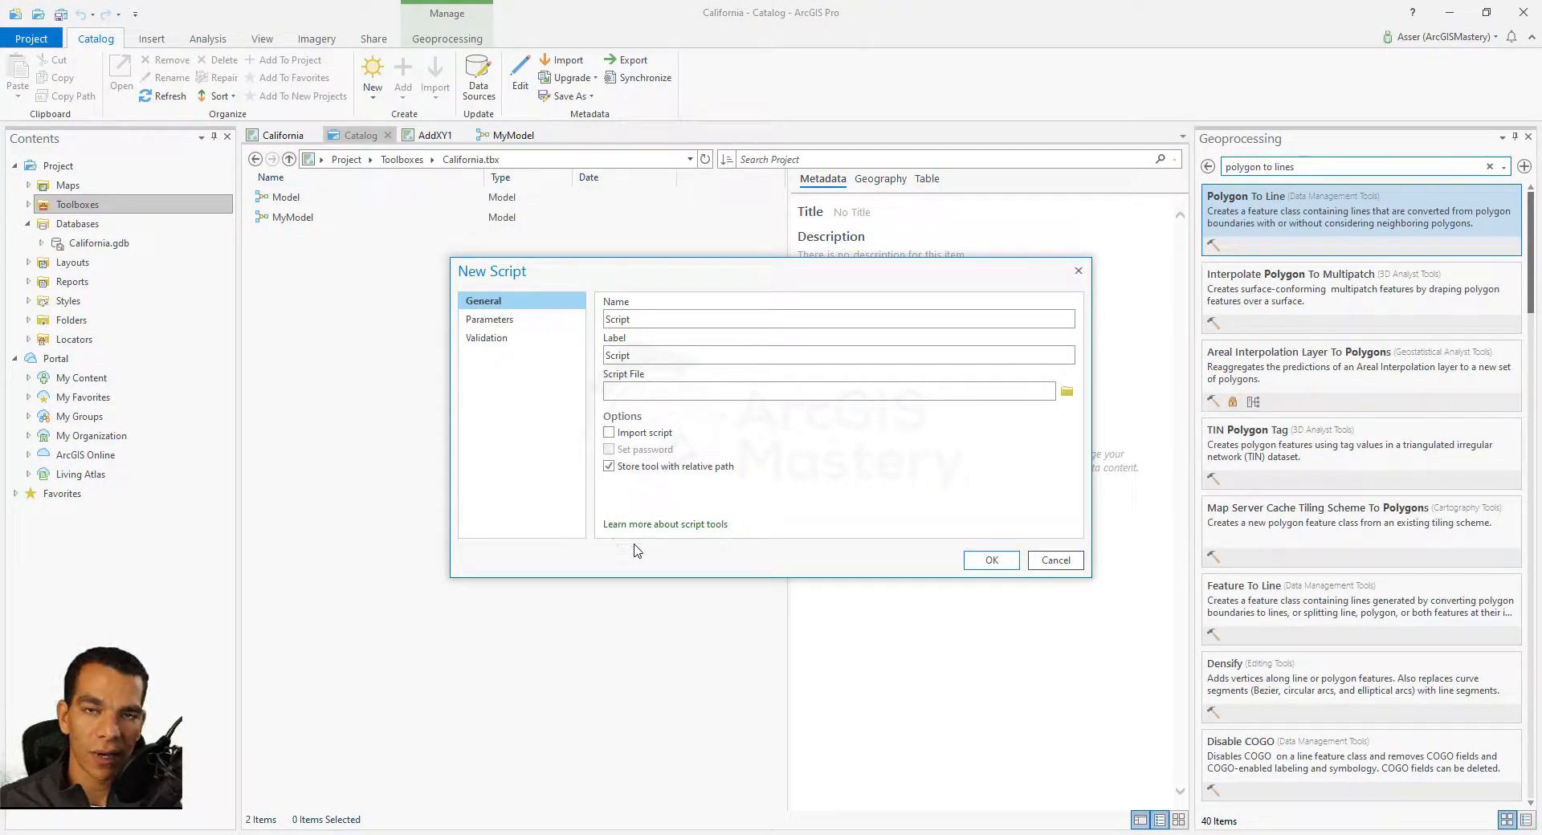
left_click(993, 560)
- Replace the Script tool's validation code with the copied model code in the script editor and save it
right_click(283, 245)
left_click(372, 491)
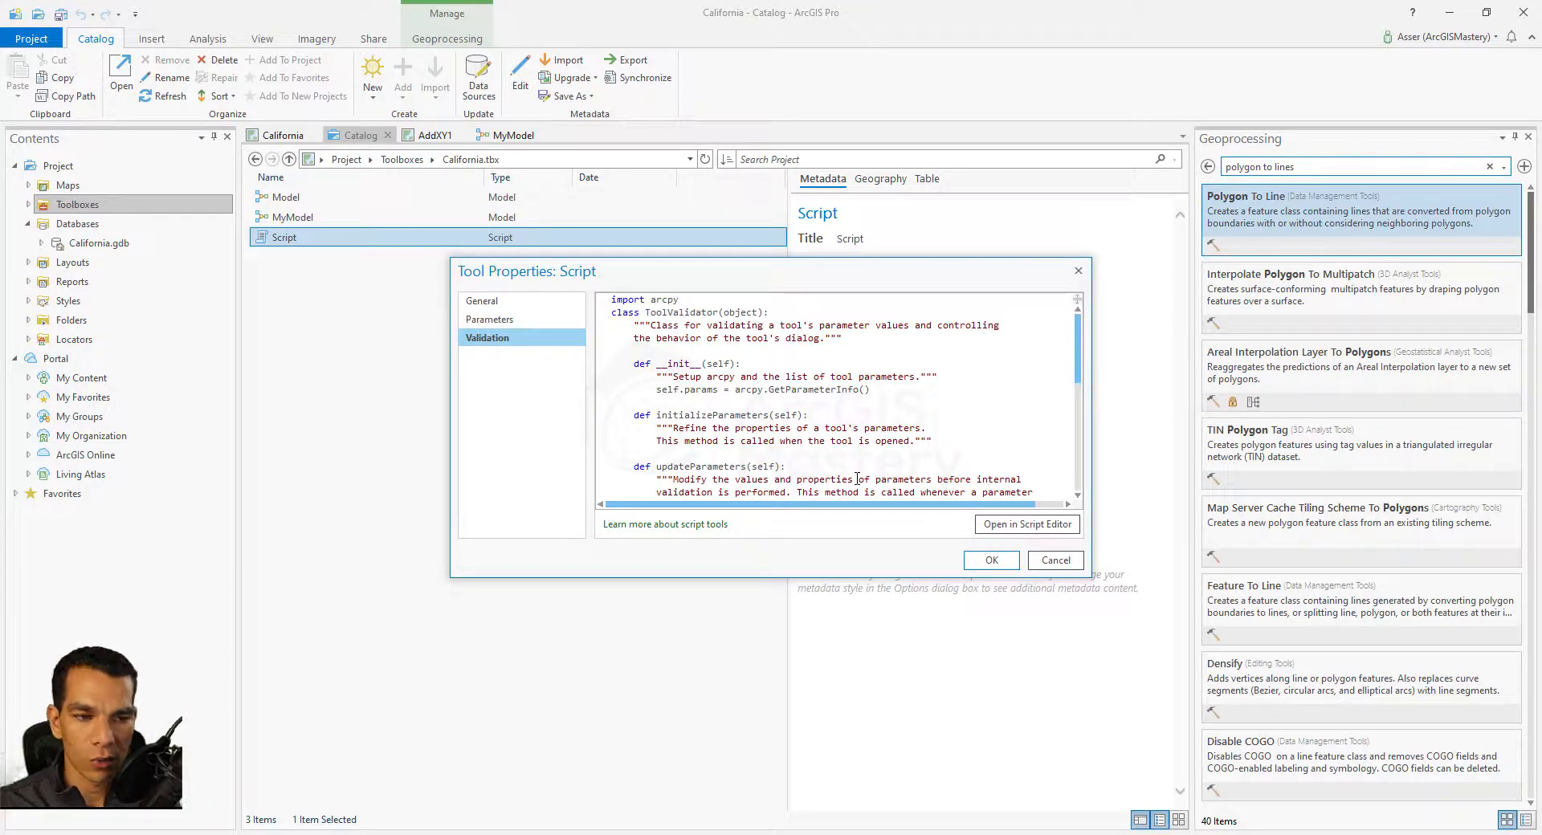
left_click(1017, 528)
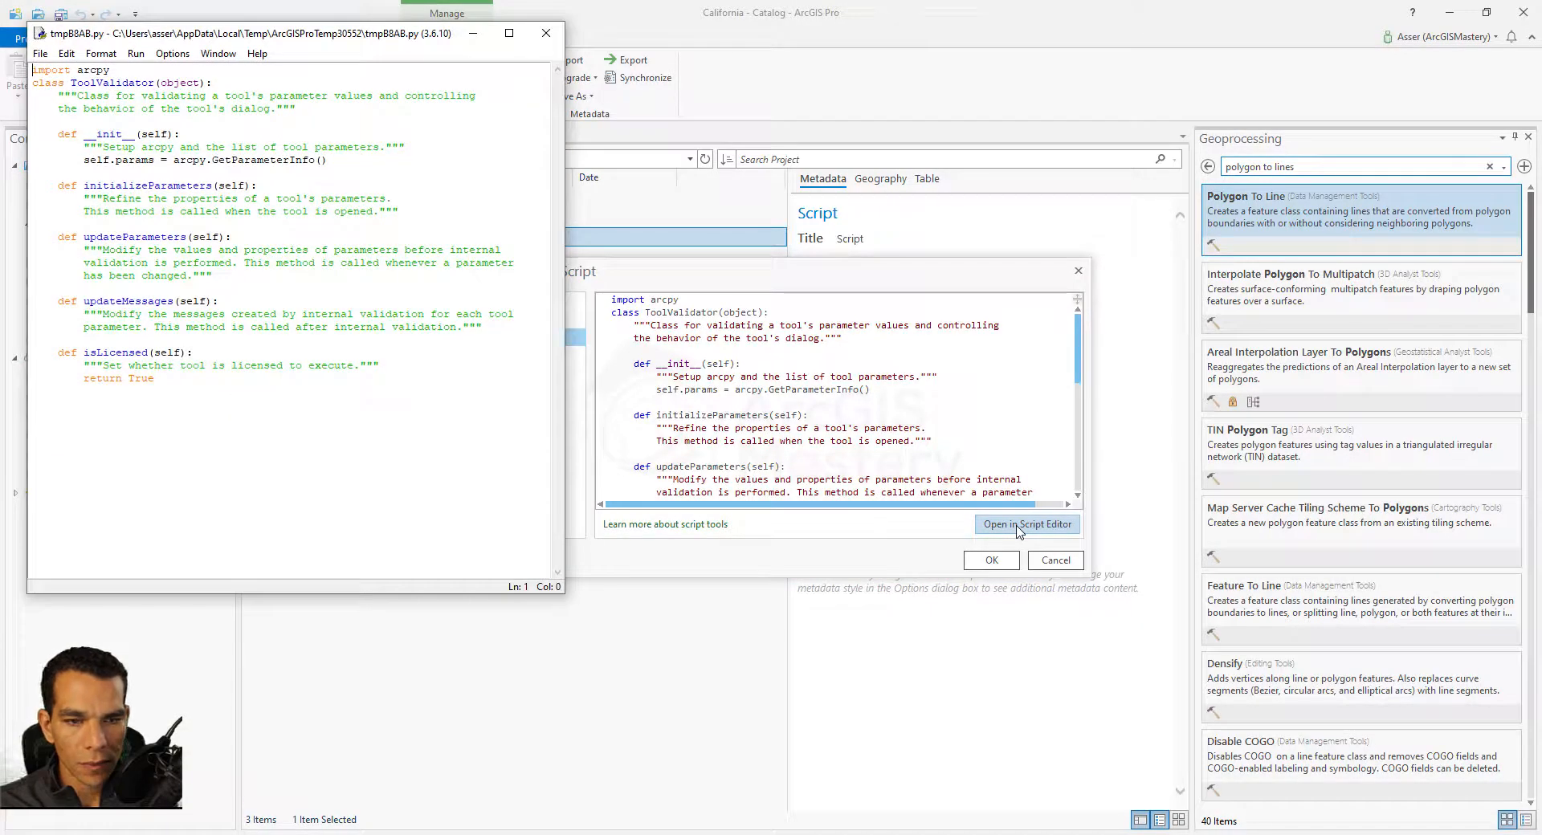
left_click_drag(314, 406, 20, 51)
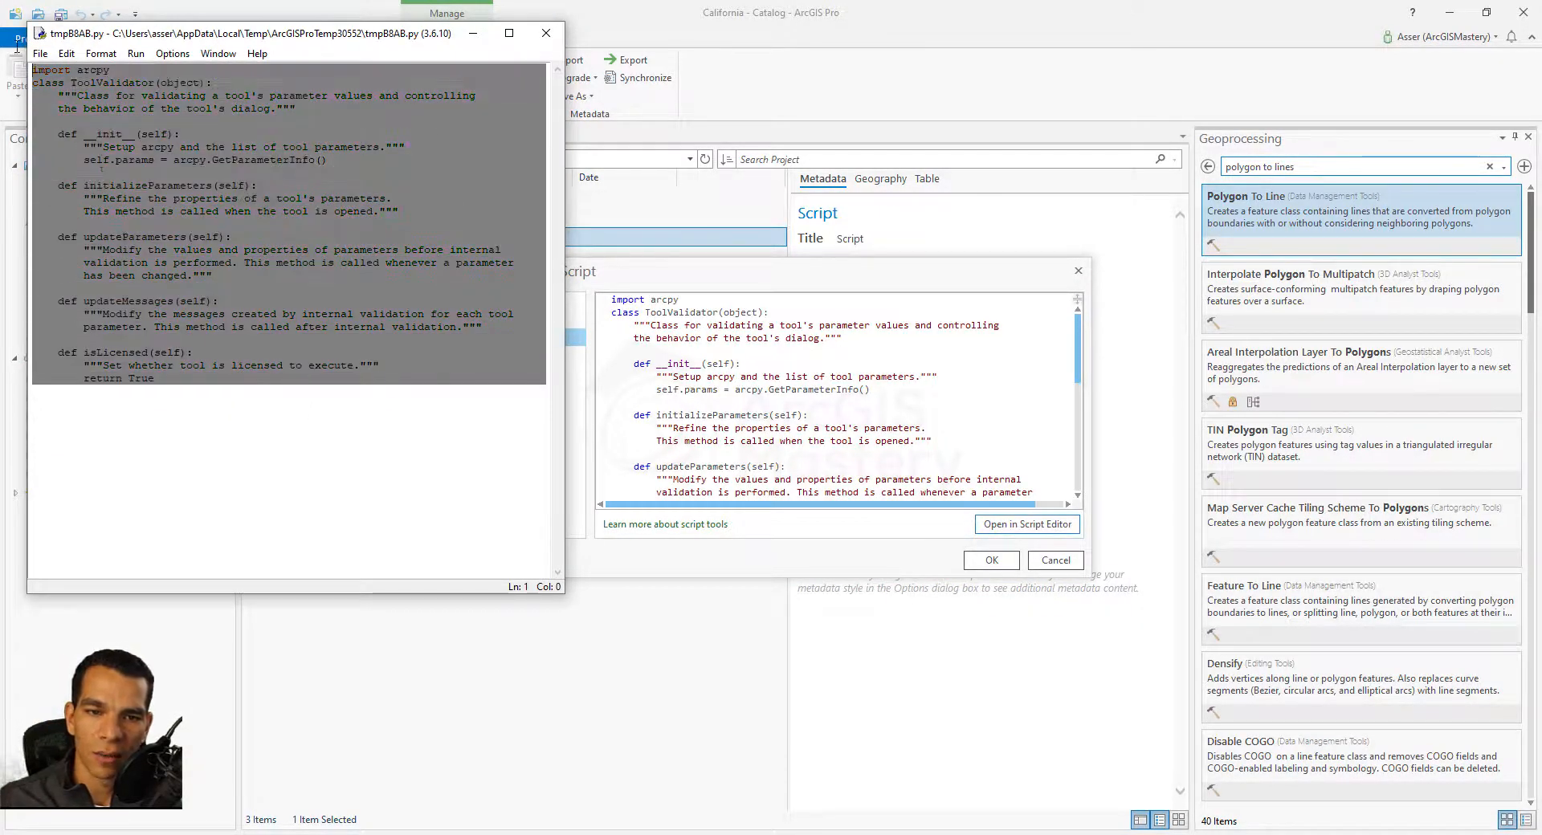
key("Delete")
key("ctrl+v")
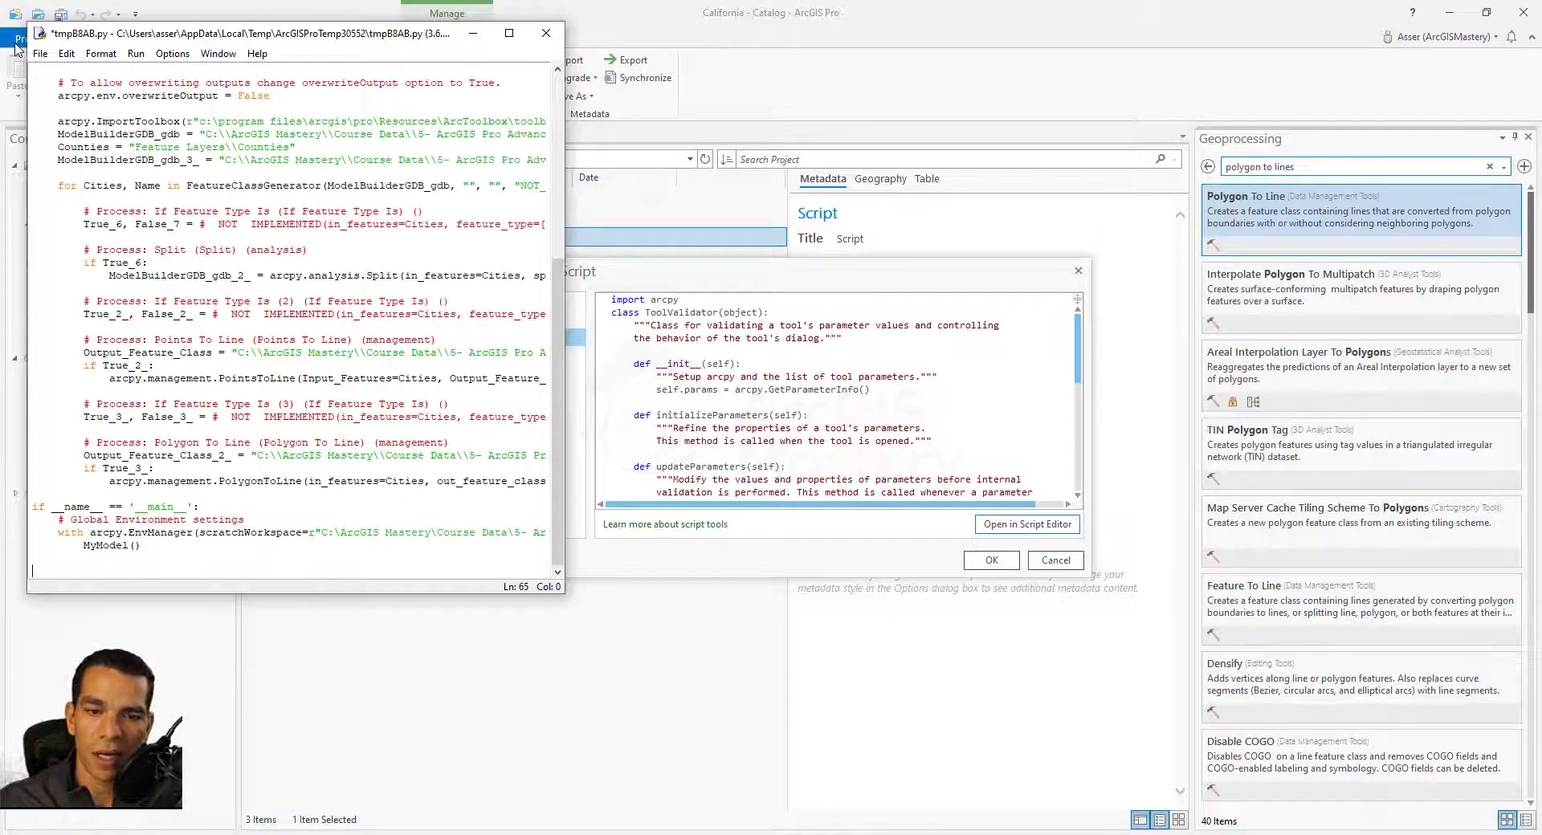
scroll(158, 261, "up", 5)
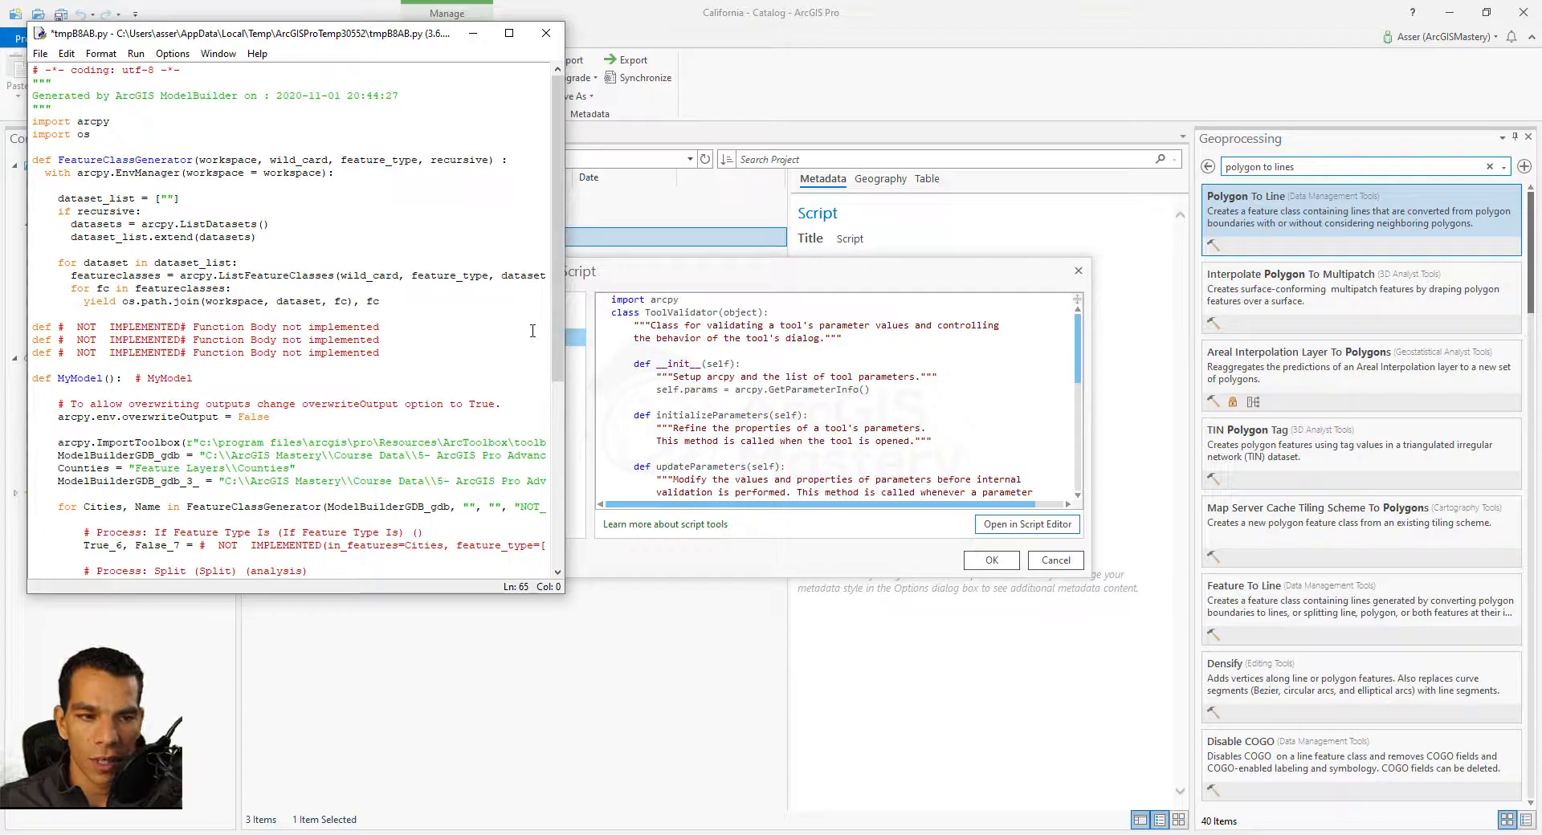
key("ctrl+s")
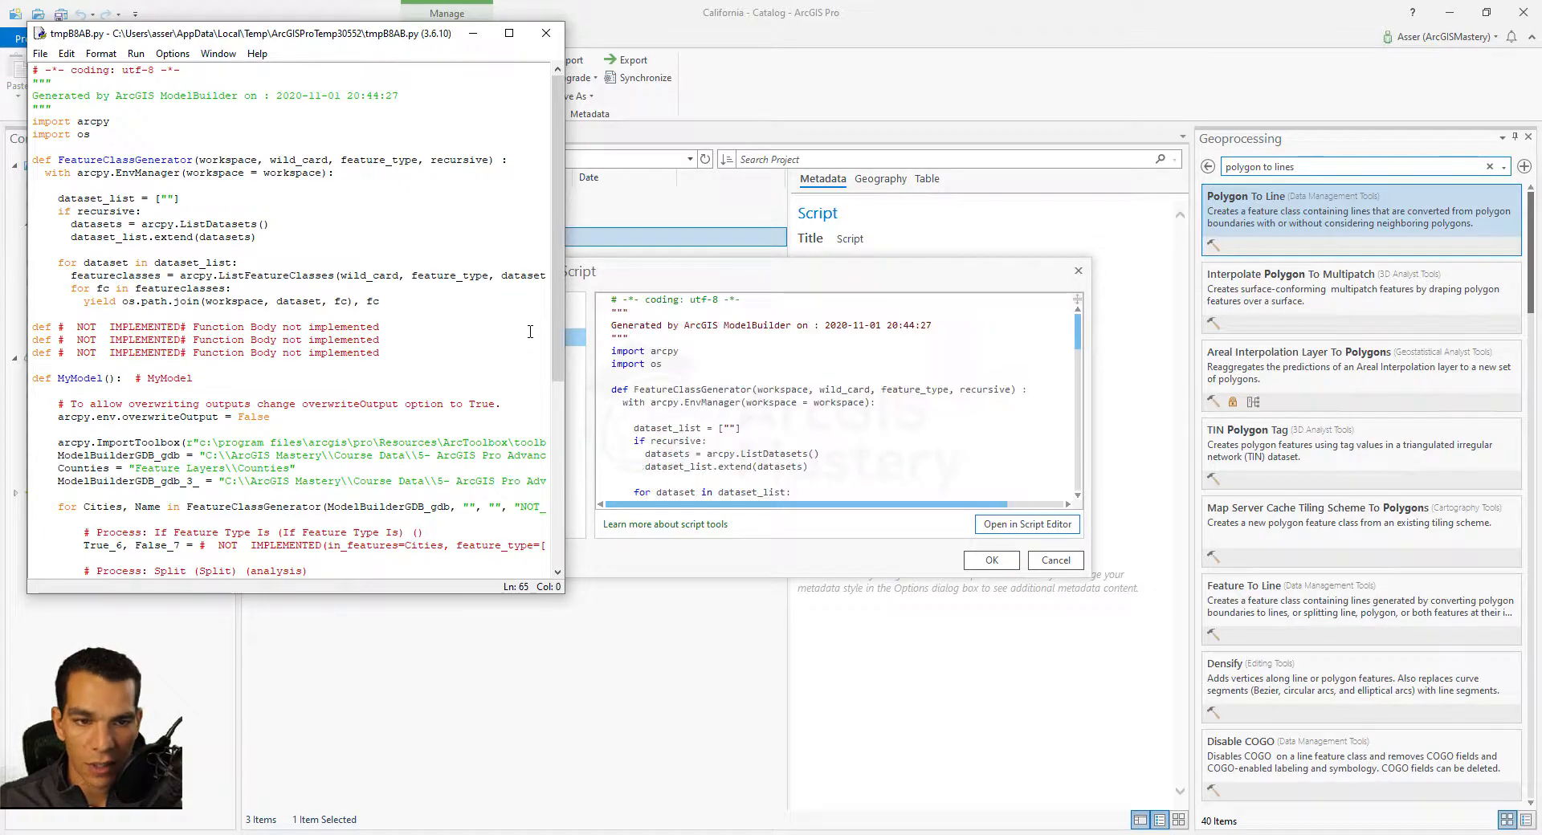
- Close the script editor, accept the Script tool's properties and return to the MyModel diagram
left_click(546, 35)
left_click(991, 560)
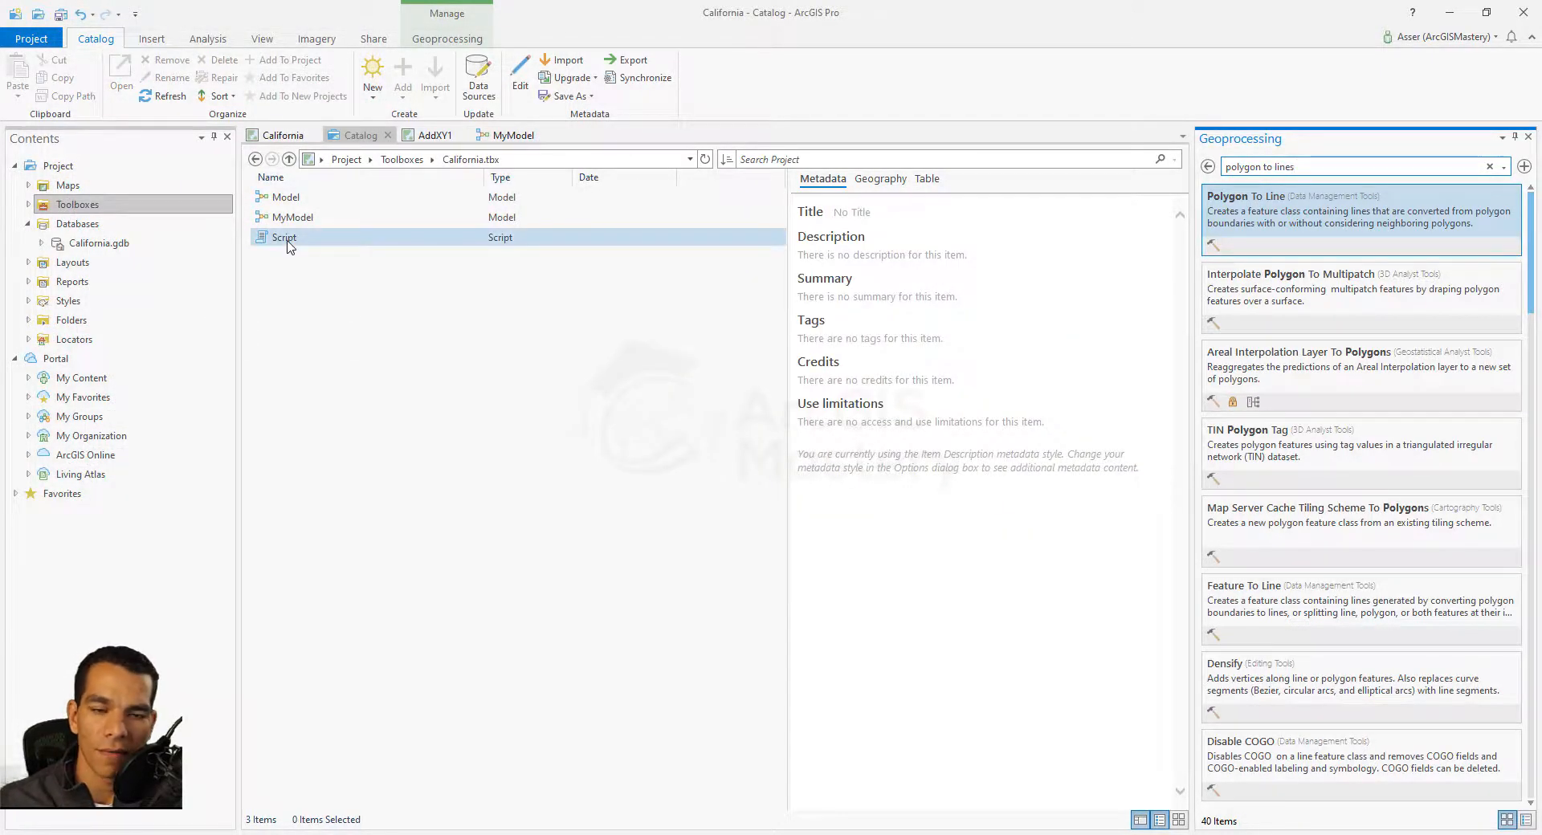
left_click(513, 136)
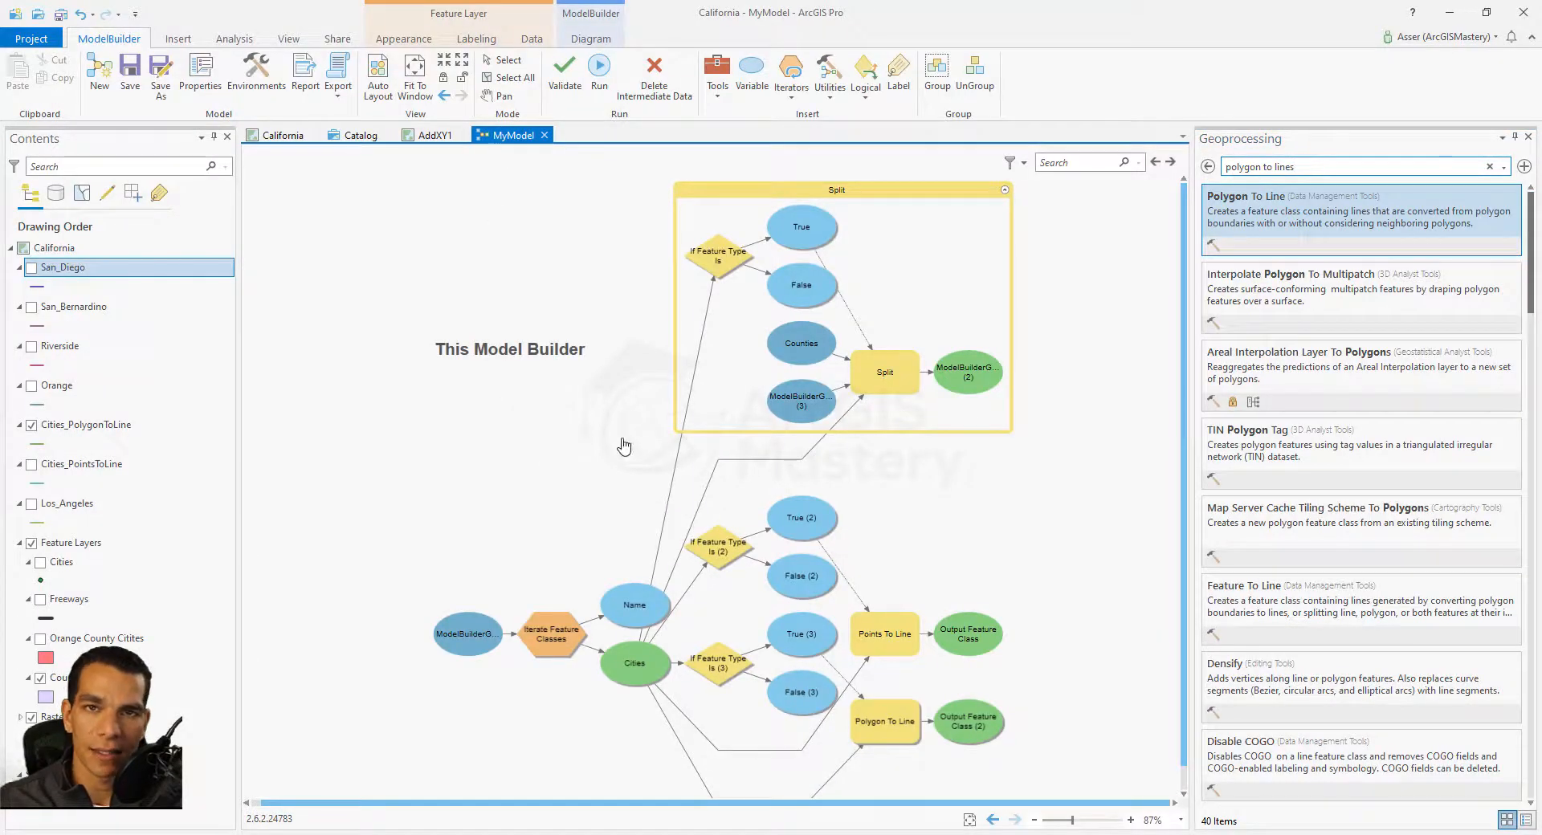